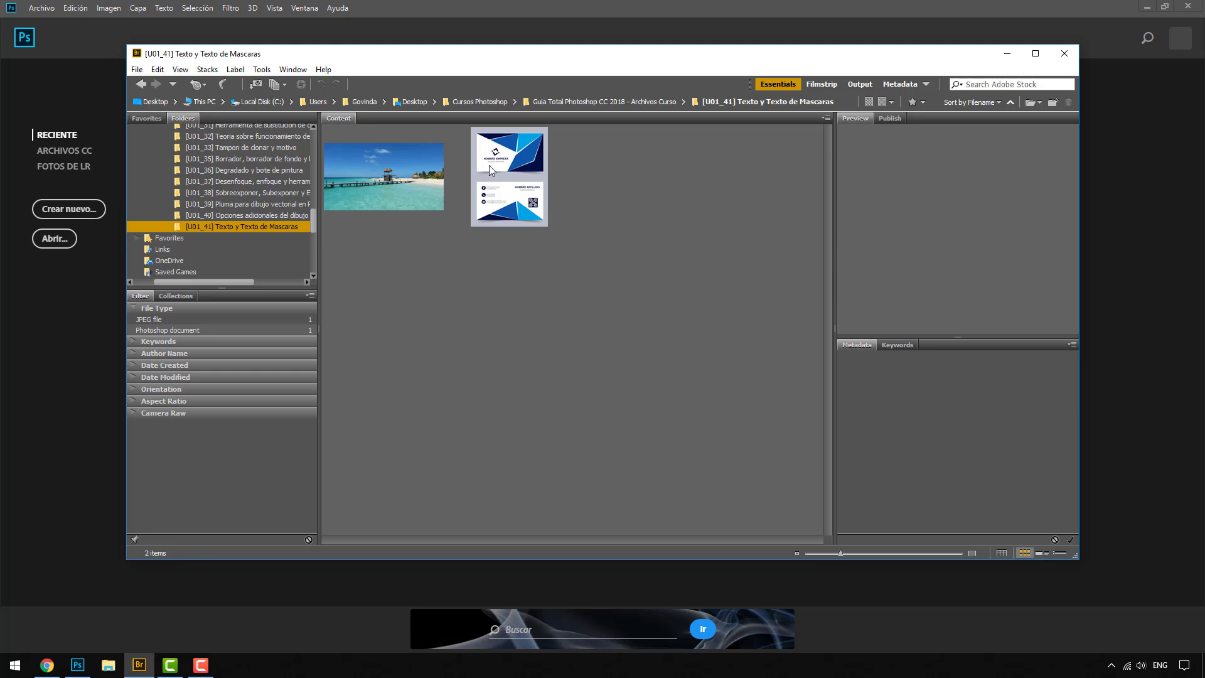
Step: Open both files in the Texto y Texto de Mascaras folder, Quintana Roo.jpg and Tarjeta presentacion.psd, in Photoshop
click(425, 187)
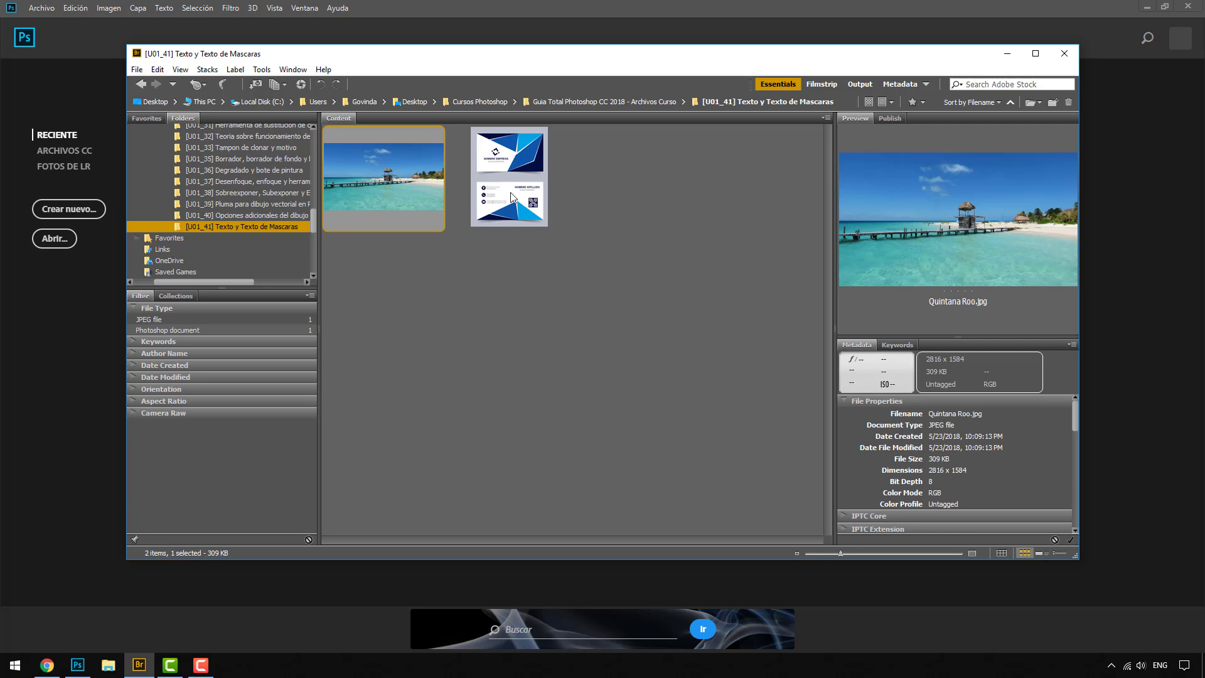
key(ctrl+a)
double_click(411, 185)
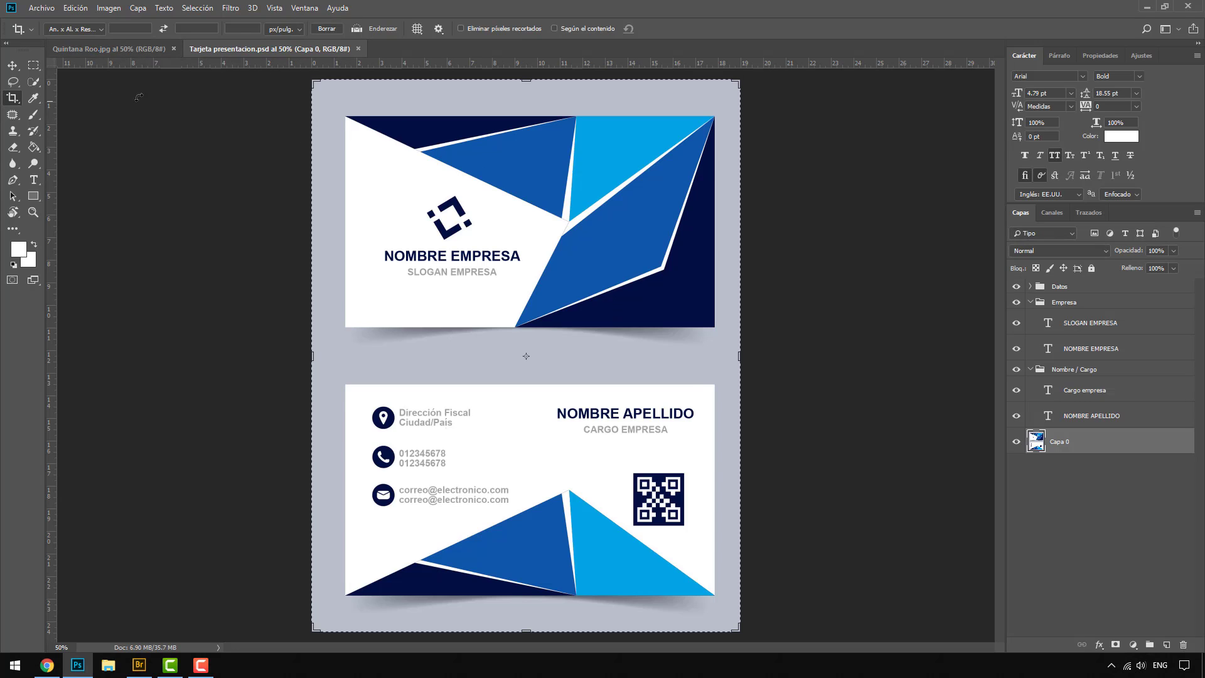
Step: Reset the foreground and background colours to black and white and bring up the Quintana Roo.jpg document with the Move tool active
click(14, 66)
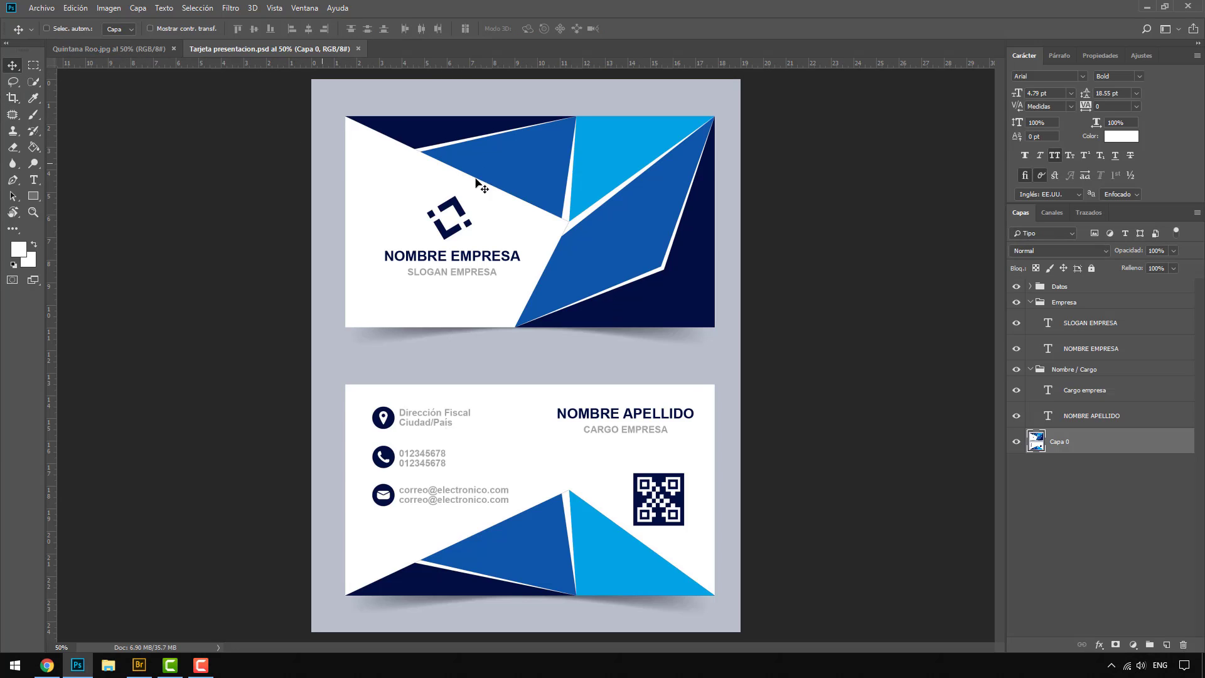
click(14, 265)
click(167, 50)
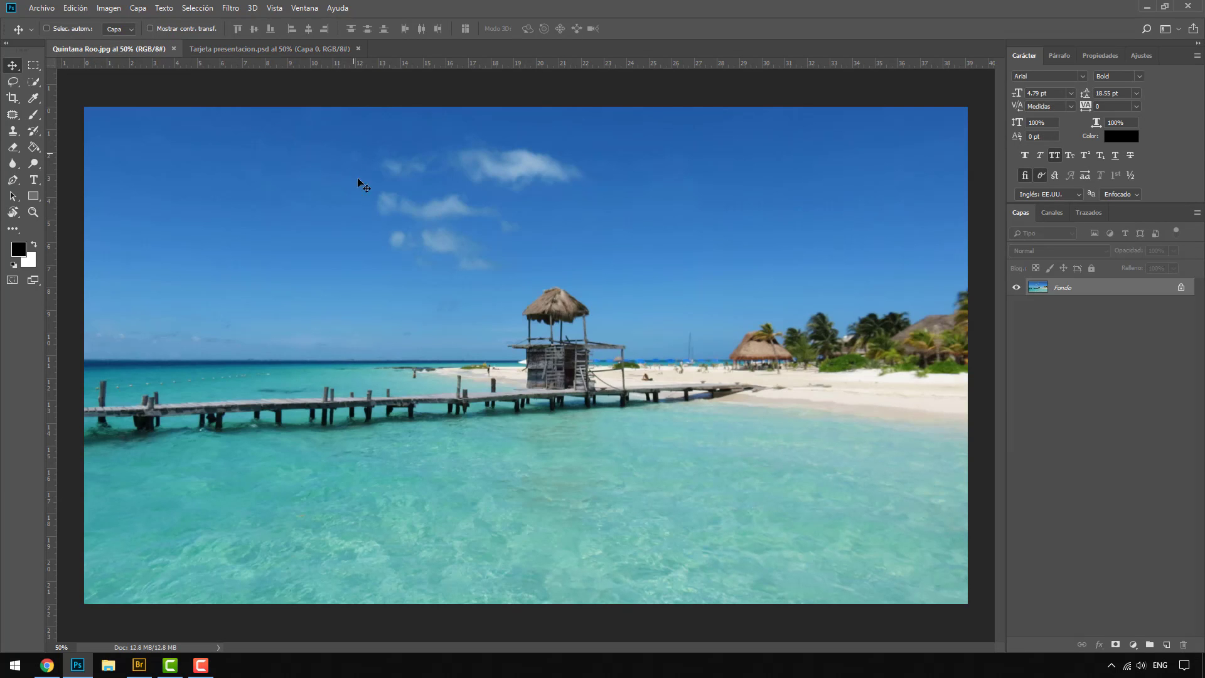
scroll(393, 275, down, 1)
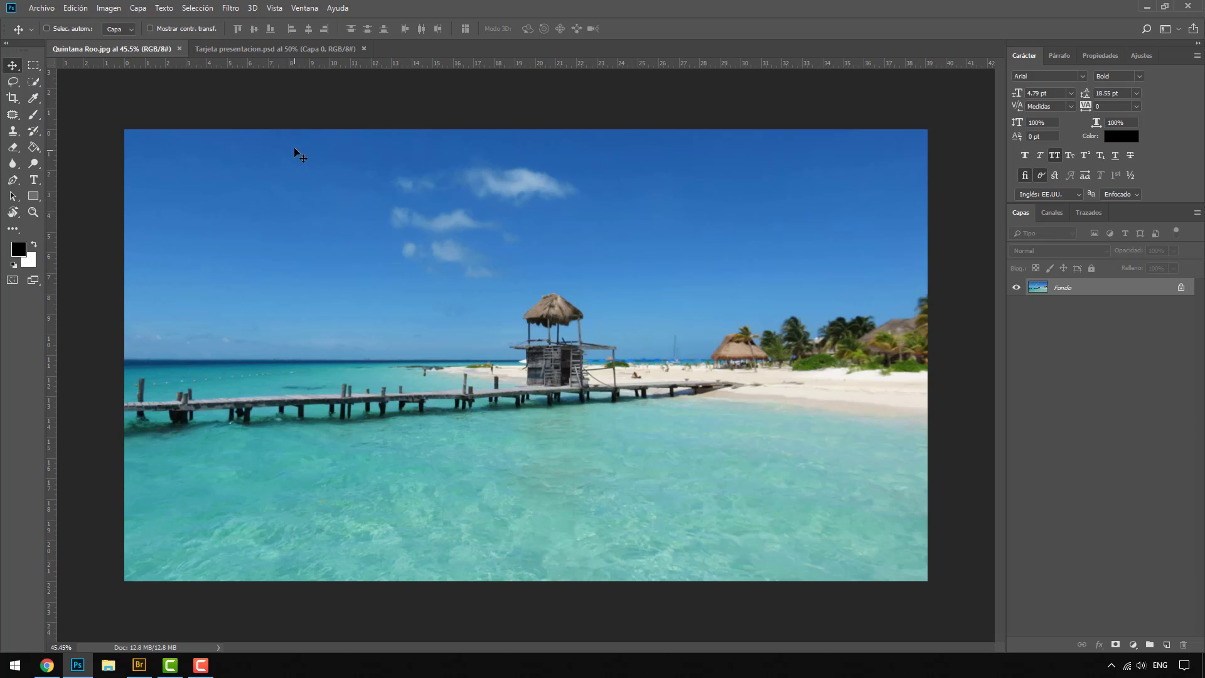
Step: Activate the Horizontal Type tool
click(36, 180)
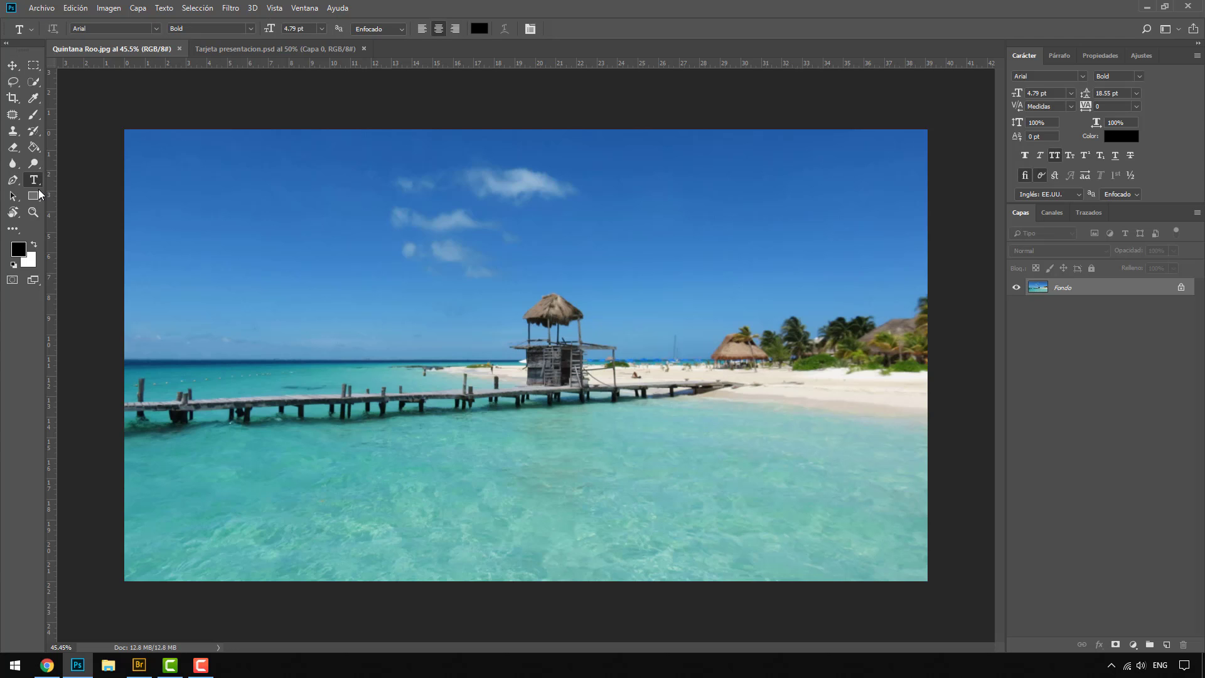
right_click(39, 186)
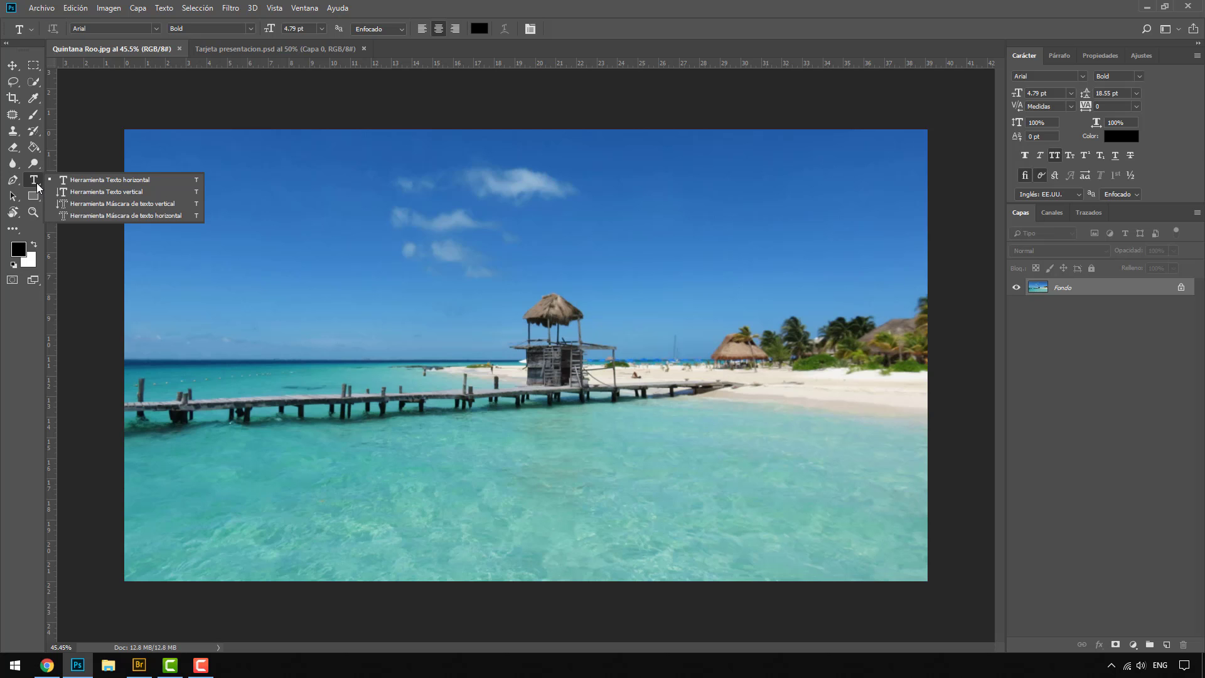
click(124, 182)
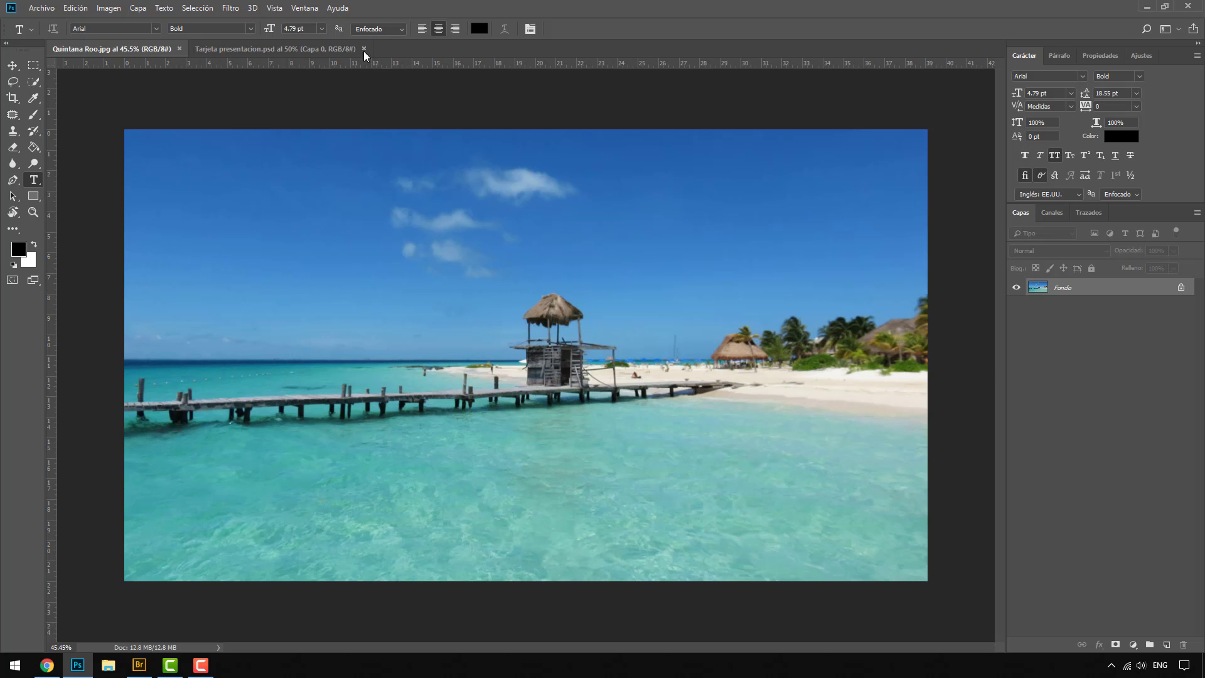
Step: Show the character settings and set the text font to Impact Regular
click(276, 9)
mouse_move(304, 7)
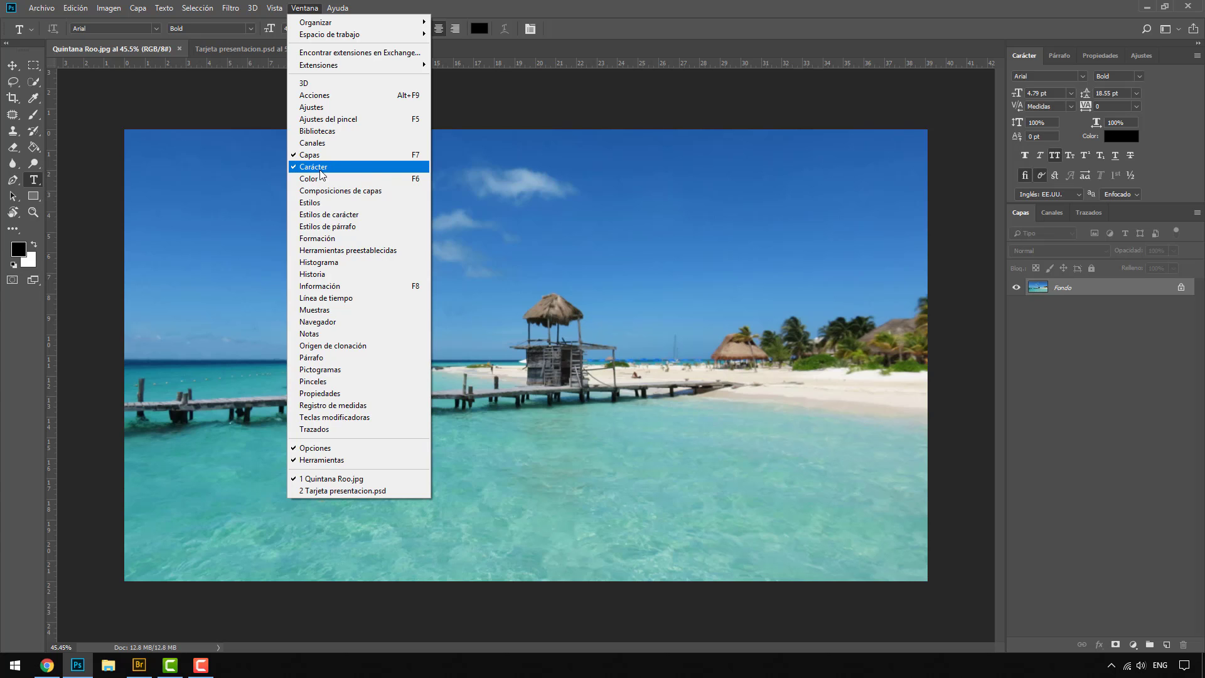
click(1054, 59)
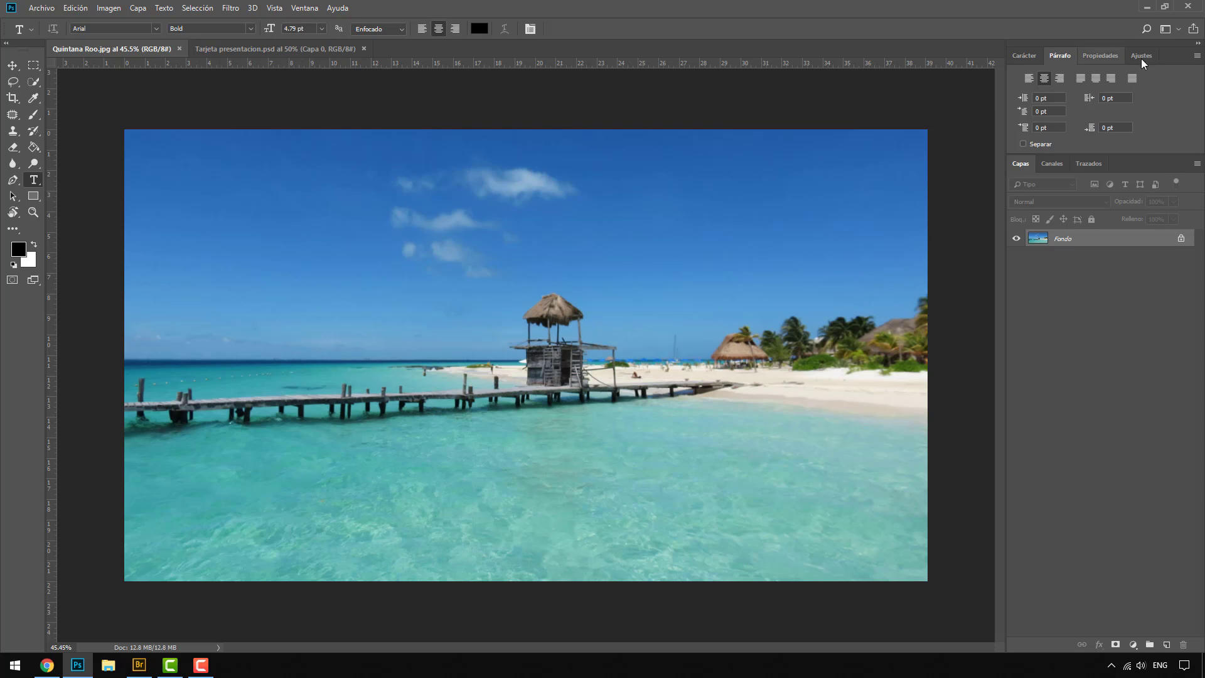
click(1019, 56)
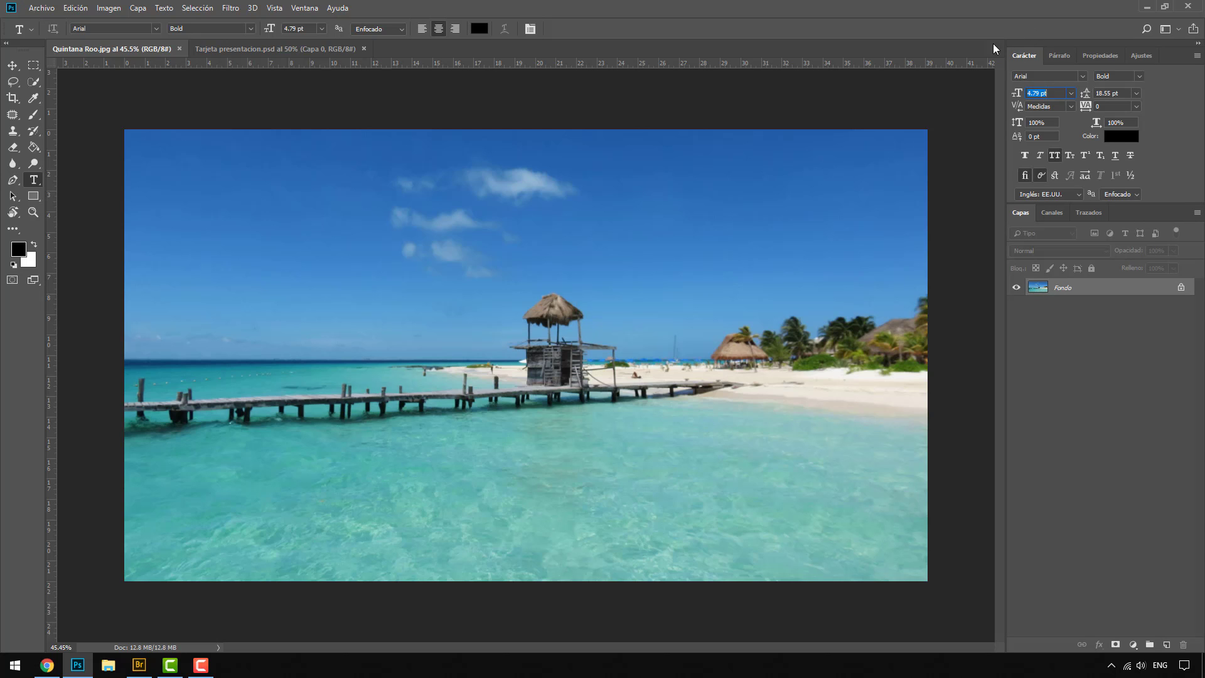
click(1082, 77)
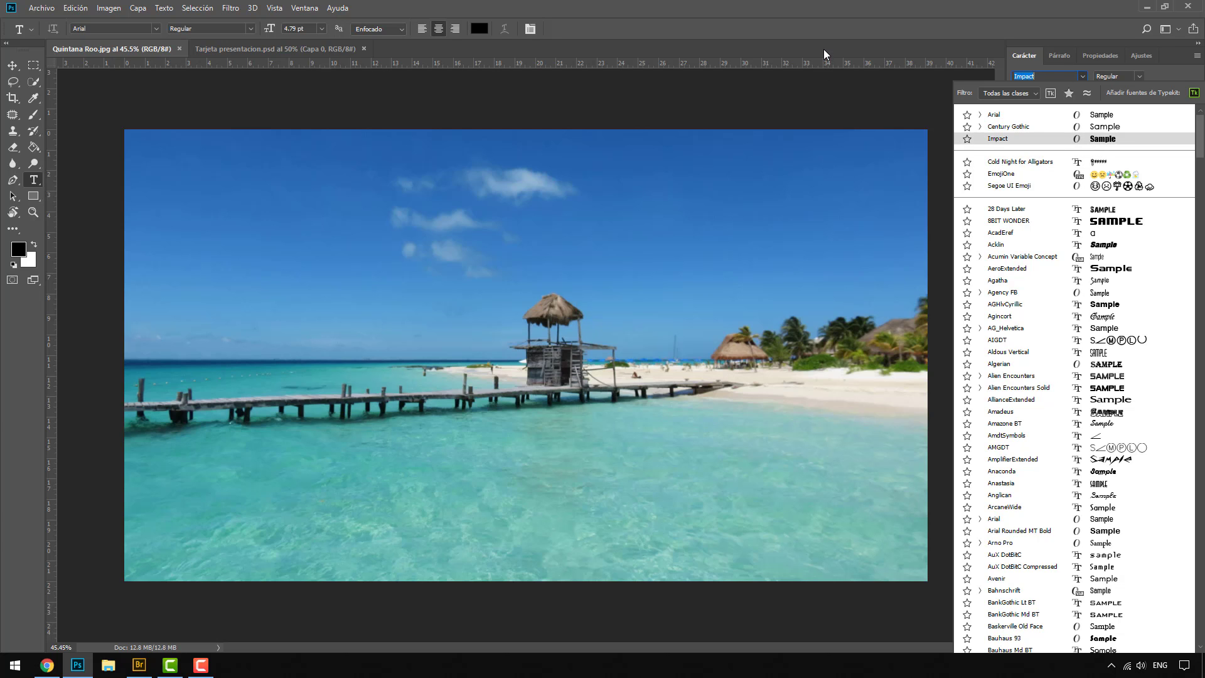
key(Return)
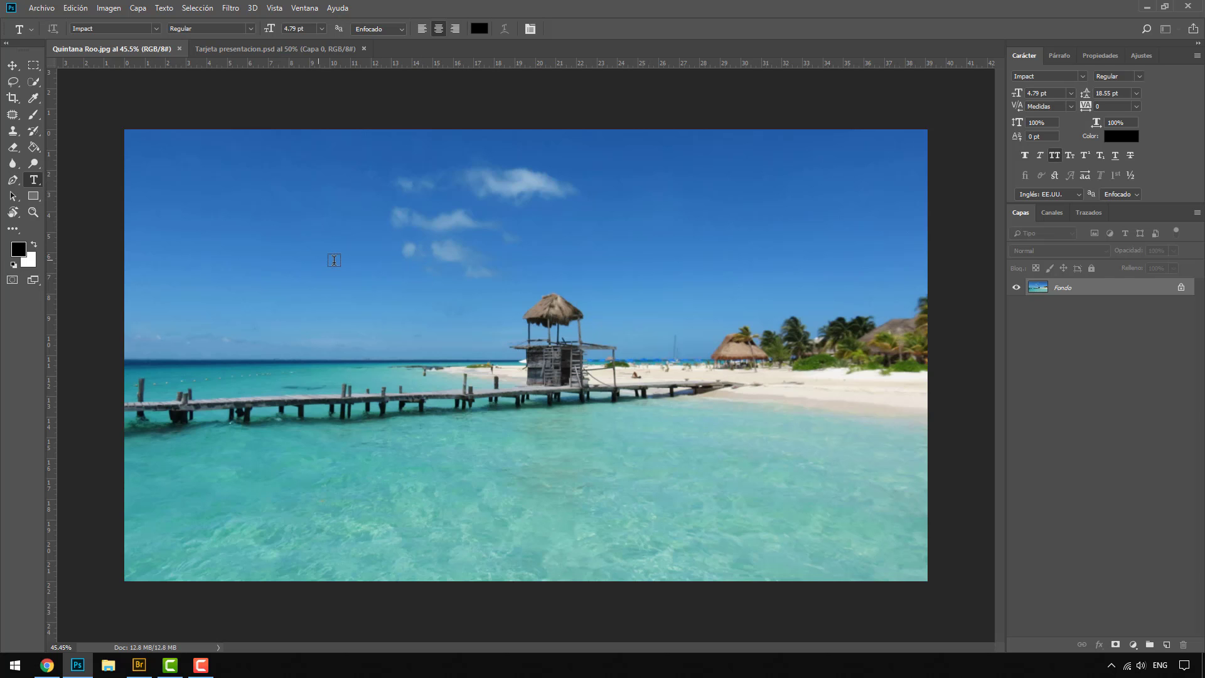
Step: Add the text "quintana roo" in the sky above the pier and set its font size to 220.79 pt
click(302, 277)
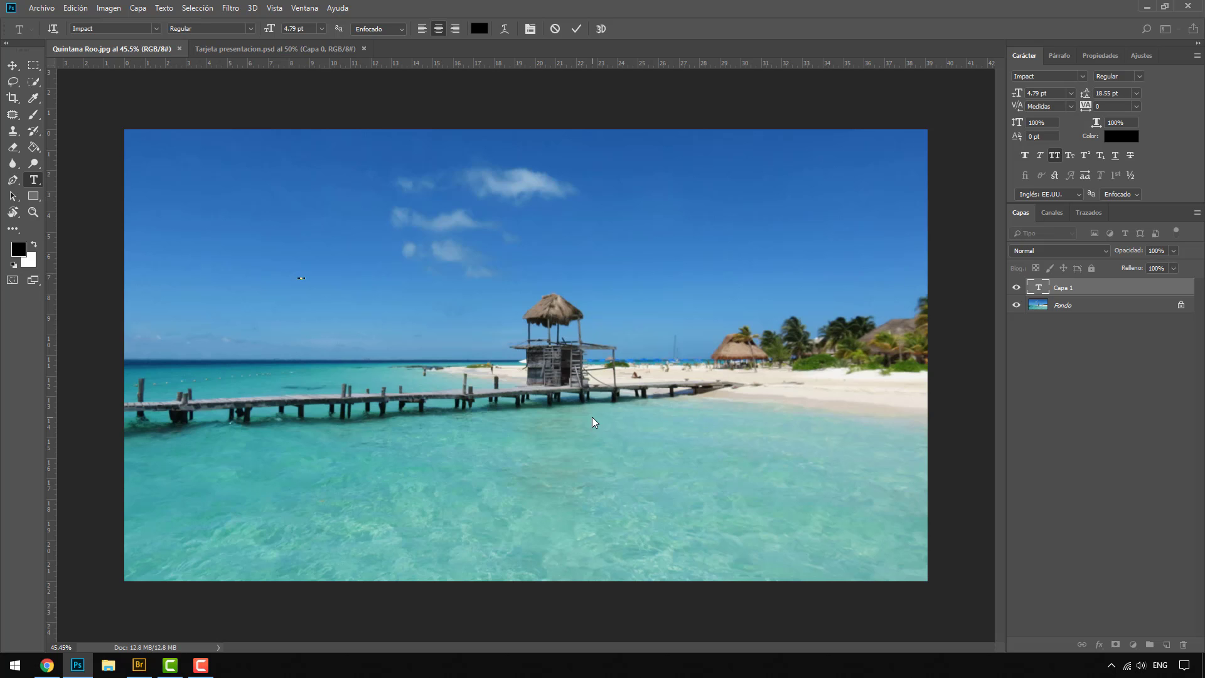
click(1028, 295)
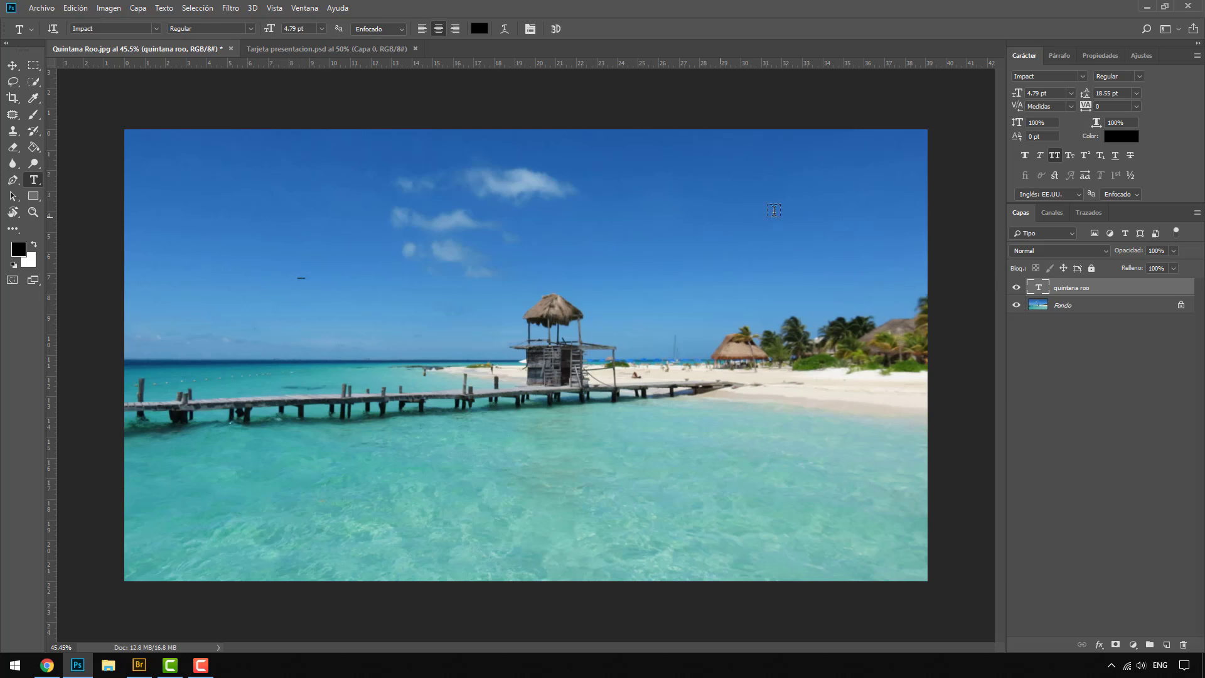
double_click(1040, 290)
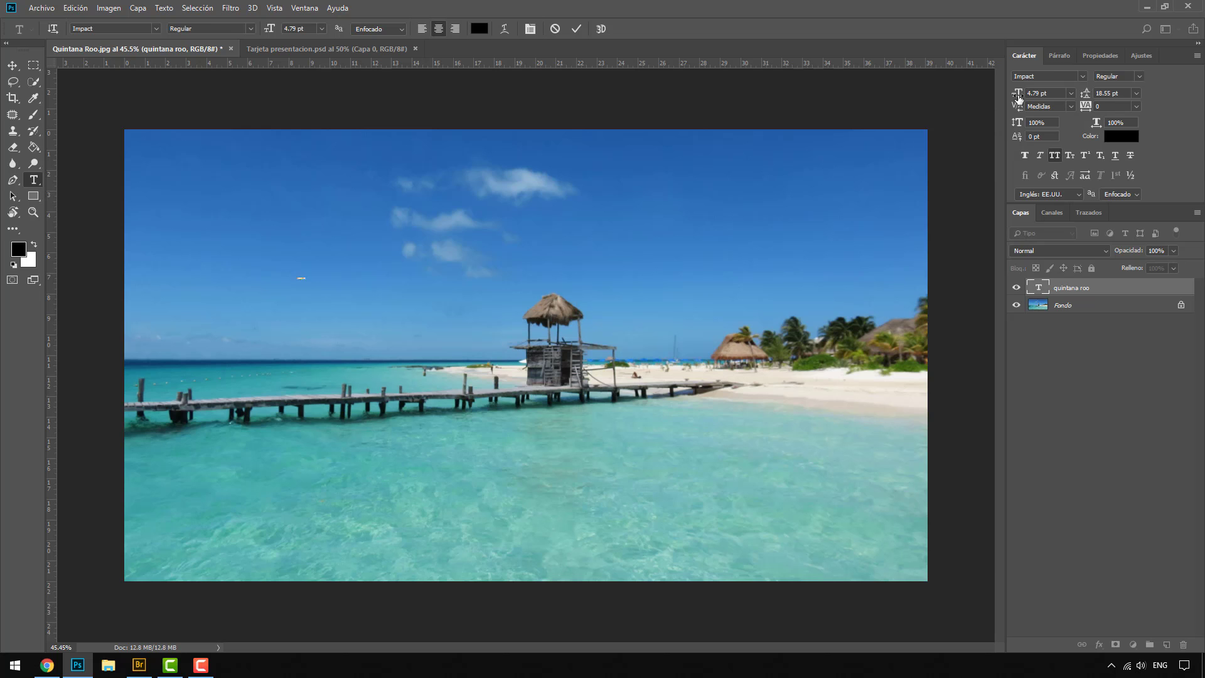
drag(1018, 97, 1153, 105)
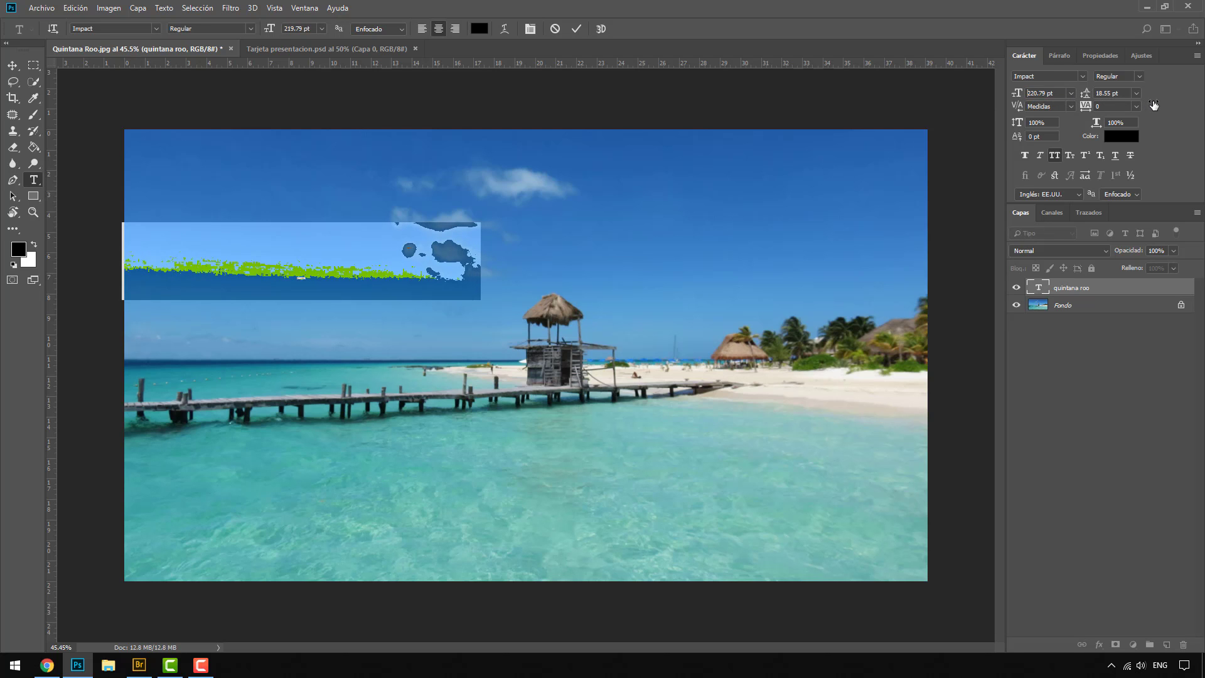
Step: Change the QUINTANA ROO title's font to Arial and centre it in the sky just above the hut
click(15, 67)
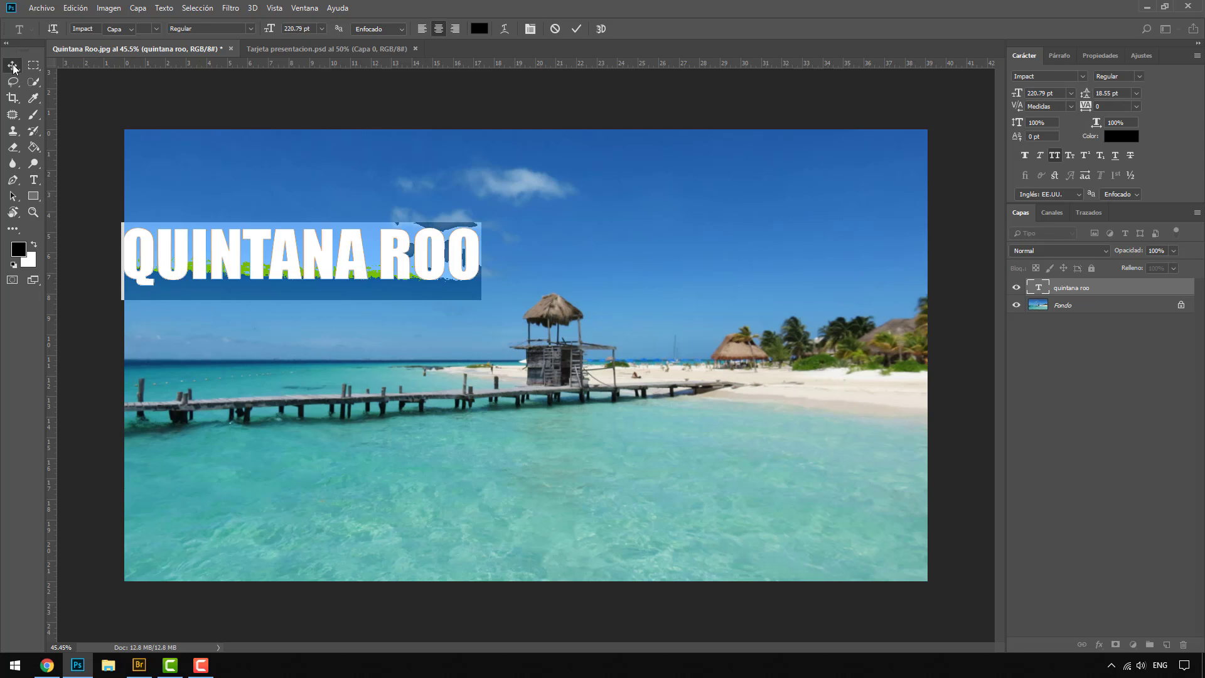
drag(265, 261, 483, 323)
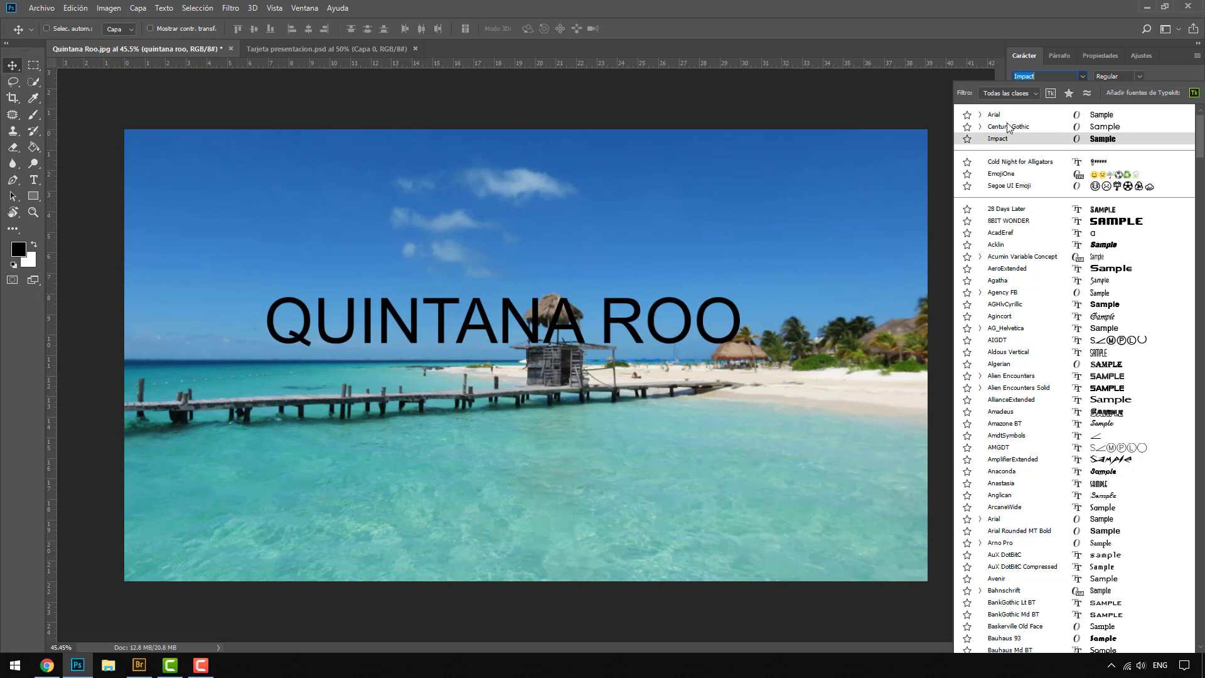
click(1007, 116)
drag(613, 330, 640, 268)
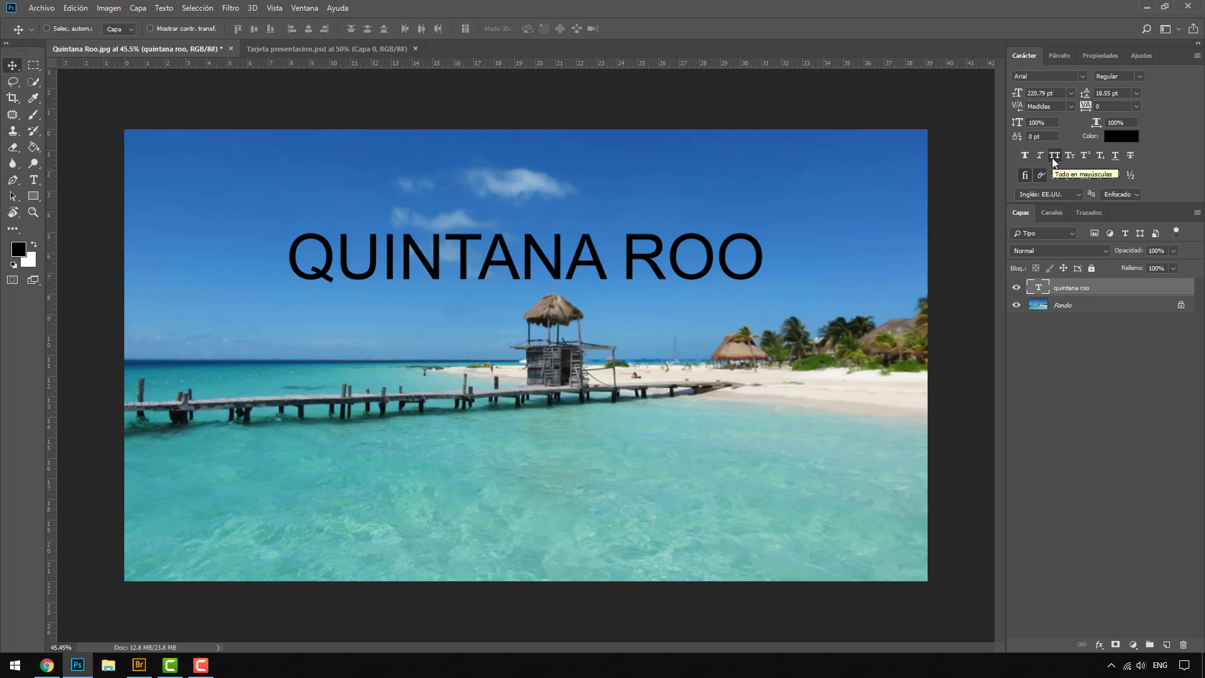
Step: Add a trial line of point text reading DASDASDASD below the title and delete it
click(272, 49)
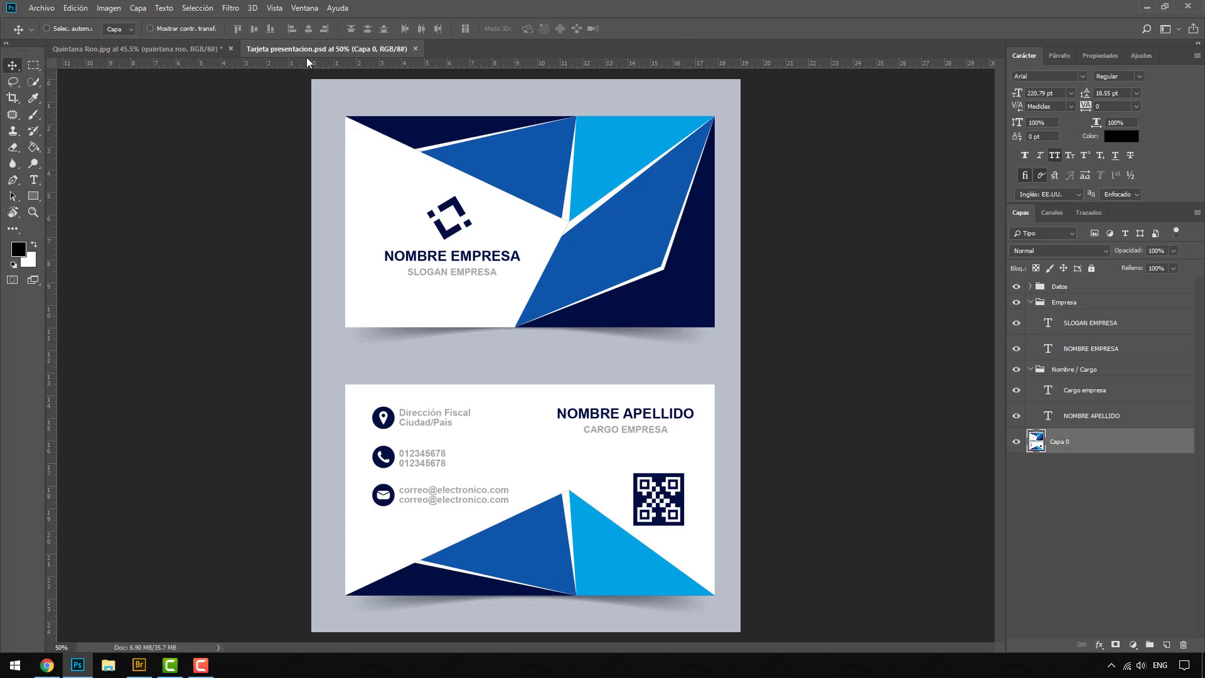
click(163, 49)
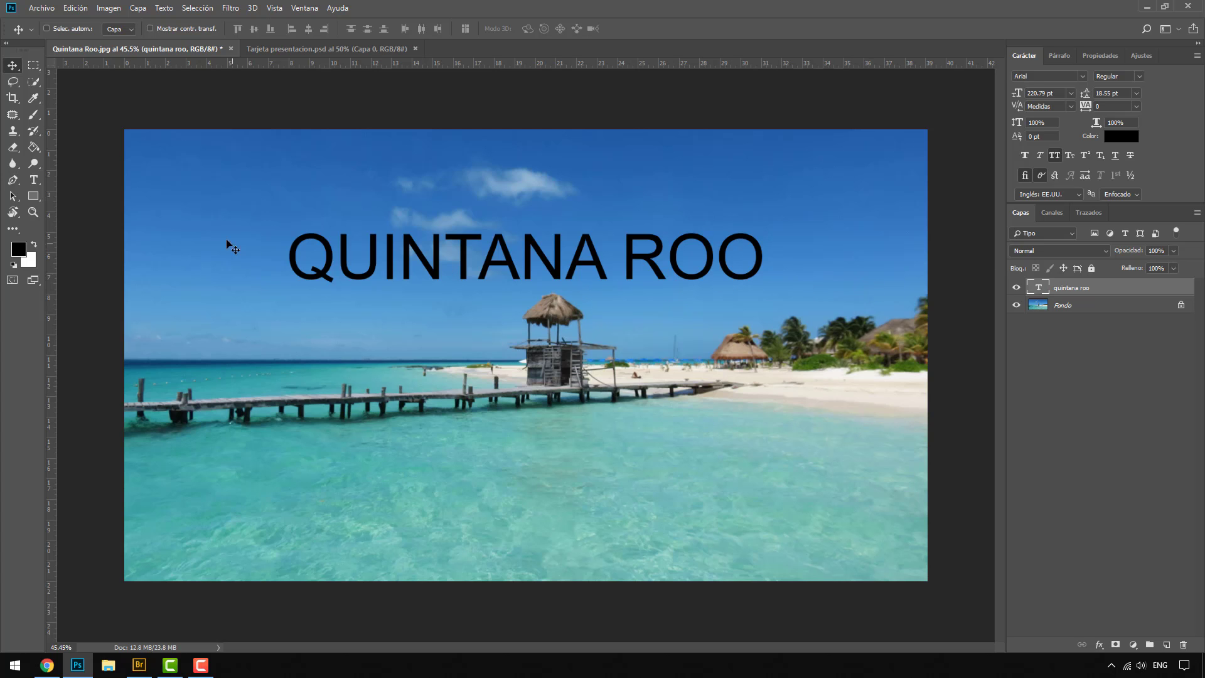
click(35, 180)
click(281, 311)
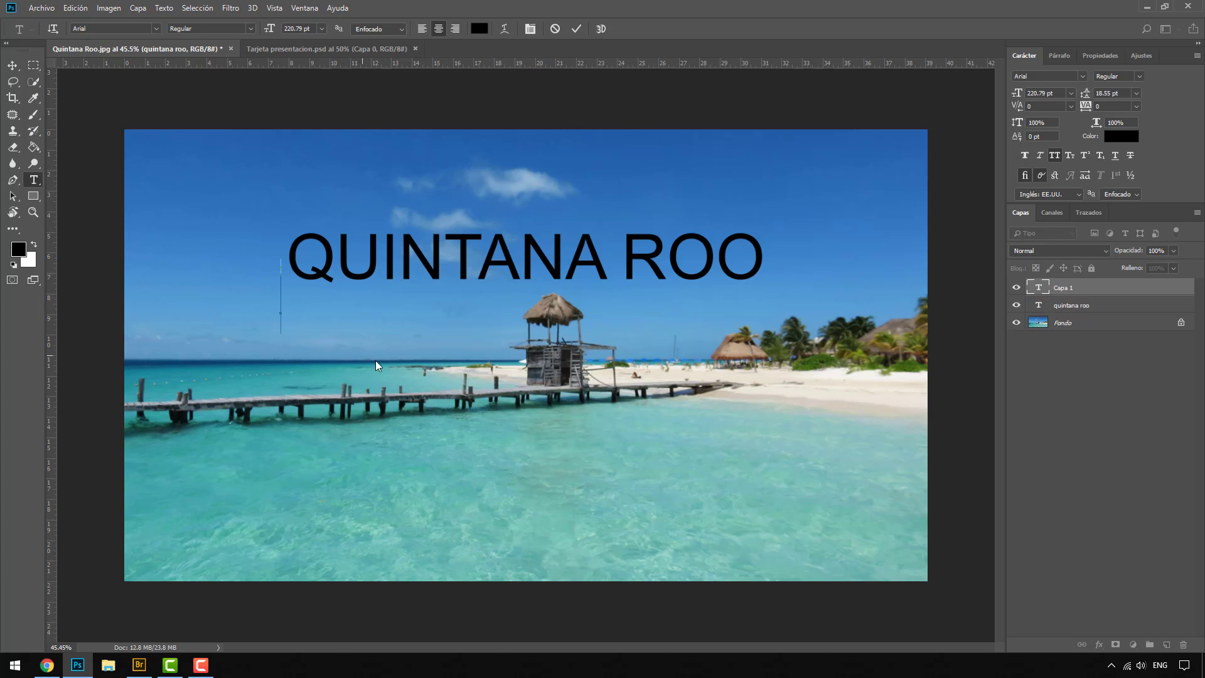
text(DASDASDASD)
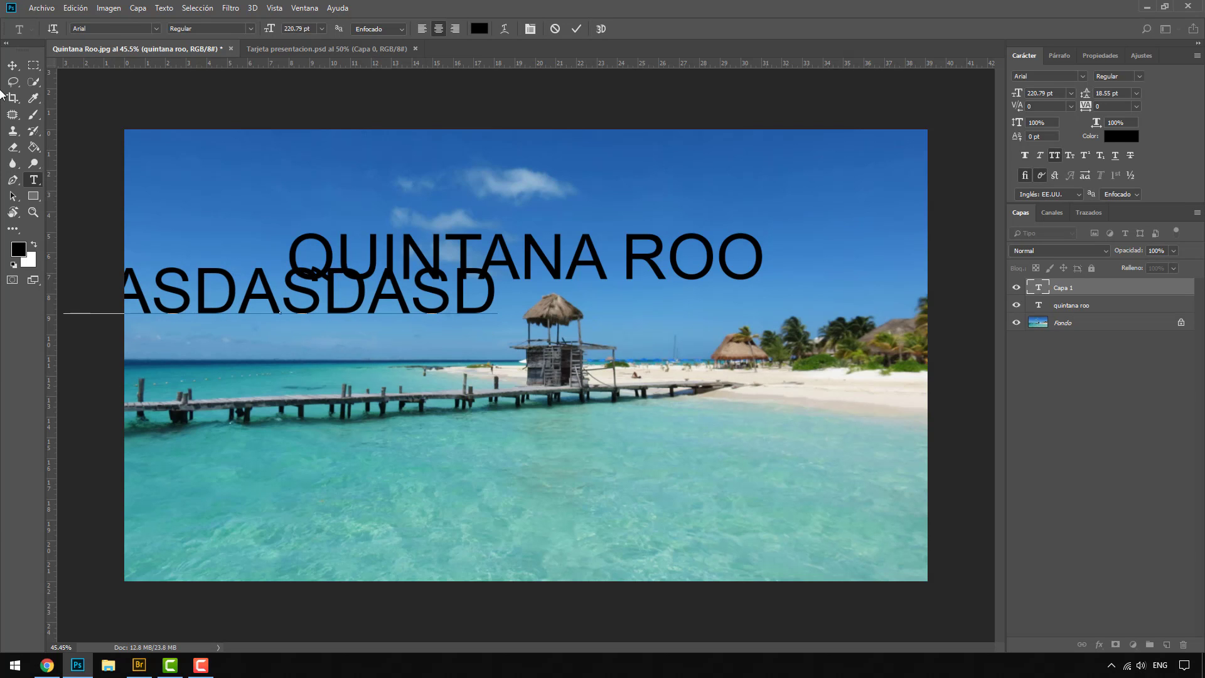
click(13, 66)
drag(248, 307, 402, 374)
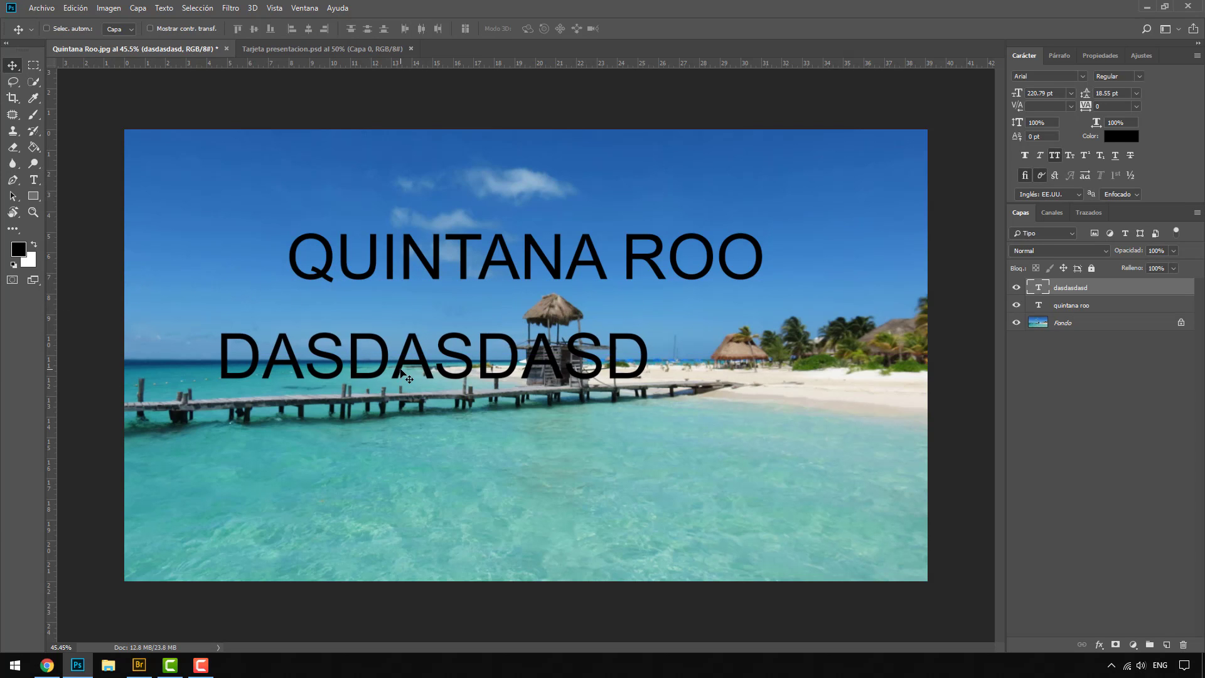
key(Delete)
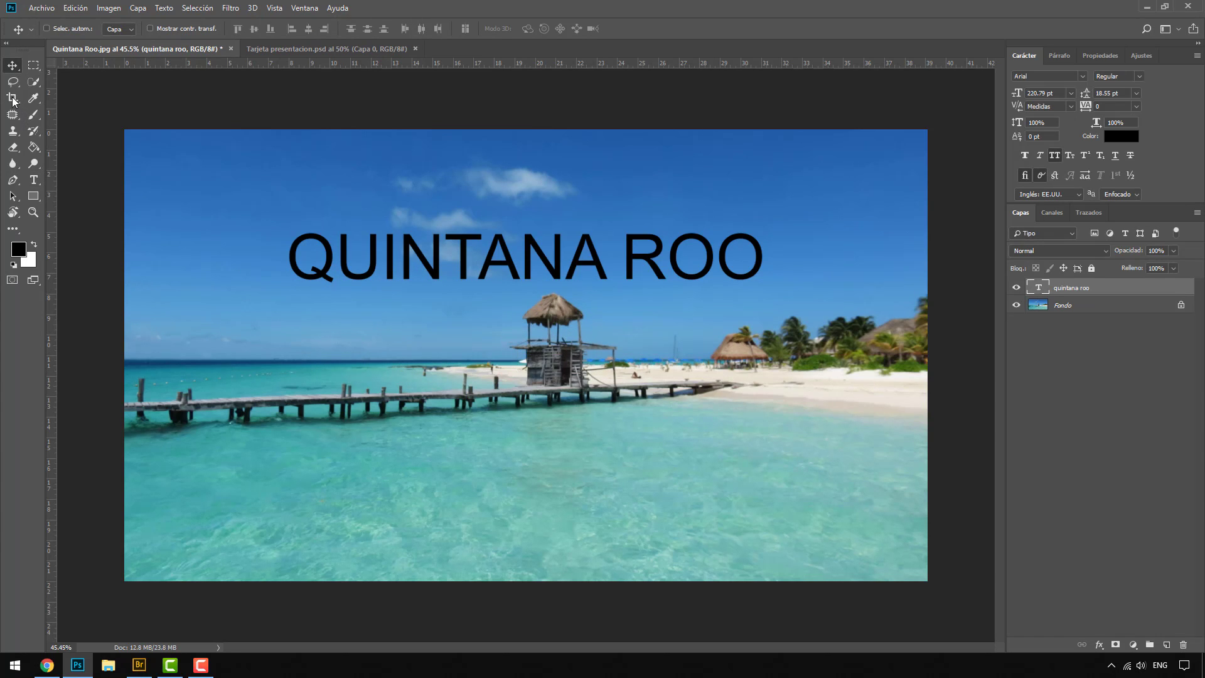
Step: Fill a large paragraph text box below the title with random placeholder letters and delete that text layer
click(34, 179)
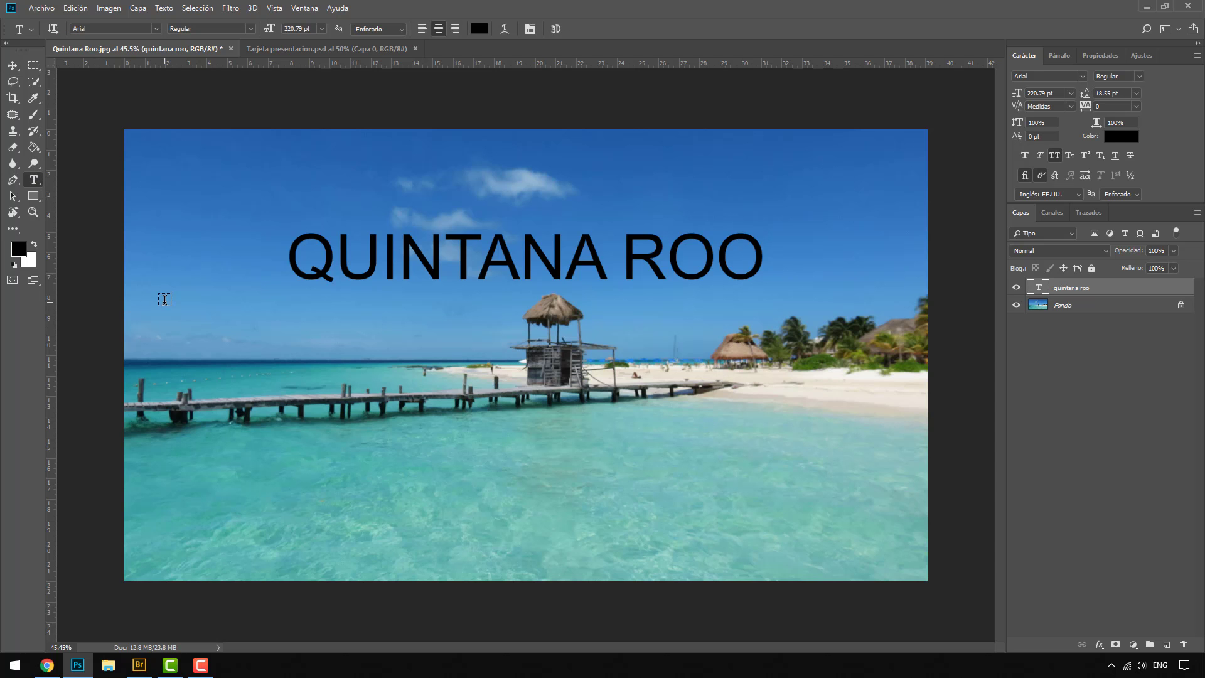
drag(165, 303, 920, 557)
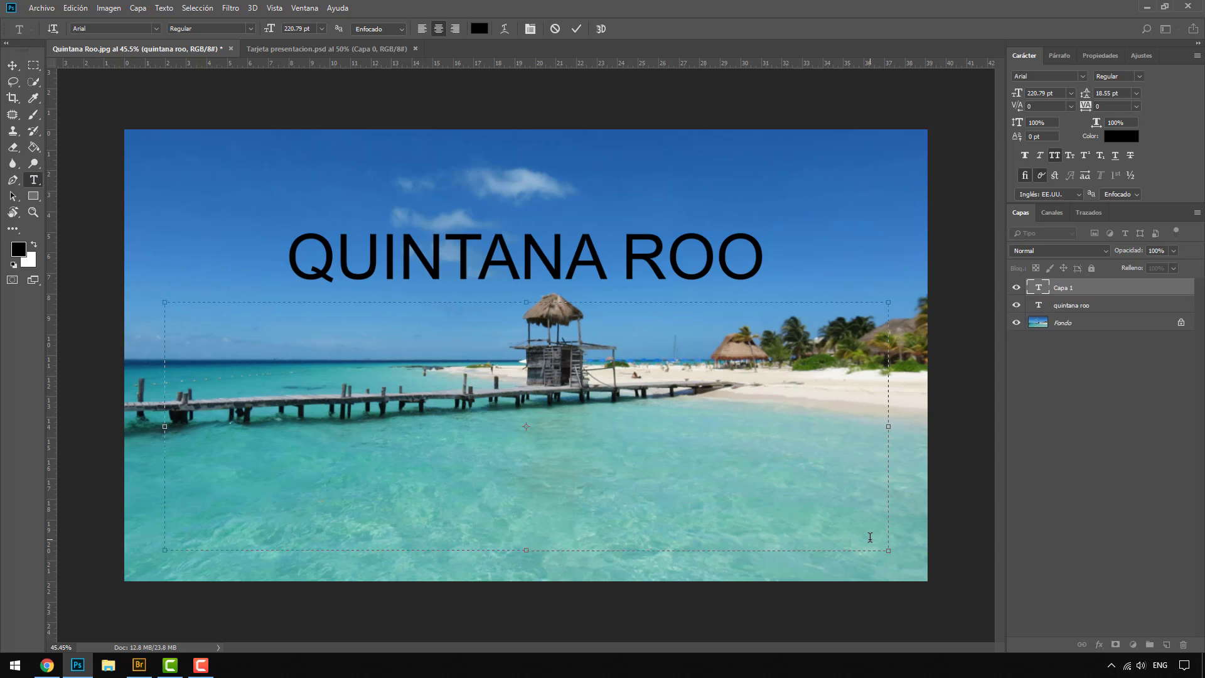
text(SADKJHAKSDHAKSDH)
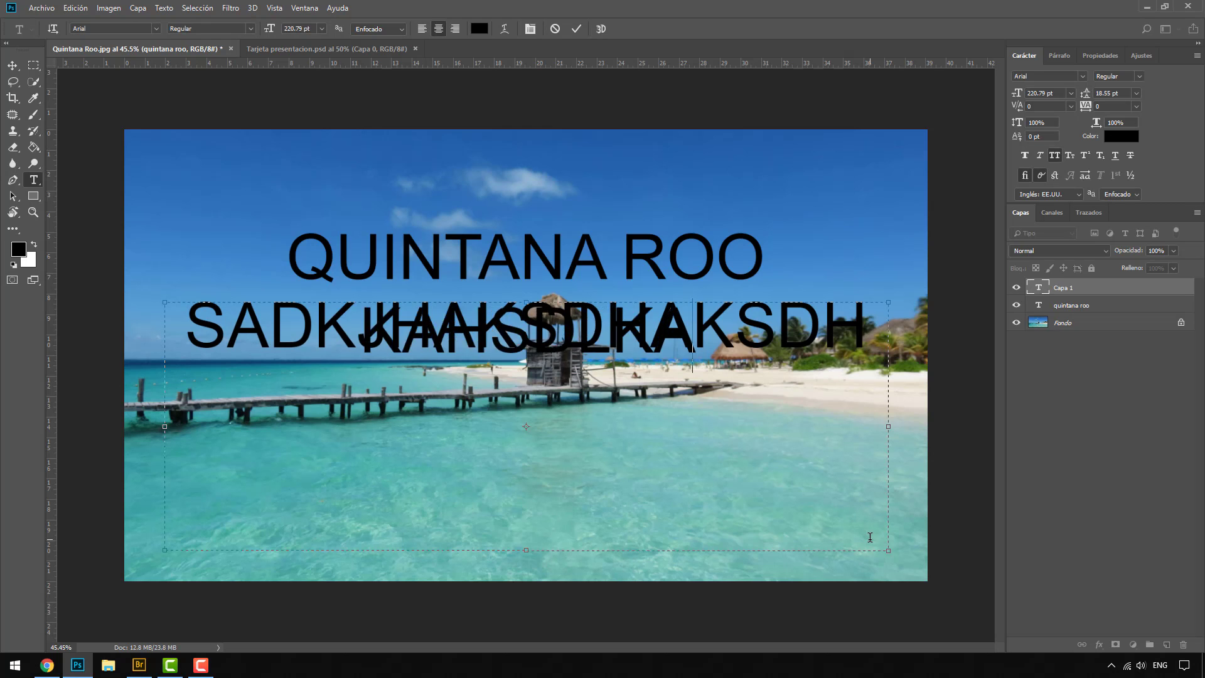
text(KAHSDLAKSADHLAKSHDLKAHSDKJAHSLKDAHLKSDHAKL)
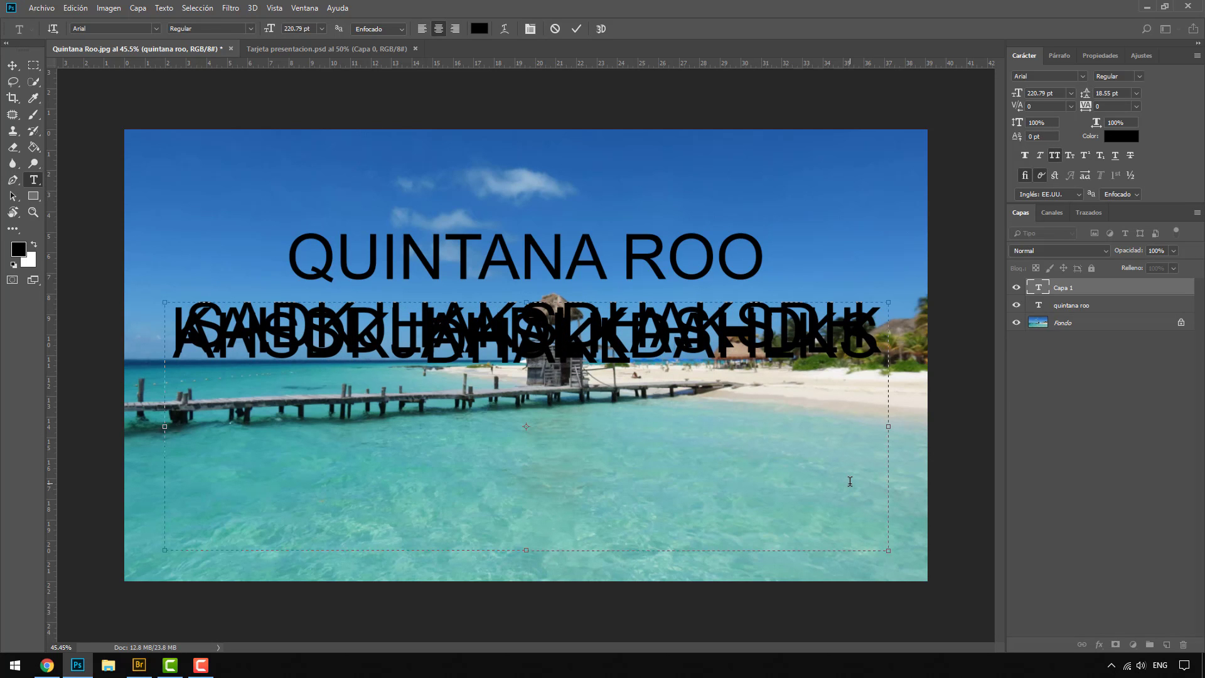
key(ctrl+Return)
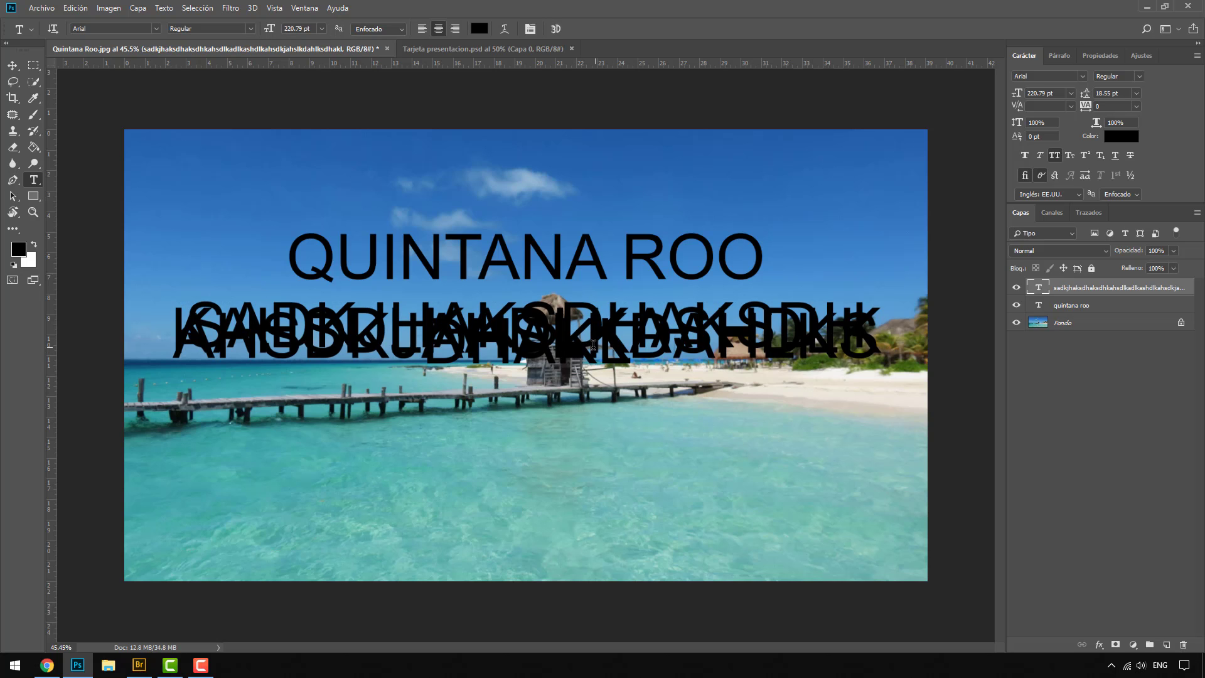
key(Delete)
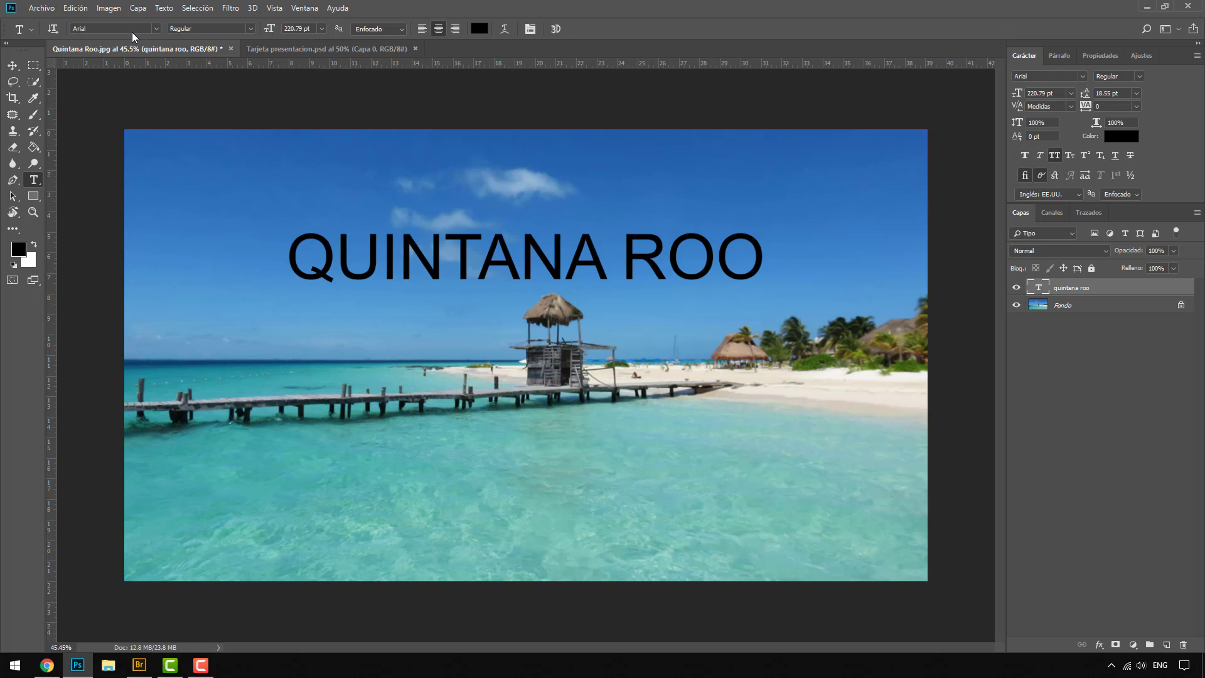
Step: Change the QUINTANA ROO title's font to Impact
click(247, 29)
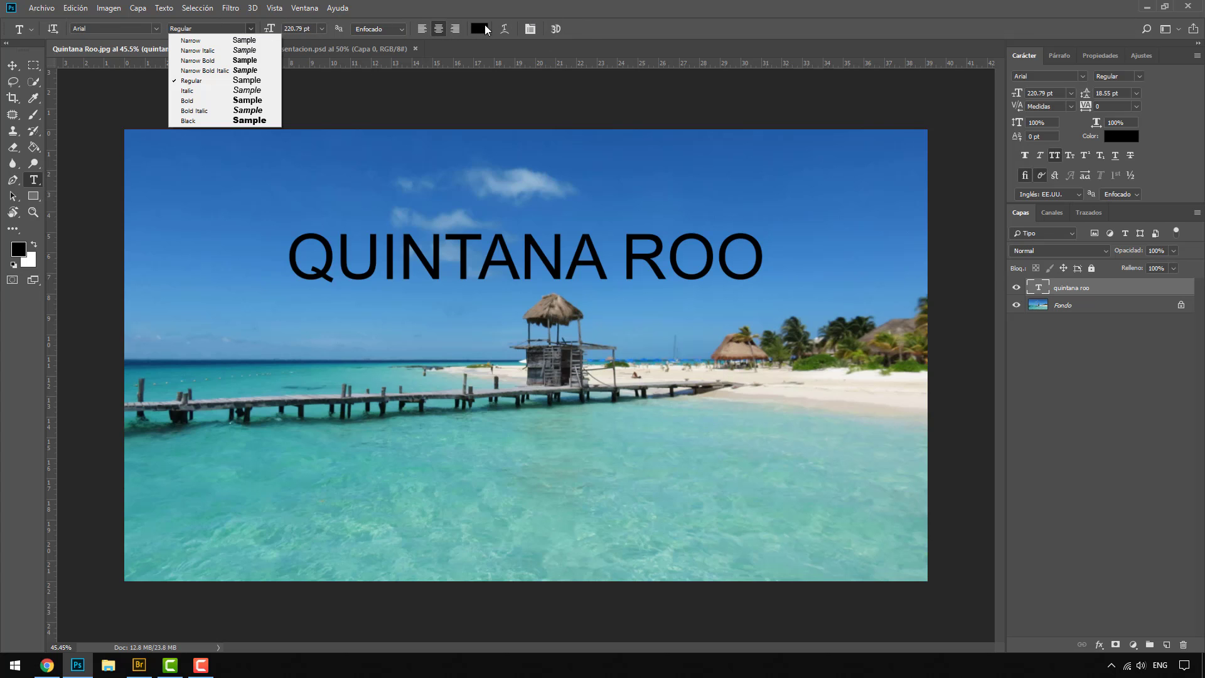
click(593, 35)
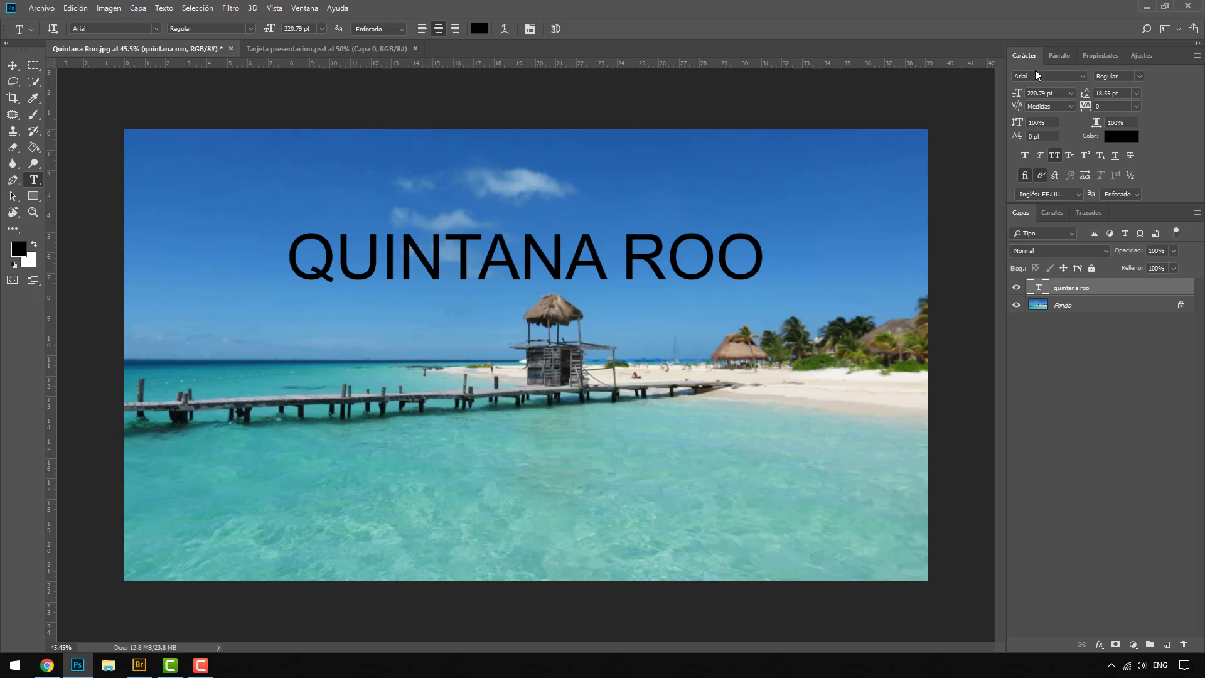
click(1082, 75)
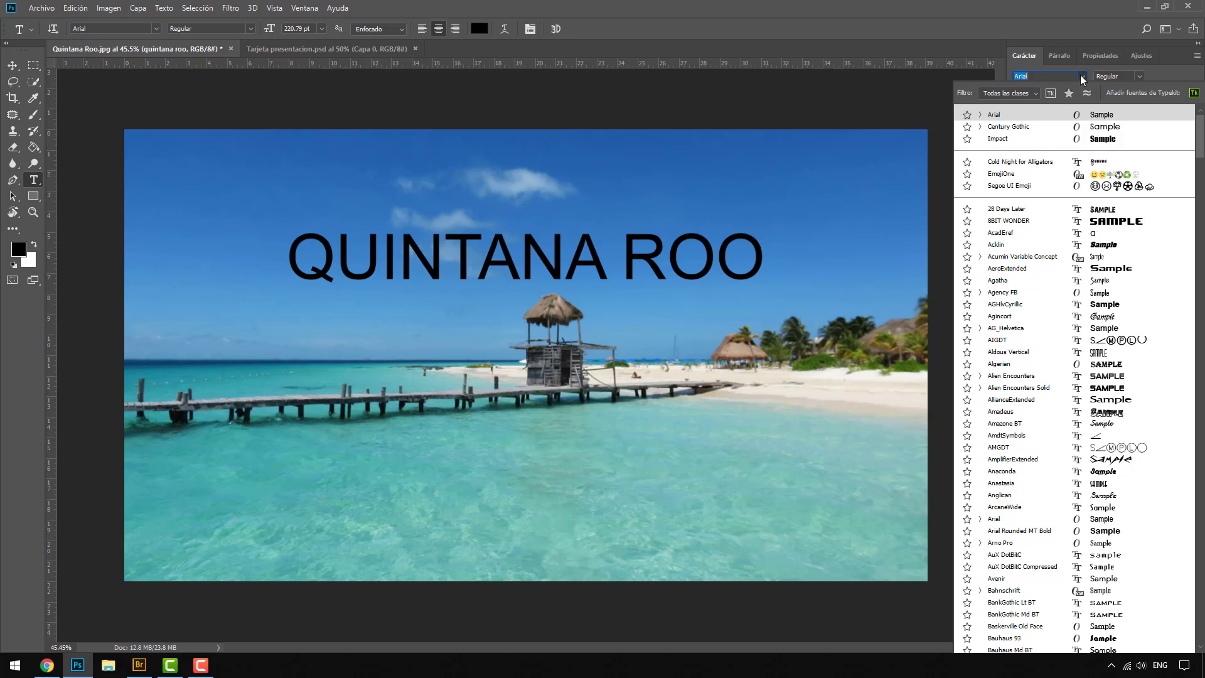
click(1034, 136)
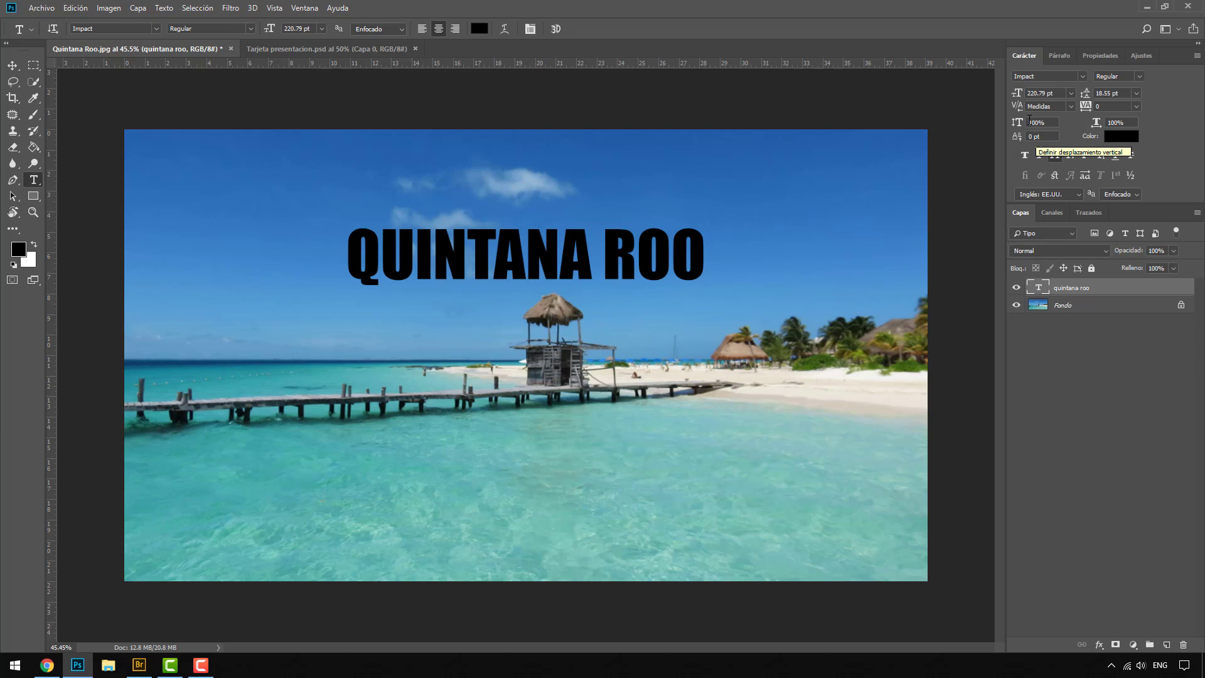
Step: Preview a series of fonts on the QUINTANA ROO title, cycling from Impact through EmojiOne, Algerian and Amadeus to ArcaneWide
click(1041, 76)
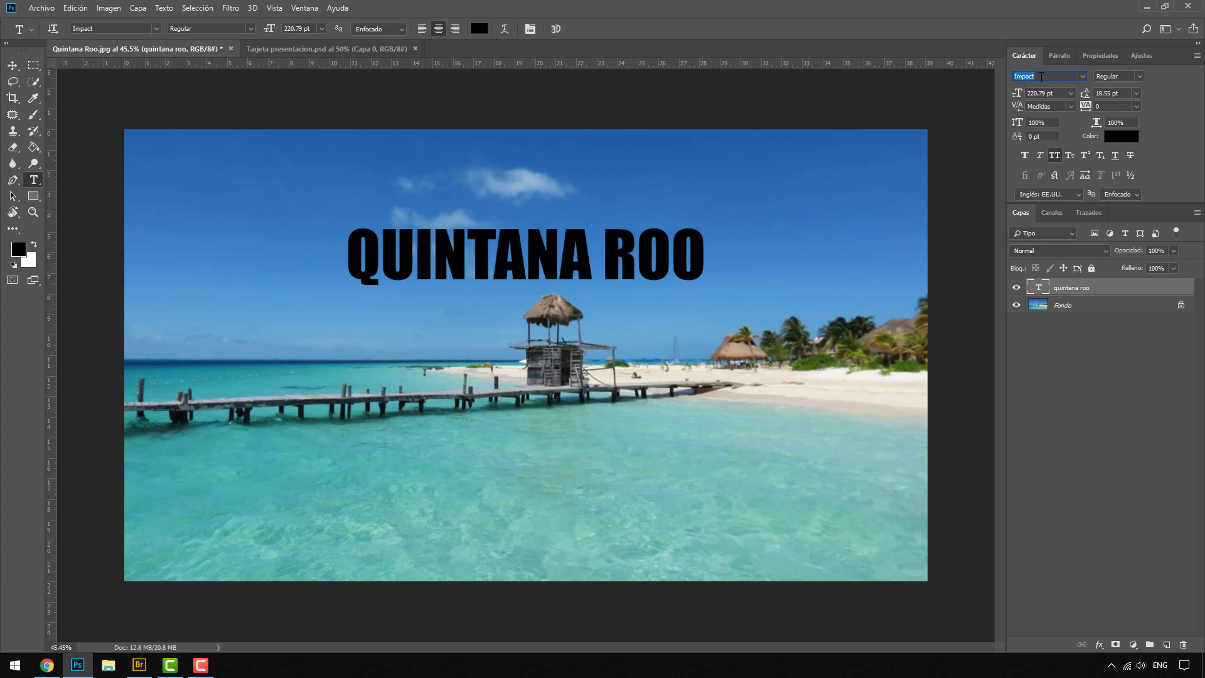
key(Down)
key(Down)
key(Down)
key(Up)
key(Up)
key(Up)
key(Up)
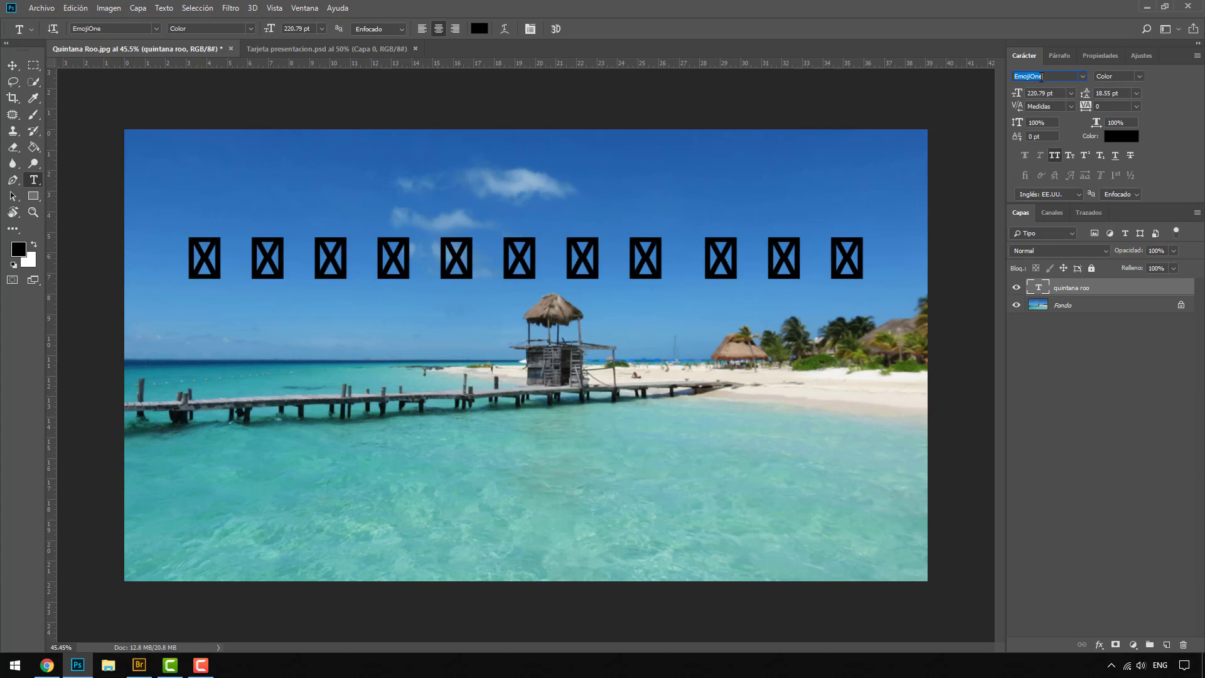
key(Down)
key(Down)
key(Down)
key(Down)
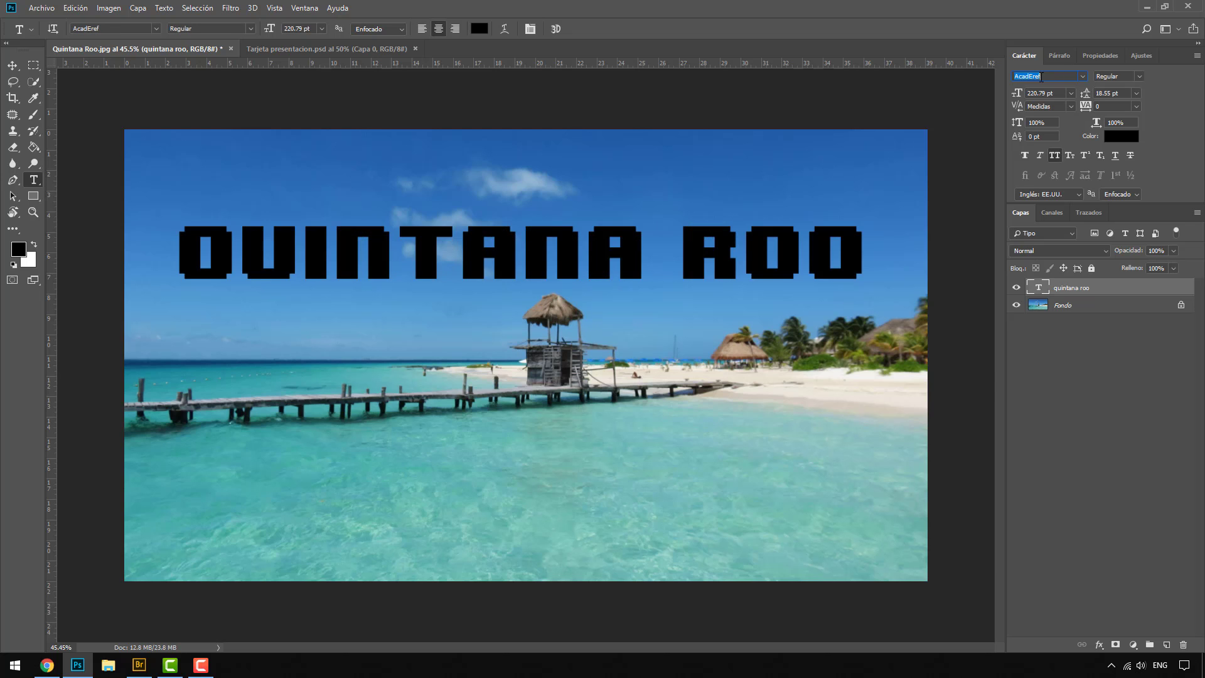
key(Down)
key(Down)
key(Down)
key(Down)
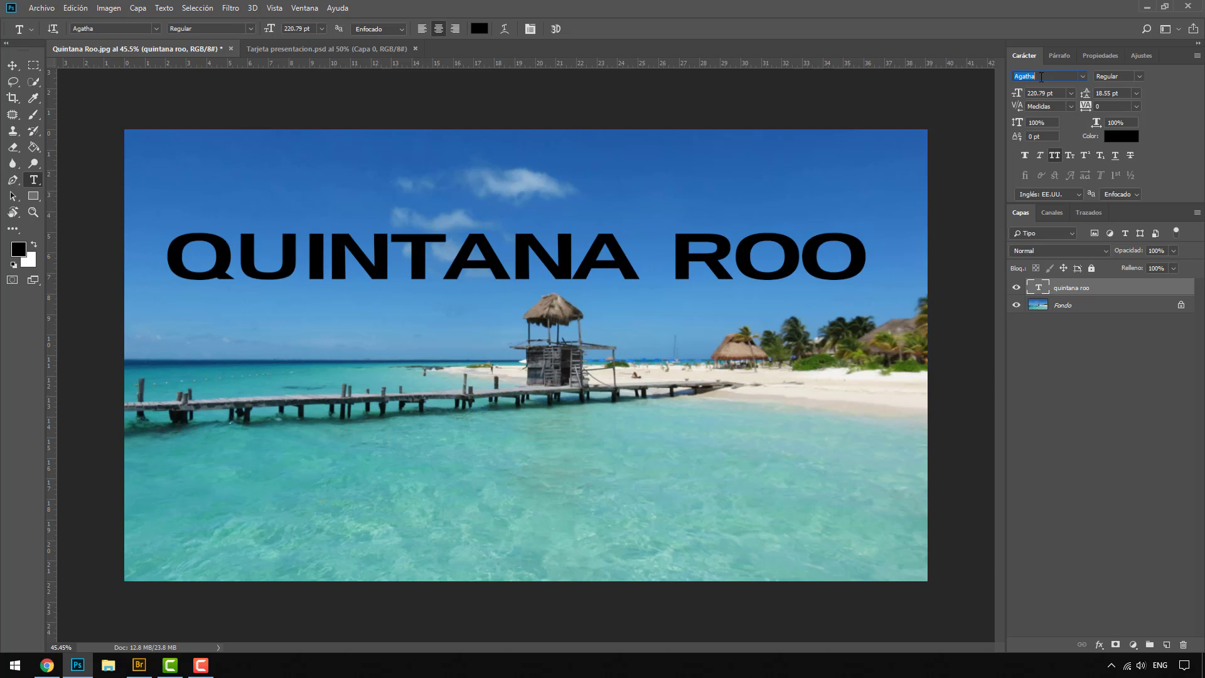
key(Down)
key(Down)
key(Down)
key(Down)
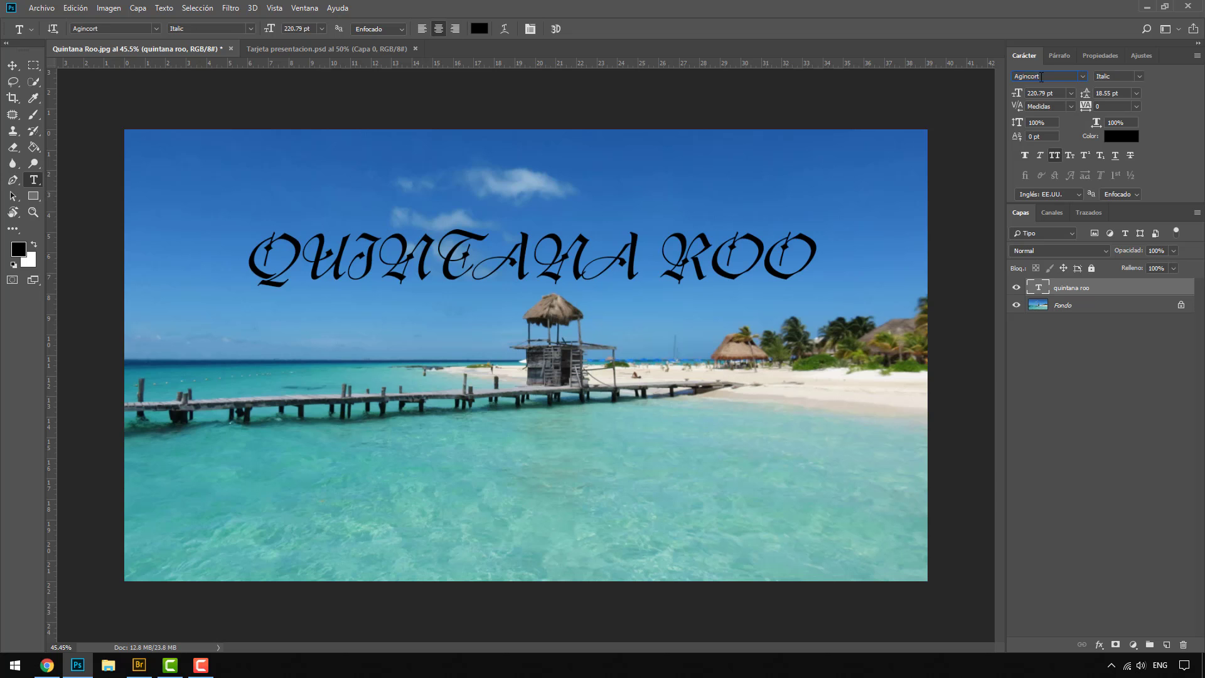
key(Down)
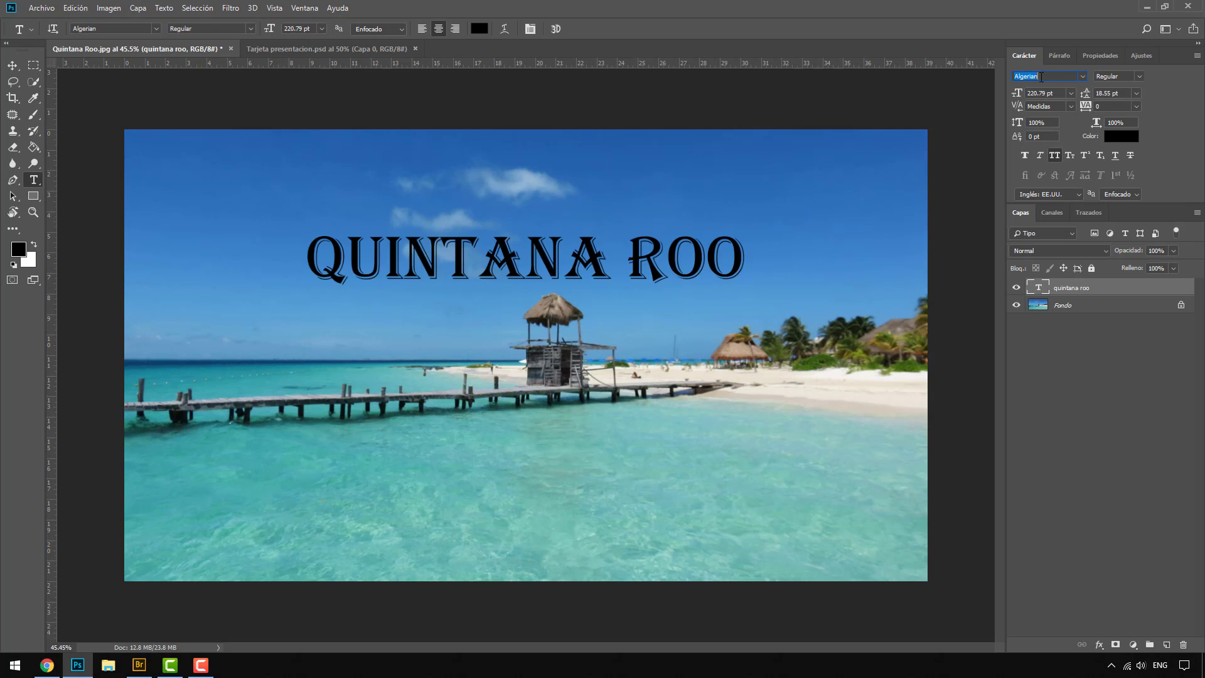
key(Up)
key(Down)
key(Down)
key(Down)
key(Down)
key(Down)
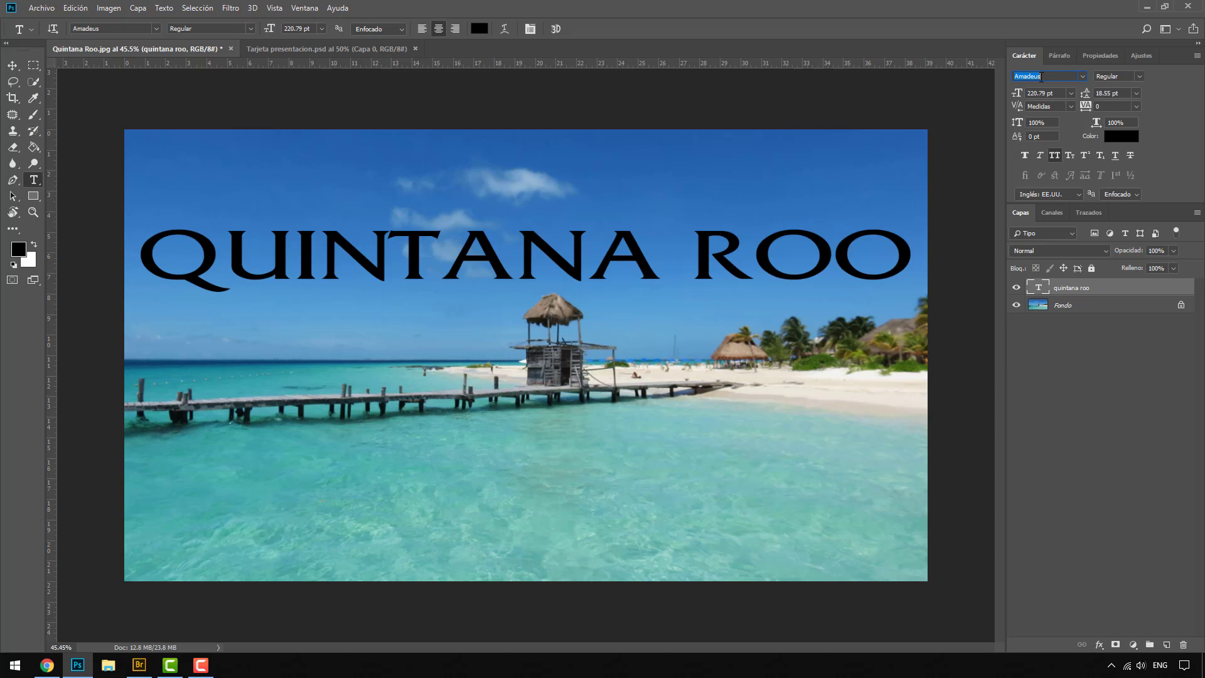
key(Down)
key(Down)
key(Down)
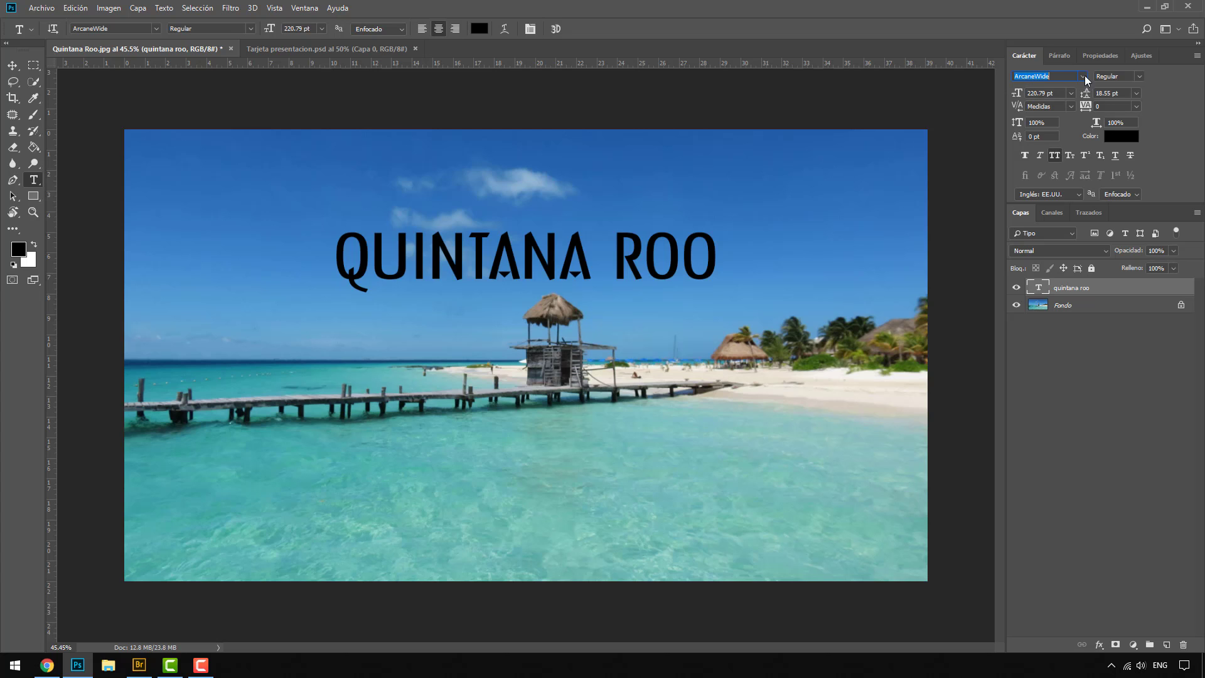
Step: Set the title's font back to Arial and look through its available styles, keeping Regular
click(1139, 77)
click(1071, 76)
click(1083, 75)
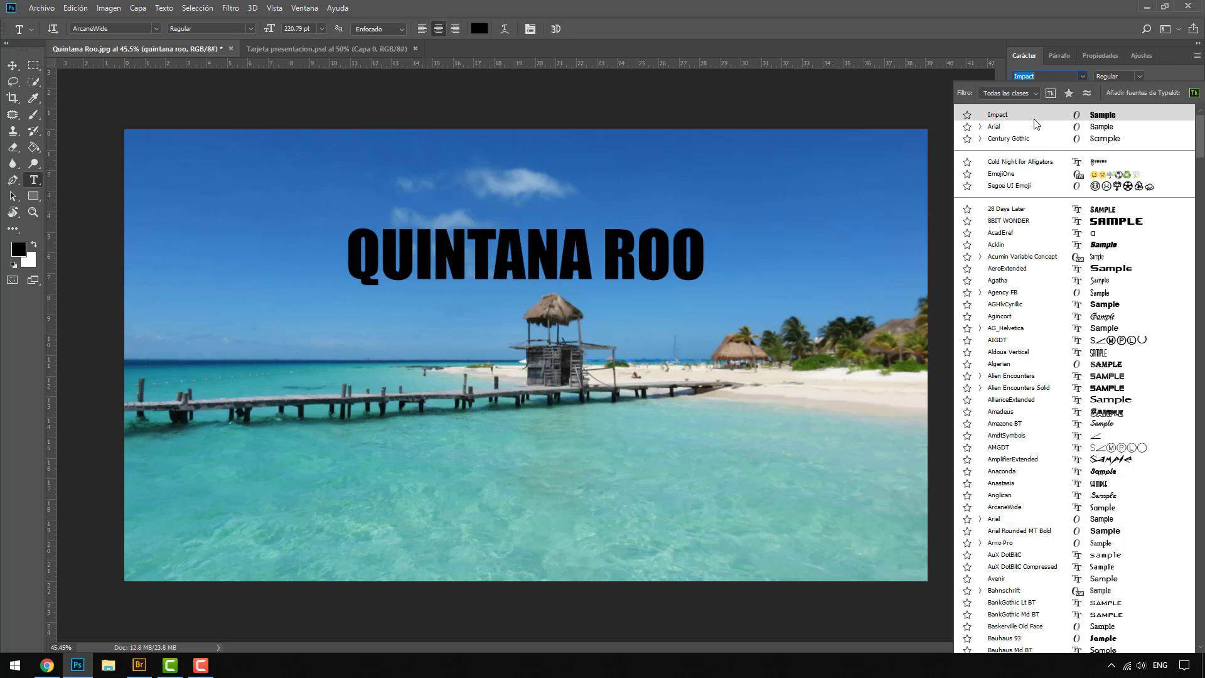
click(1034, 126)
click(1139, 77)
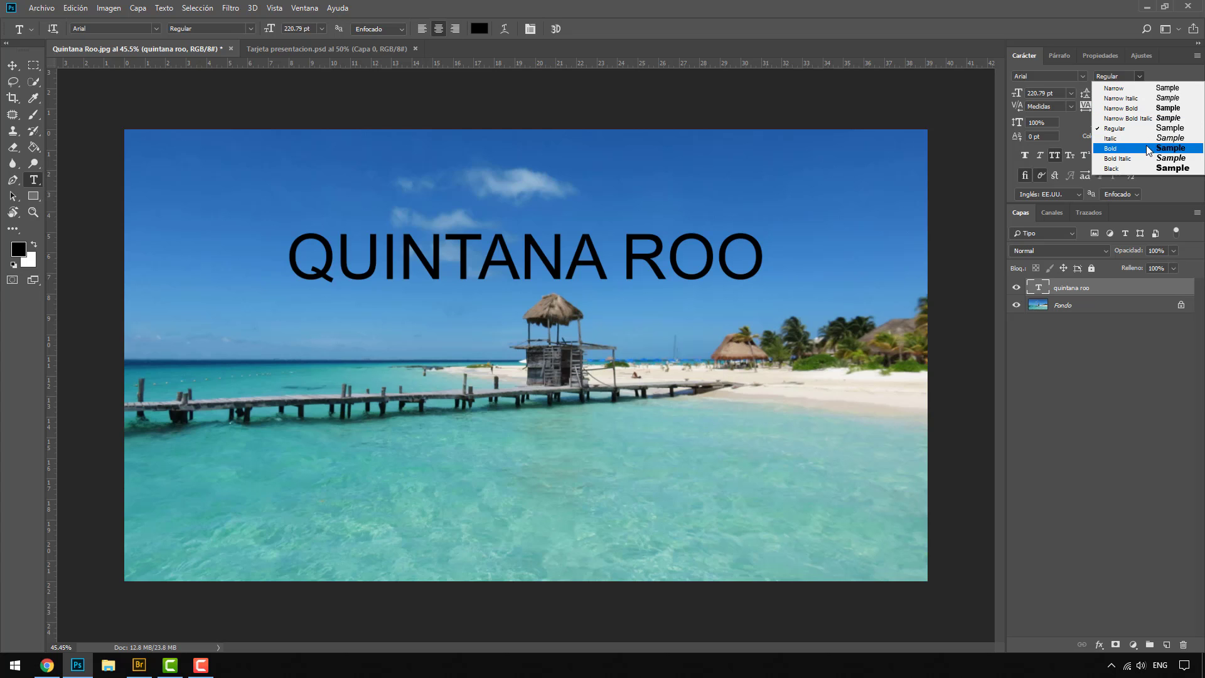
click(1175, 77)
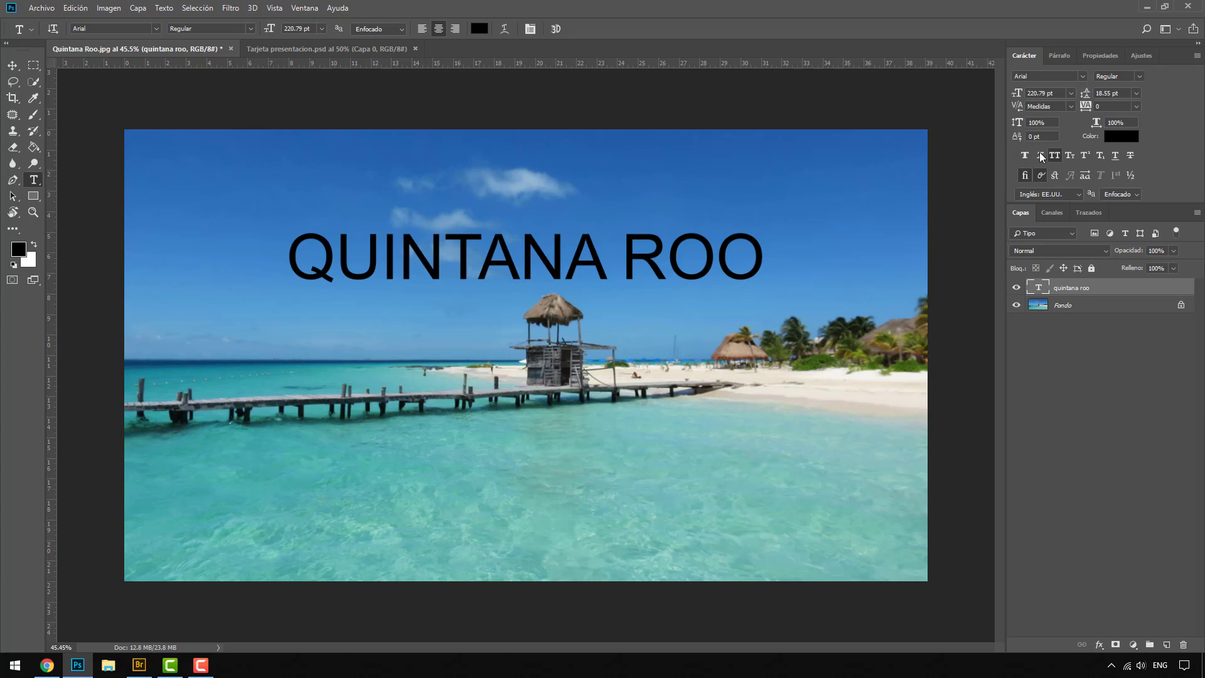
Step: Enlarge the QUINTANA ROO title's font size to 261.79 pt
mouse_move(1022, 97)
mouse_down()
mouse_move(1048, 98)
mouse_move(1037, 98)
mouse_up()
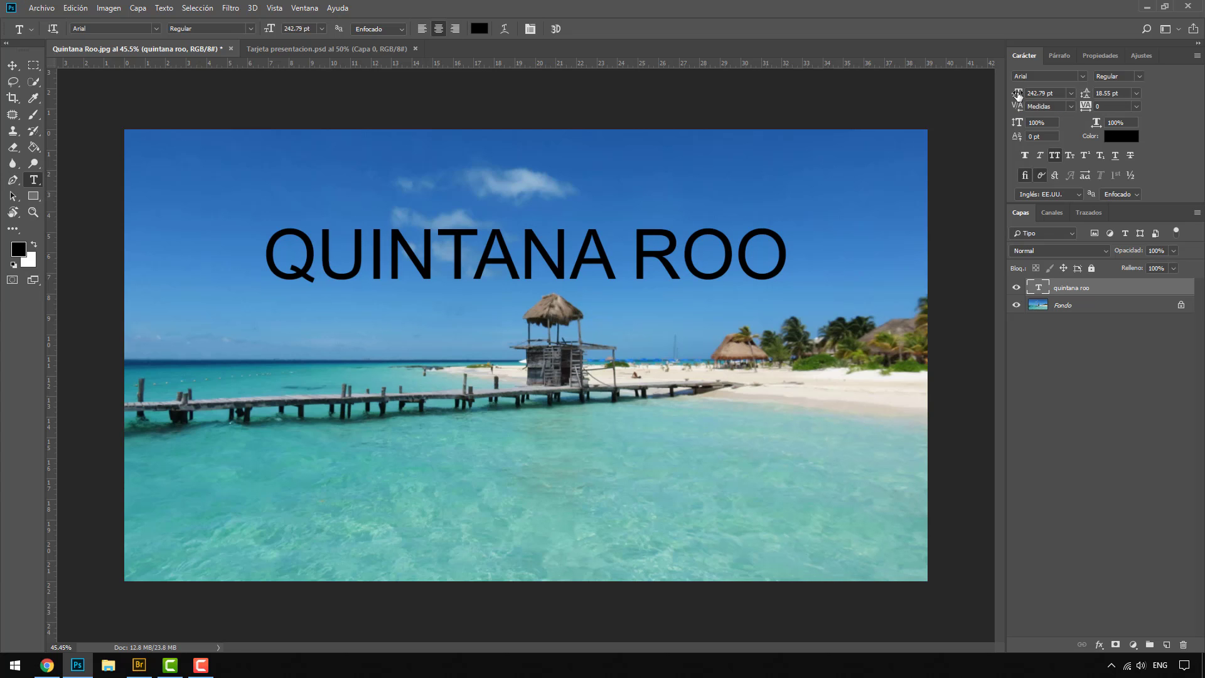
mouse_move(1018, 94)
mouse_down()
mouse_move(985, 89)
mouse_move(1039, 84)
mouse_move(1004, 104)
mouse_up()
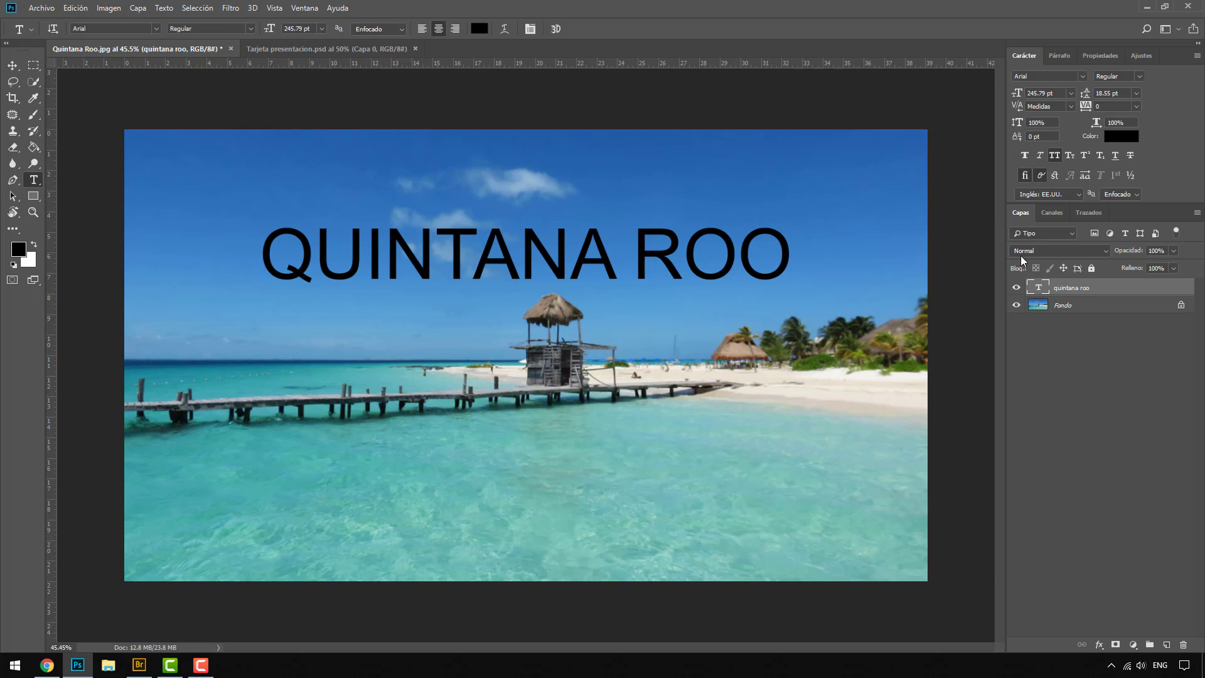
double_click(1039, 288)
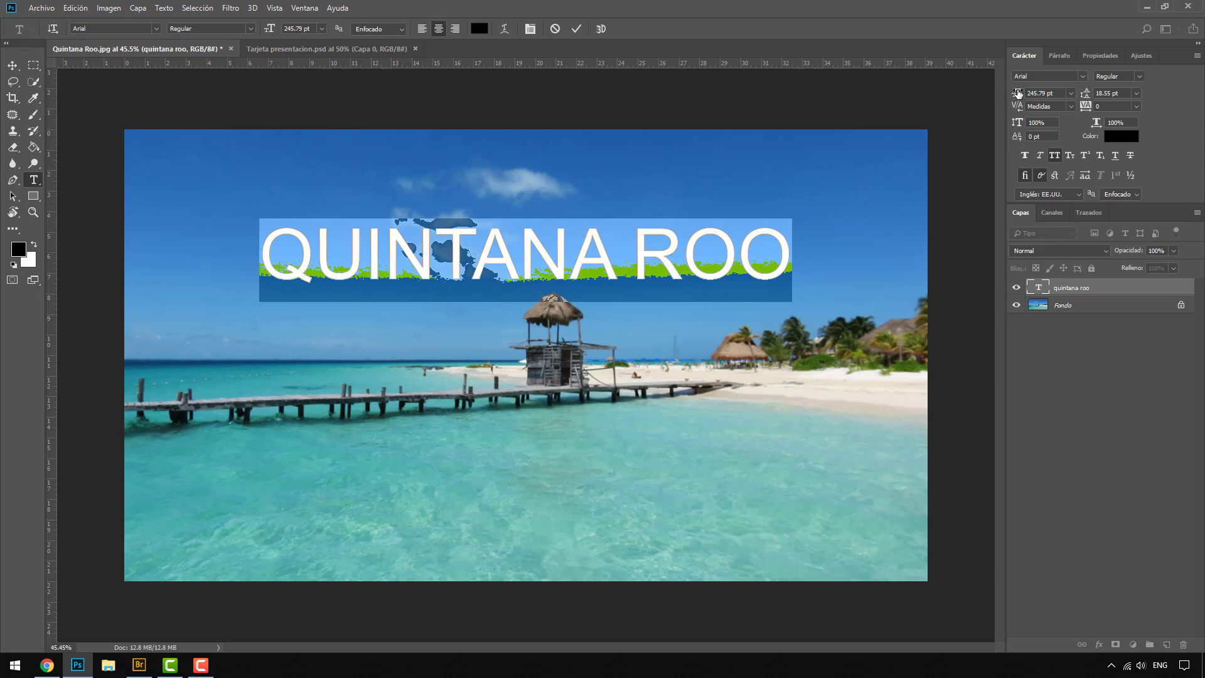
mouse_move(1017, 93)
mouse_down()
mouse_move(1038, 96)
mouse_move(1023, 95)
mouse_up()
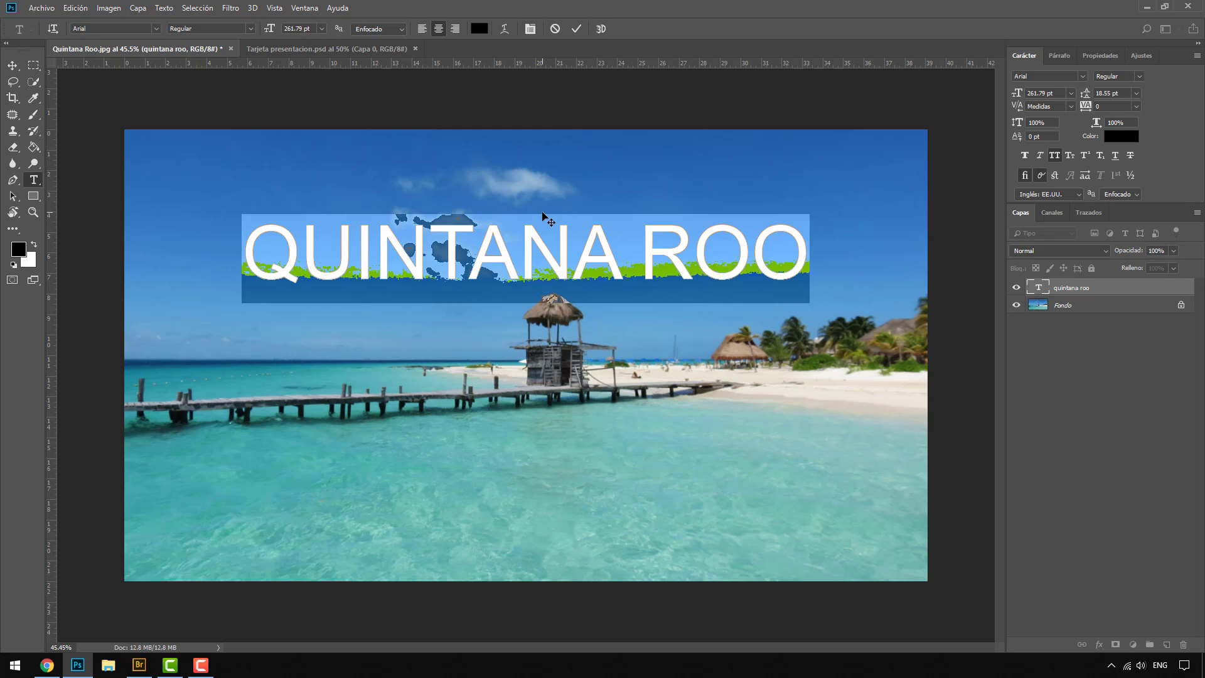
Step: Set the title's leading to Auto and add MEXICO as a second line in the same text layer
click(1135, 93)
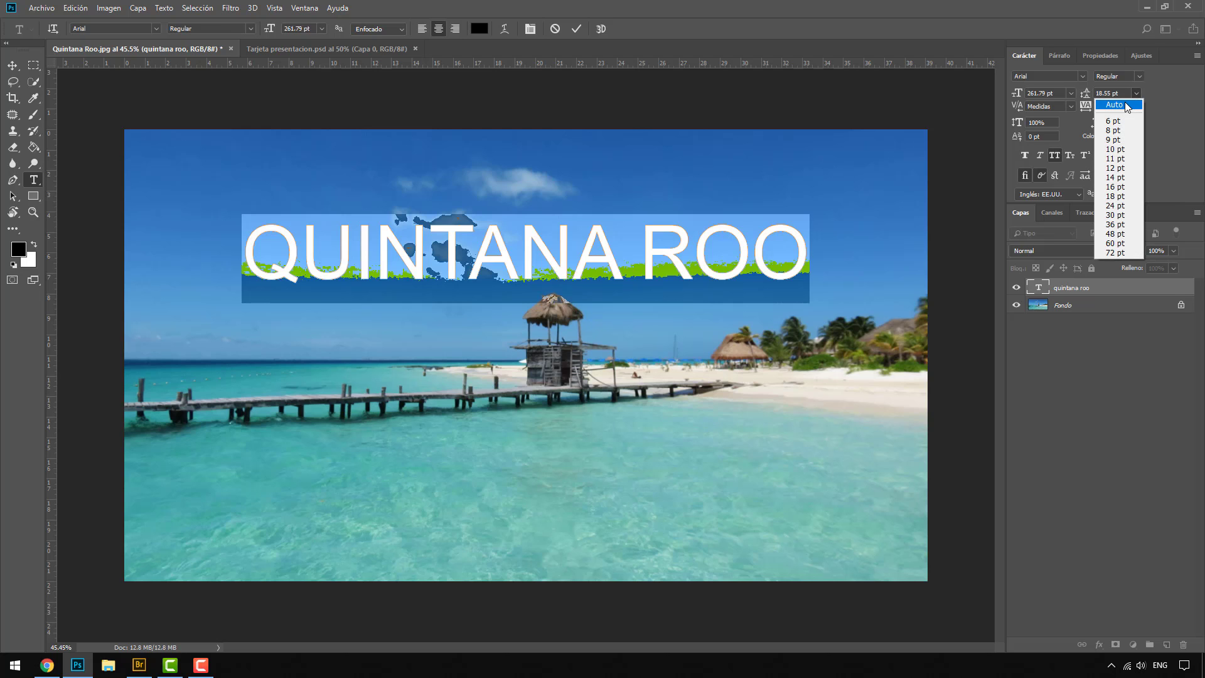
click(1125, 103)
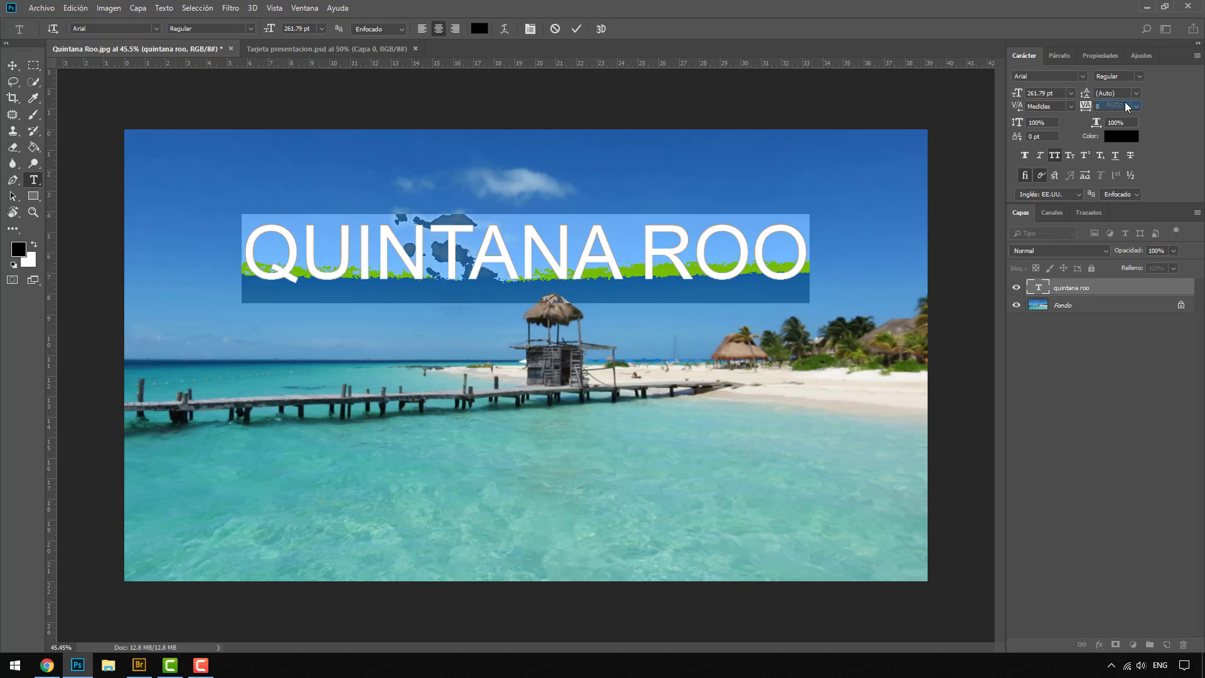
click(340, 250)
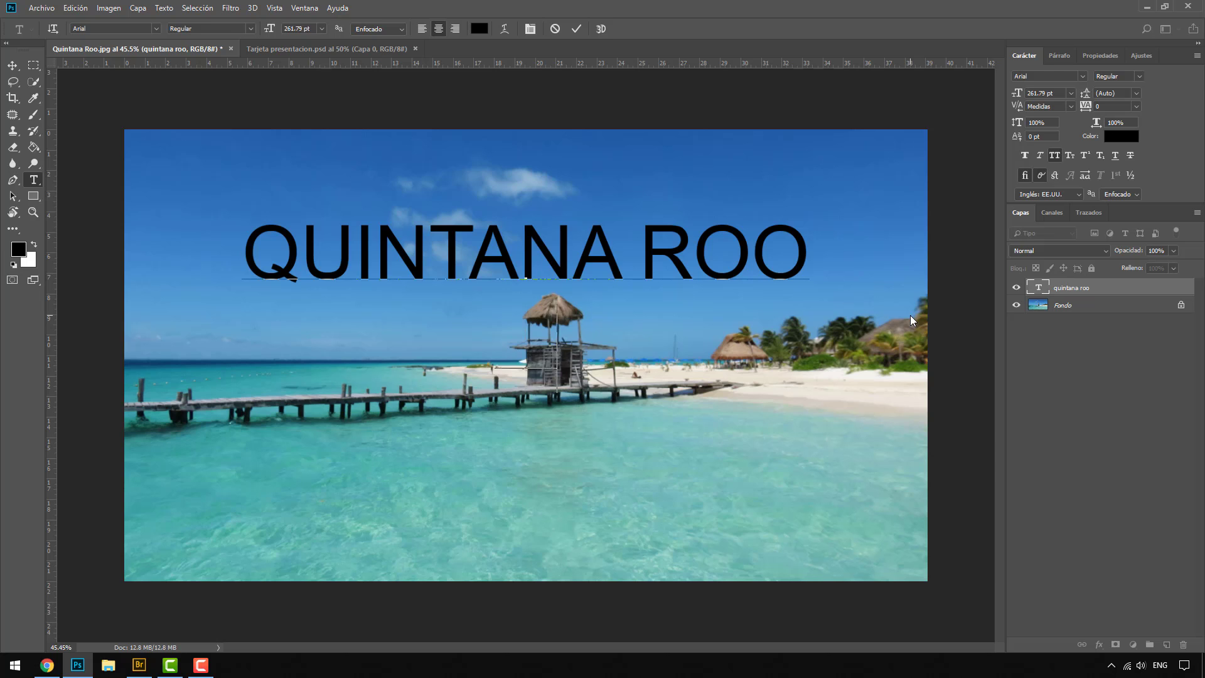
text(MEXICO)
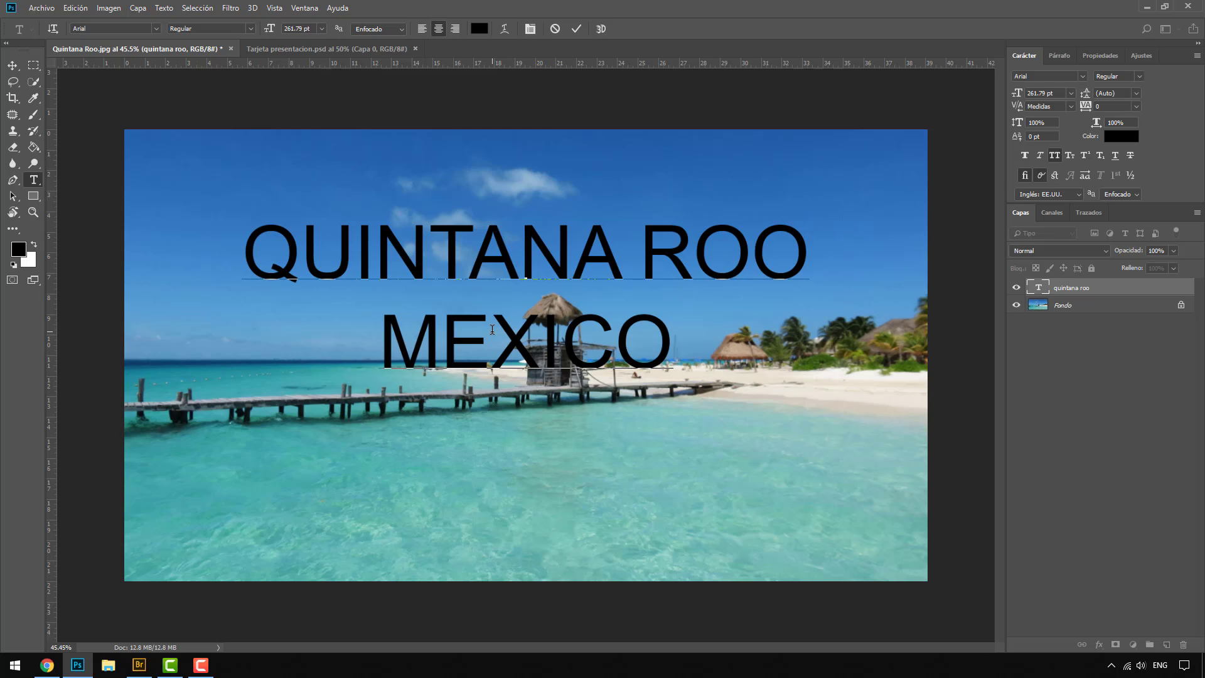
key(ctrl+Return)
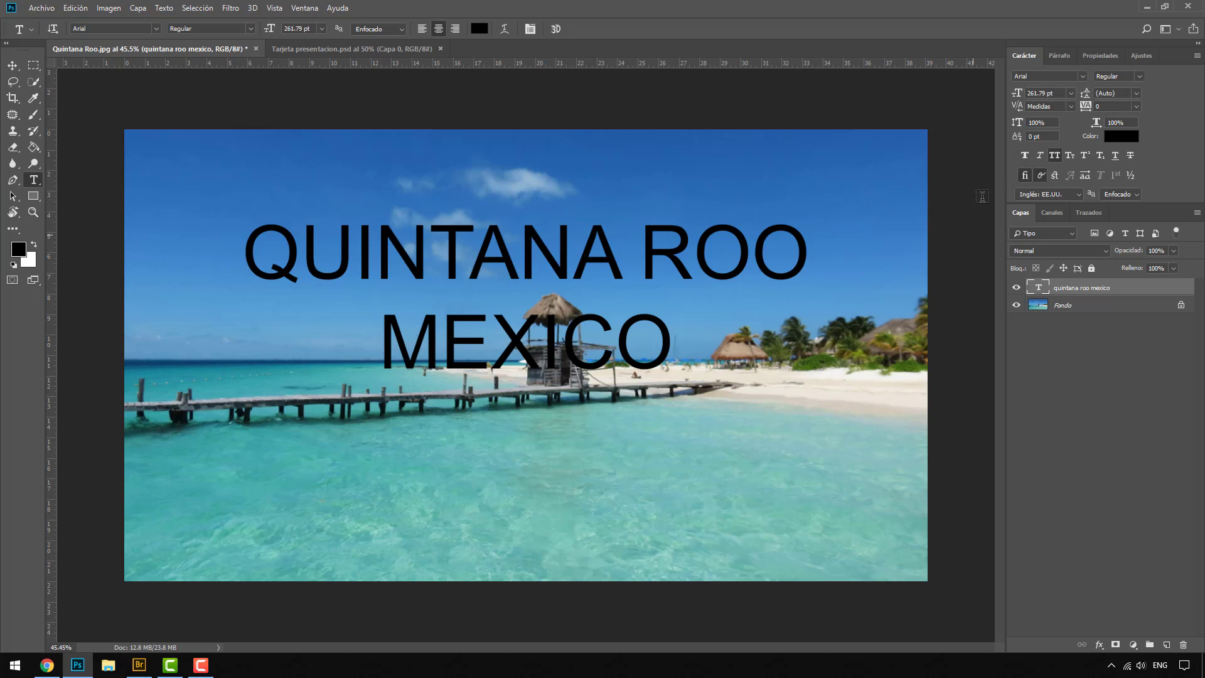
Step: Try leading values of 6 pt, 72 pt and about 229 pt on both lines of the title
double_click(1038, 287)
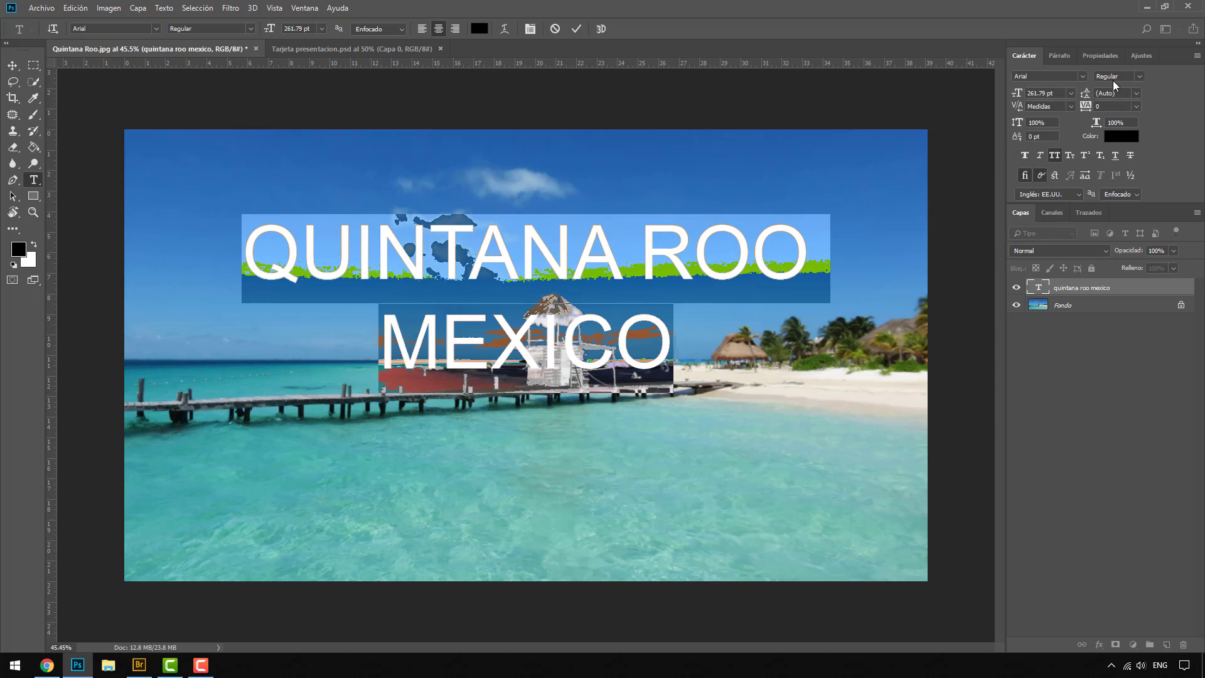
click(1136, 95)
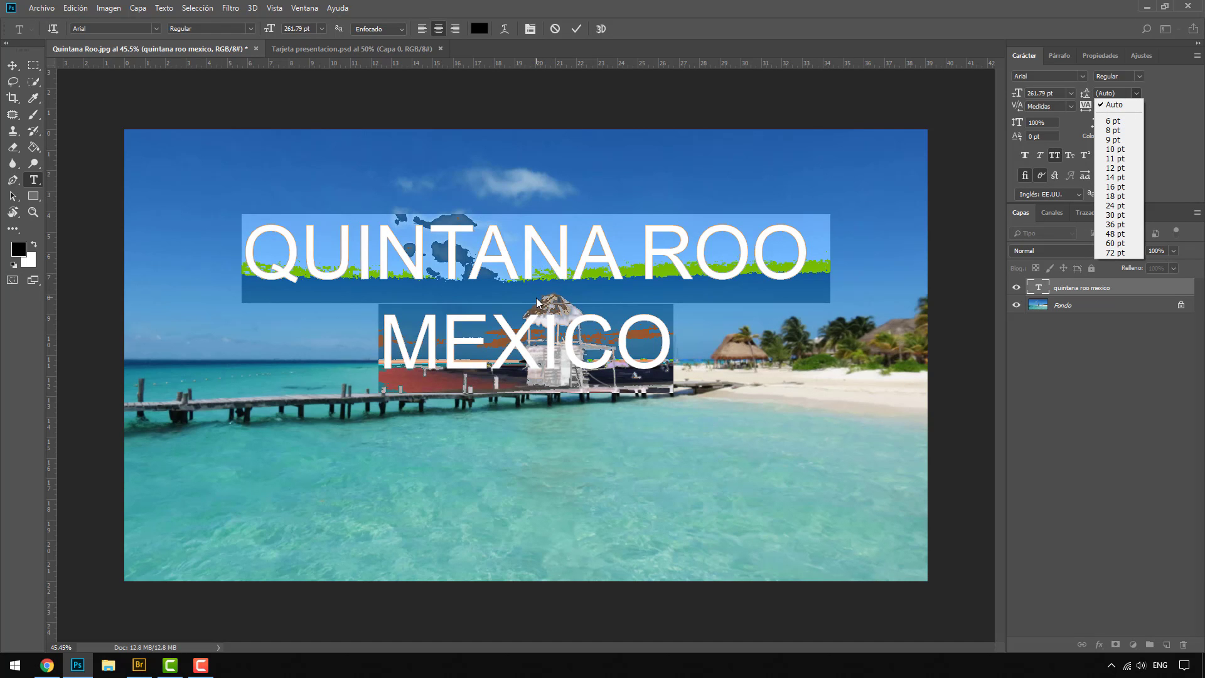
click(1114, 121)
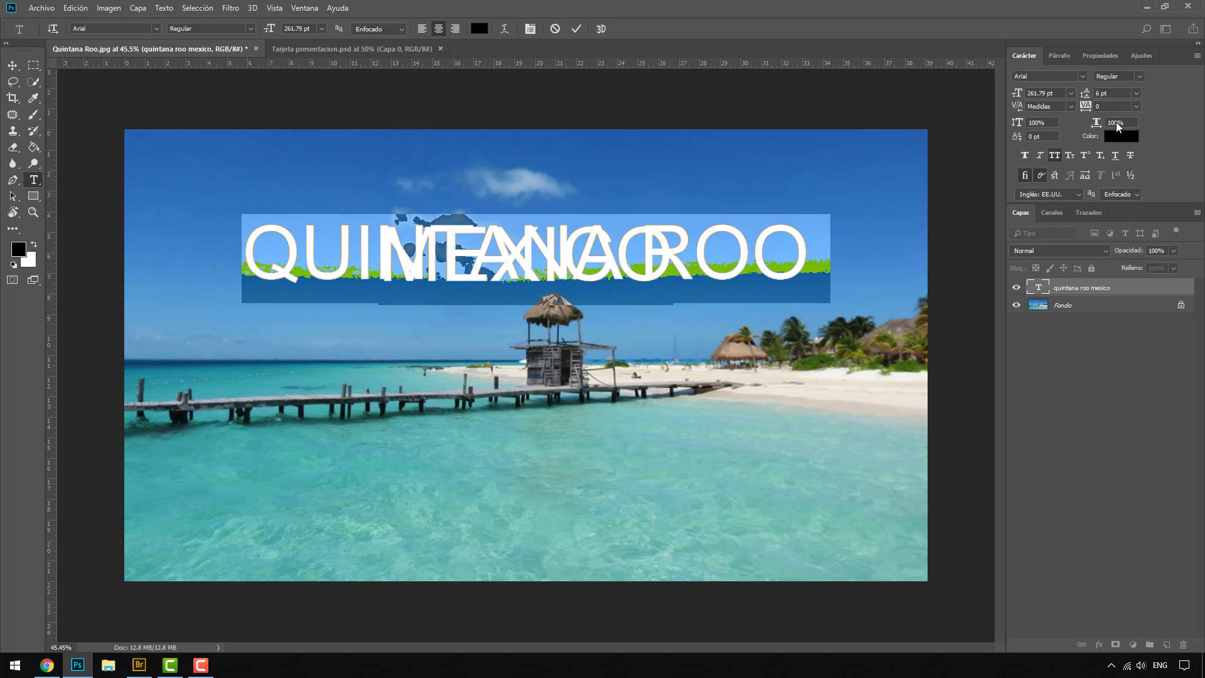
click(1136, 94)
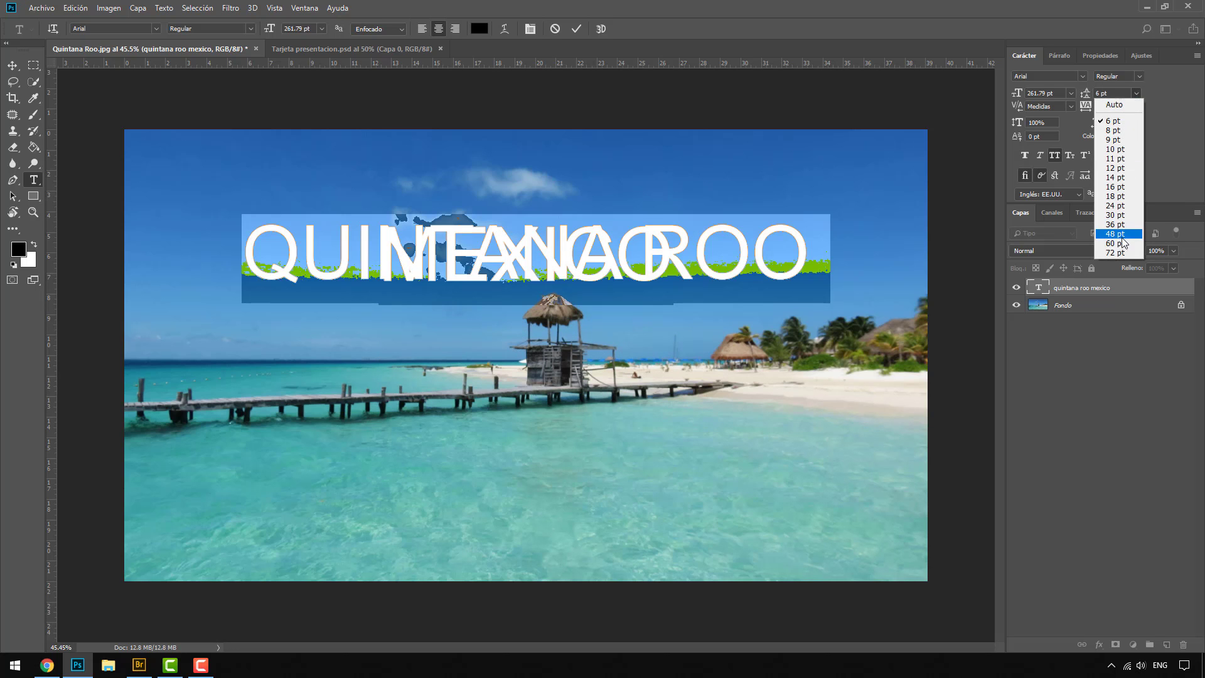
click(1114, 253)
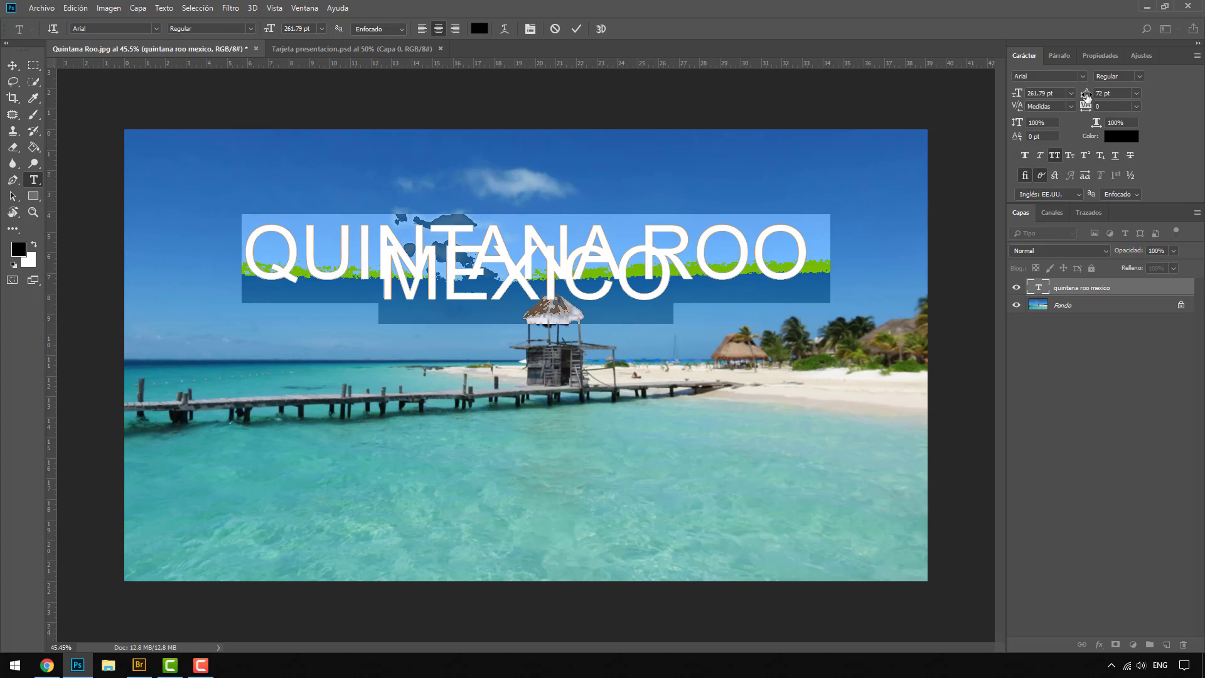
drag(1087, 97, 1185, 86)
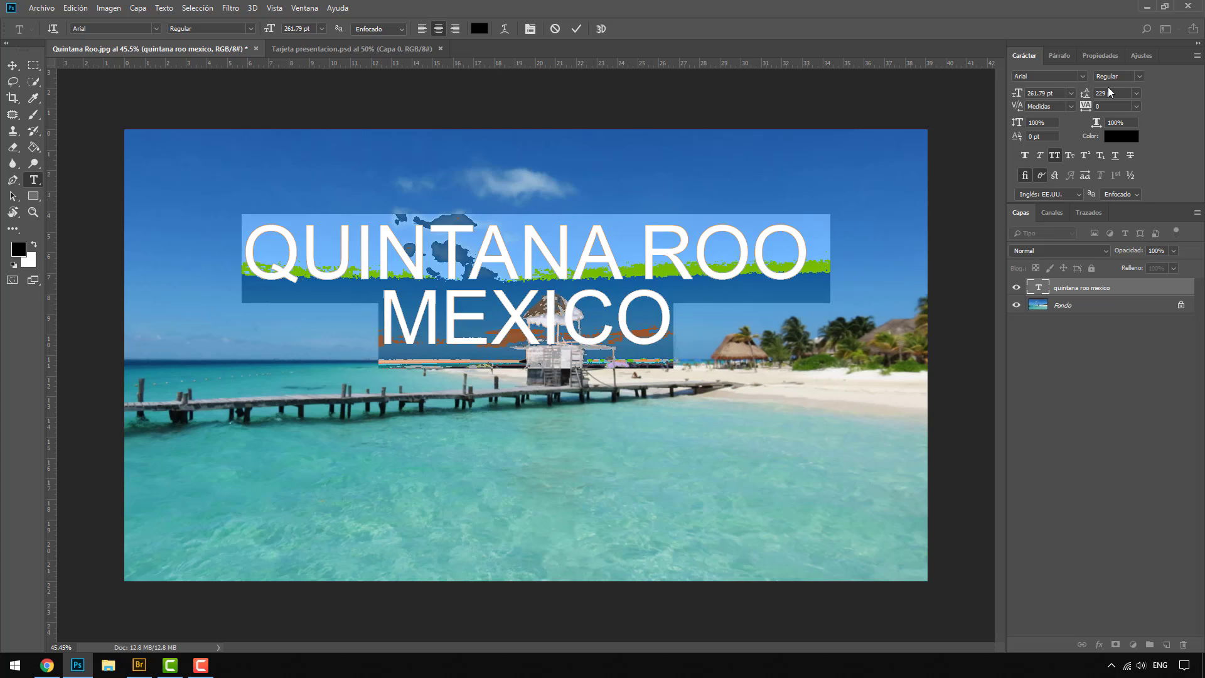
Step: Reset the leading of the two title lines to Auto and reduce it to 237 pt
click(1136, 92)
click(1124, 105)
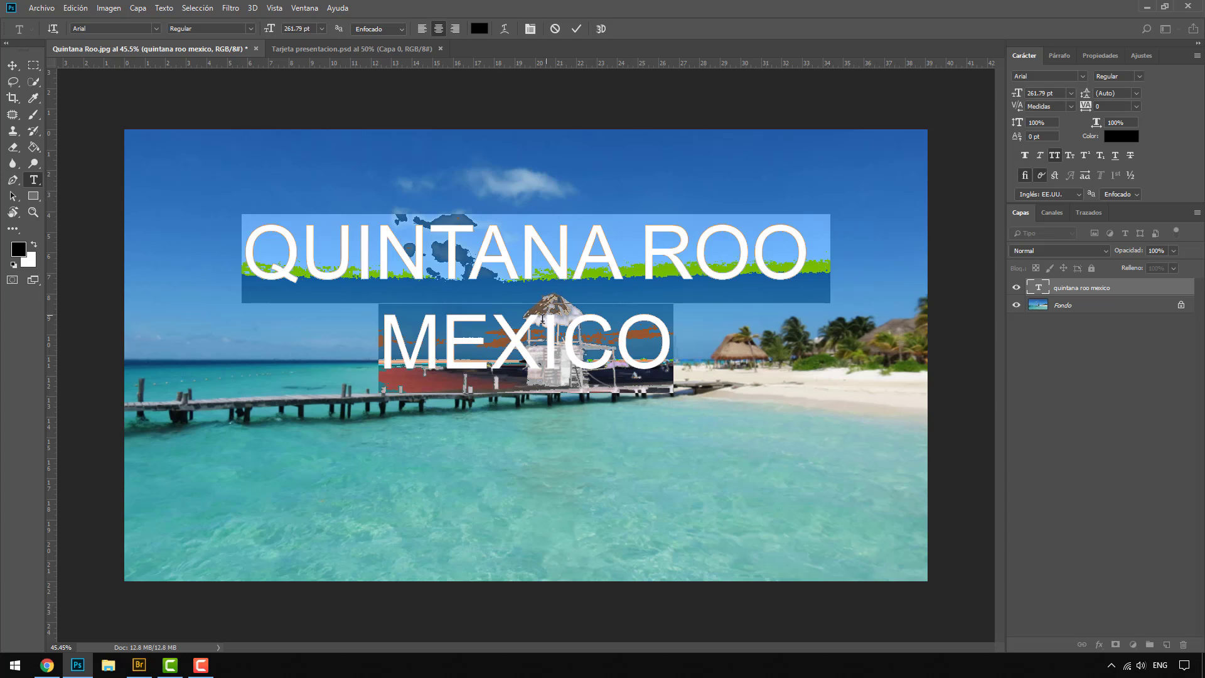
drag(1084, 101, 1037, 83)
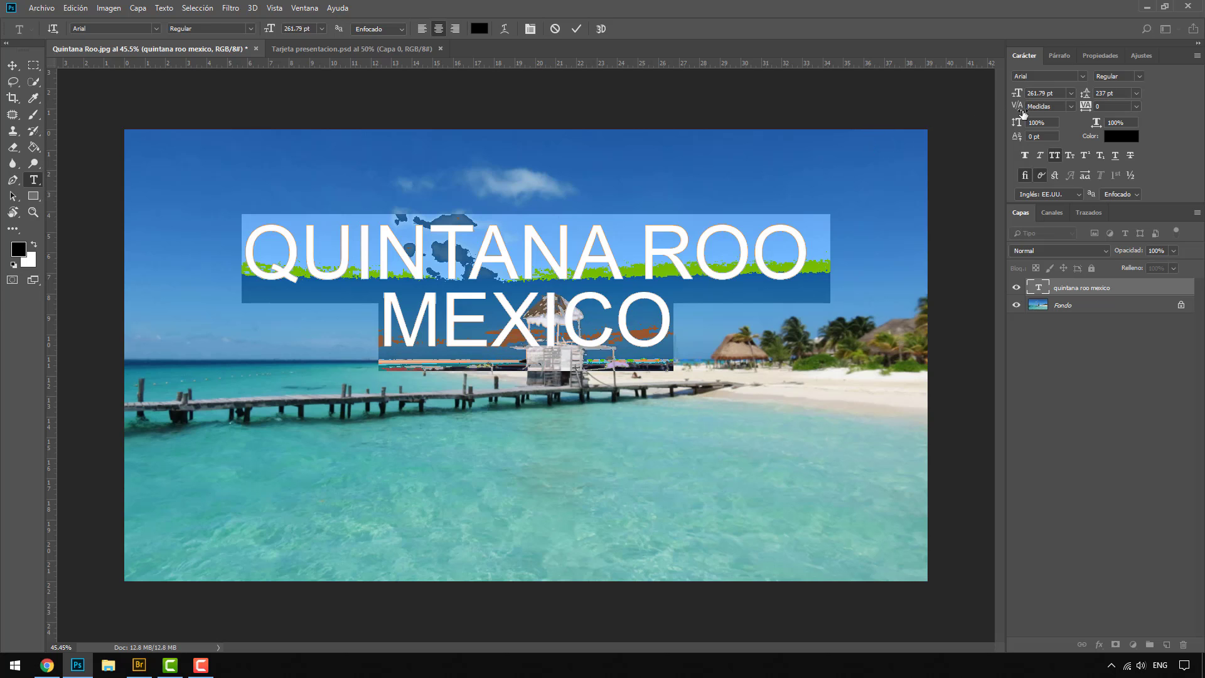
Step: Set the kerning of both title lines to 0 and their tracking to -100
mouse_move(1020, 111)
mouse_down()
mouse_move(1100, 116)
mouse_move(1021, 112)
mouse_up()
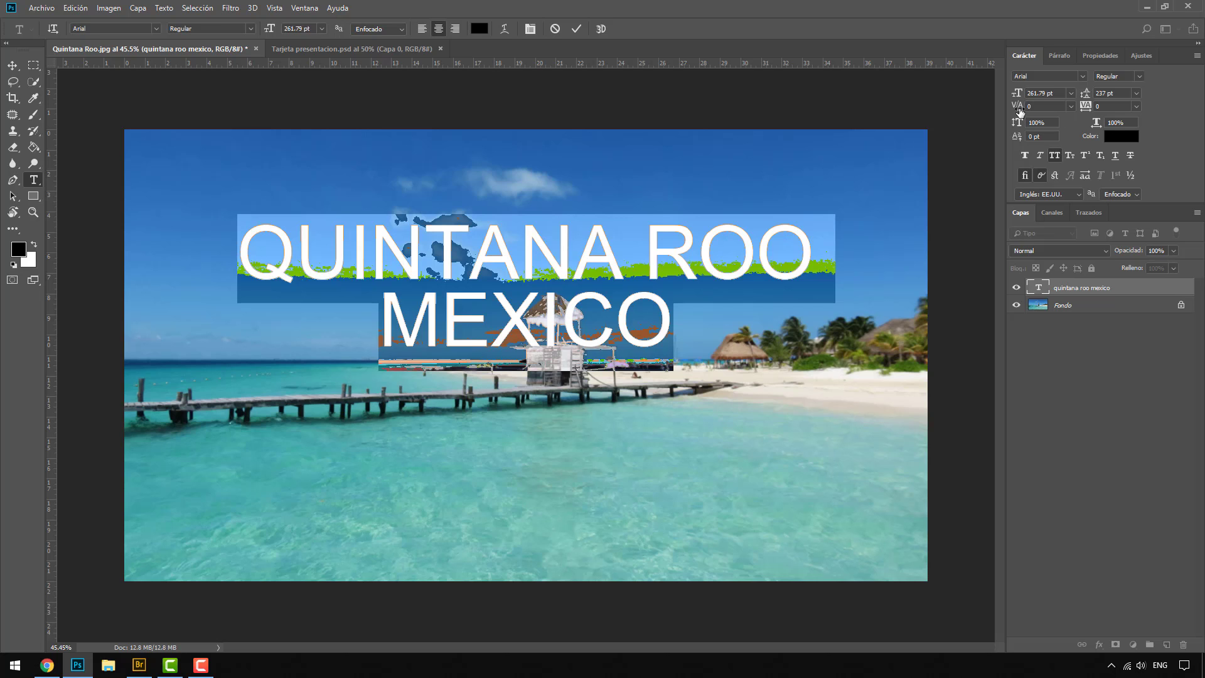
mouse_move(1022, 108)
mouse_down()
mouse_move(1007, 112)
mouse_move(1020, 112)
mouse_up()
mouse_move(1089, 109)
mouse_down()
mouse_move(1100, 110)
mouse_move(1082, 111)
mouse_up()
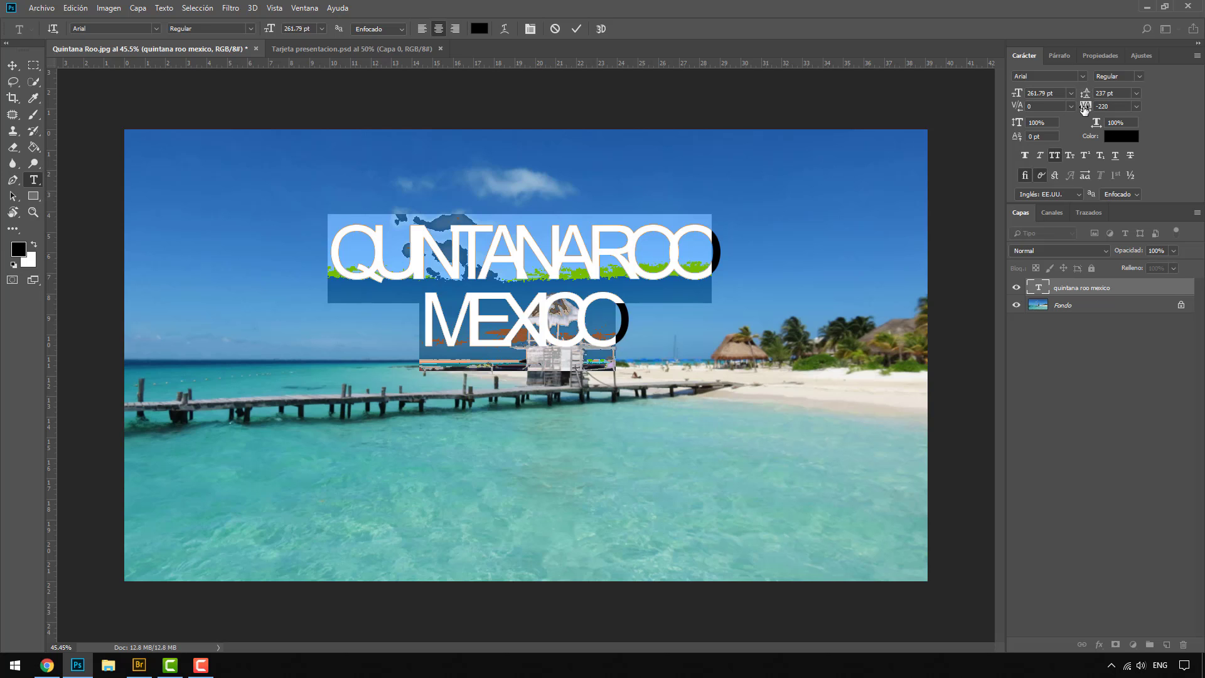
mouse_move(1084, 107)
mouse_down()
mouse_move(1106, 108)
mouse_move(1087, 108)
mouse_up()
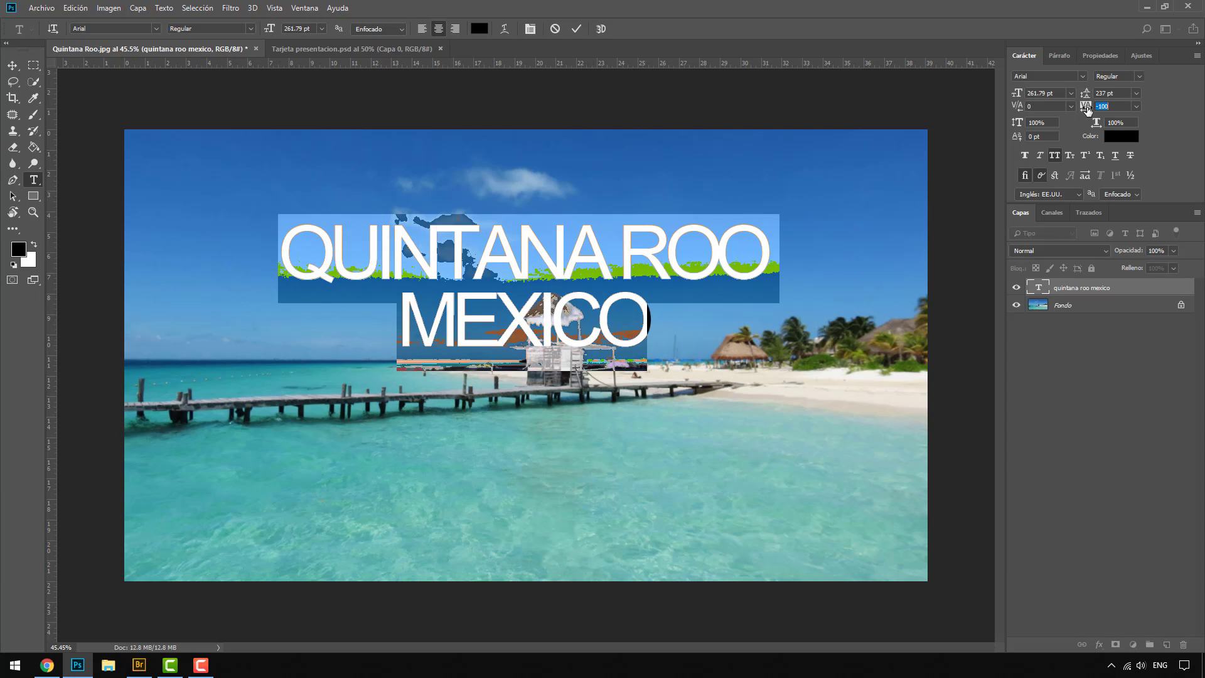
Step: Try a tracking of 380 on both title lines, and reset the tracking to 0
drag(1087, 108, 1103, 110)
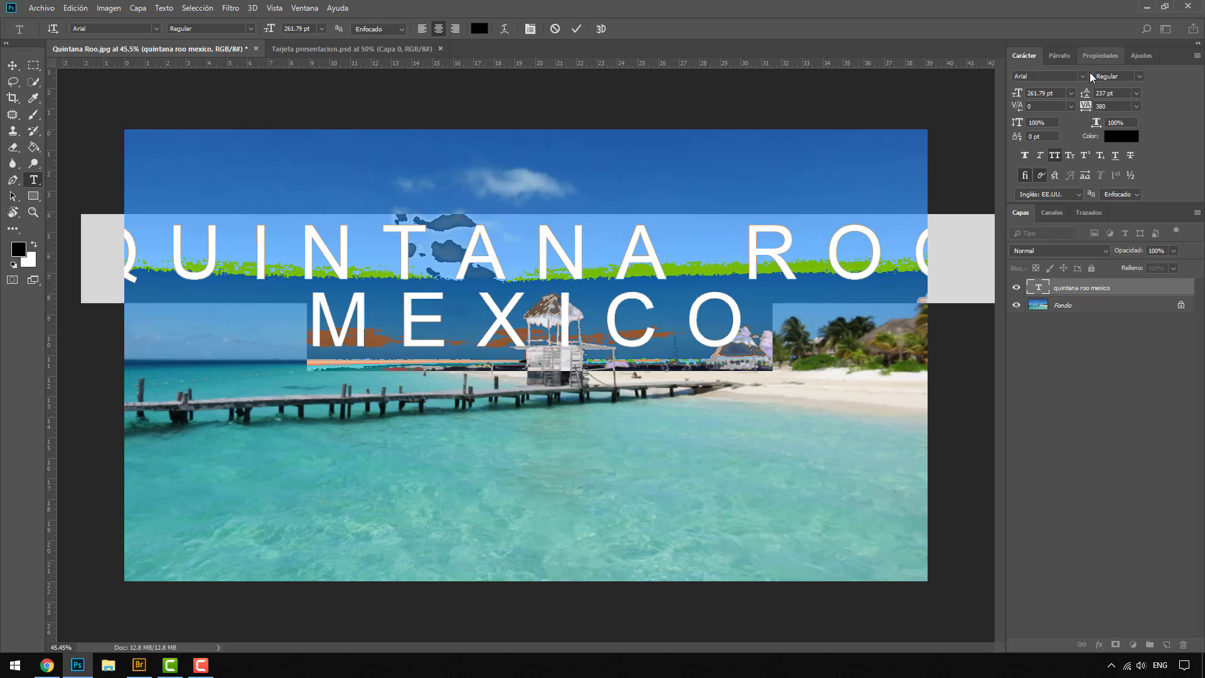
click(1135, 107)
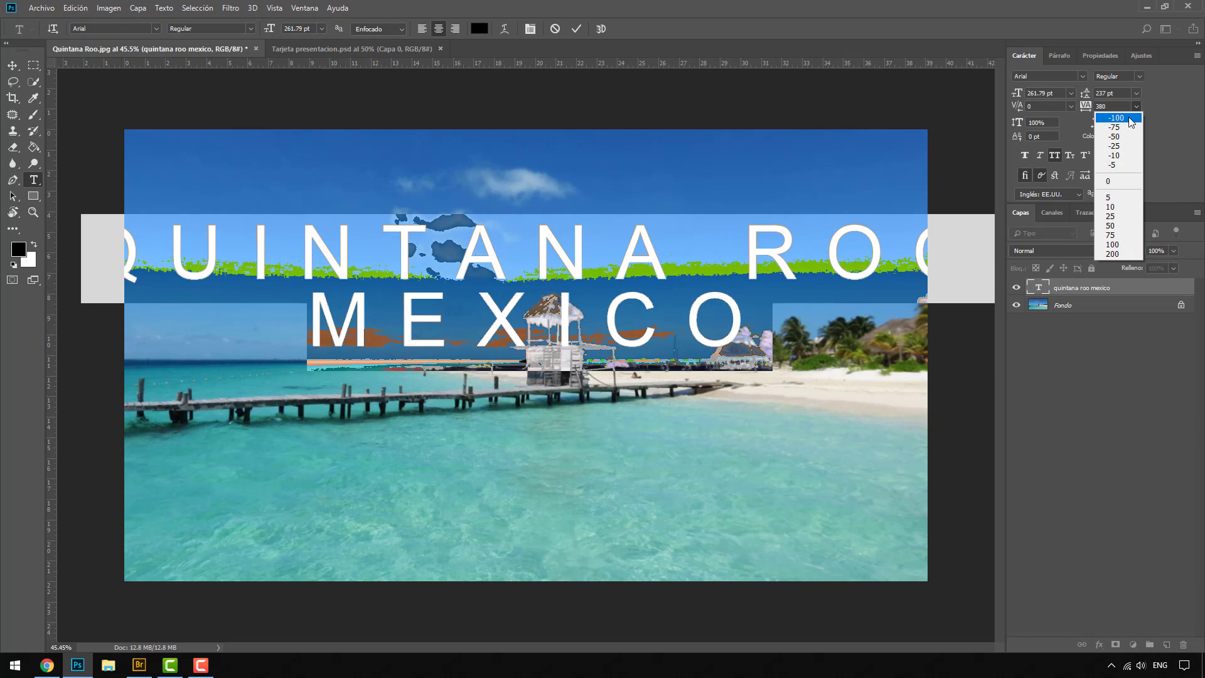
click(1120, 181)
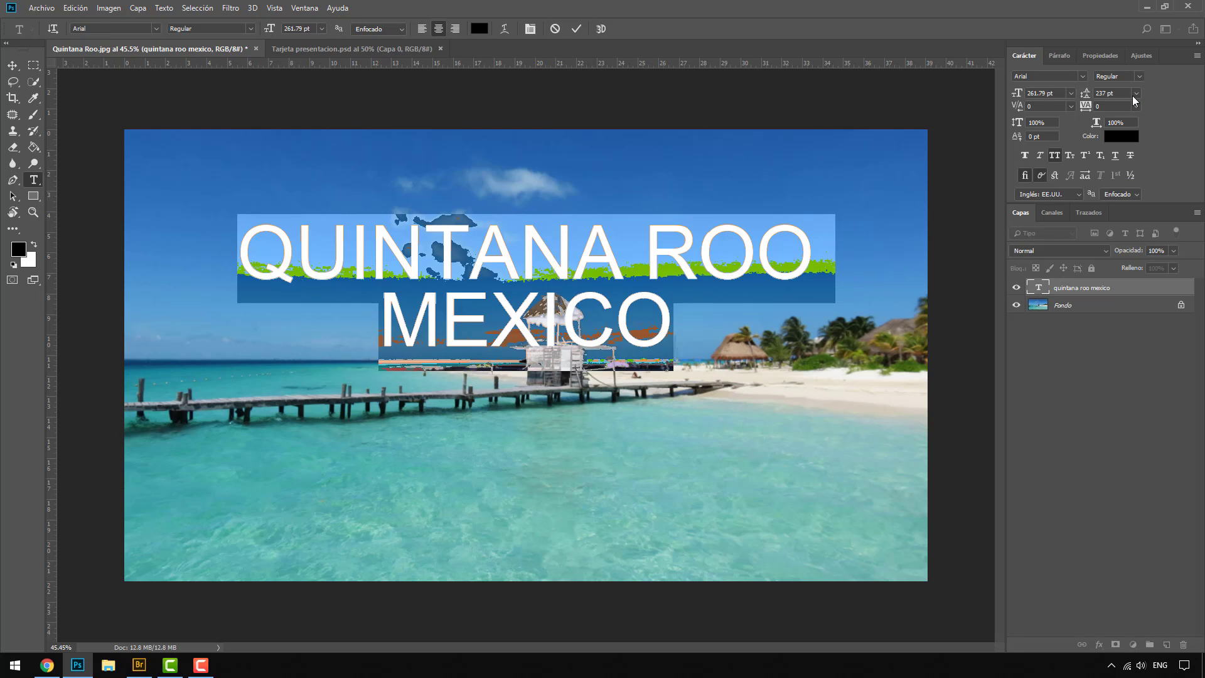
Step: Try vertical scales of 120%, 143% and 15% on both title lines, returning the vertical scale to 100%
drag(1018, 128, 1021, 126)
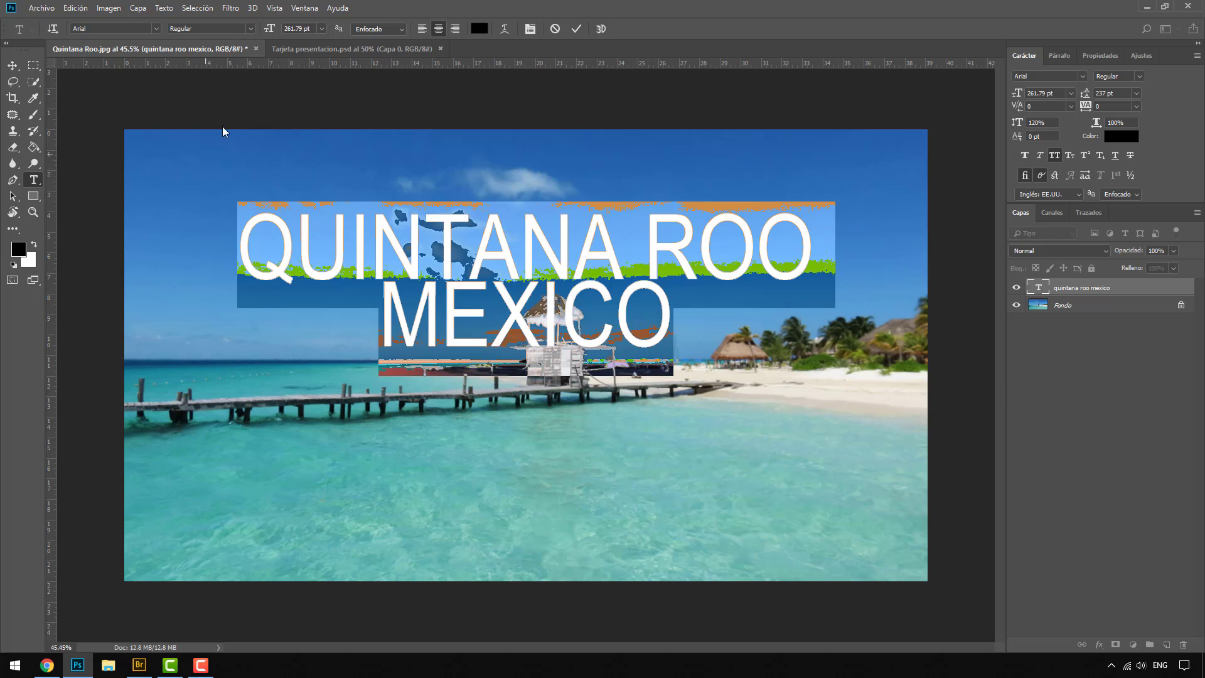
drag(1013, 123, 1029, 124)
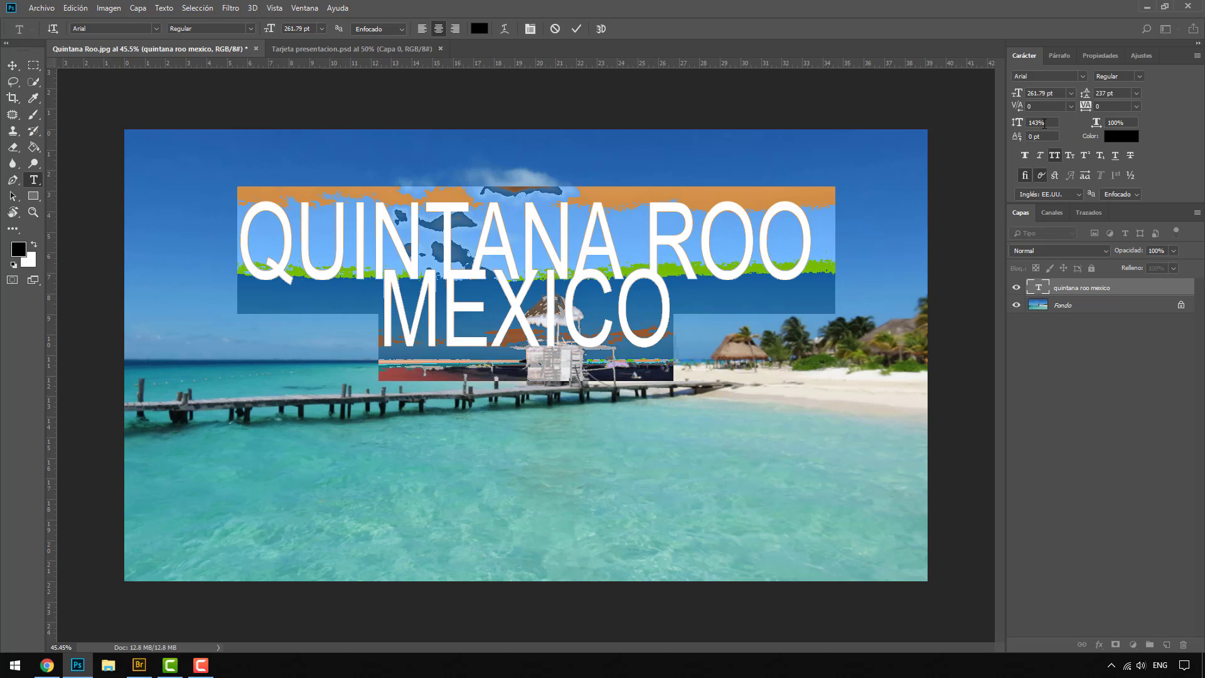
click(1044, 123)
text(100)
key(Return)
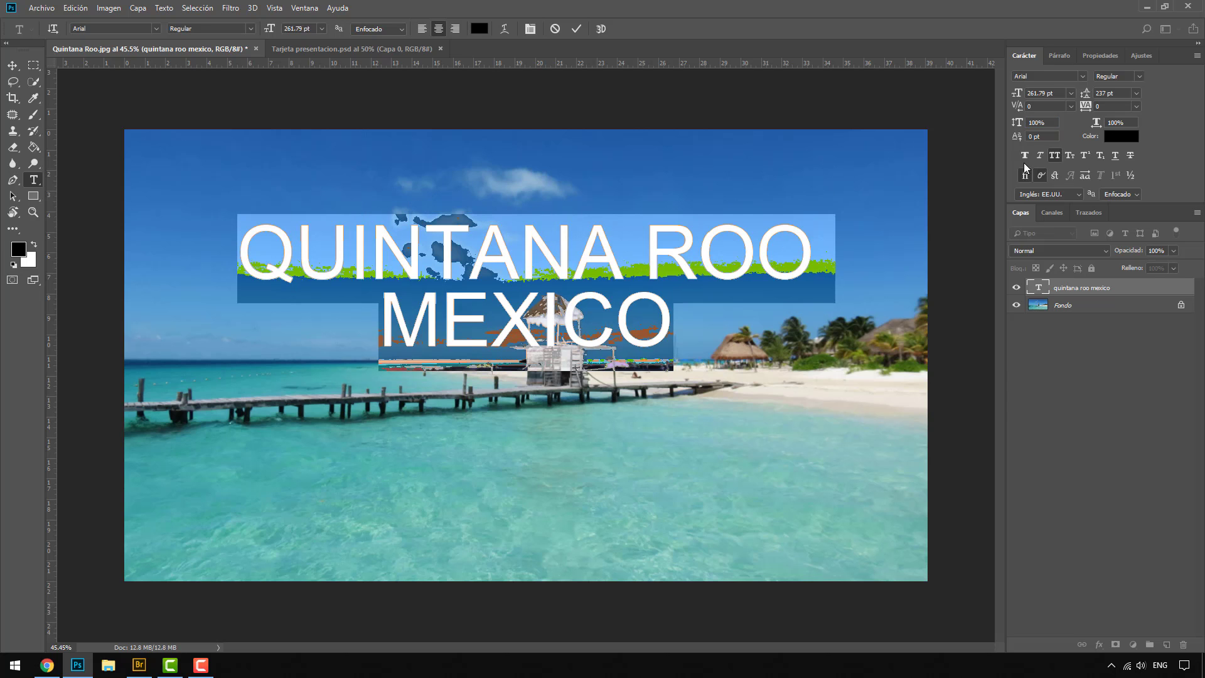
click(1050, 122)
text(15)
key(Return)
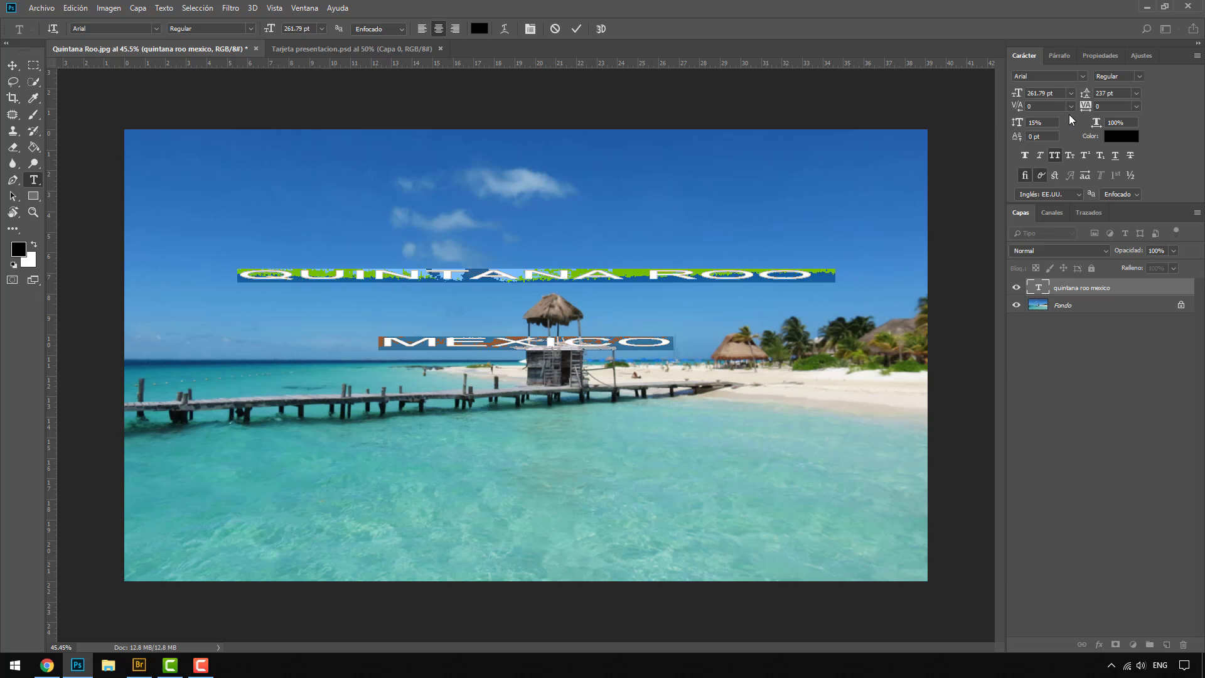
click(1048, 122)
text(100)
key(Return)
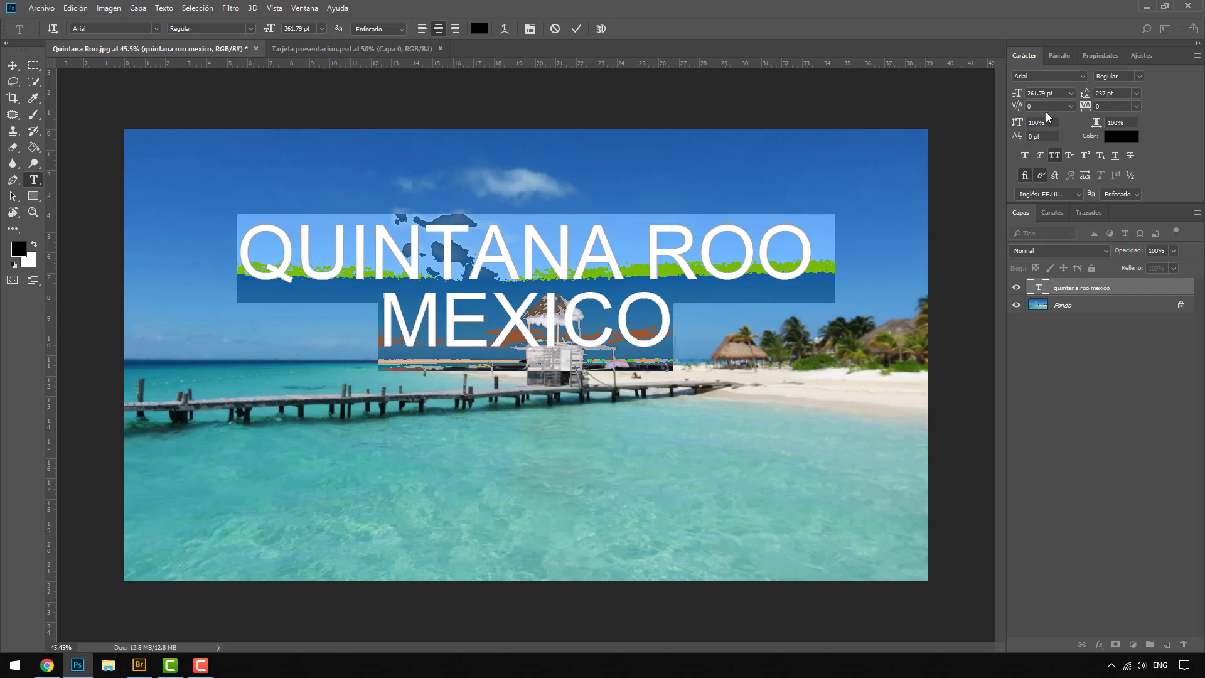
Step: Try a horizontal scale of 112% on the title, reduce it to 106%, and keep the Horizontal Type tool selected
mouse_move(1096, 124)
mouse_down()
mouse_move(1114, 123)
mouse_move(1088, 129)
mouse_up()
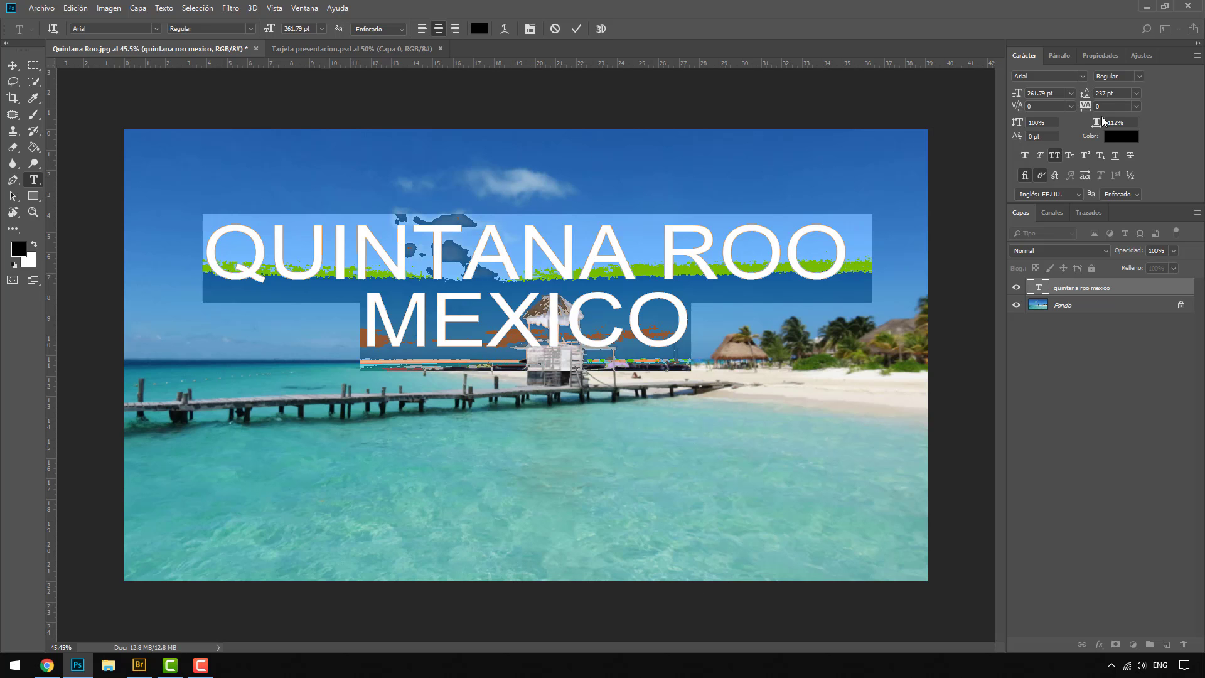
mouse_move(1097, 123)
mouse_down()
mouse_move(1108, 124)
mouse_move(1094, 124)
mouse_up()
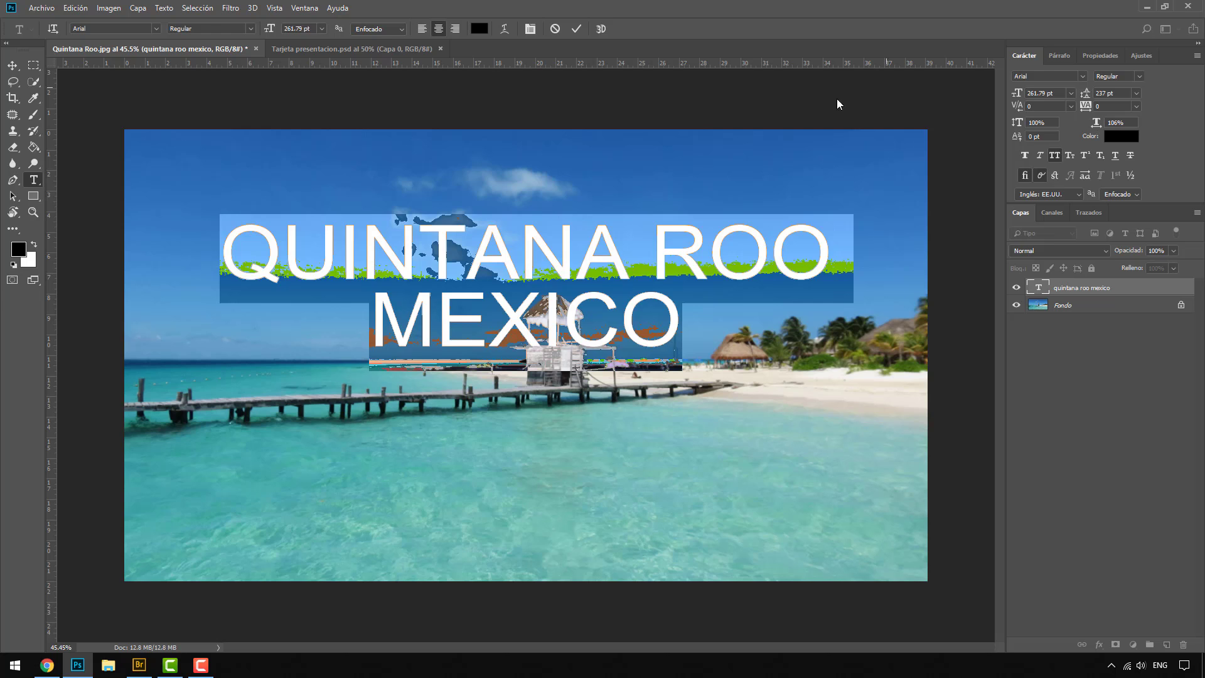
right_click(36, 179)
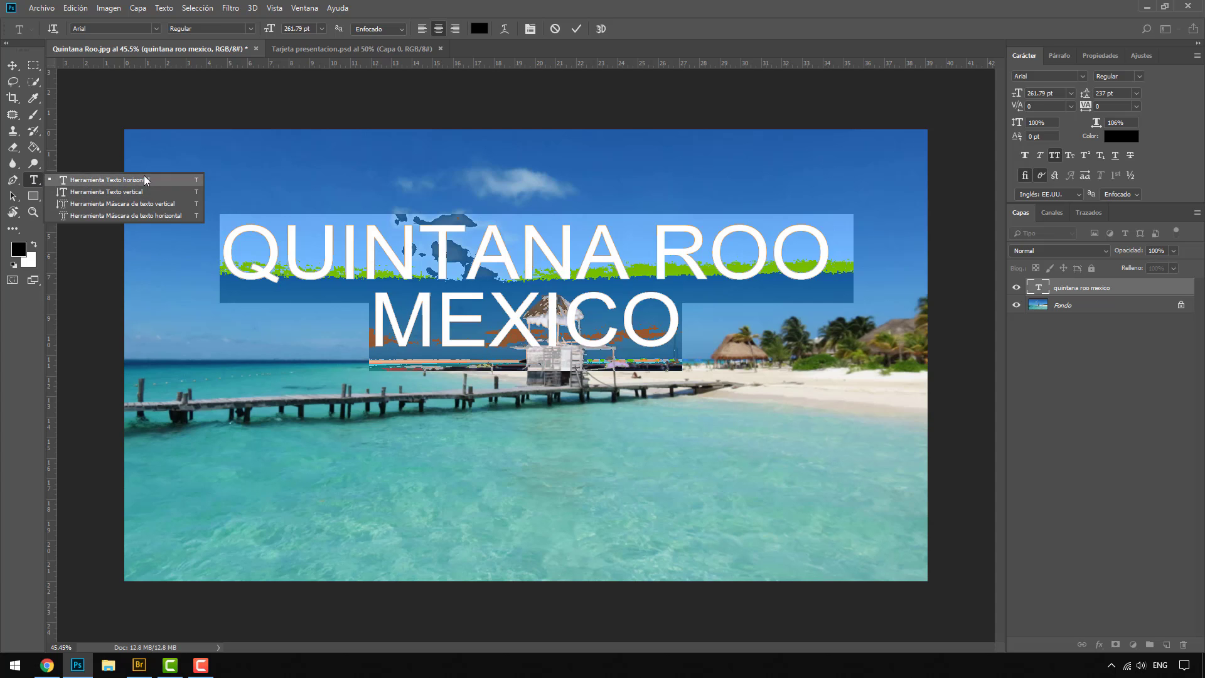
click(100, 181)
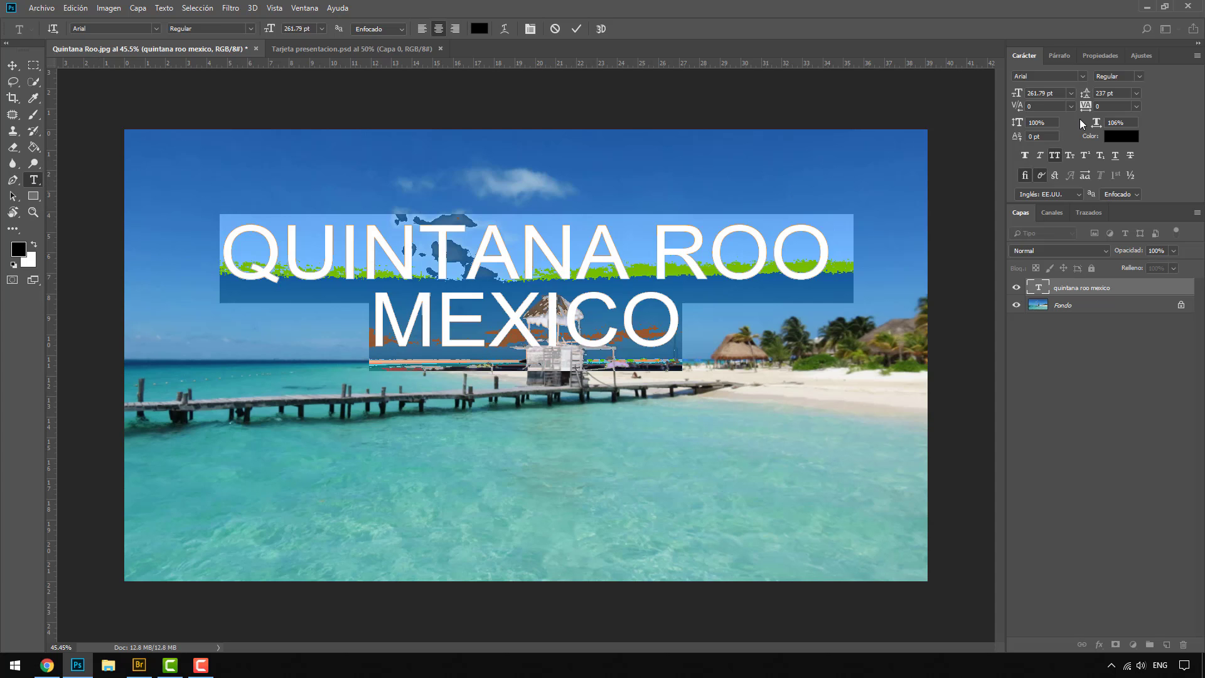
Step: Try several reddish text colours on the title and set its colour to white (ffffff)
click(1107, 141)
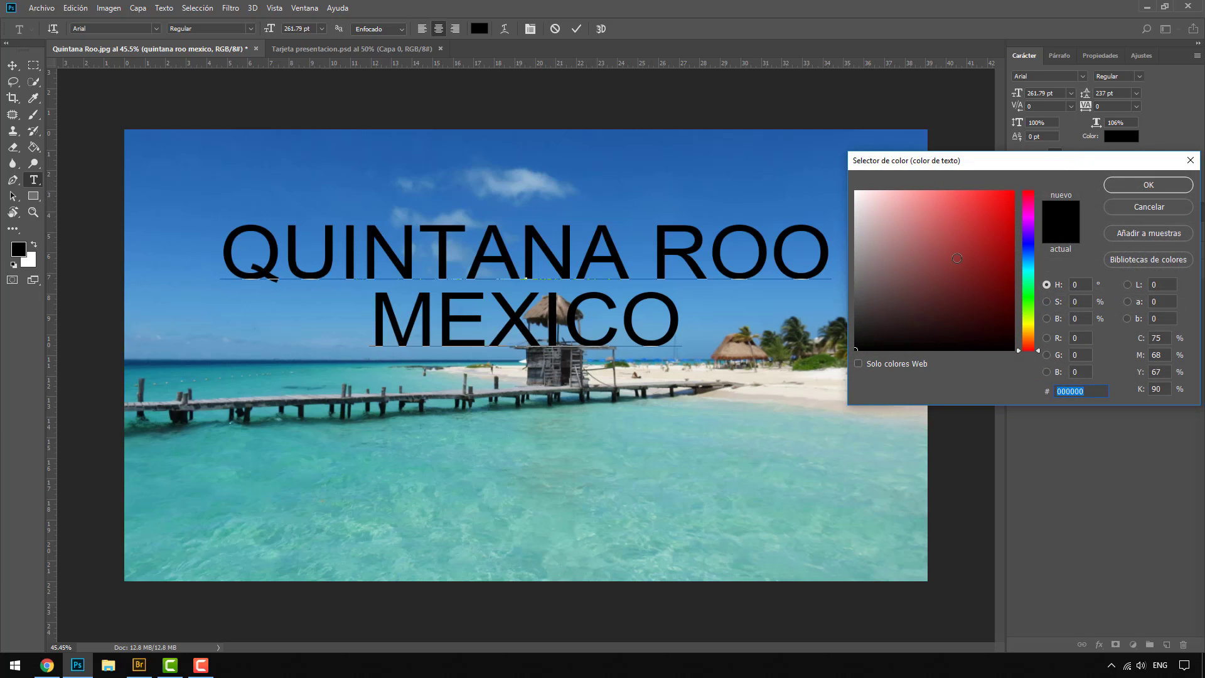
click(855, 191)
click(920, 226)
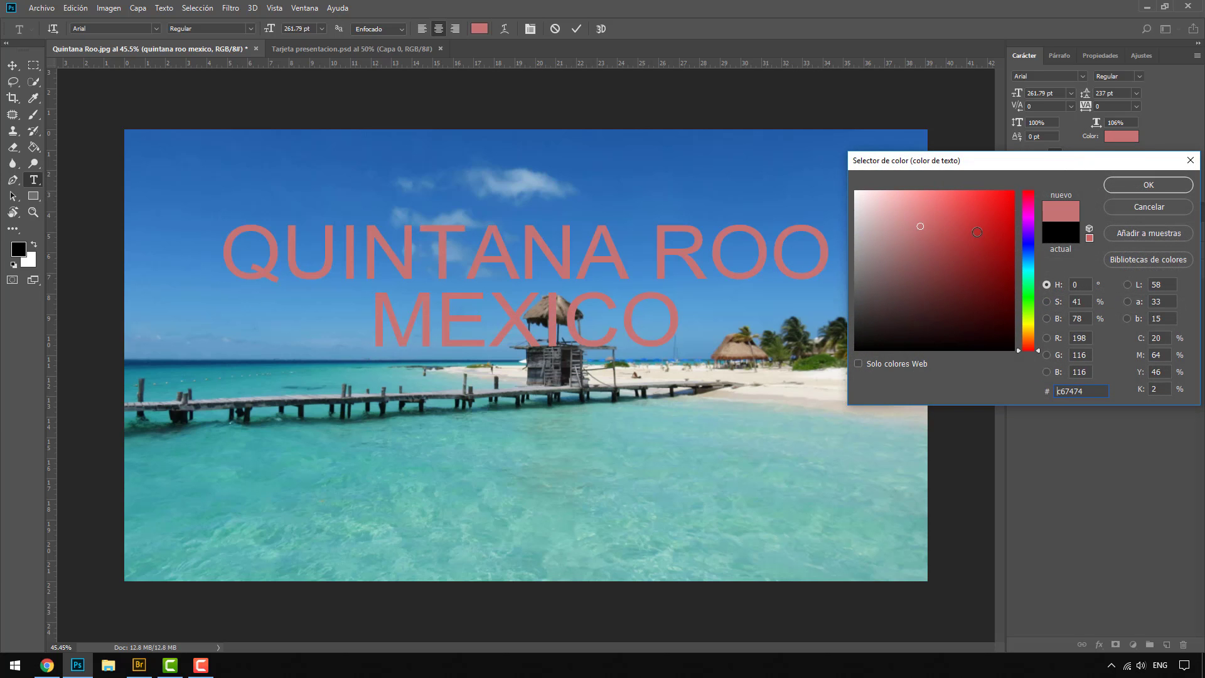
click(988, 282)
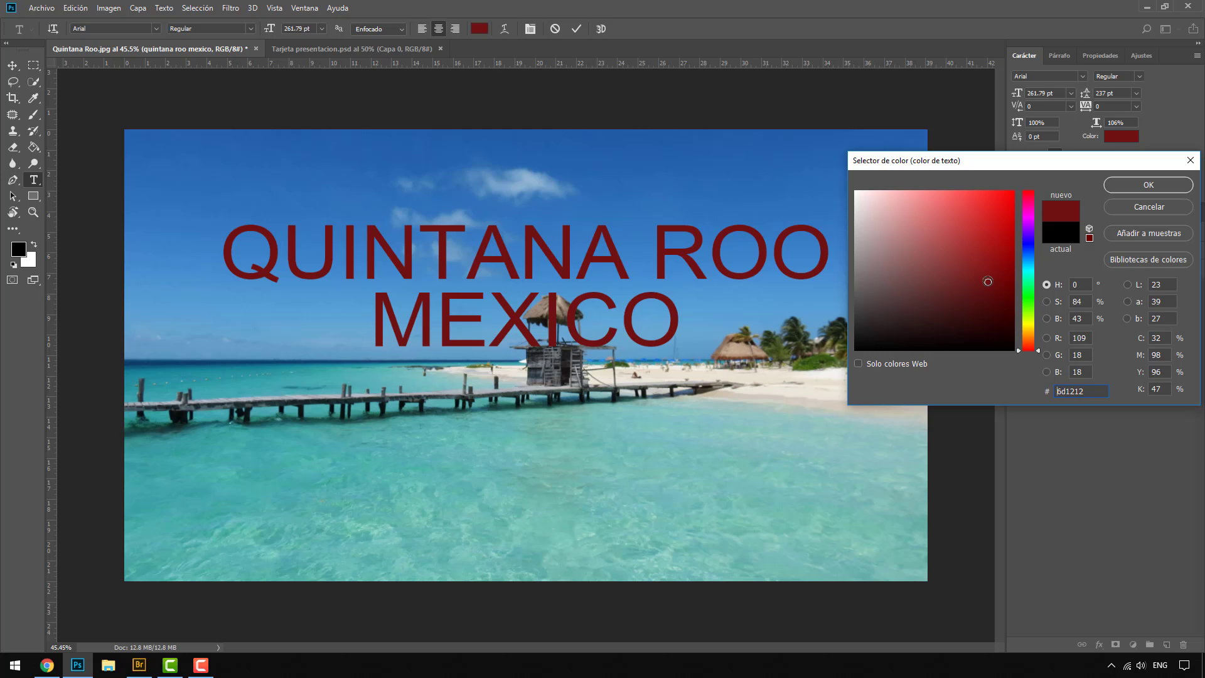
click(907, 259)
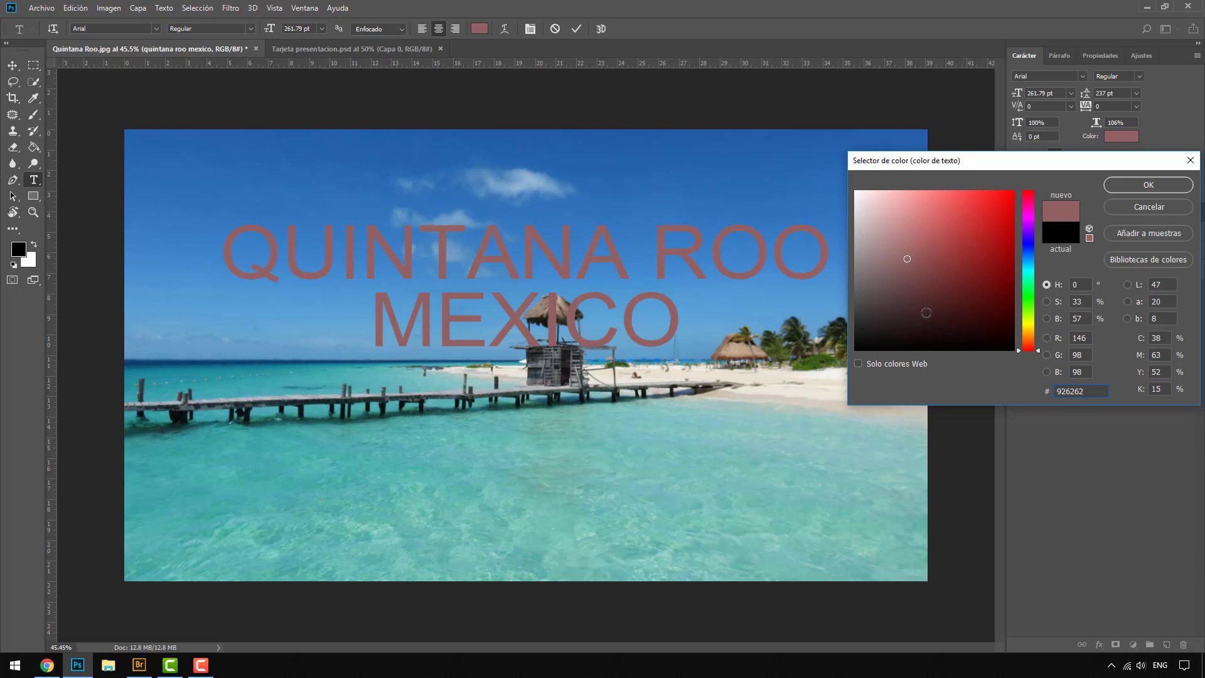
drag(888, 223, 844, 176)
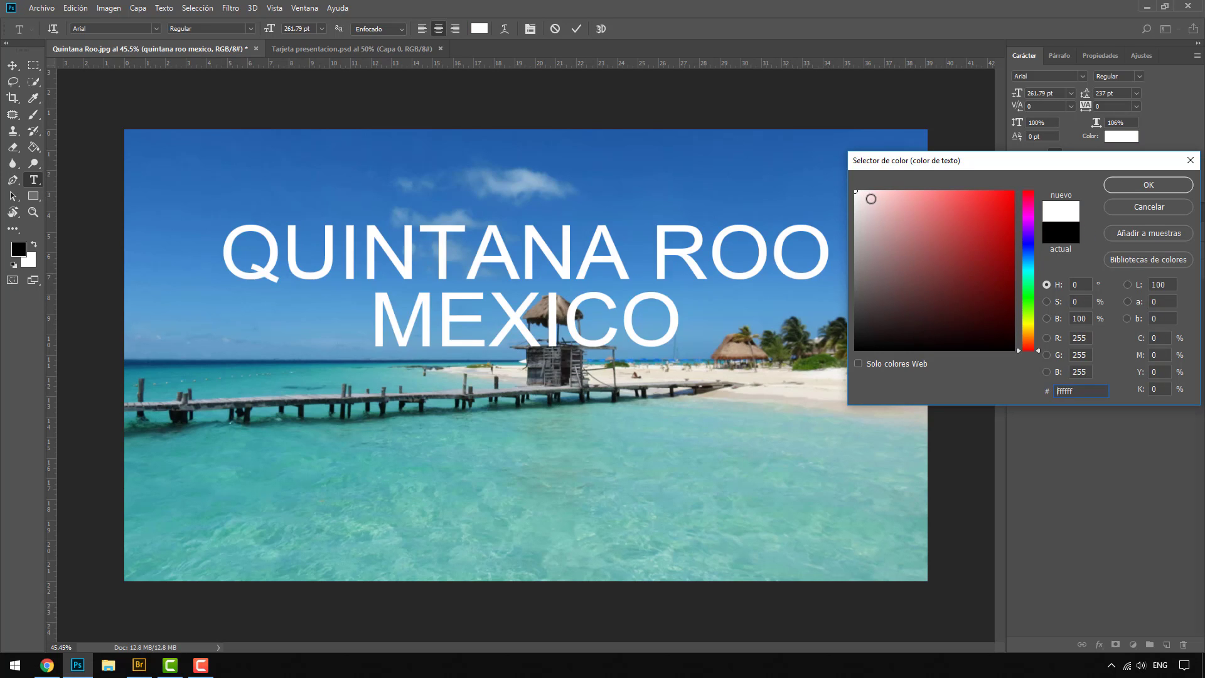
click(1120, 187)
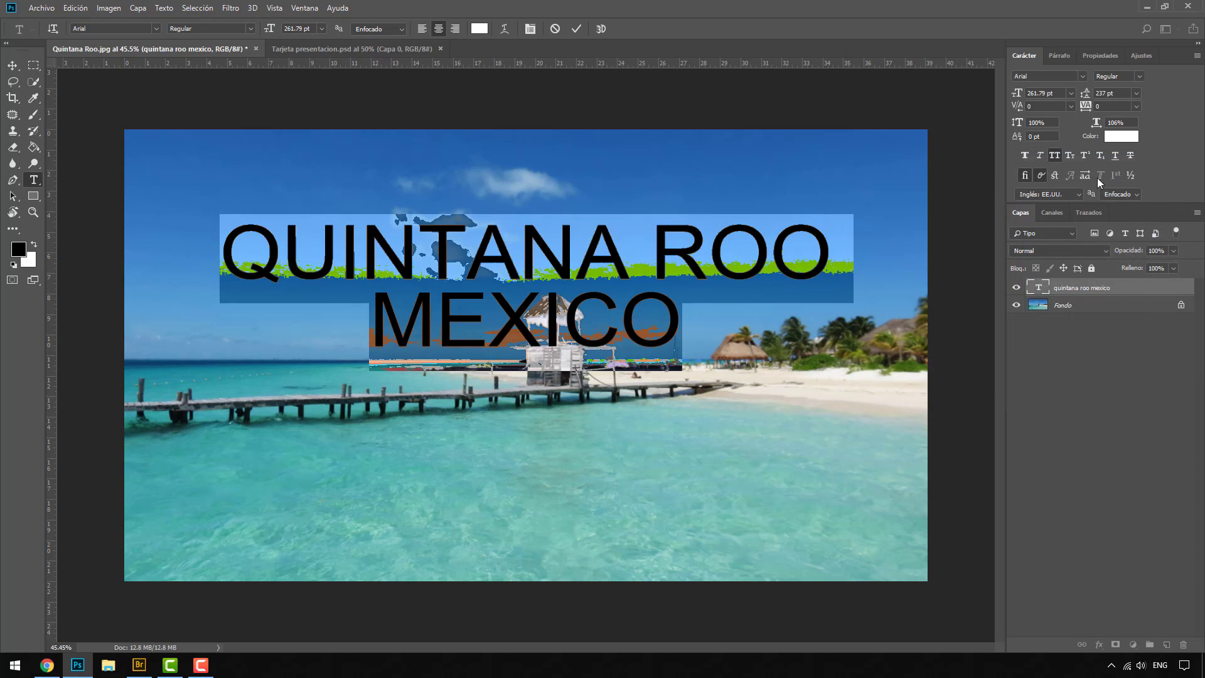
Step: Change the title's font to Impact and move the text layer down over the pier
click(1083, 76)
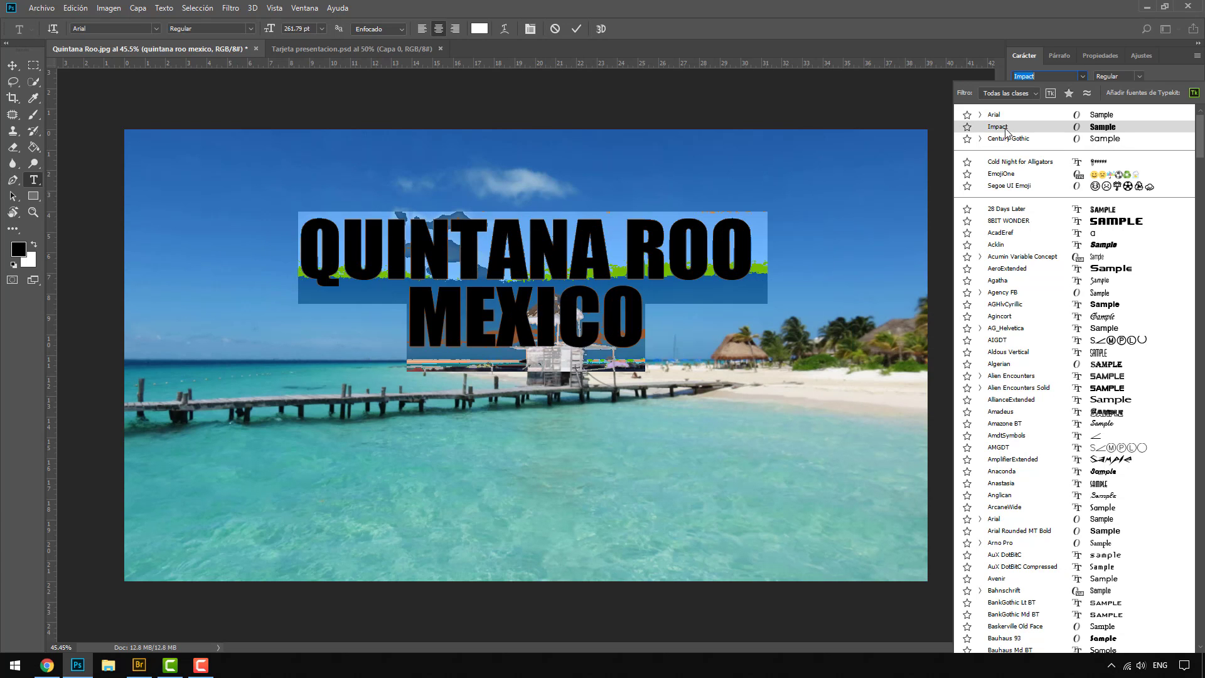
click(1005, 130)
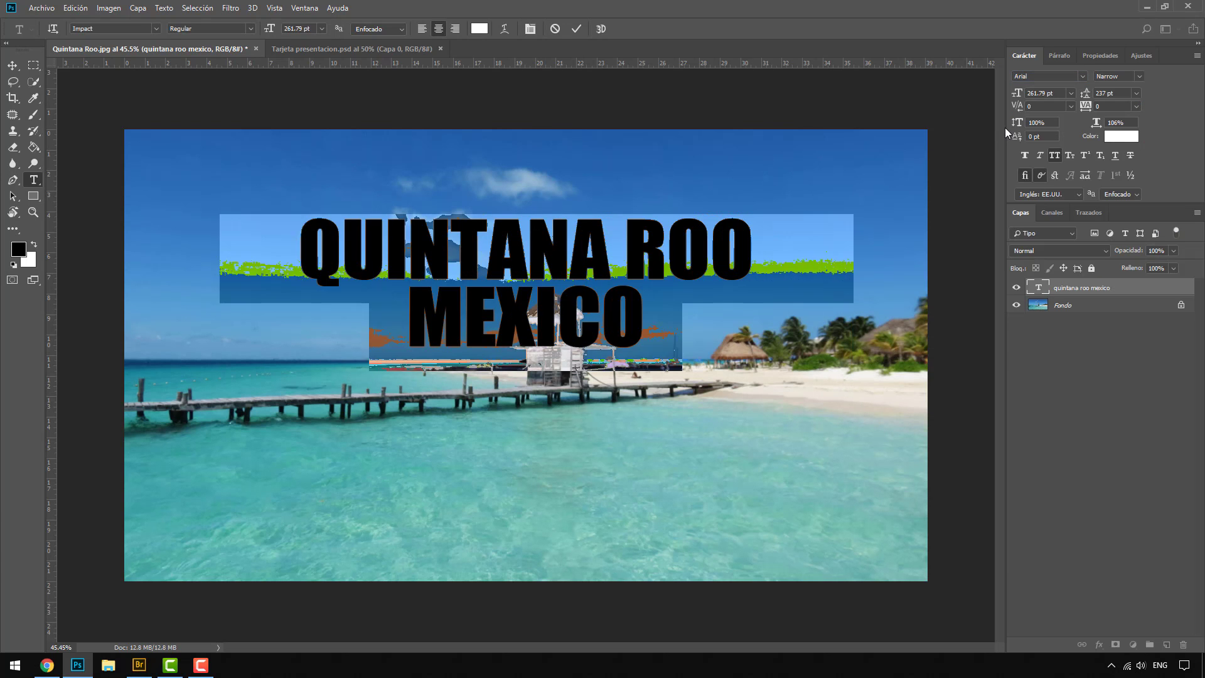
click(14, 66)
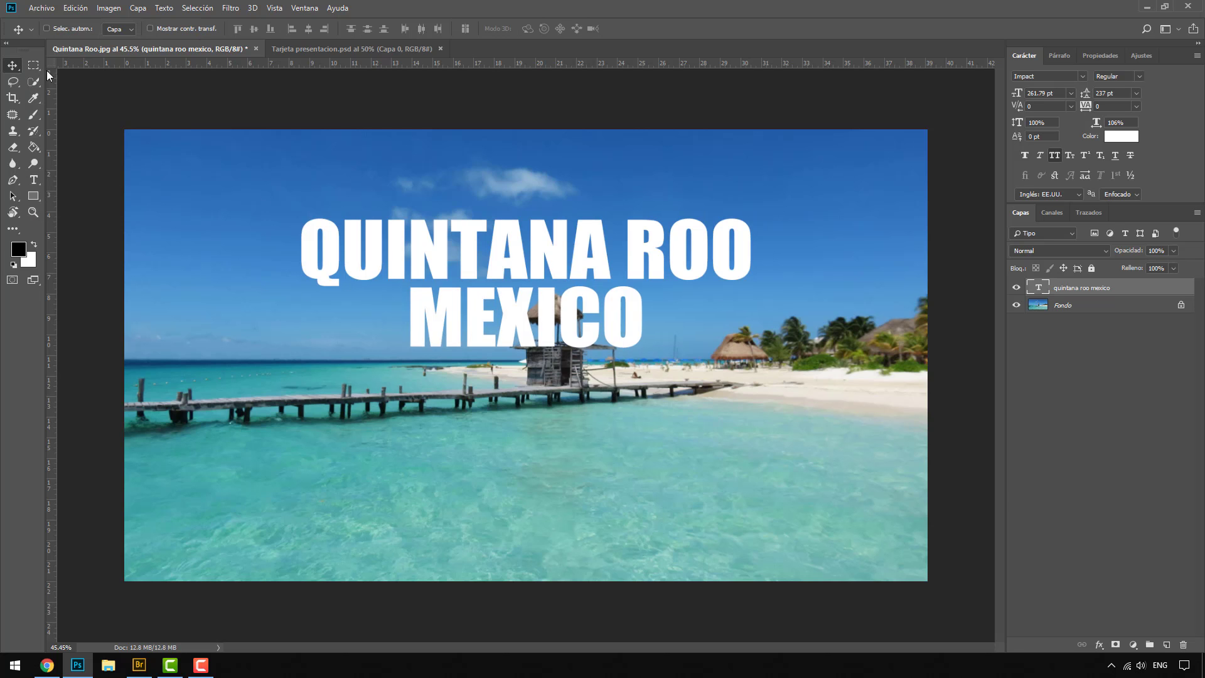
drag(575, 263, 593, 333)
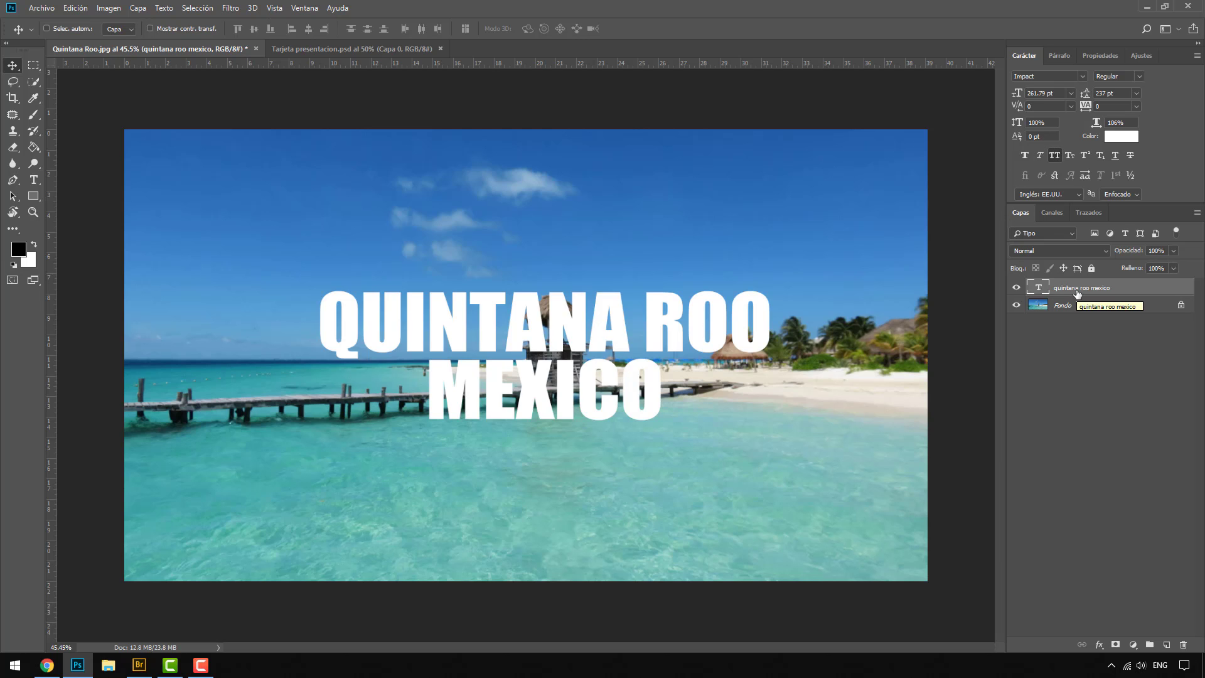
Step: Turn off All Caps for the title layer and set its font to Arial
click(1055, 156)
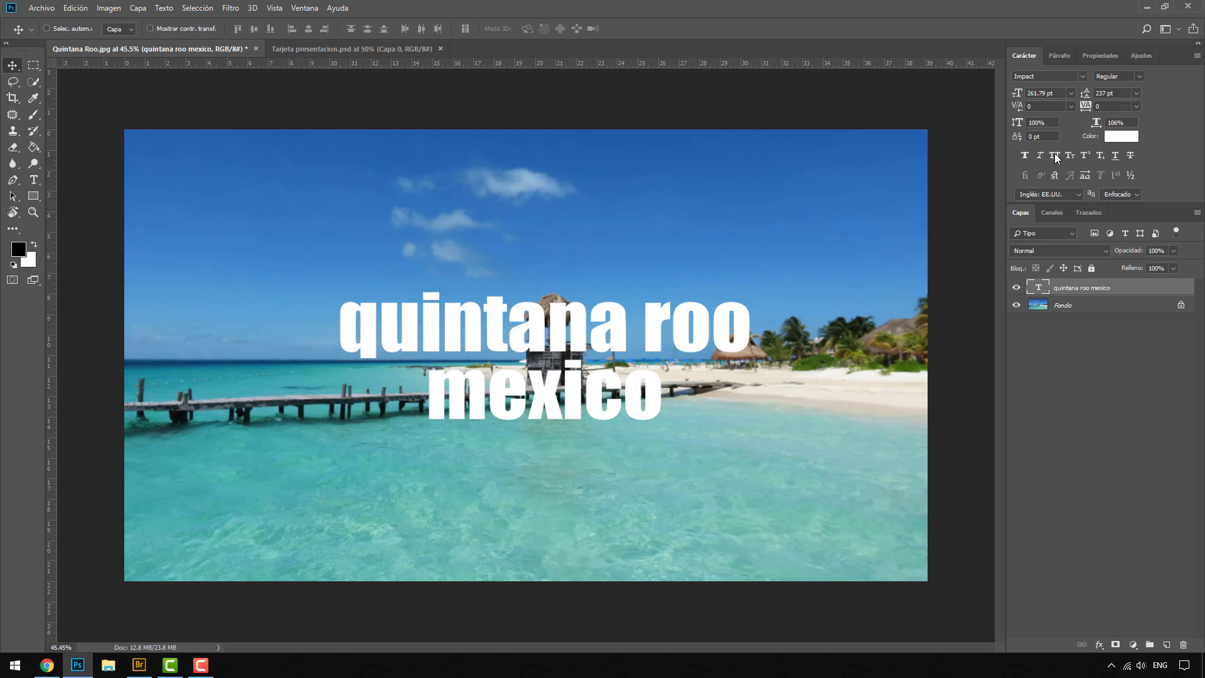
click(1081, 76)
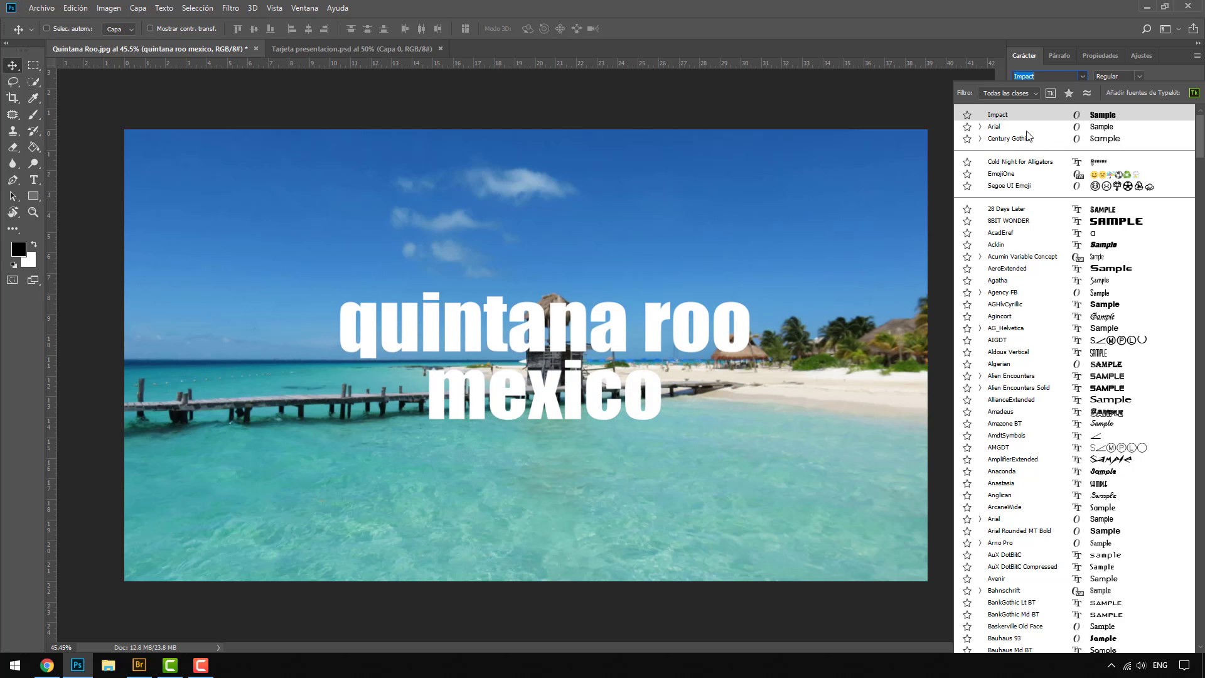
click(1028, 132)
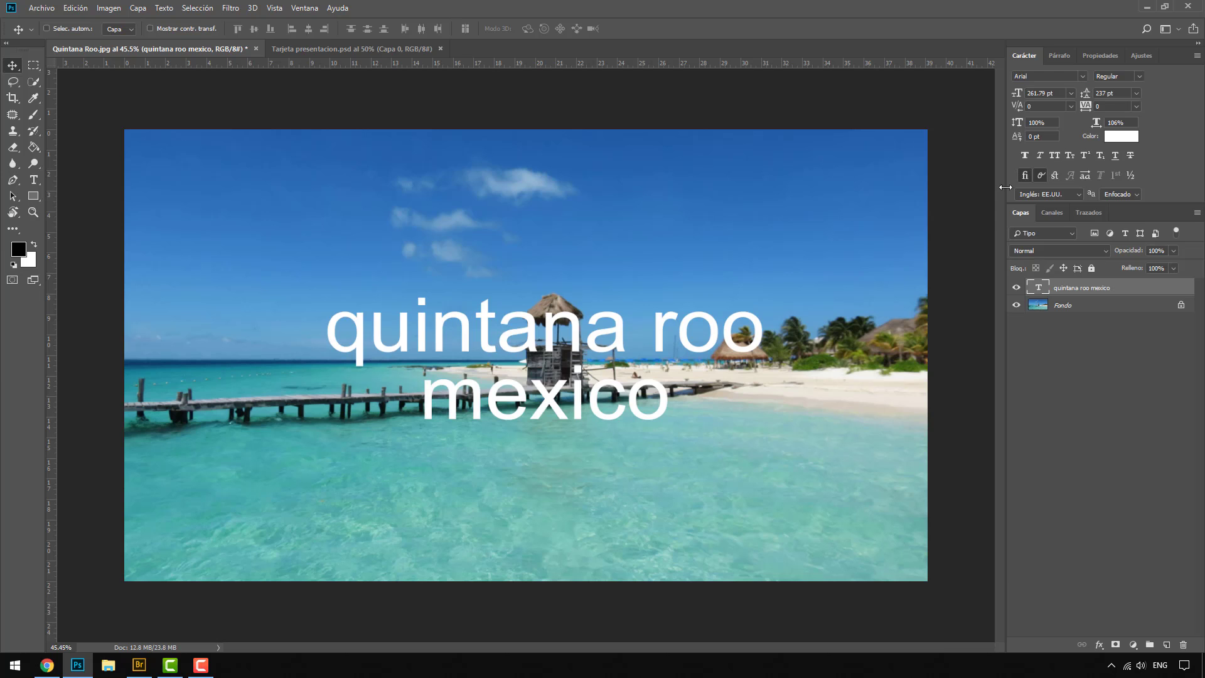
Step: Try Faux Bold on the Arial Regular title, check the font's available styles, and remove Faux Bold
click(1026, 155)
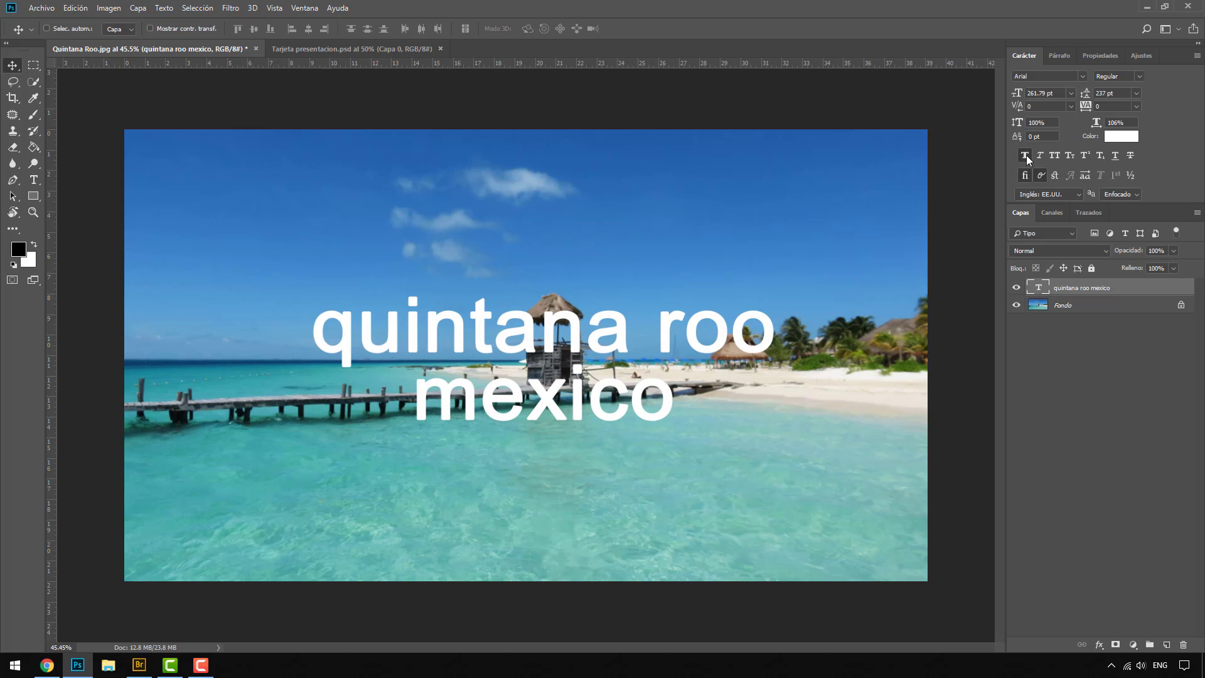
click(1139, 76)
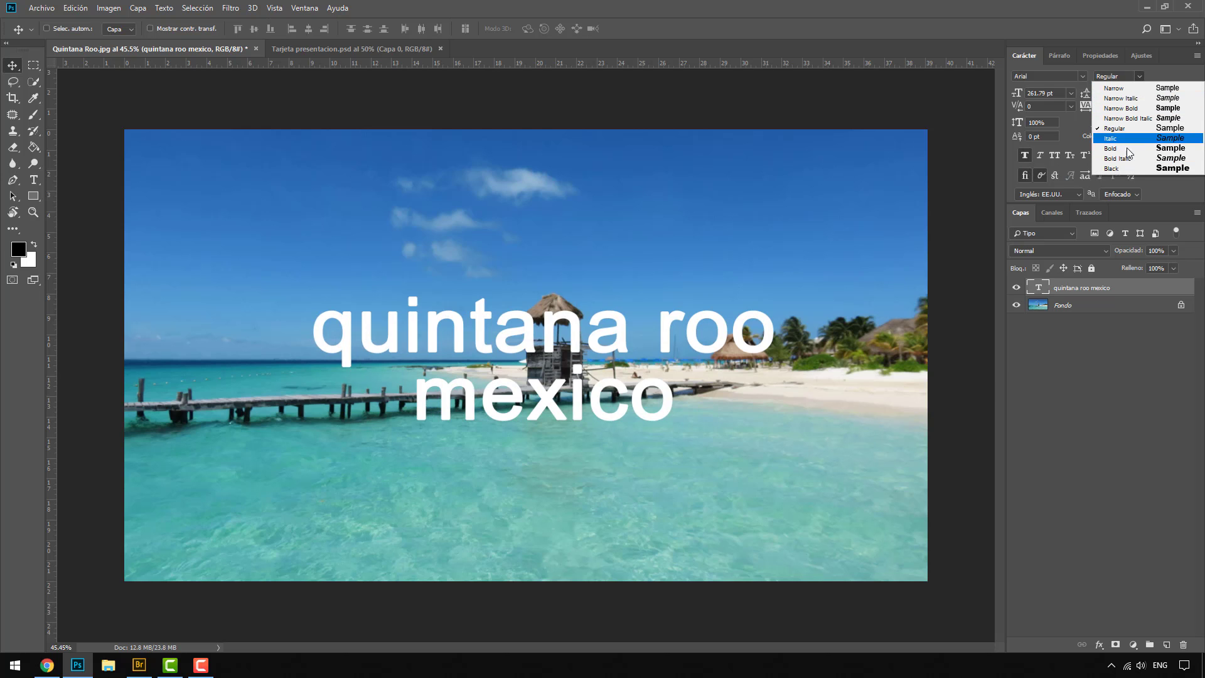
click(1140, 76)
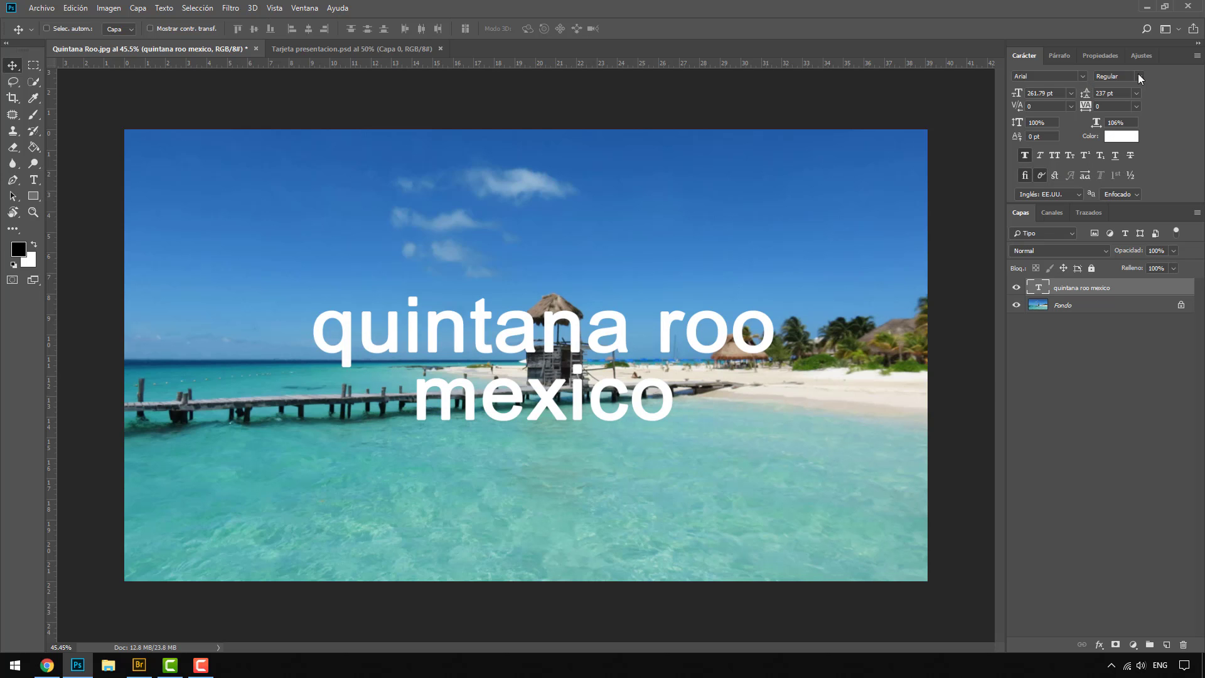
click(1024, 155)
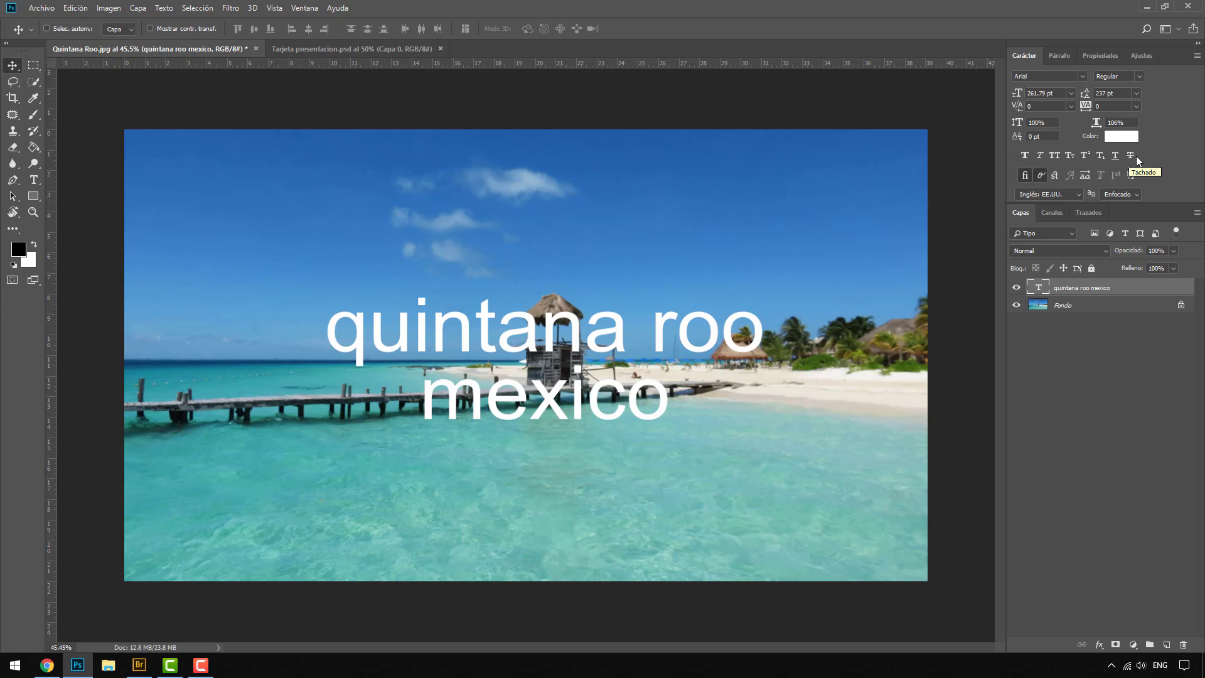
Step: Try the Arial Bold style on the title with Faux Bold added, and turn Faux Bold off
click(1139, 76)
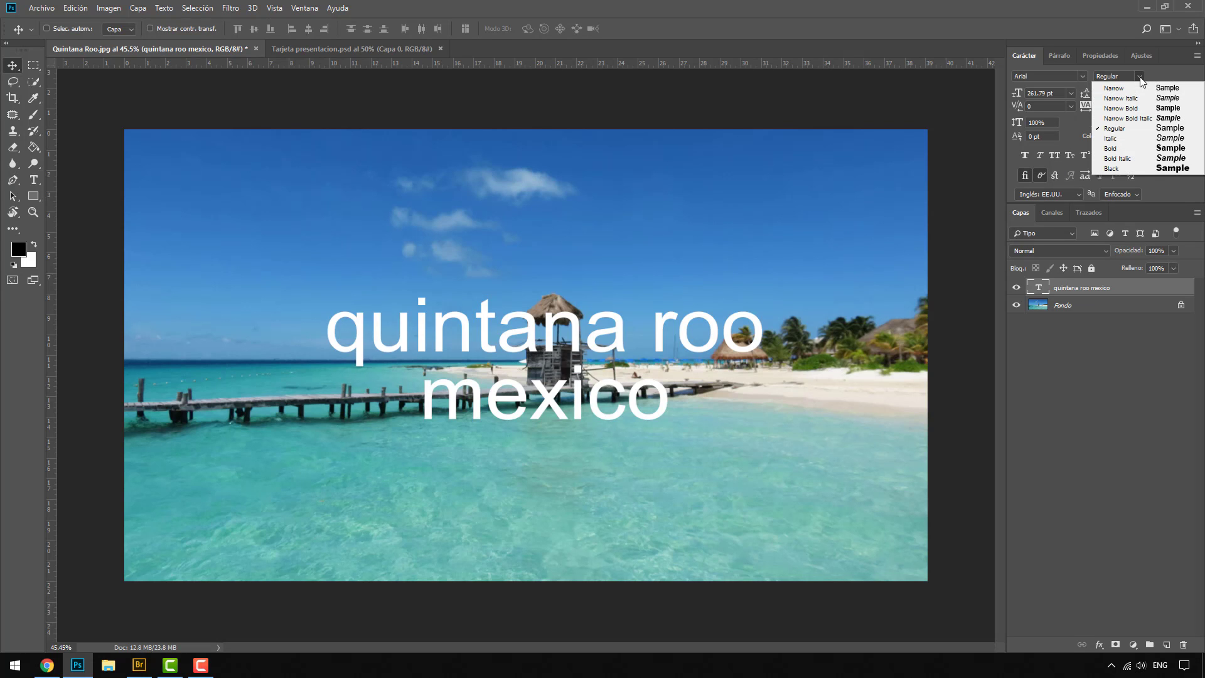
click(1134, 149)
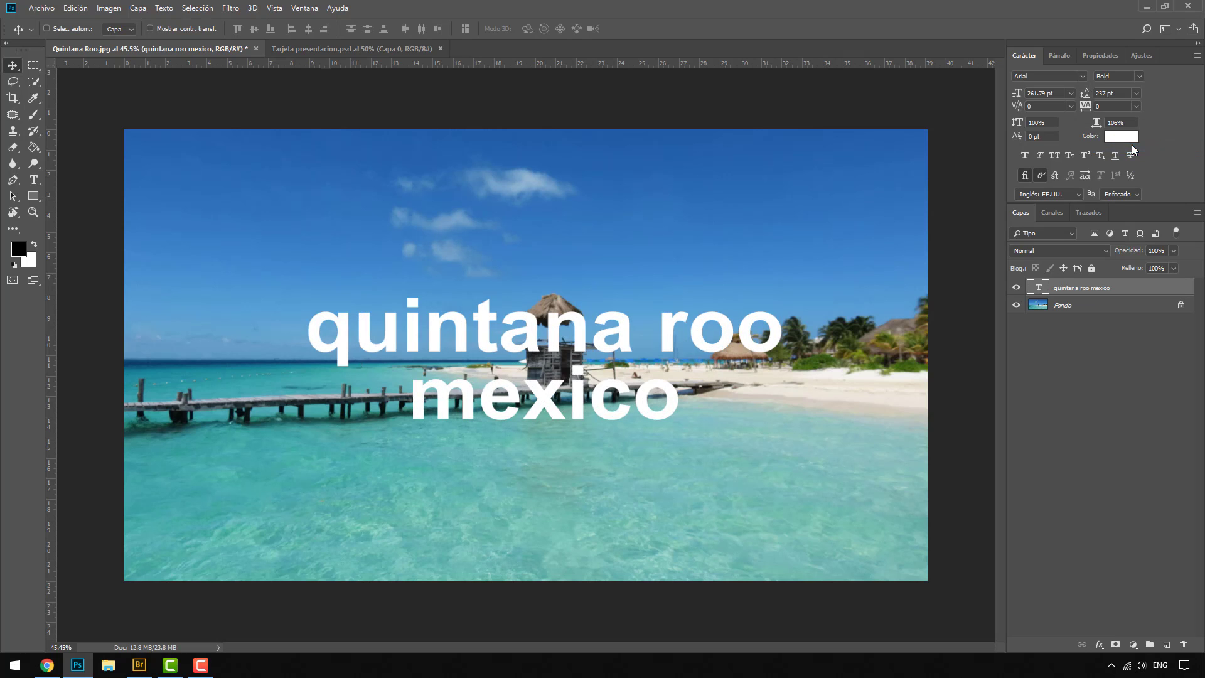
click(1026, 155)
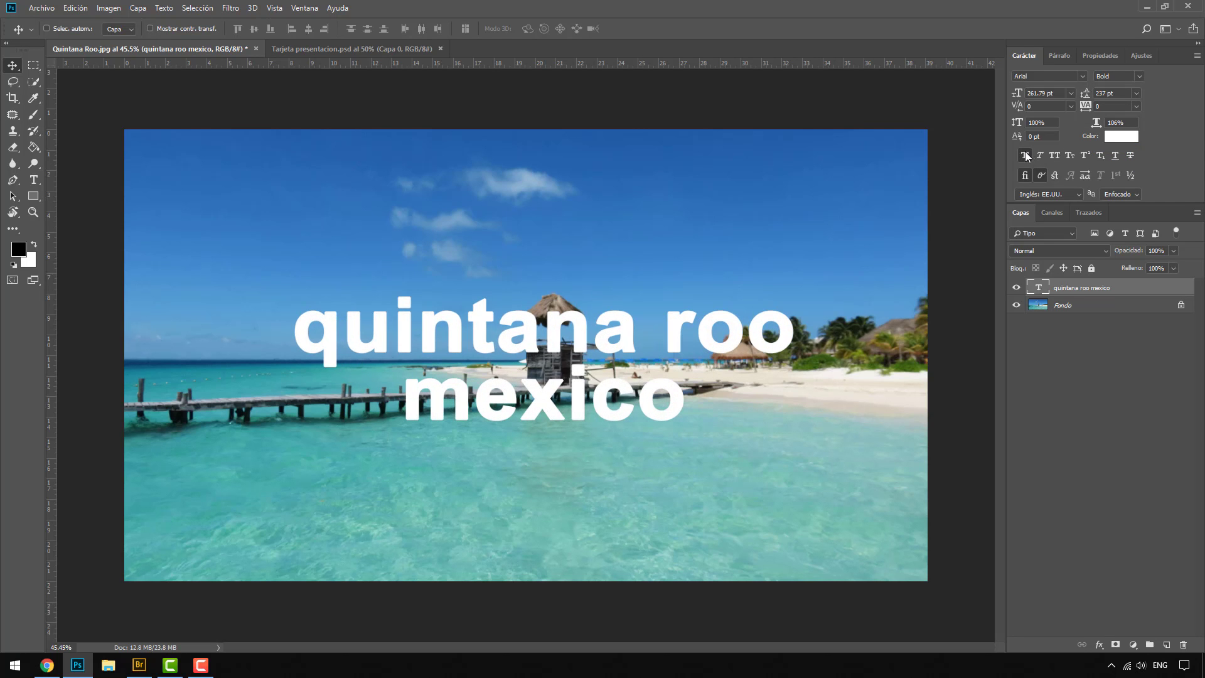
click(1026, 155)
Step: Set the title's font style to Arial Narrow, try Faux Italic on it, and turn Faux Italic off
click(1139, 76)
click(1129, 89)
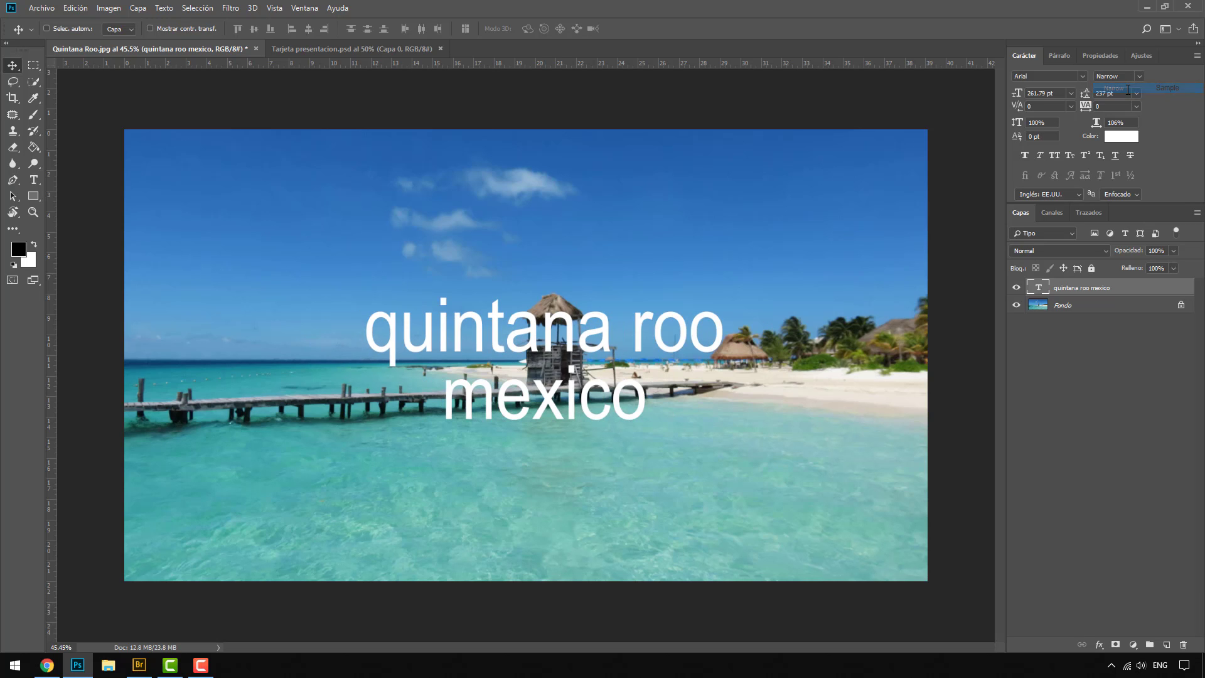
click(1040, 157)
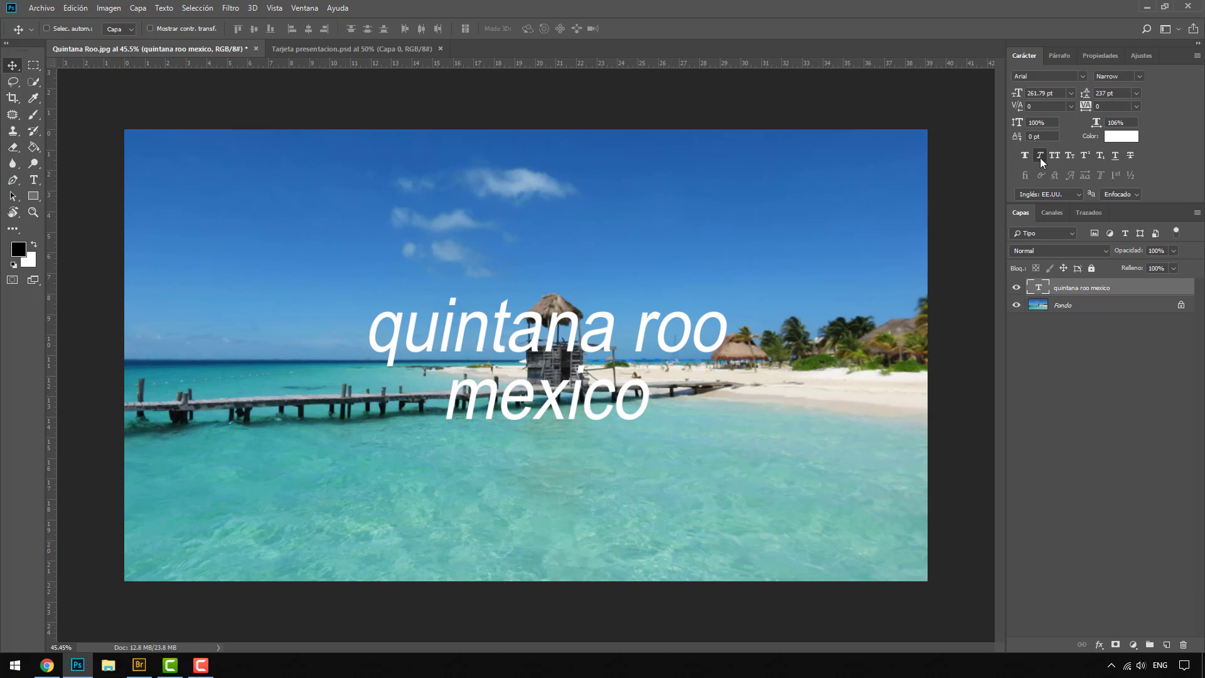
click(1040, 157)
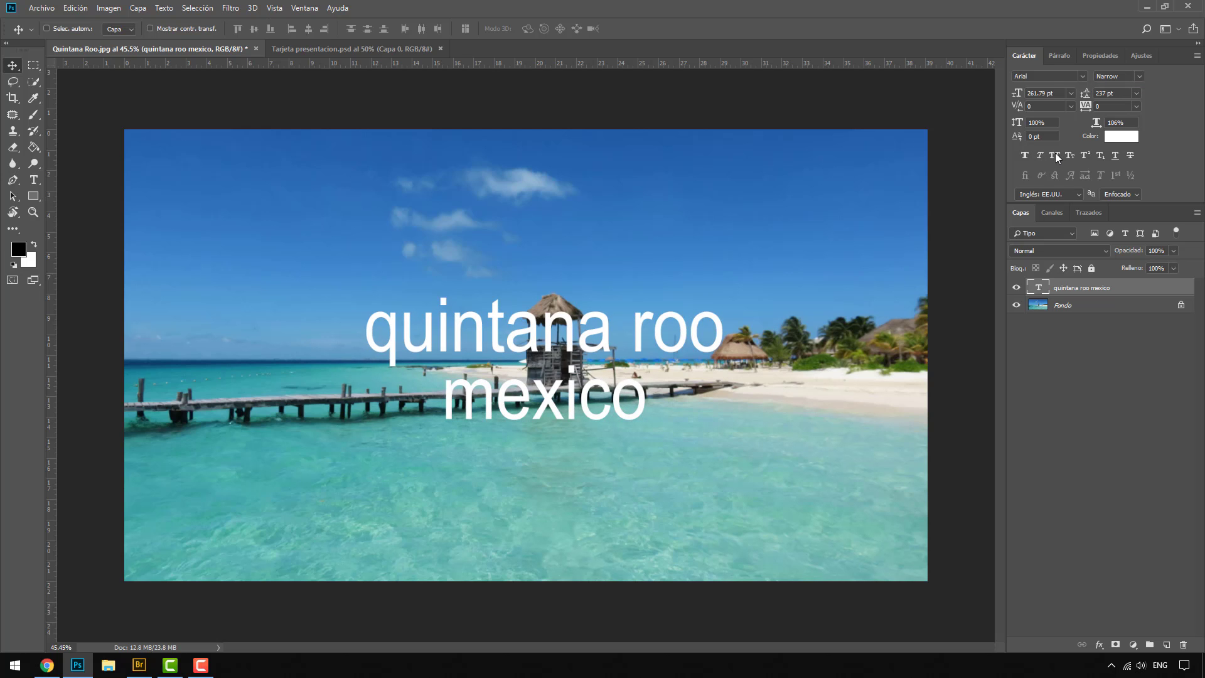
Step: Toggle All Caps on the title layer to compare both cases, and leave All Caps turned on
click(1055, 157)
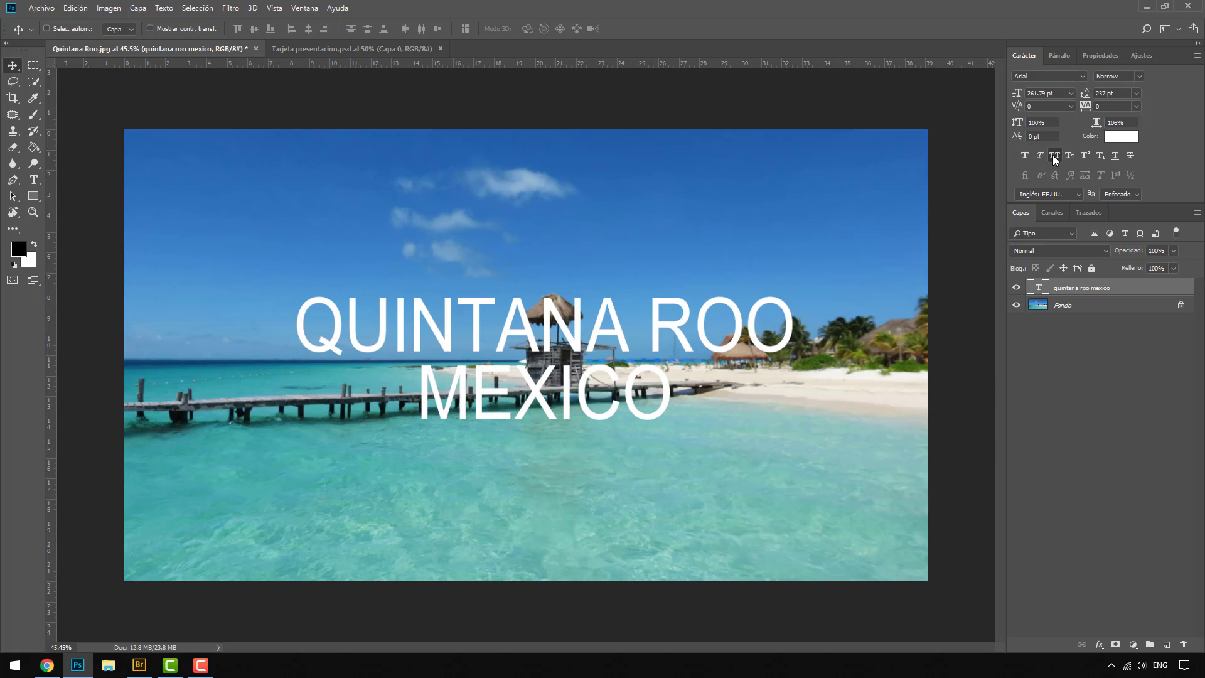
click(1054, 157)
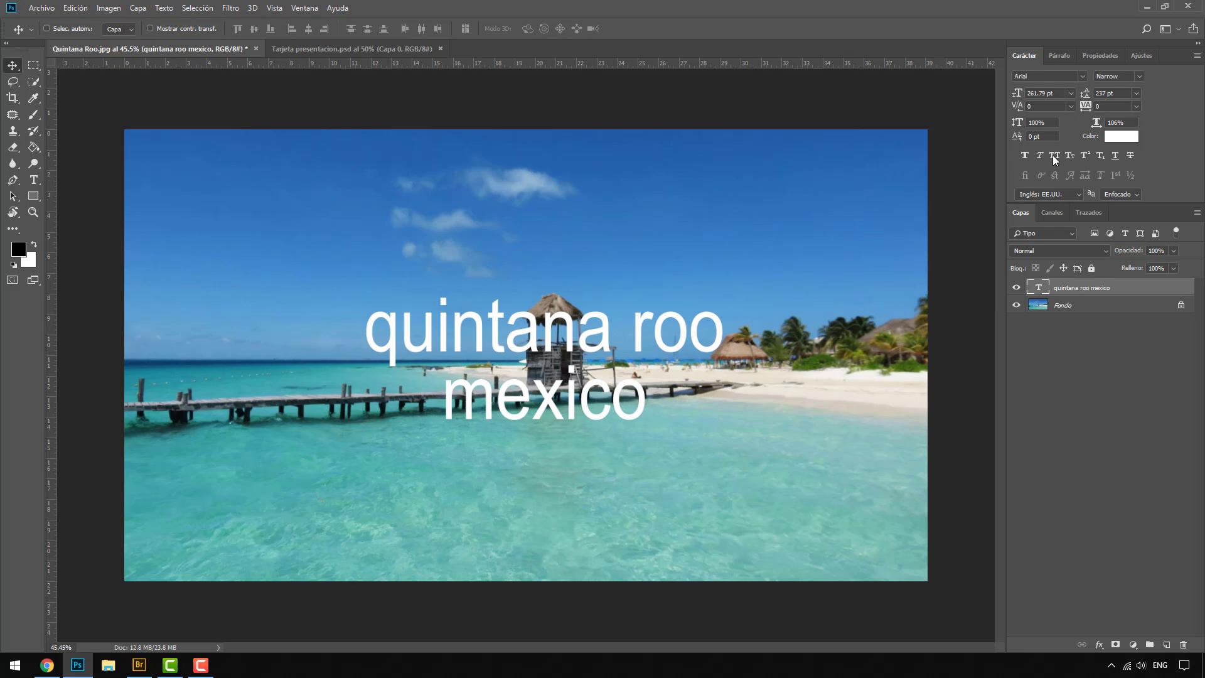
click(1053, 156)
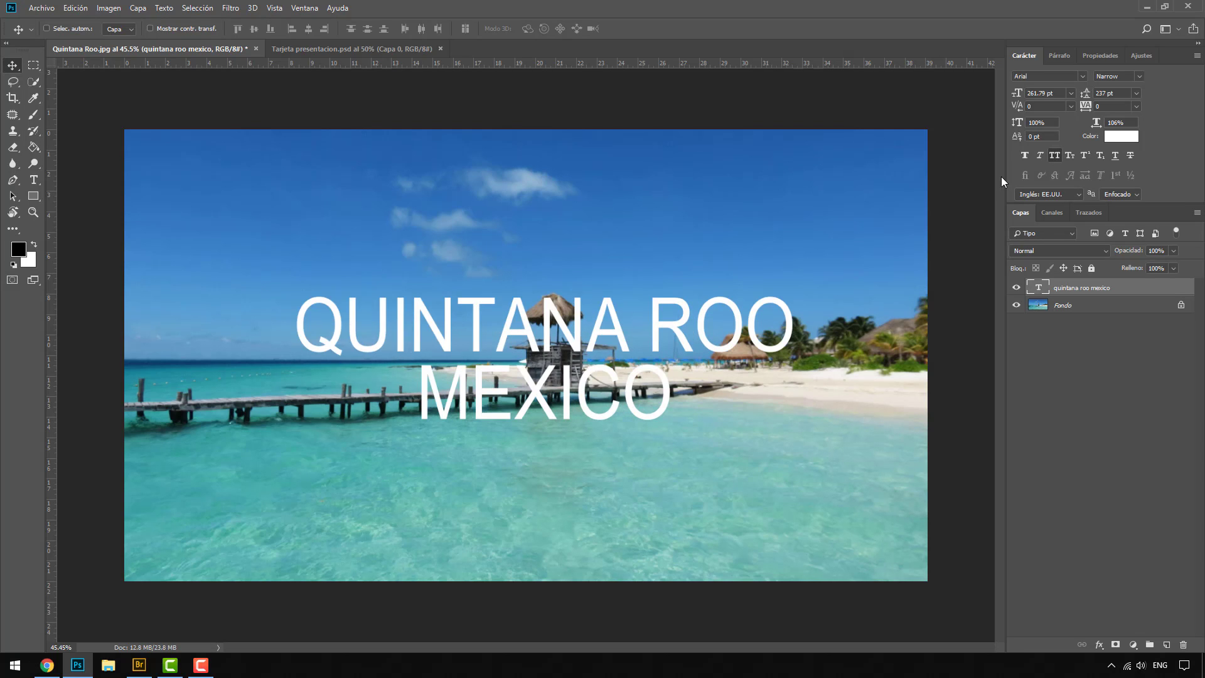
Step: Set the title's font style to Arial Regular and move the title slightly up and to the left on the photo
click(1143, 76)
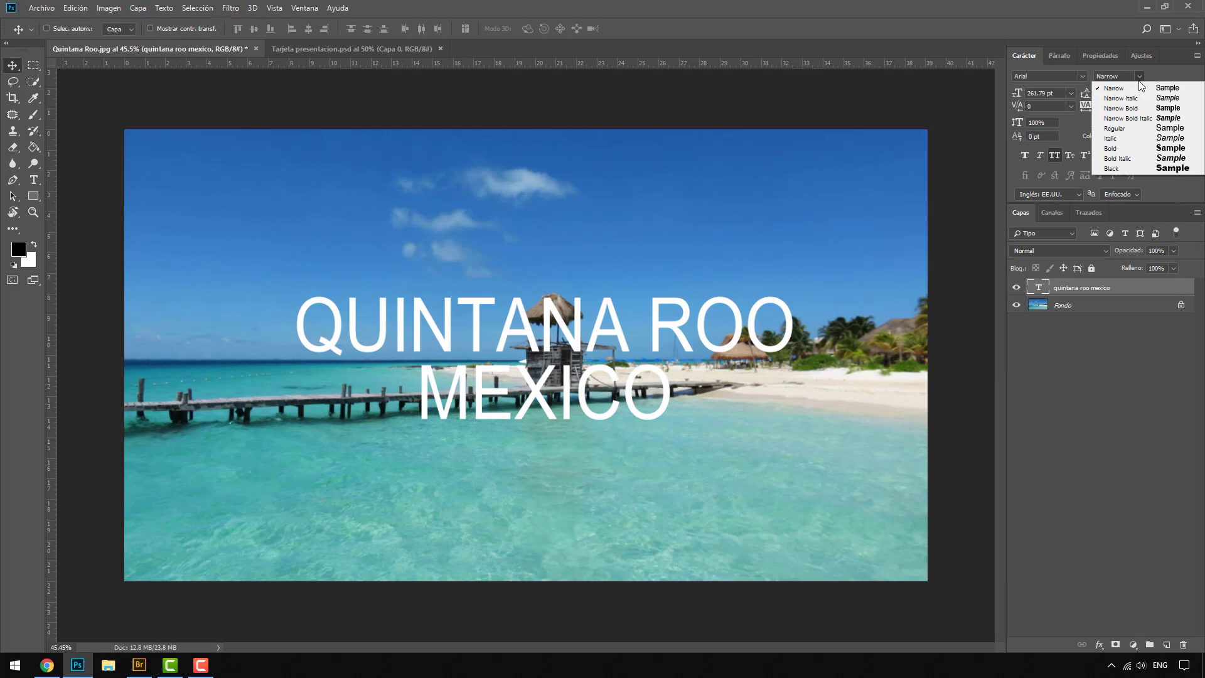
click(1130, 128)
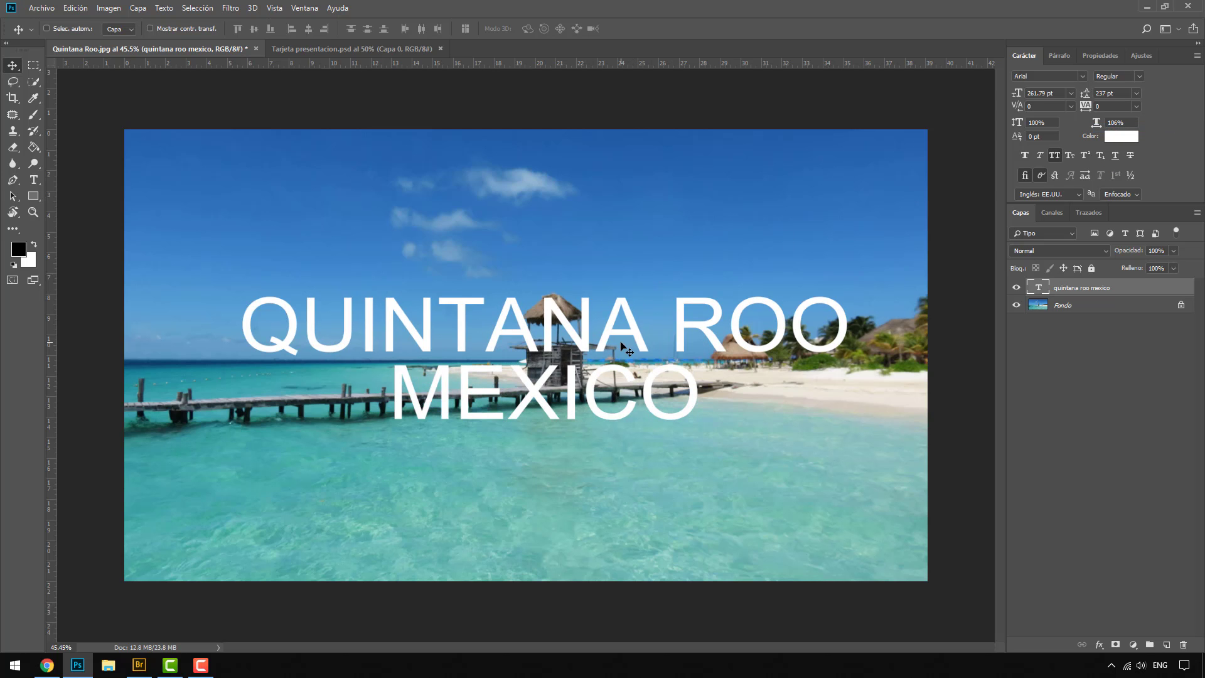
drag(627, 349, 607, 330)
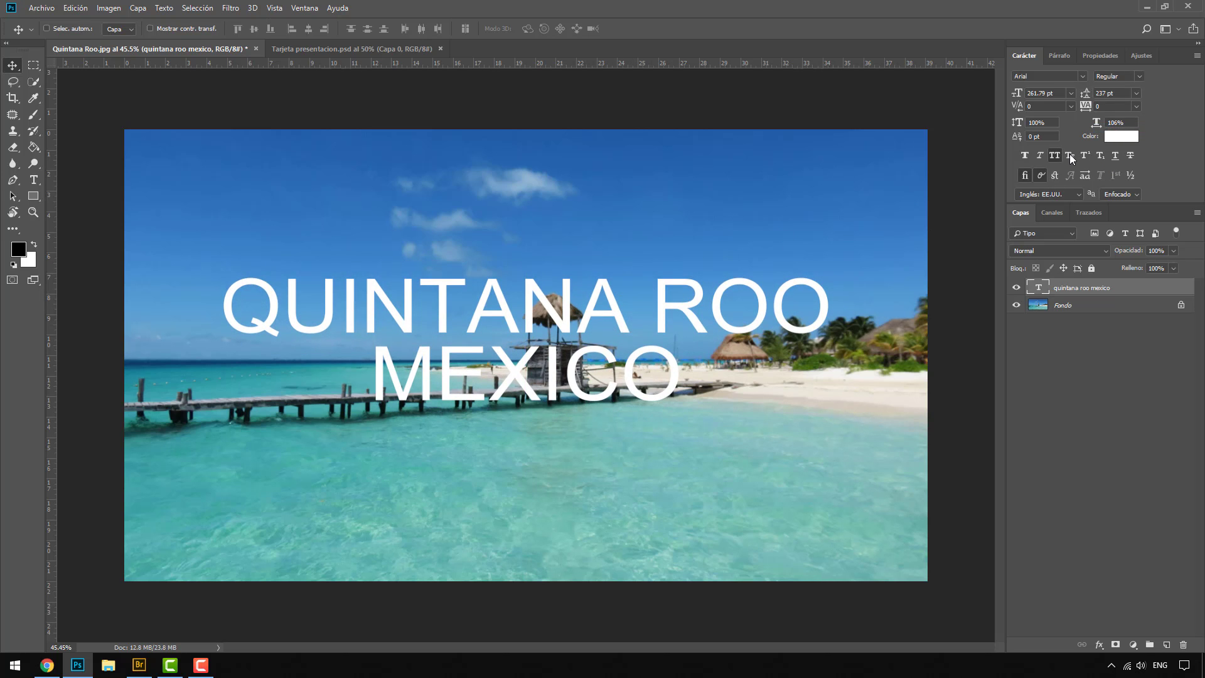
Step: Try Small Caps on the whole title, turn it off, and reapply All Caps
click(1071, 156)
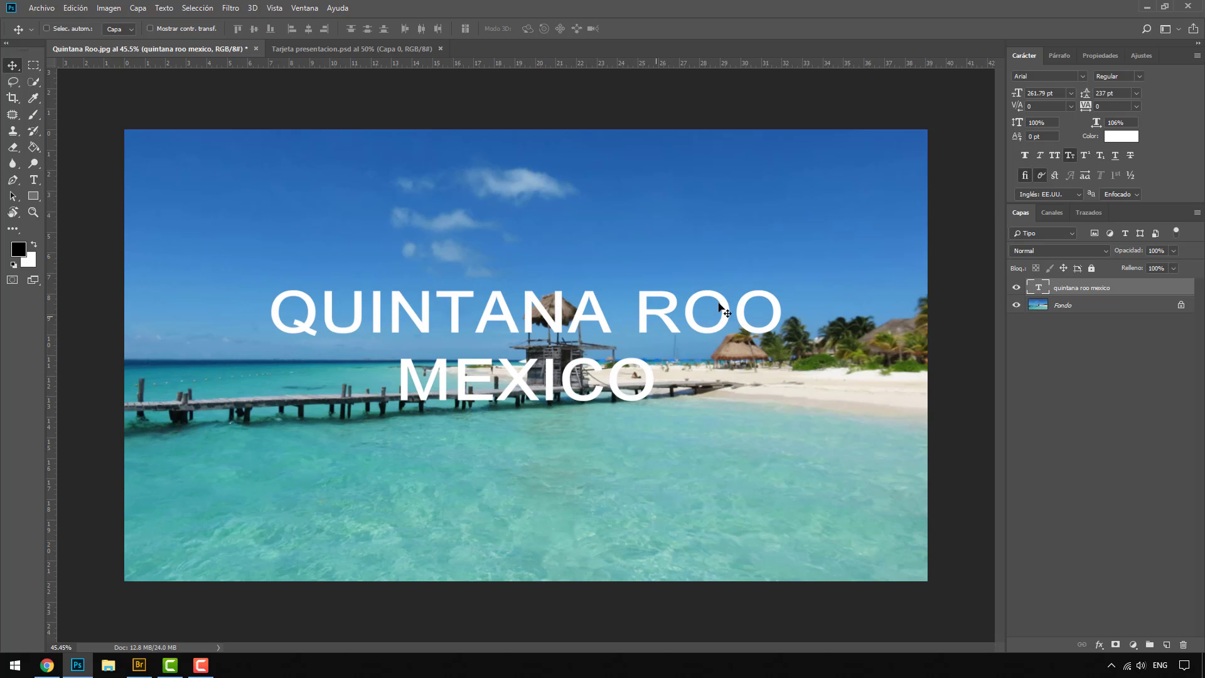
click(1067, 157)
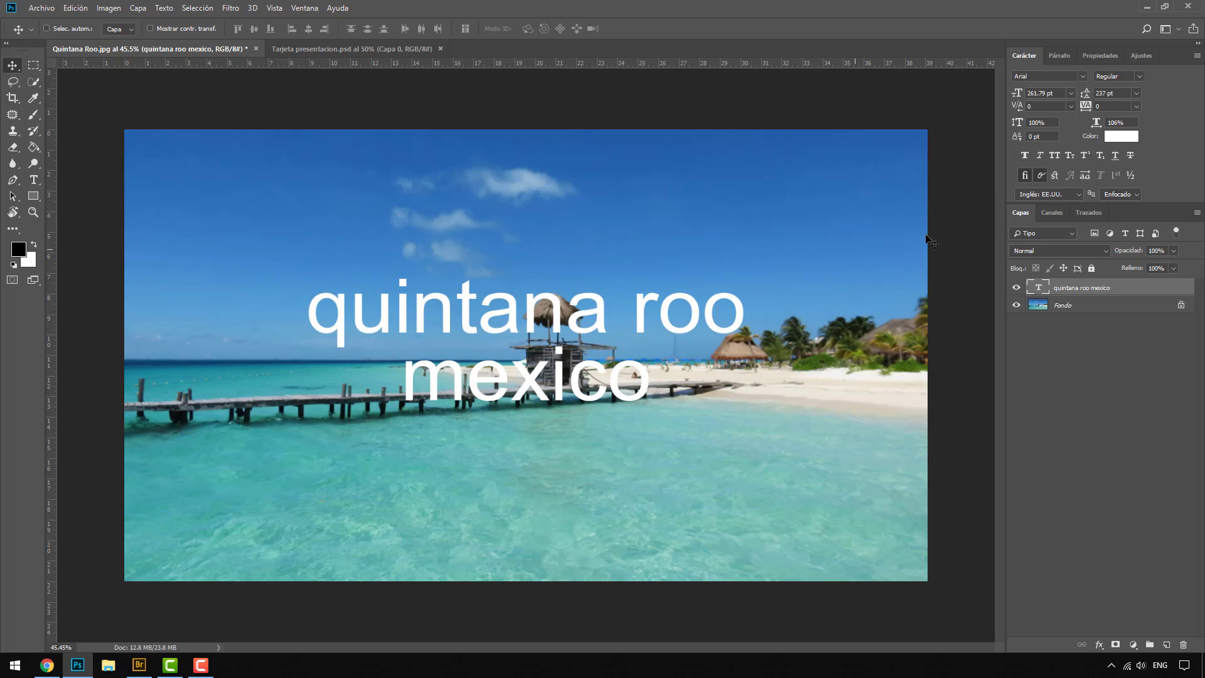
click(1055, 157)
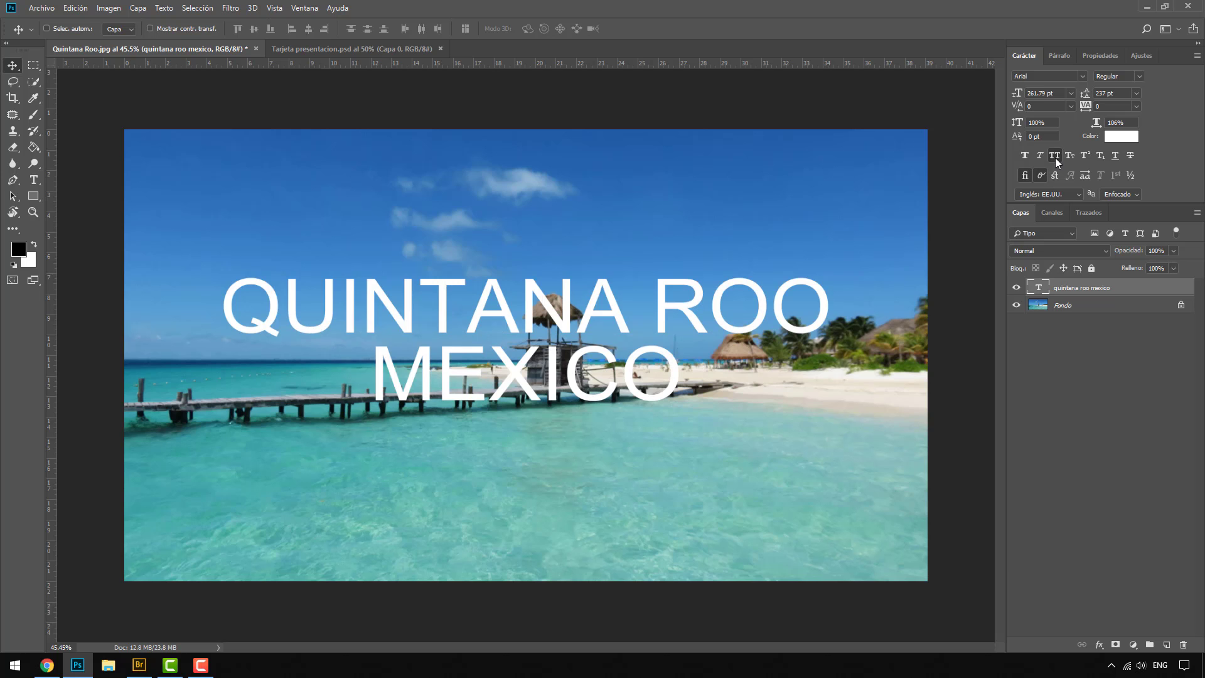
Step: Apply Small Caps to only the letters ANA of QUINTANA in the title
double_click(1034, 285)
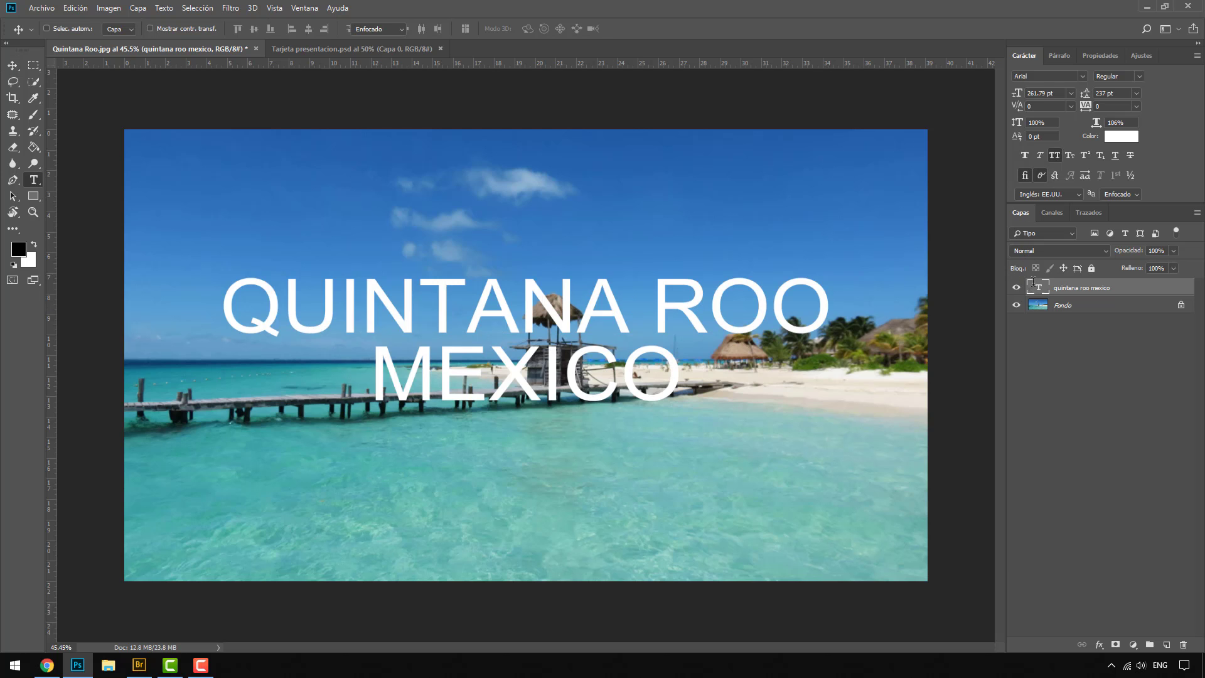
click(467, 302)
drag(467, 301, 629, 306)
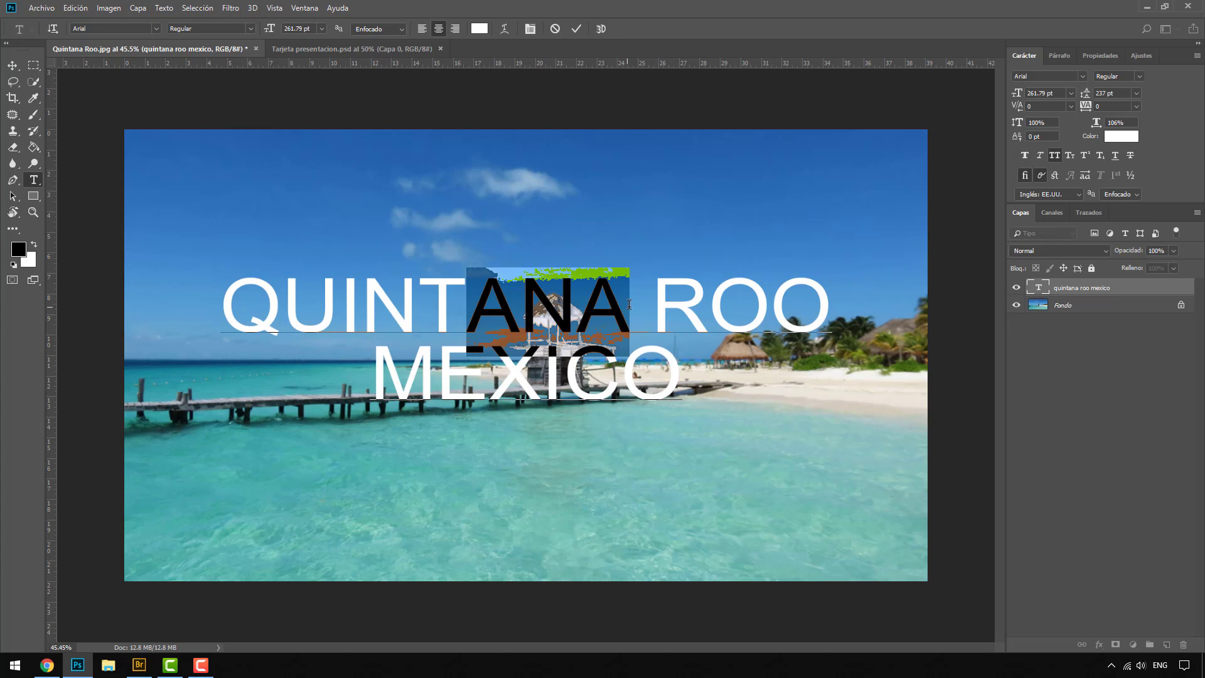
click(1070, 157)
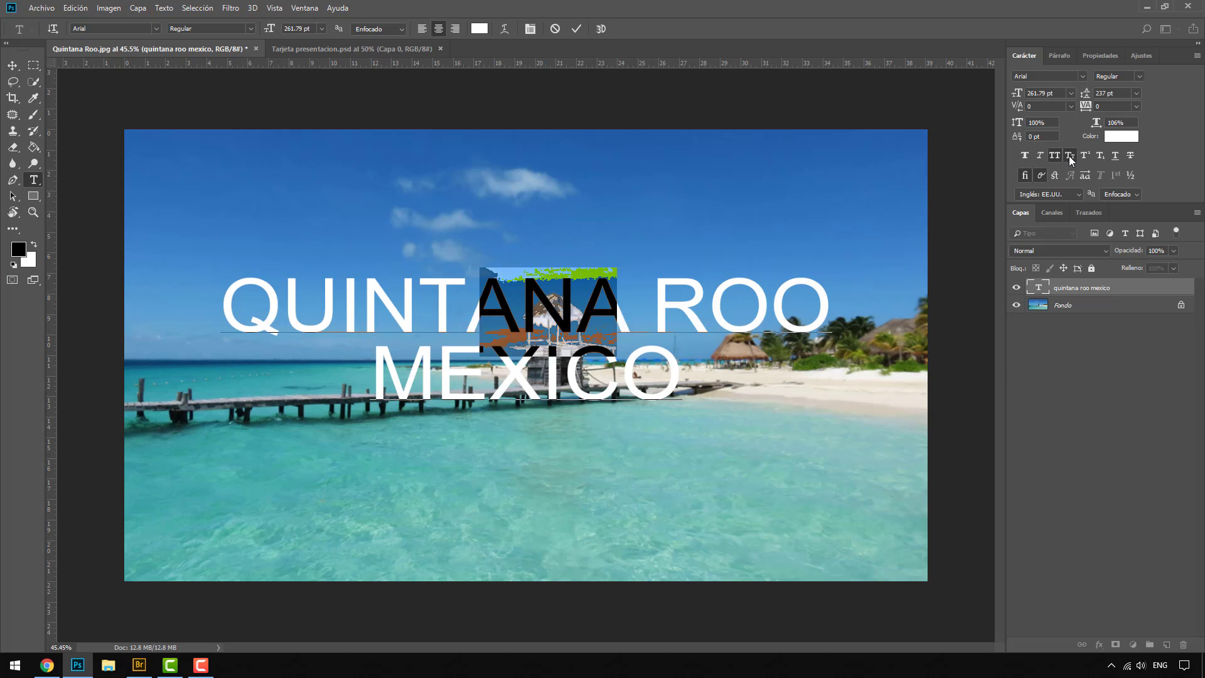
click(524, 305)
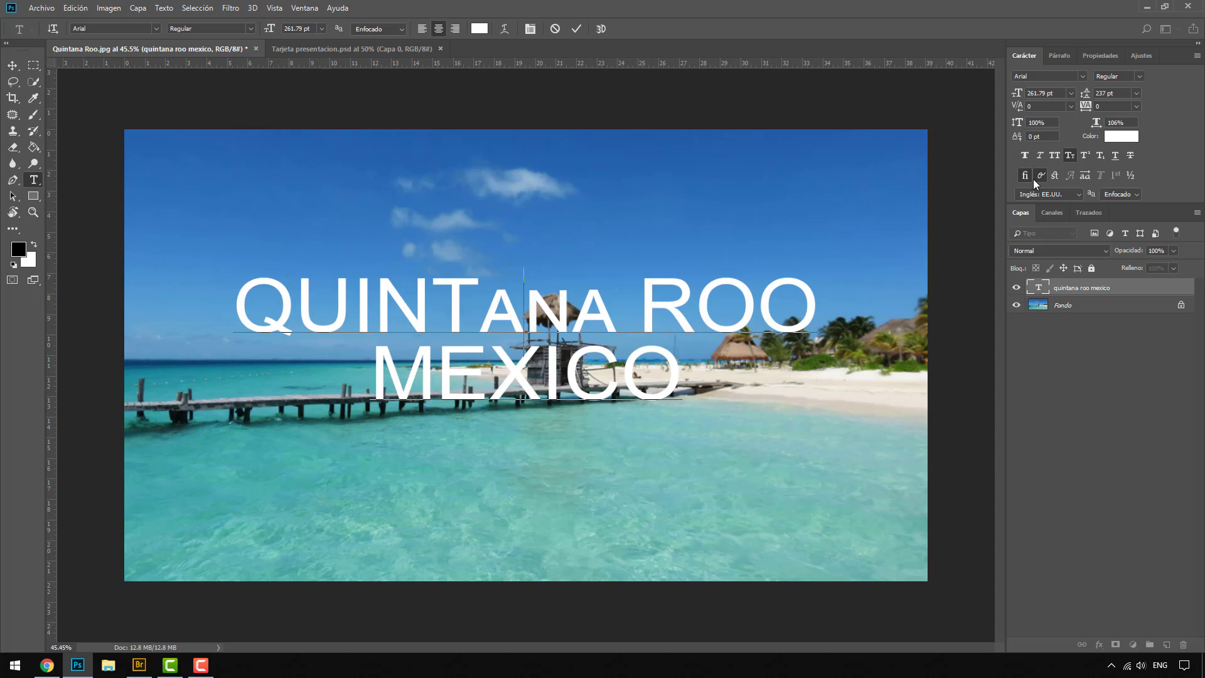
Step: Turn off Small Caps for the letters ANA of the title
click(1082, 156)
drag(480, 314, 616, 313)
click(1069, 155)
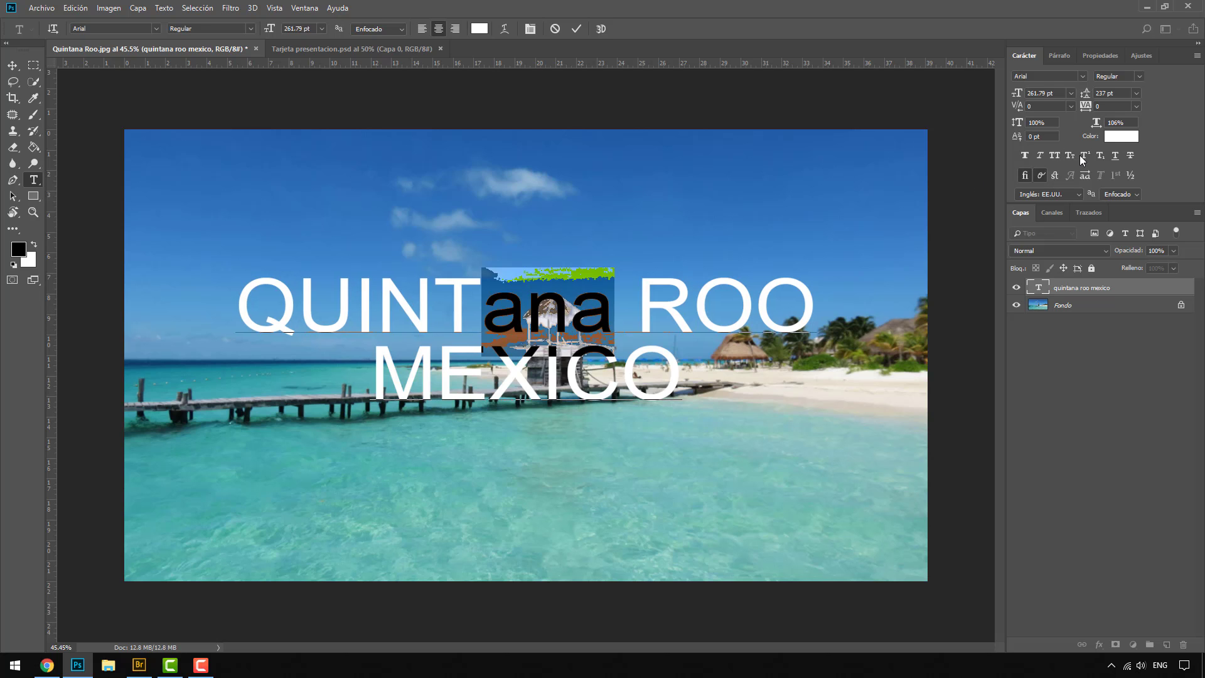
Step: Try Superscript, Subscript, Underline and Strikethrough one after another on the selected letters "ana", turning each one off again
click(1082, 156)
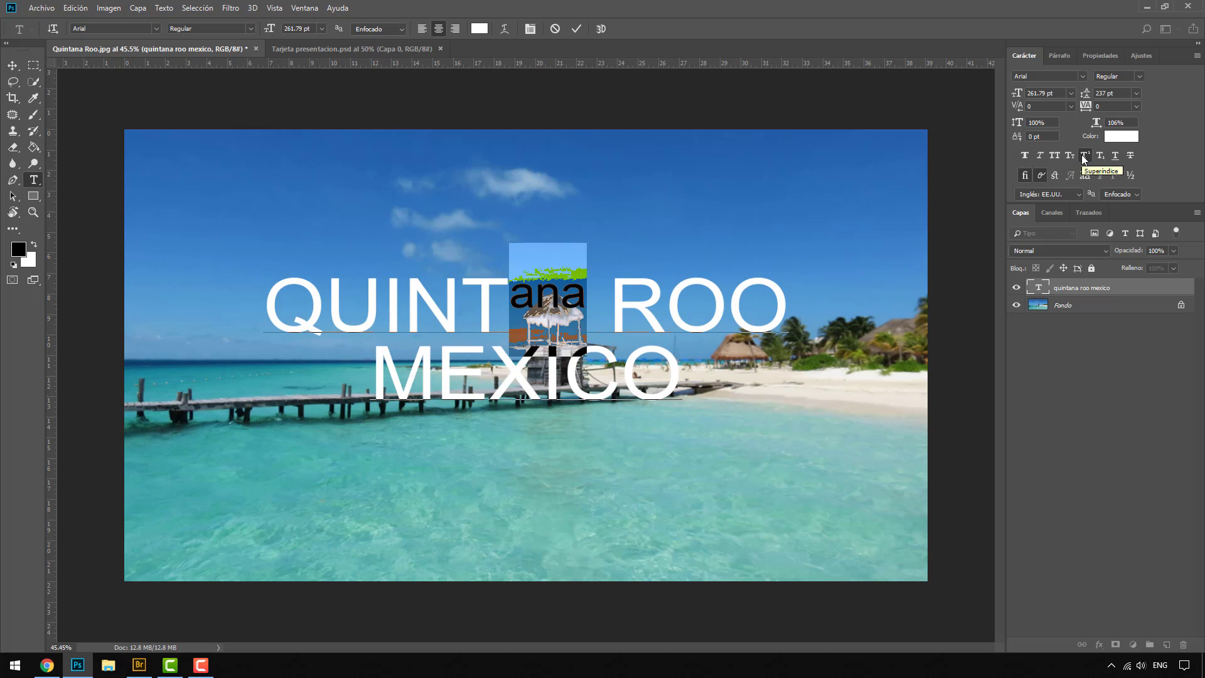
click(1083, 157)
click(1098, 155)
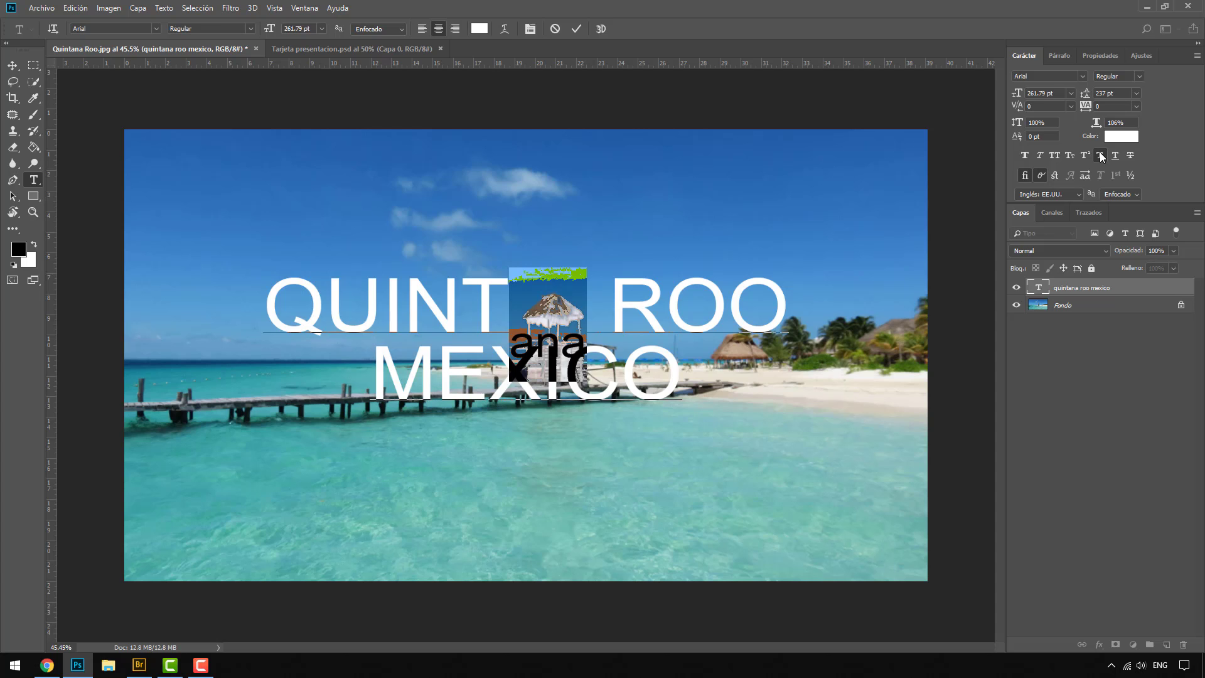
click(1101, 157)
click(1116, 160)
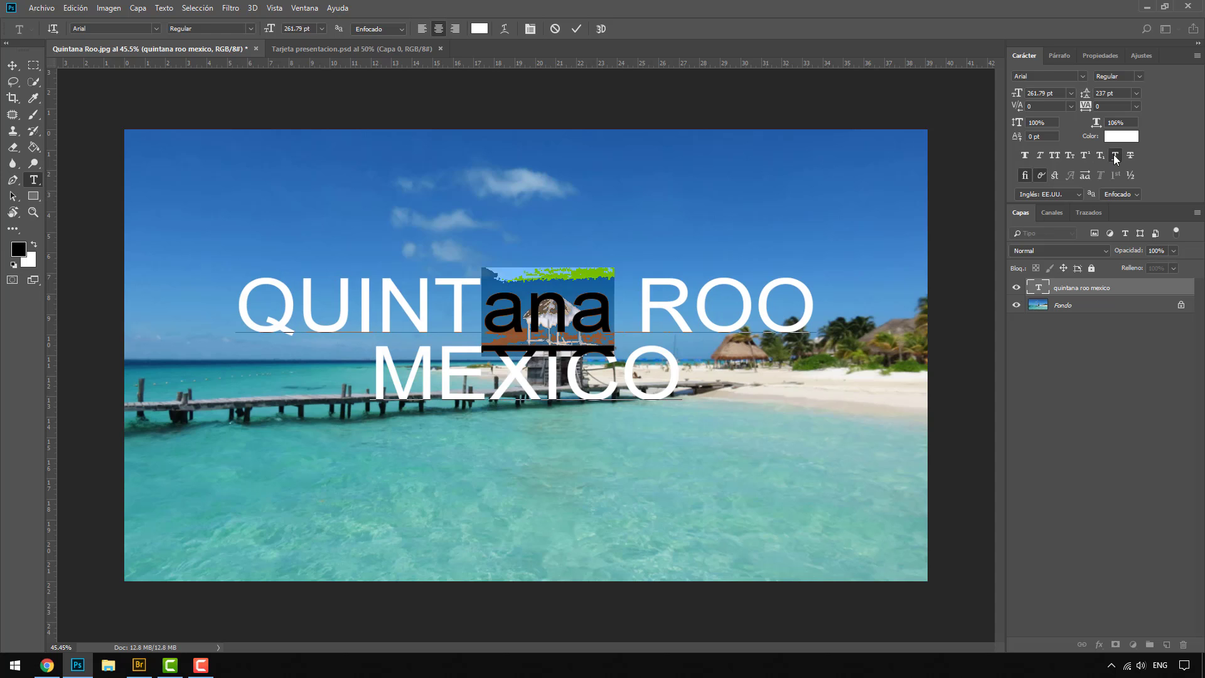
click(1116, 159)
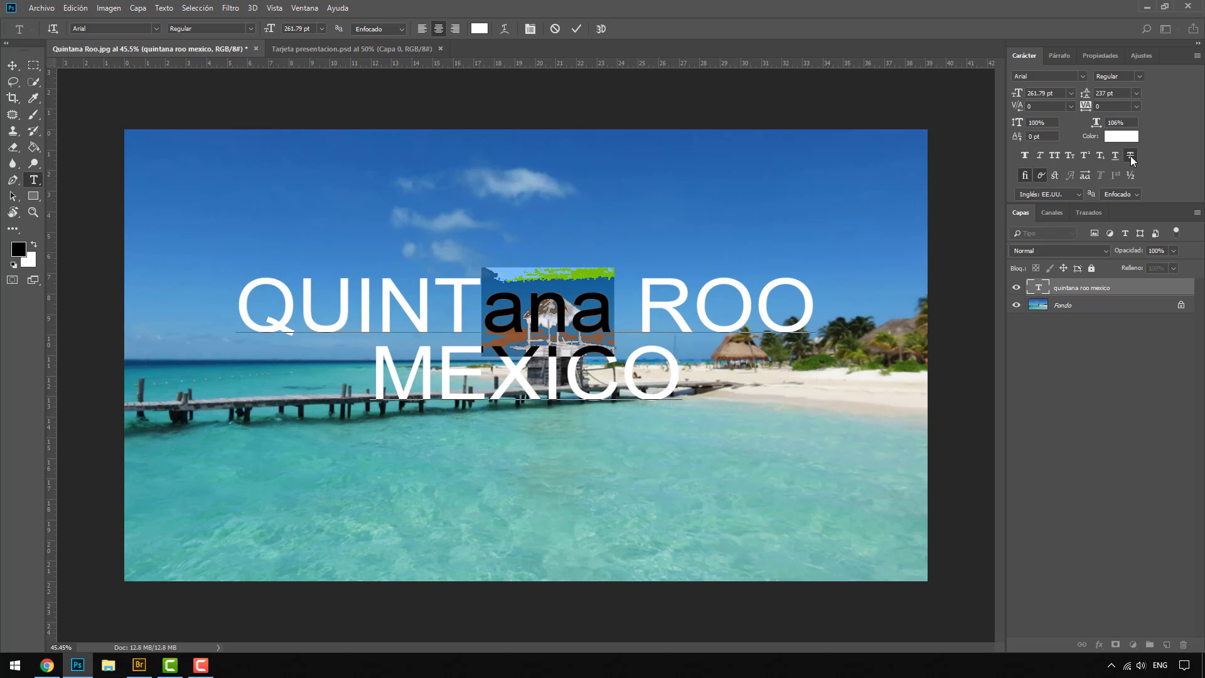
click(1130, 157)
click(1130, 155)
Step: View the business card document Tarjeta presentacion.psd and return to Quintana Roo.jpg
click(378, 48)
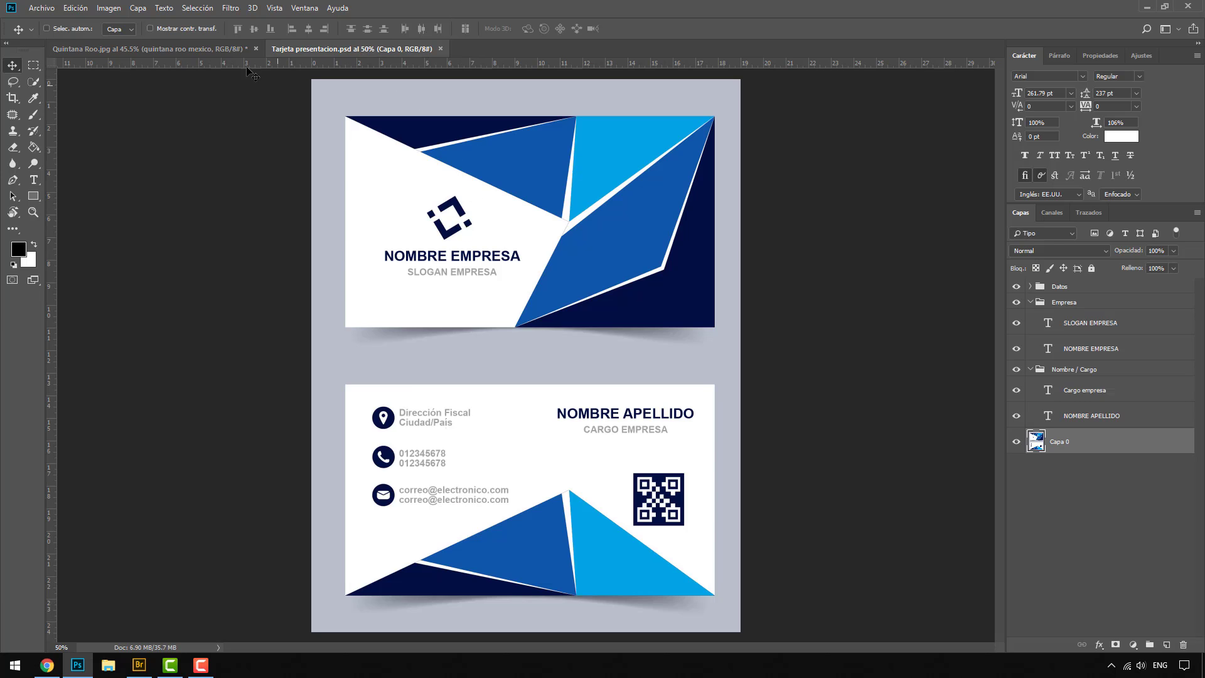
click(213, 50)
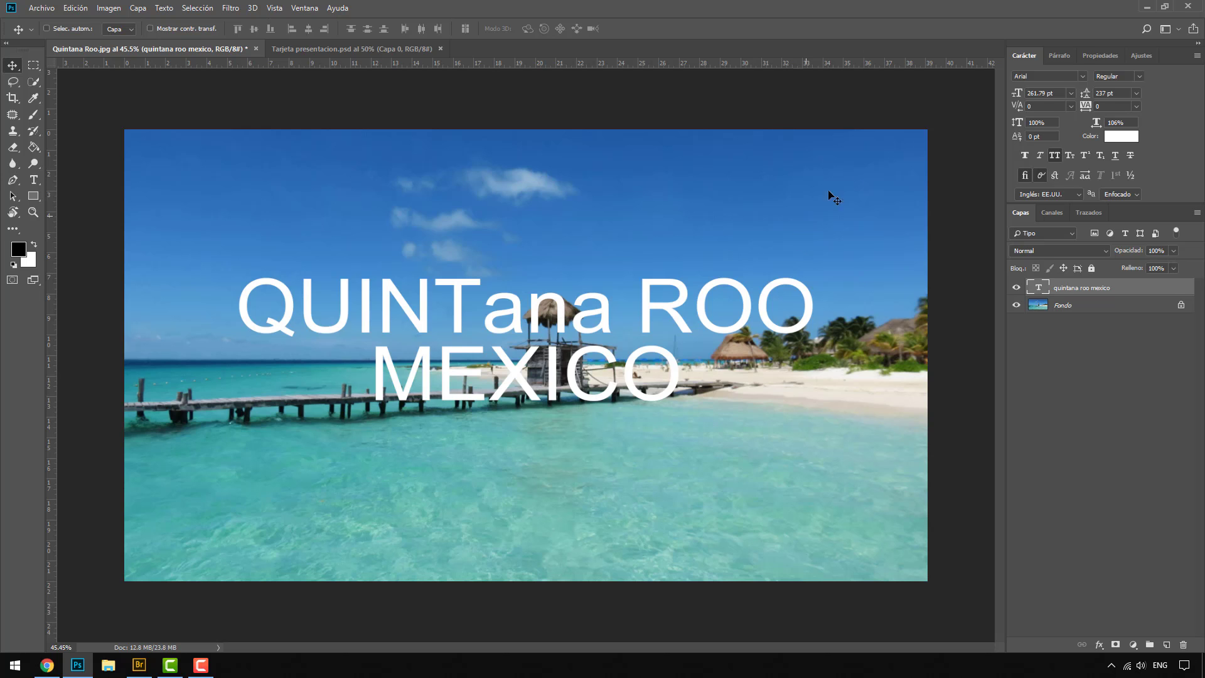
Step: Try left and right paragraph alignment on the title, and restore center alignment with the title repositioned over the middle of the photo
click(1055, 56)
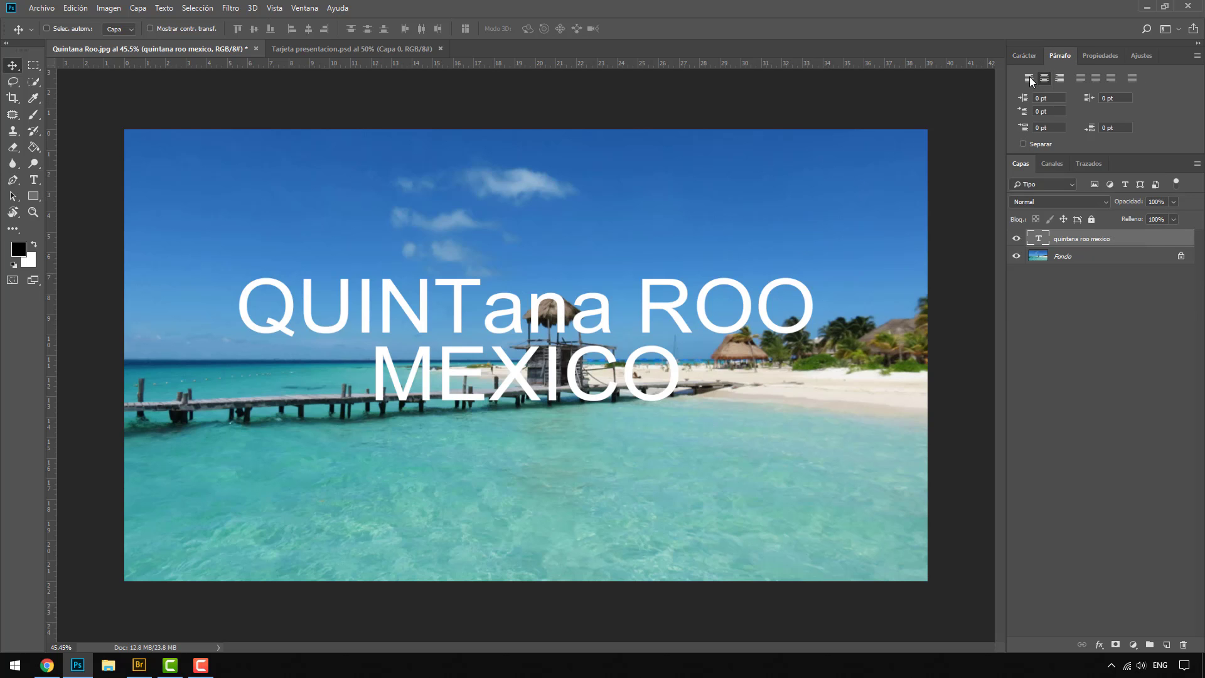
click(1030, 76)
drag(745, 334, 421, 284)
click(1060, 78)
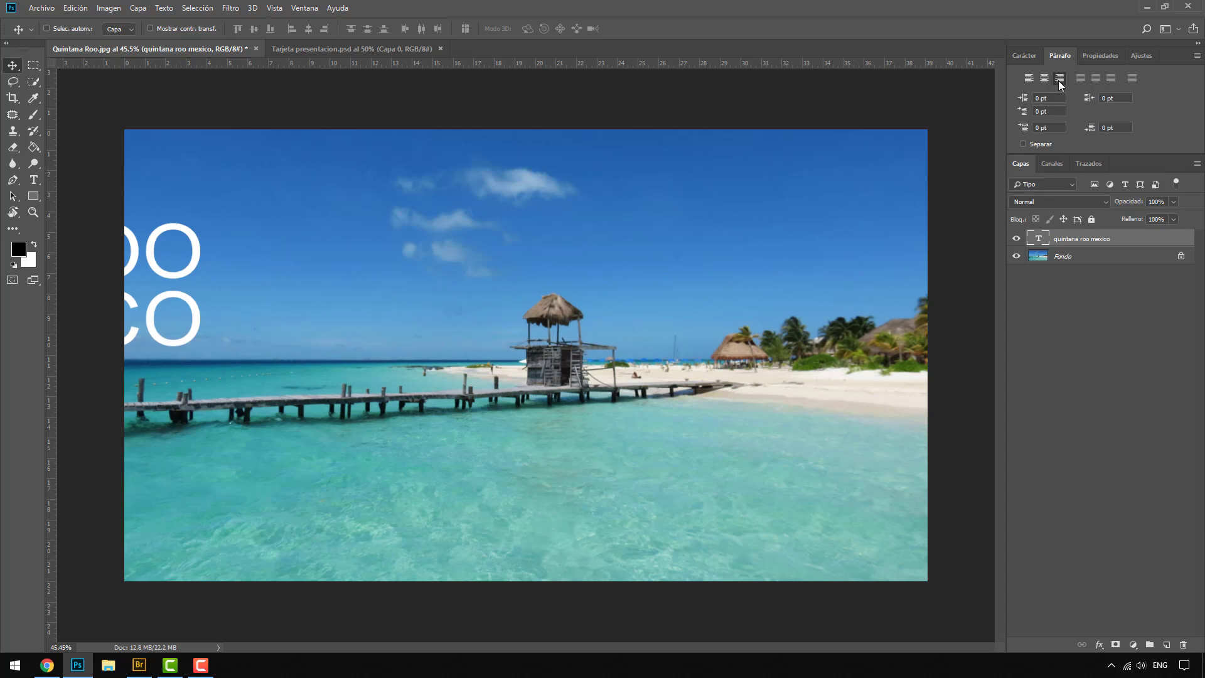
drag(153, 308, 782, 330)
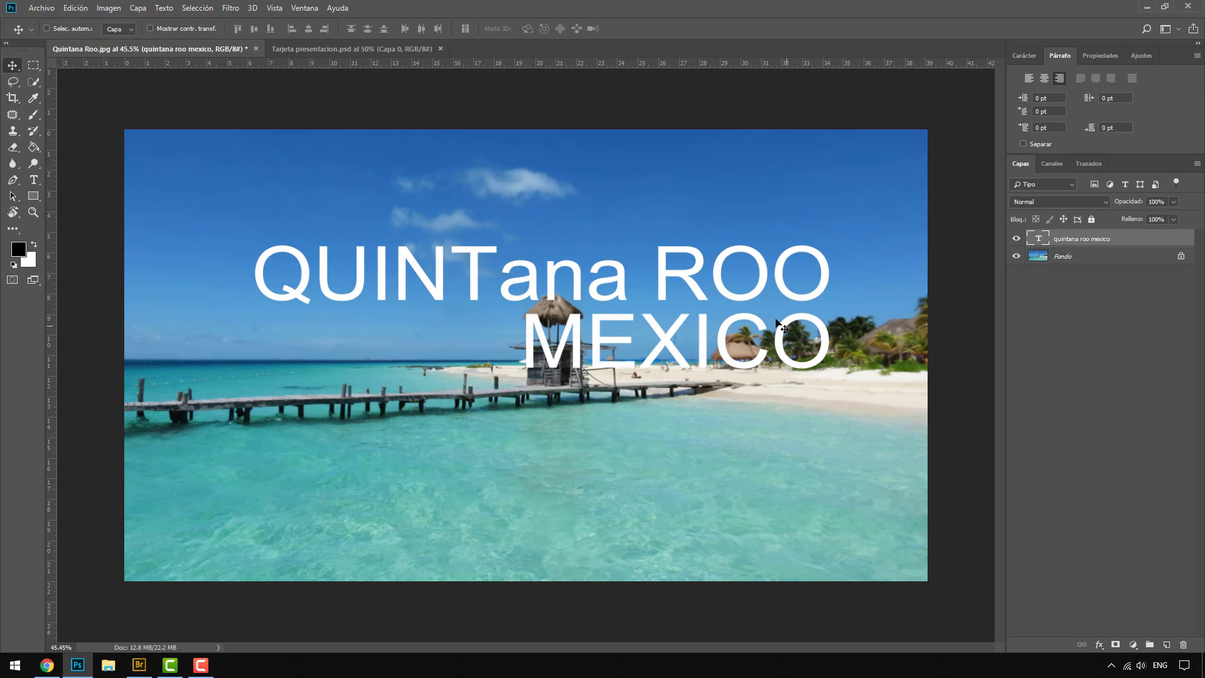
click(1044, 78)
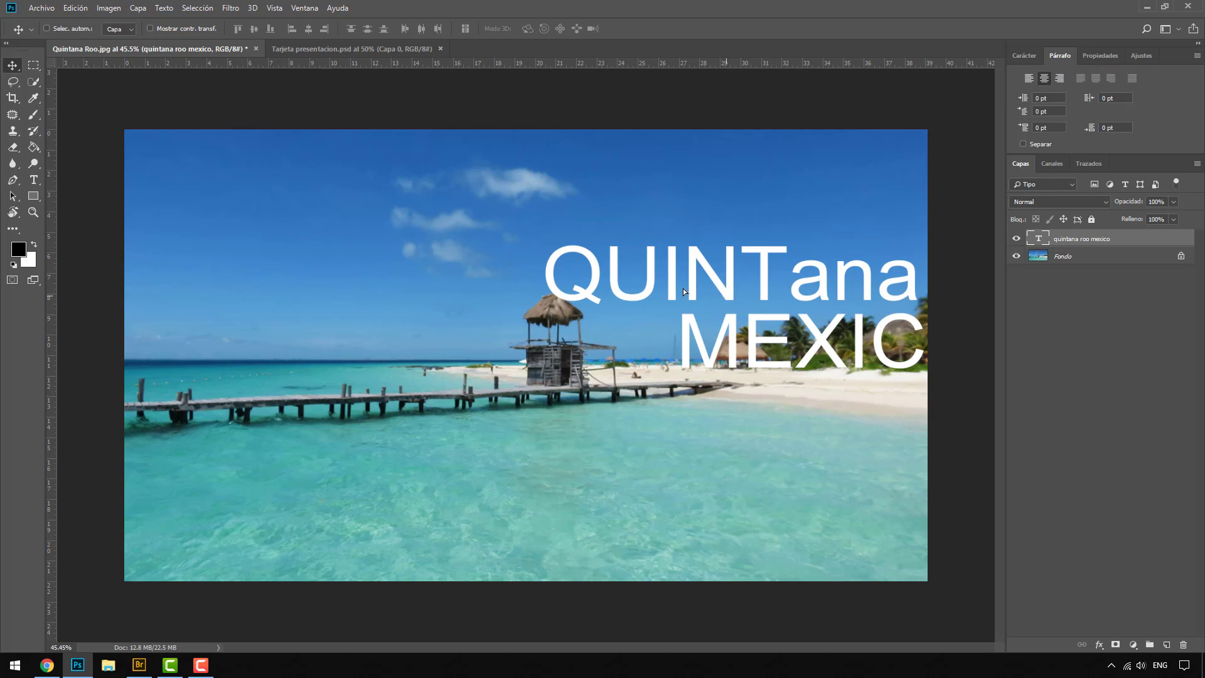
drag(721, 298, 413, 282)
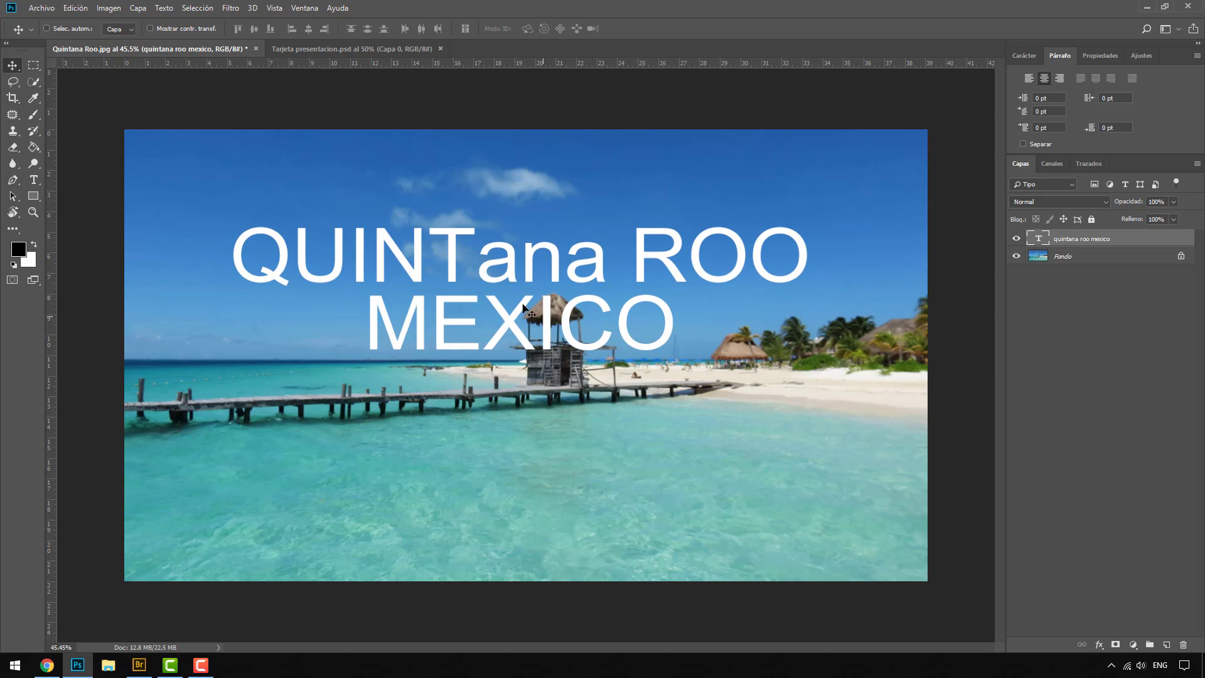
drag(512, 307, 516, 321)
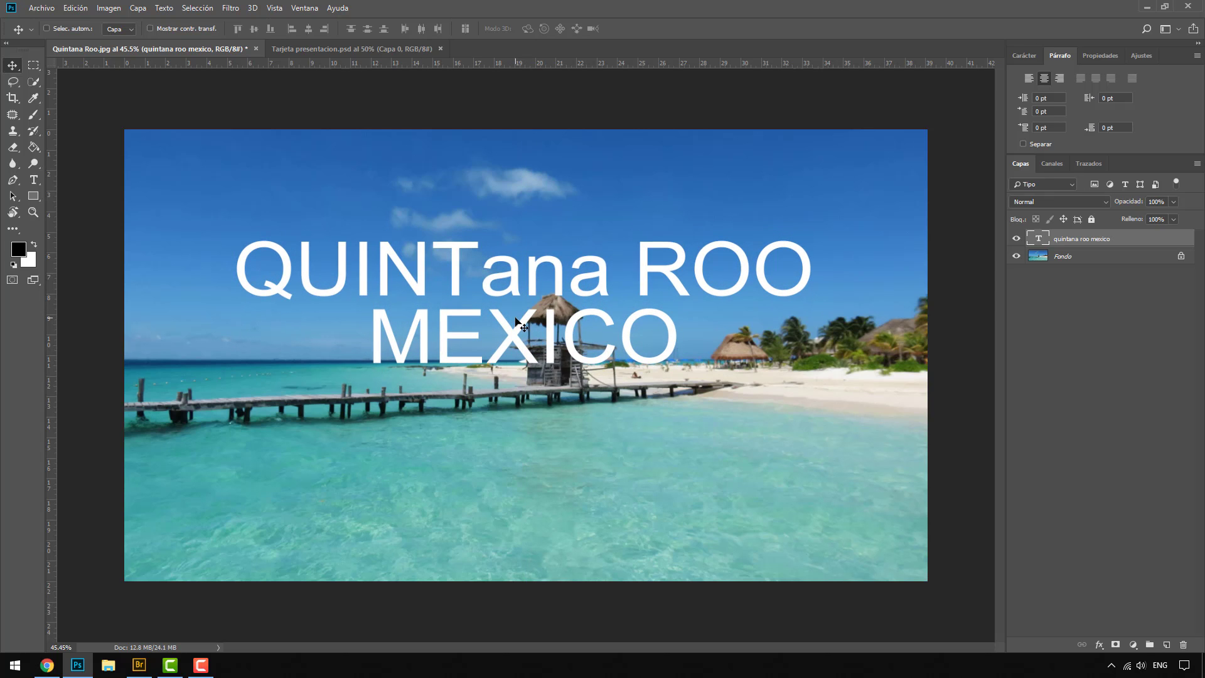
Step: Replace the title layer with a large paragraph text box across the photo containing "Quintana Roo" and "Mexico" on two lines
key(Delete)
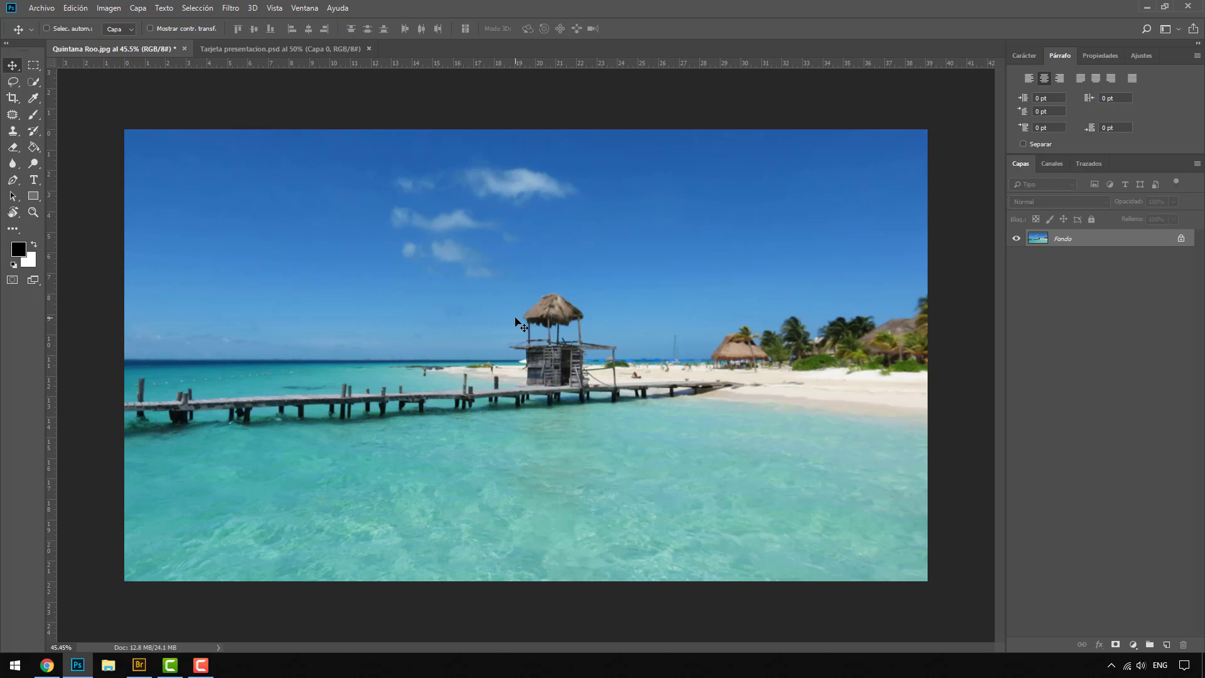
click(34, 180)
drag(177, 192, 866, 519)
text(Qu)
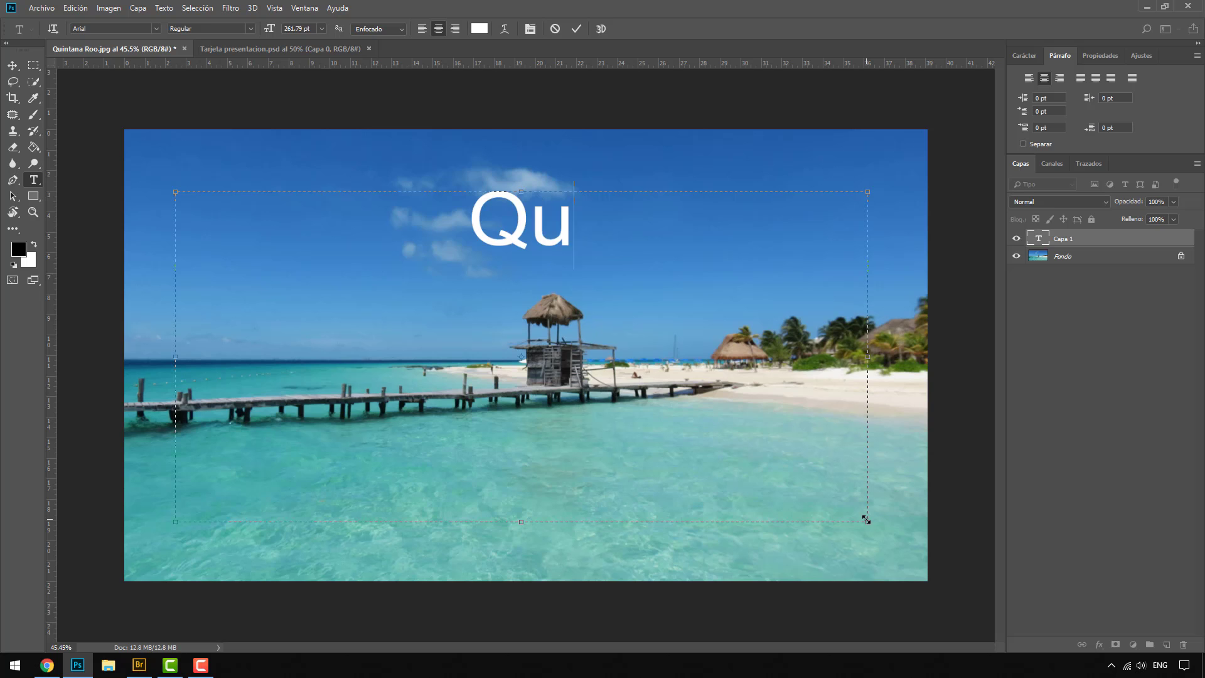
text(intana Roo)
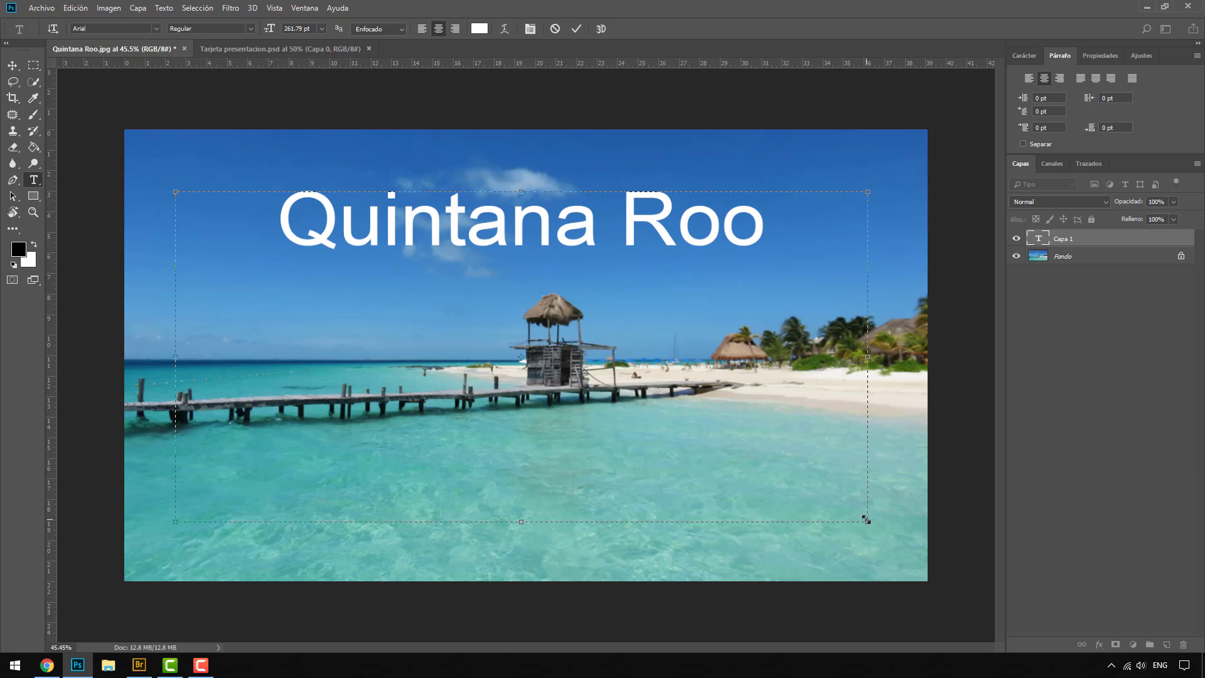
key(Return)
text(Mexico)
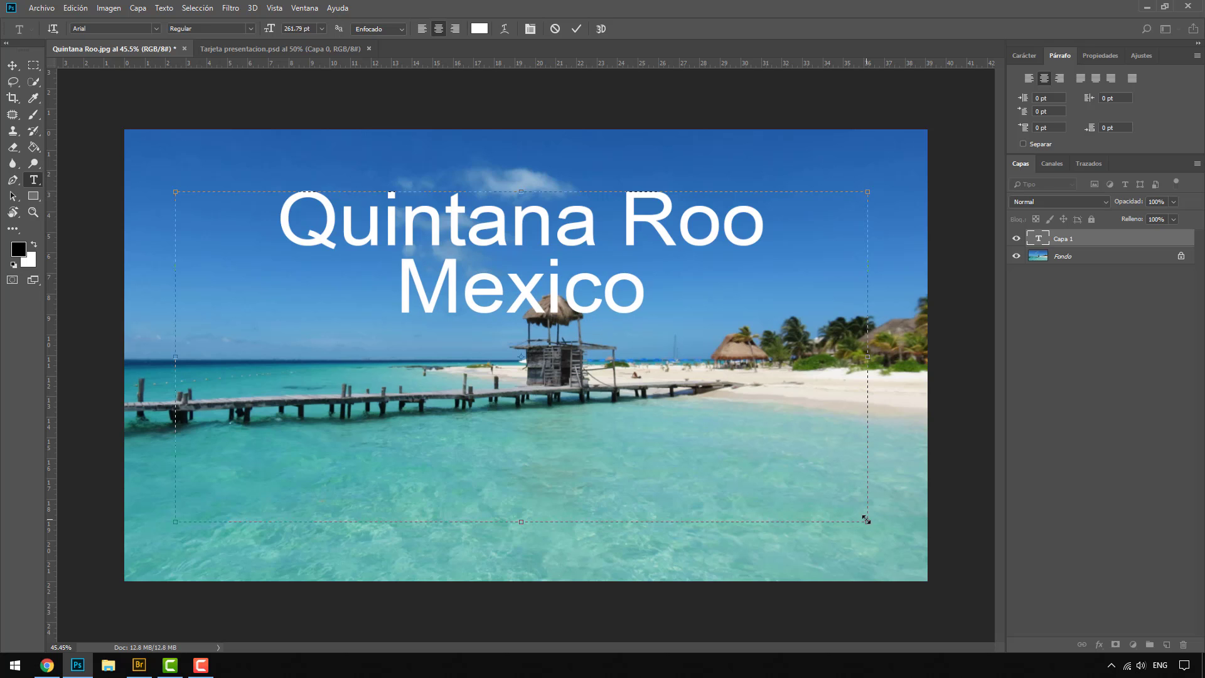
click(985, 503)
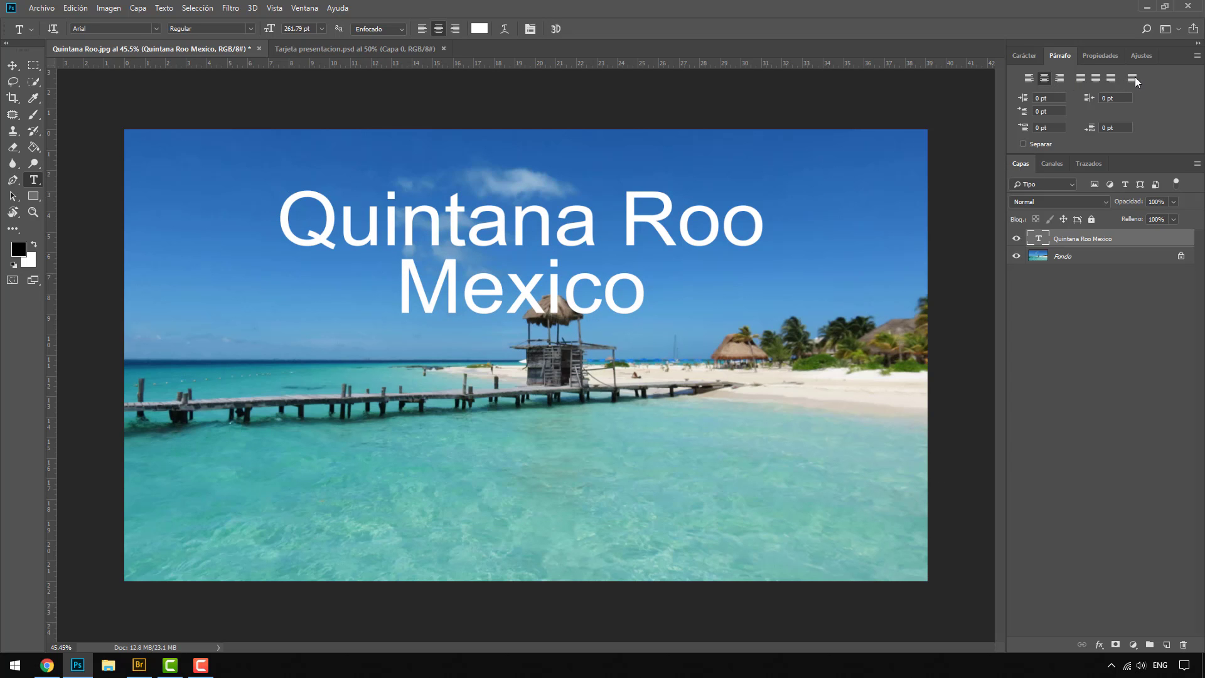
Step: Try Justify Last Left, Justify Last Centered, Justify All and left alignment on the paragraph text, and restore center alignment
click(1084, 76)
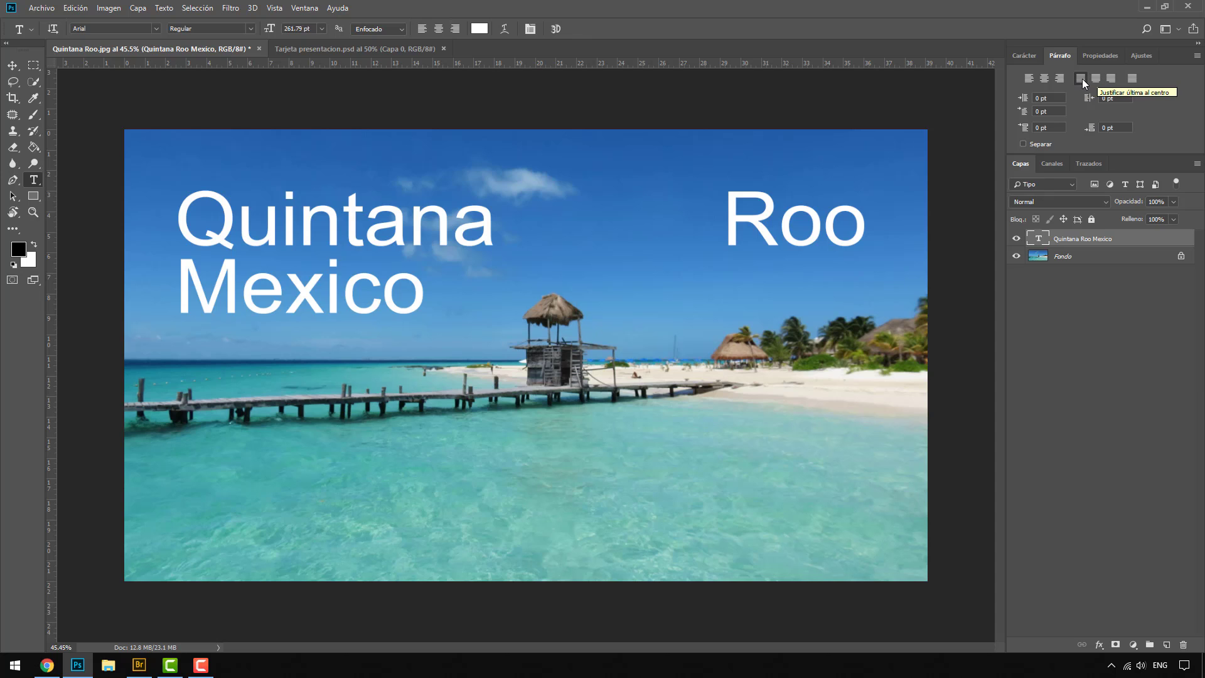
click(1095, 80)
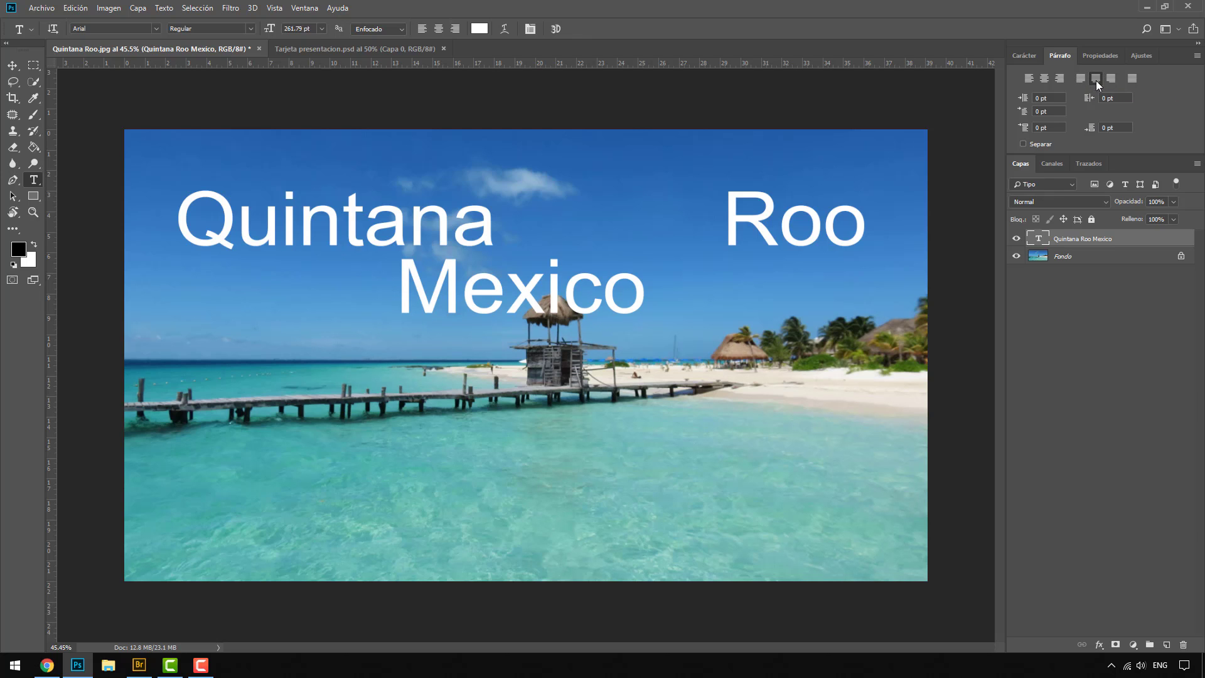
click(1132, 80)
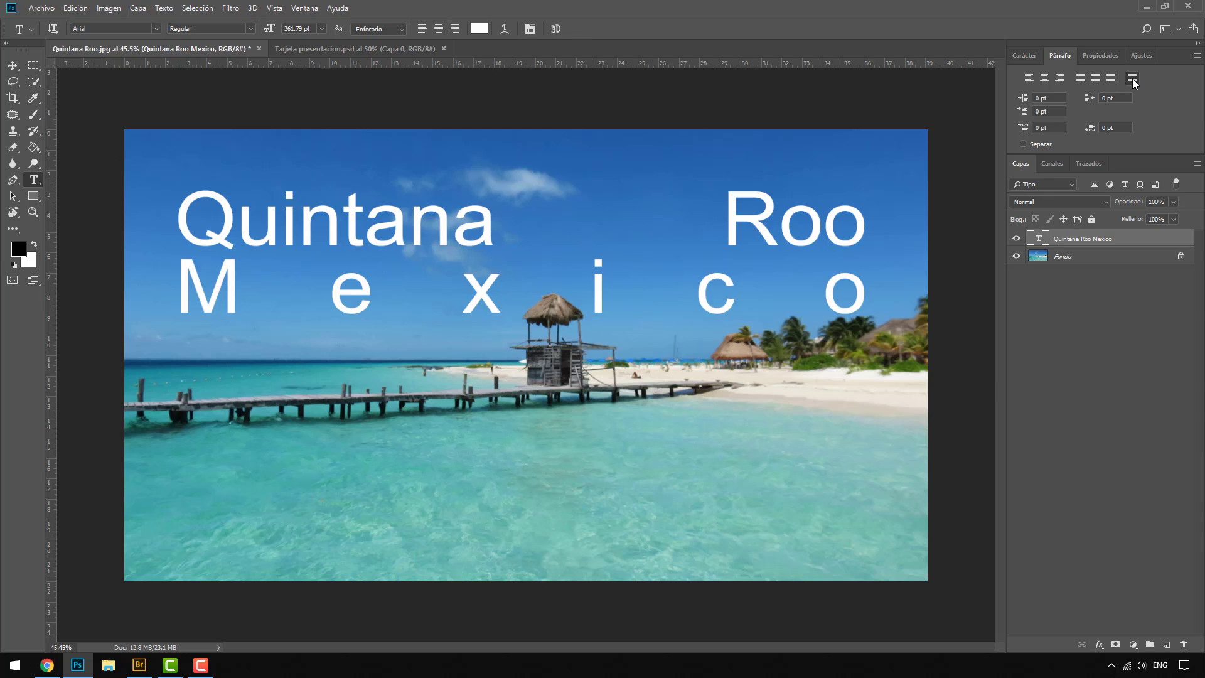
click(1029, 78)
click(1044, 79)
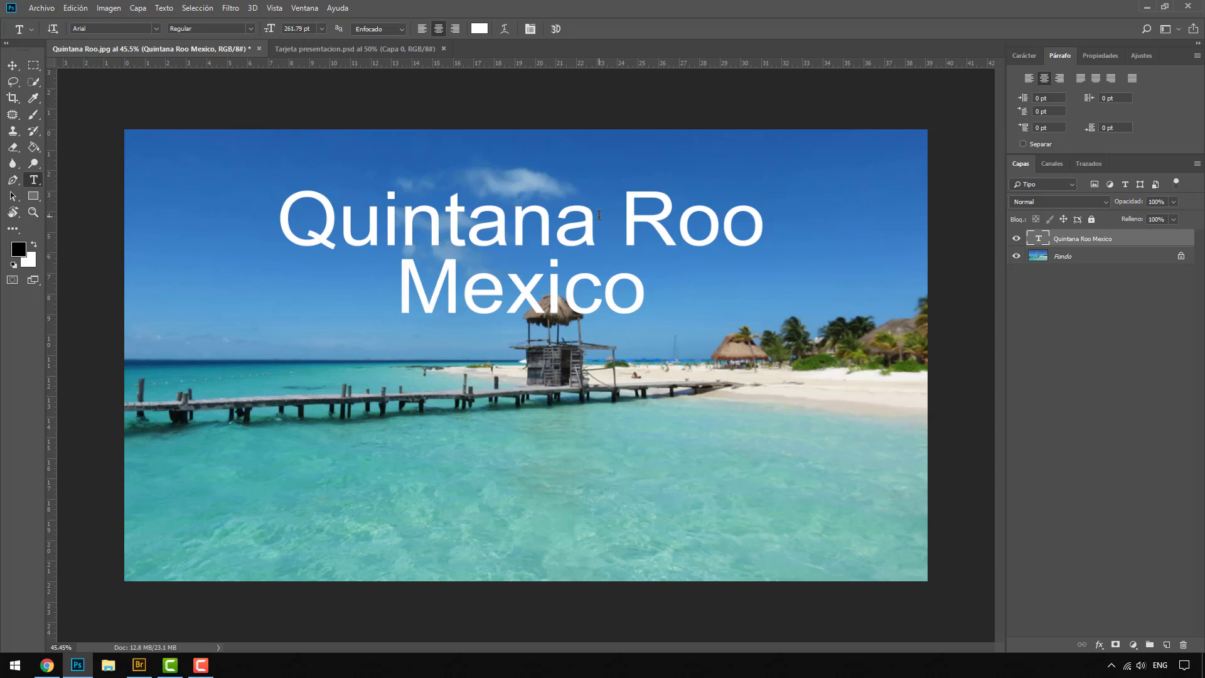
Step: Move the "Quintana Roo Mexico" title down to the middle of the photo and hide its layer
click(12, 65)
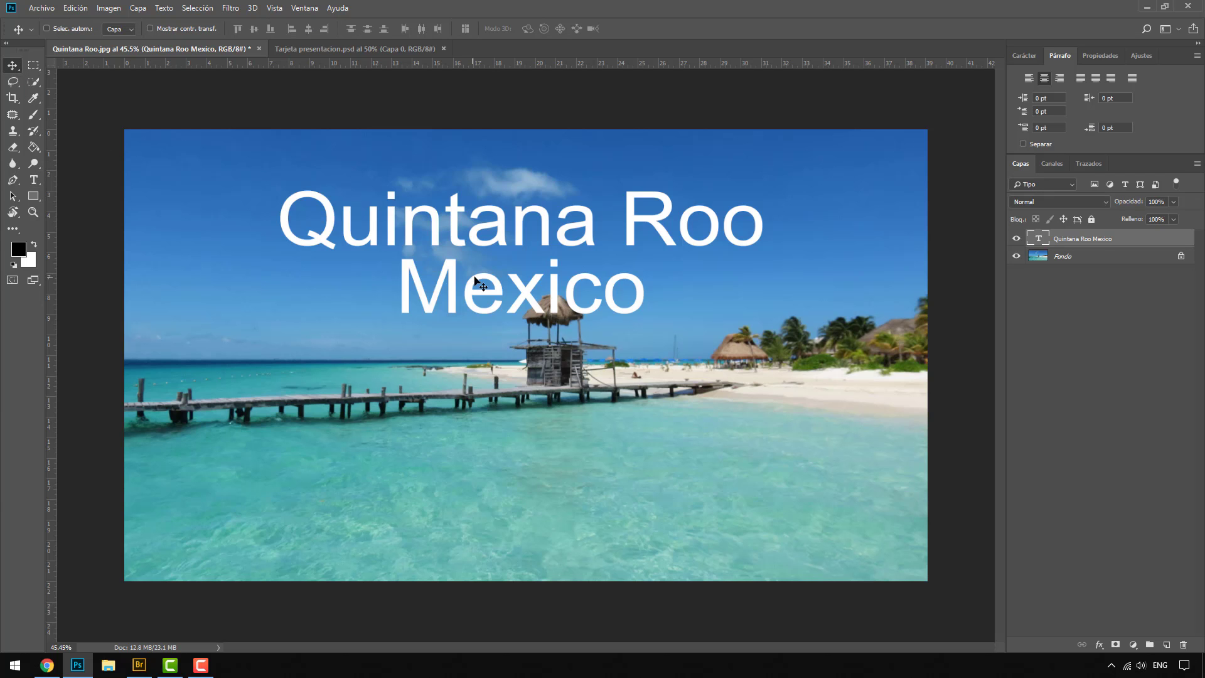
drag(481, 174, 492, 350)
click(1016, 238)
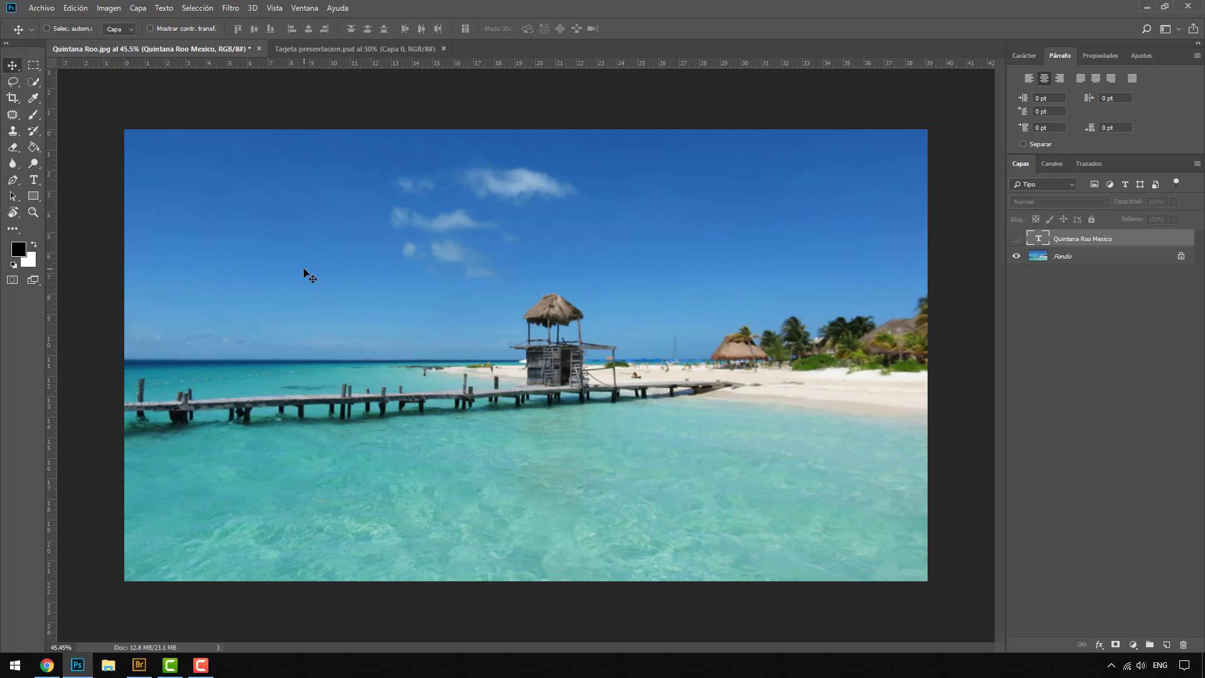
Step: Add vertical text reading "TEXTO VERTICAL" in the sky area with the Vertical Type tool
click(34, 180)
right_click(34, 180)
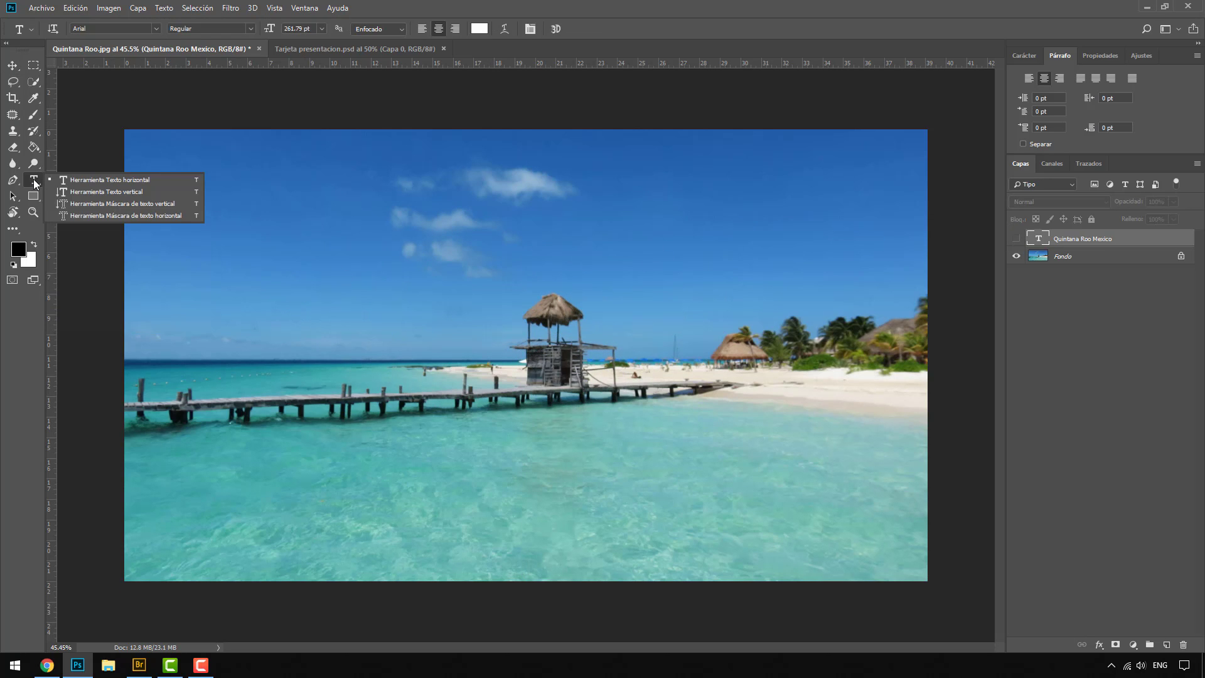
click(137, 193)
click(449, 208)
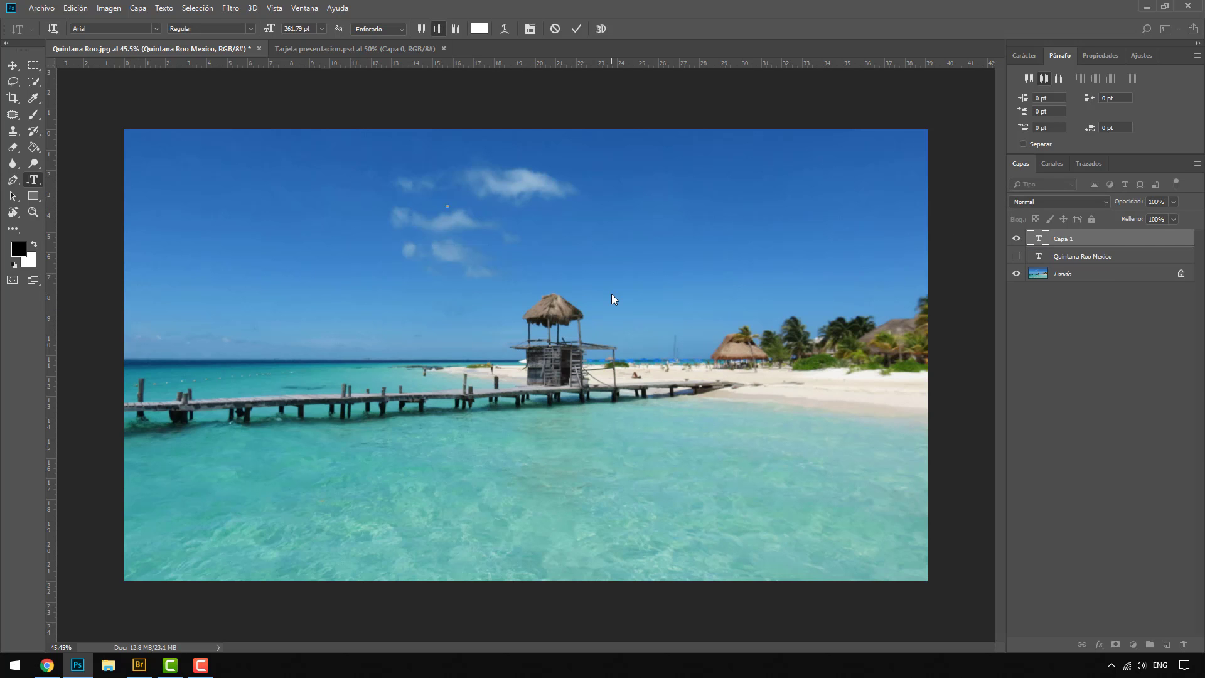
text(TEXTO V)
text(ERTICAL)
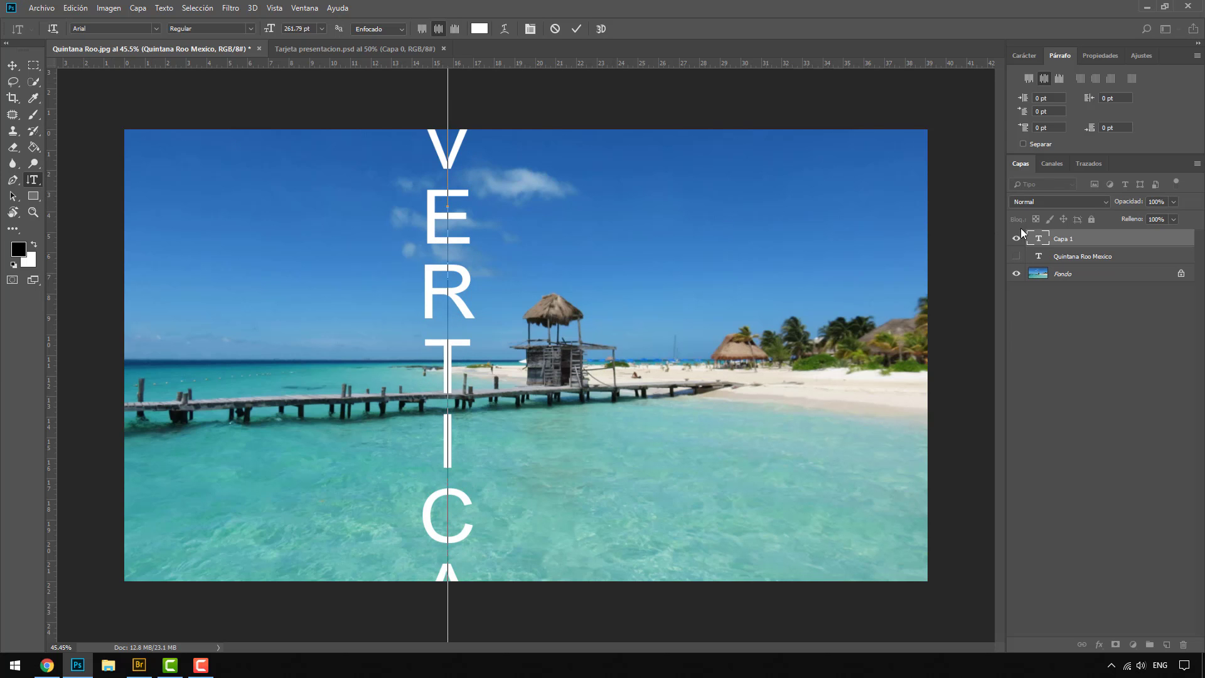
Step: Set the font size of the whole vertical text to 135.79 pt
double_click(1040, 238)
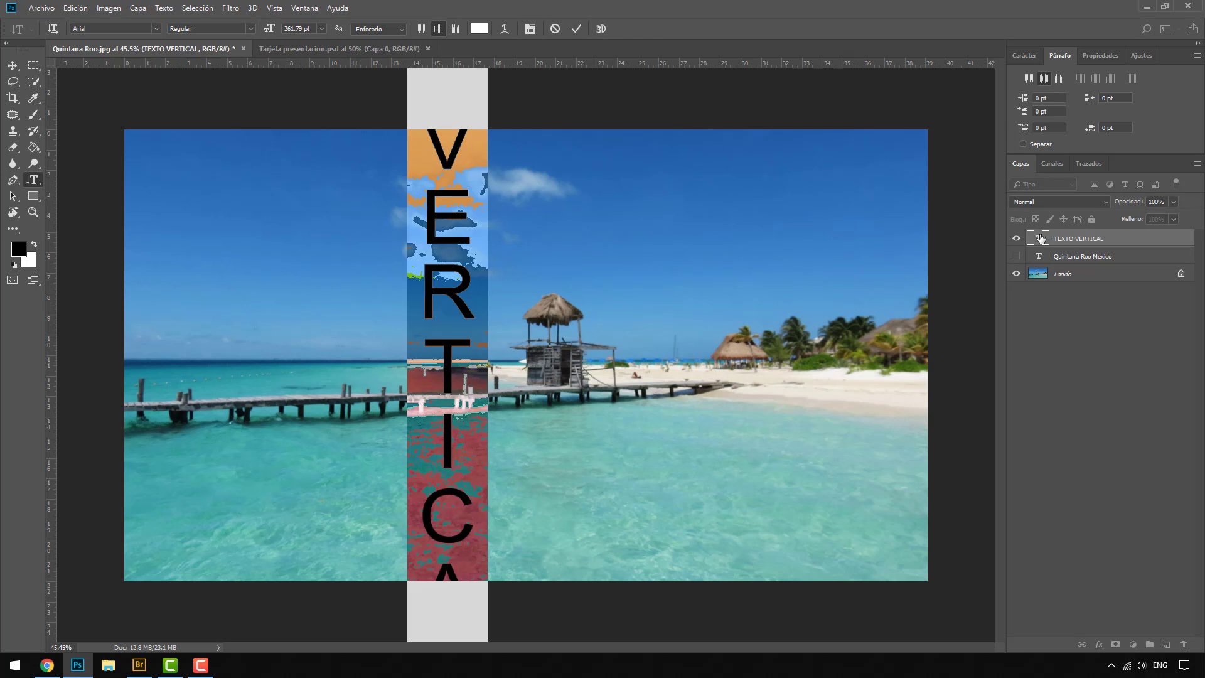
click(1026, 56)
drag(1018, 92, 941, 83)
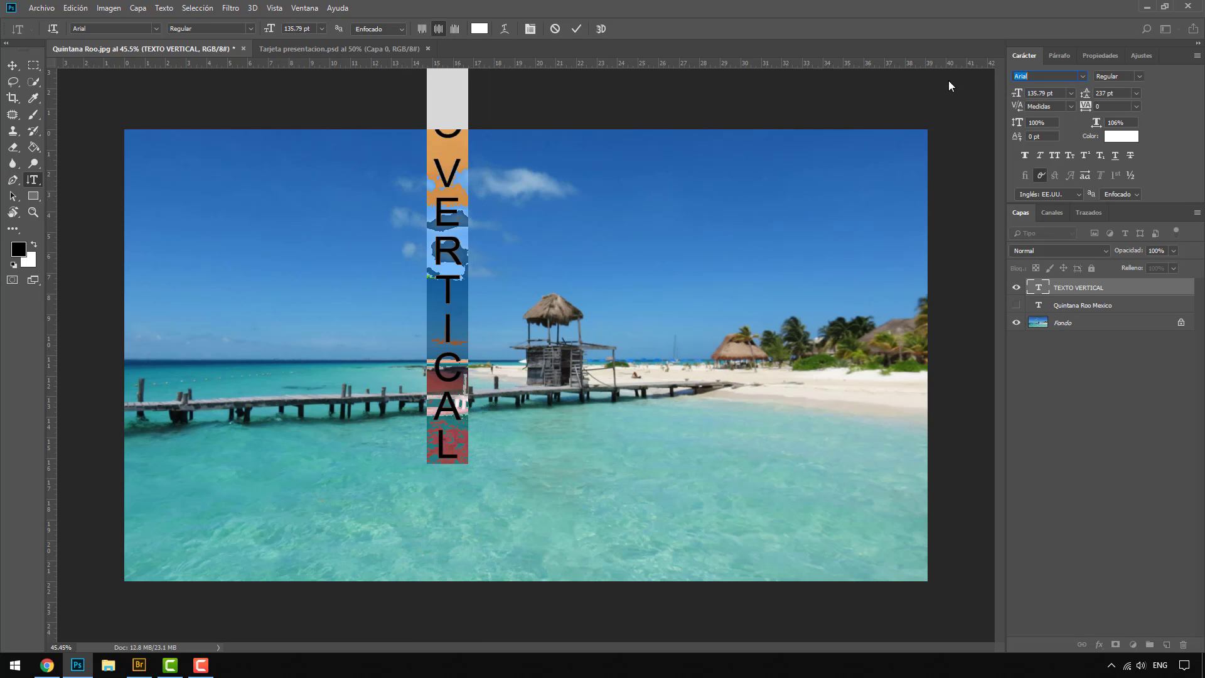
Step: Move the vertical text to the right part of the photo, starting below the upper edge, and hide its layer
click(15, 69)
drag(426, 214, 748, 329)
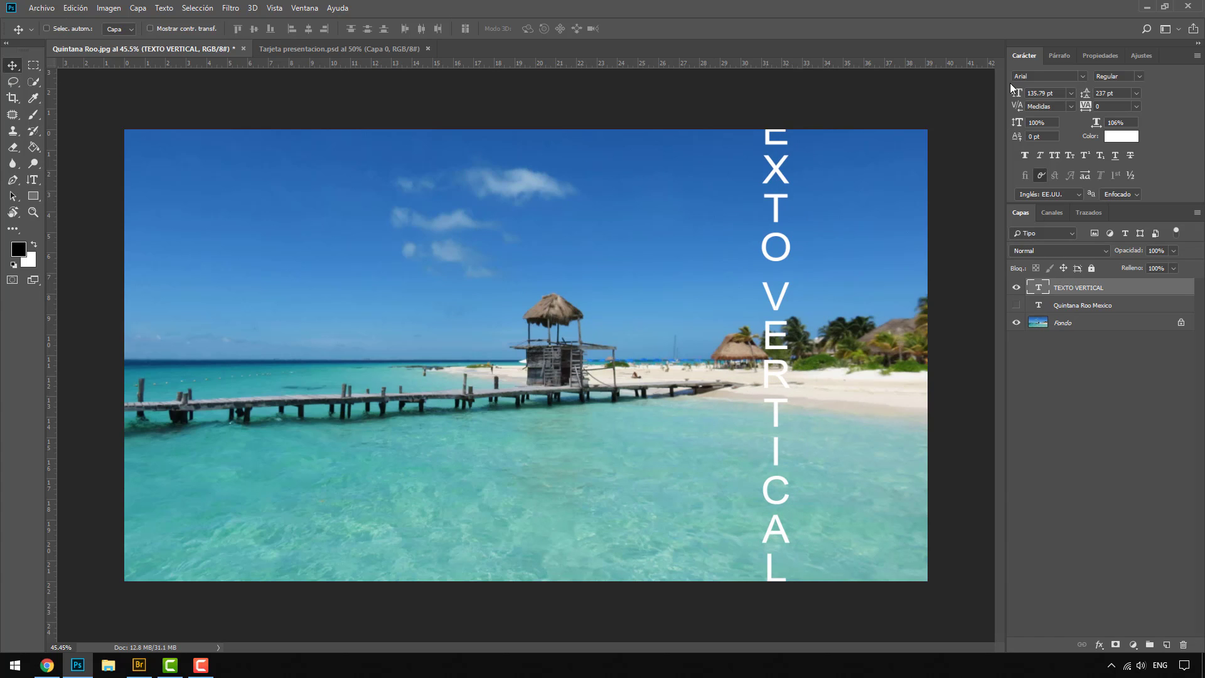
drag(796, 227, 728, 296)
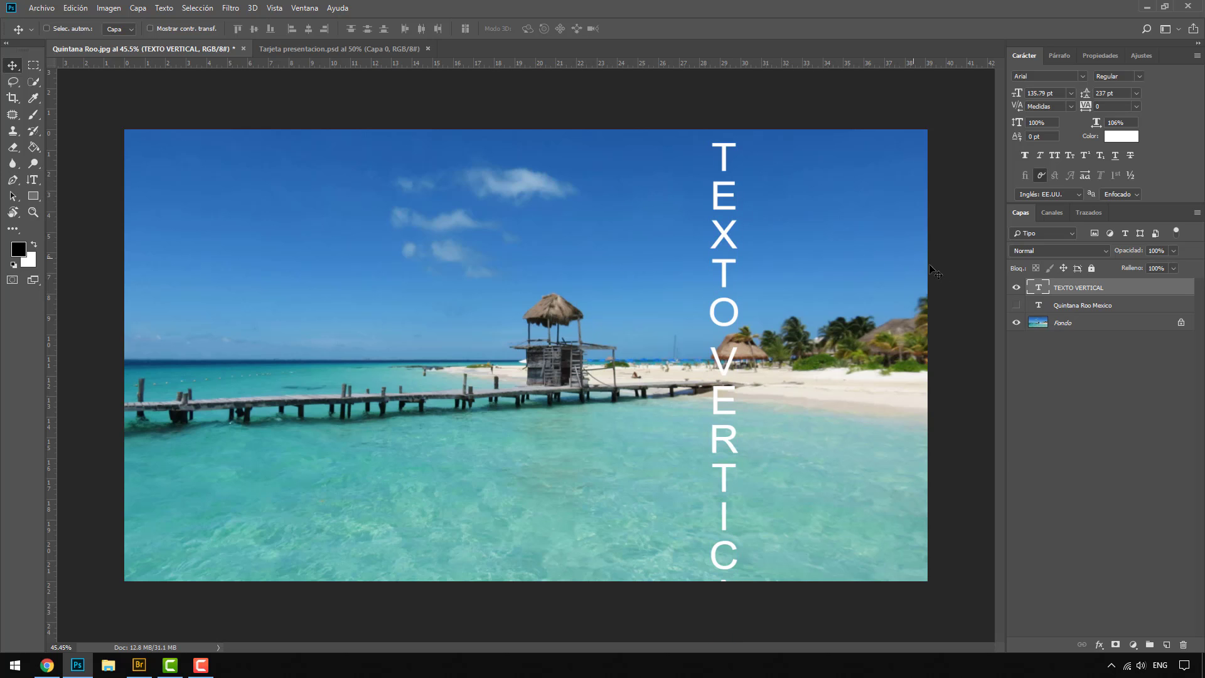
click(1016, 288)
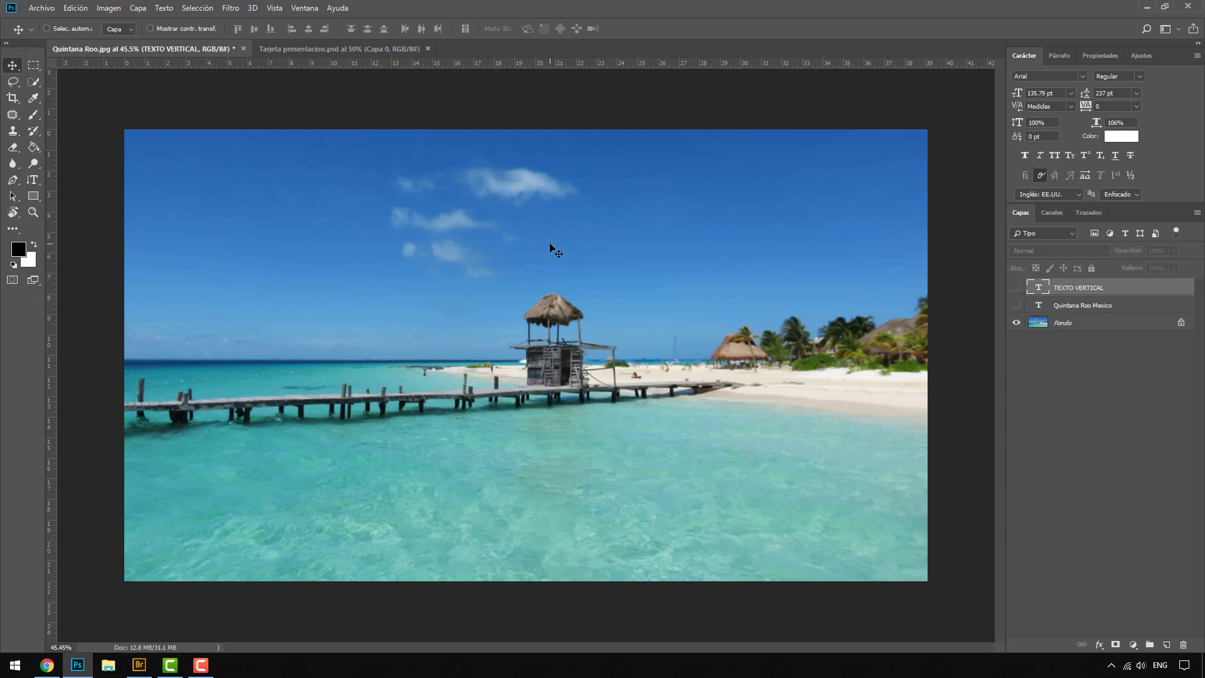
Step: Duplicate the Fondo layer and enter "MASCARA DE TEXTO" on the copy with the Horizontal Type Mask tool
click(1060, 326)
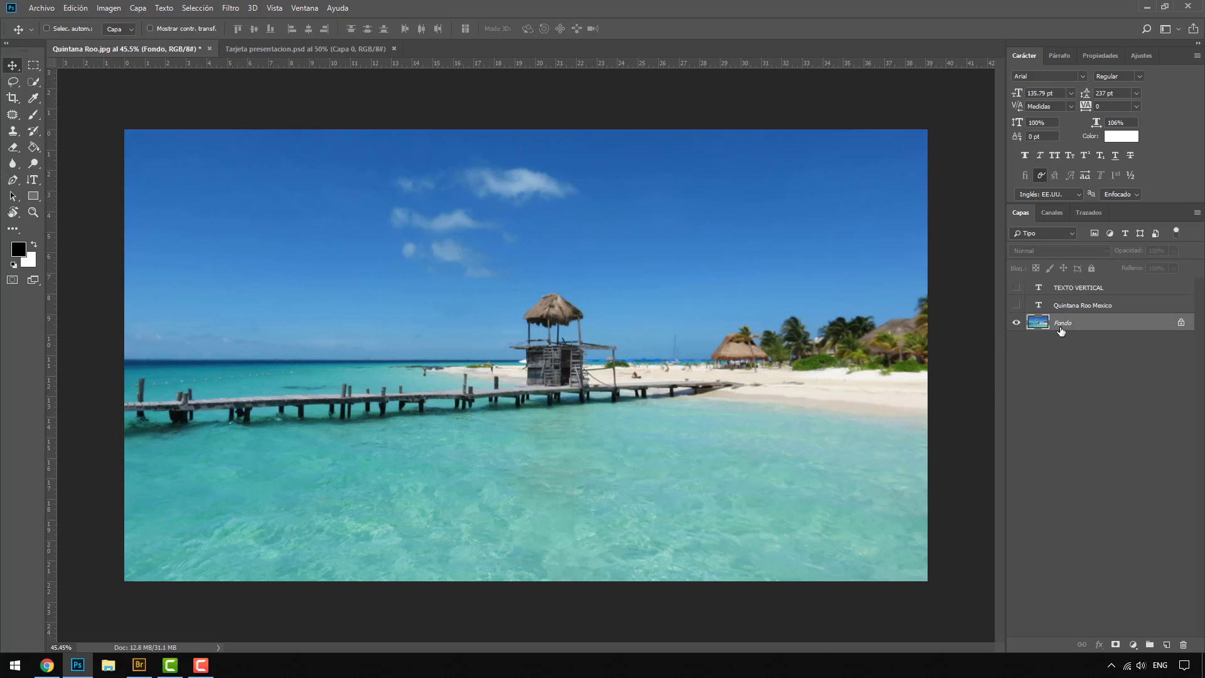
key(ctrl+j)
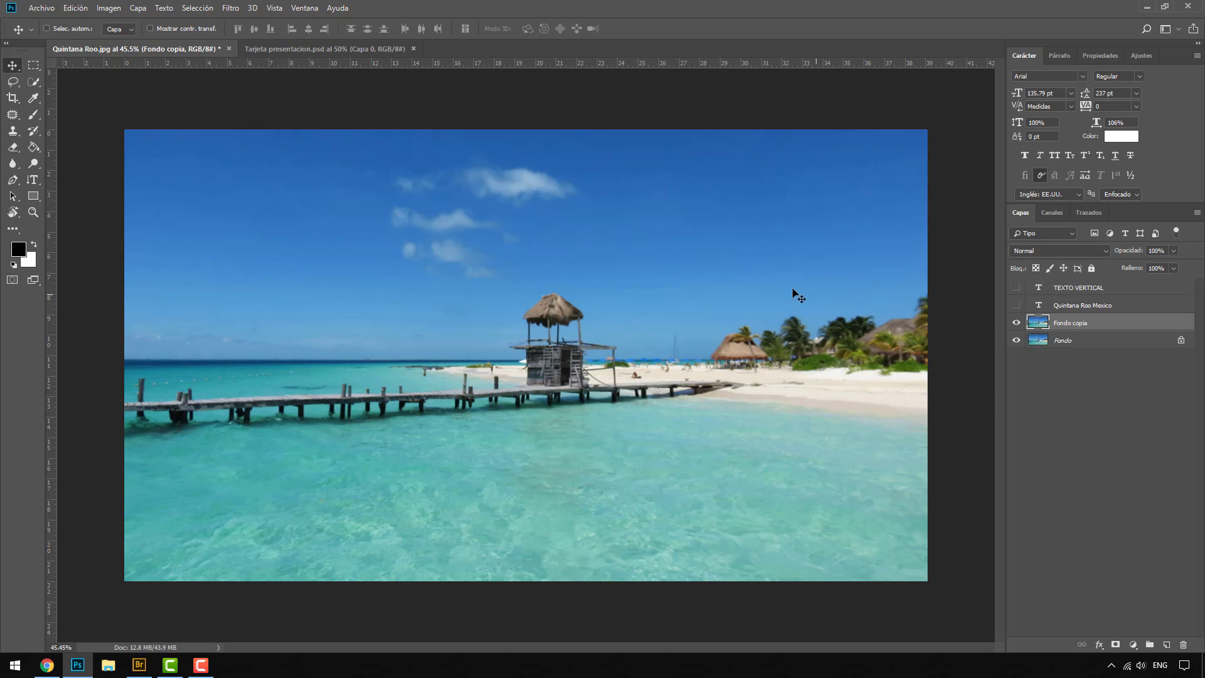
click(32, 179)
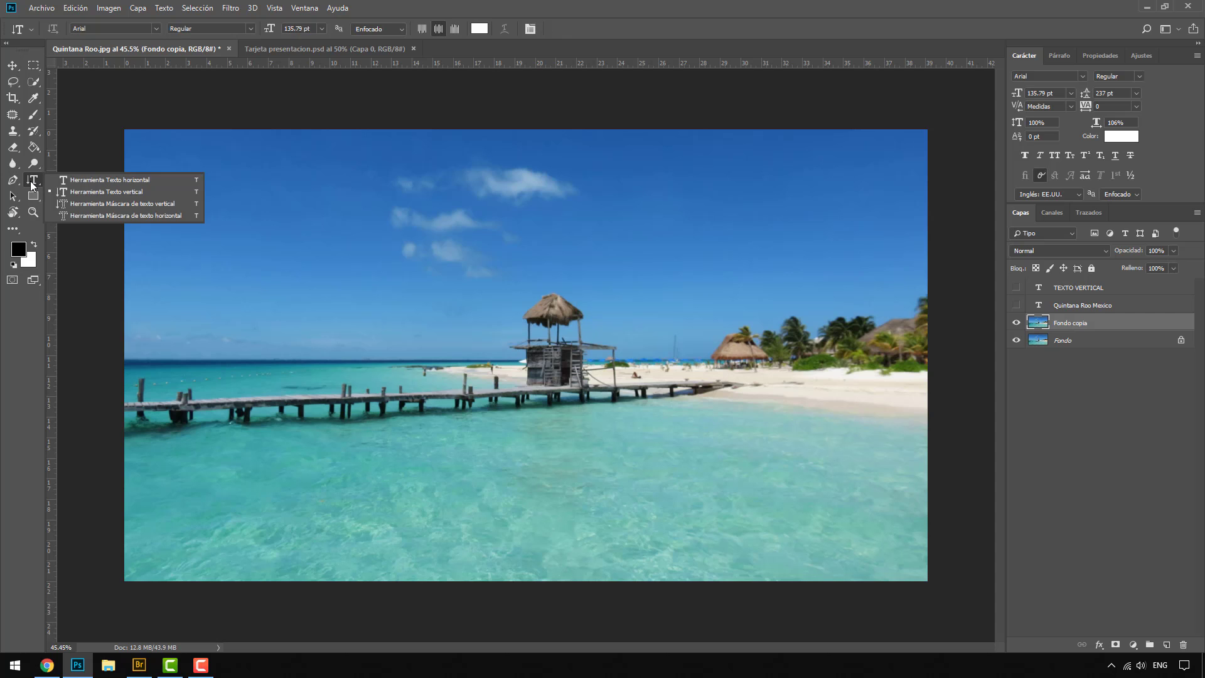
click(119, 215)
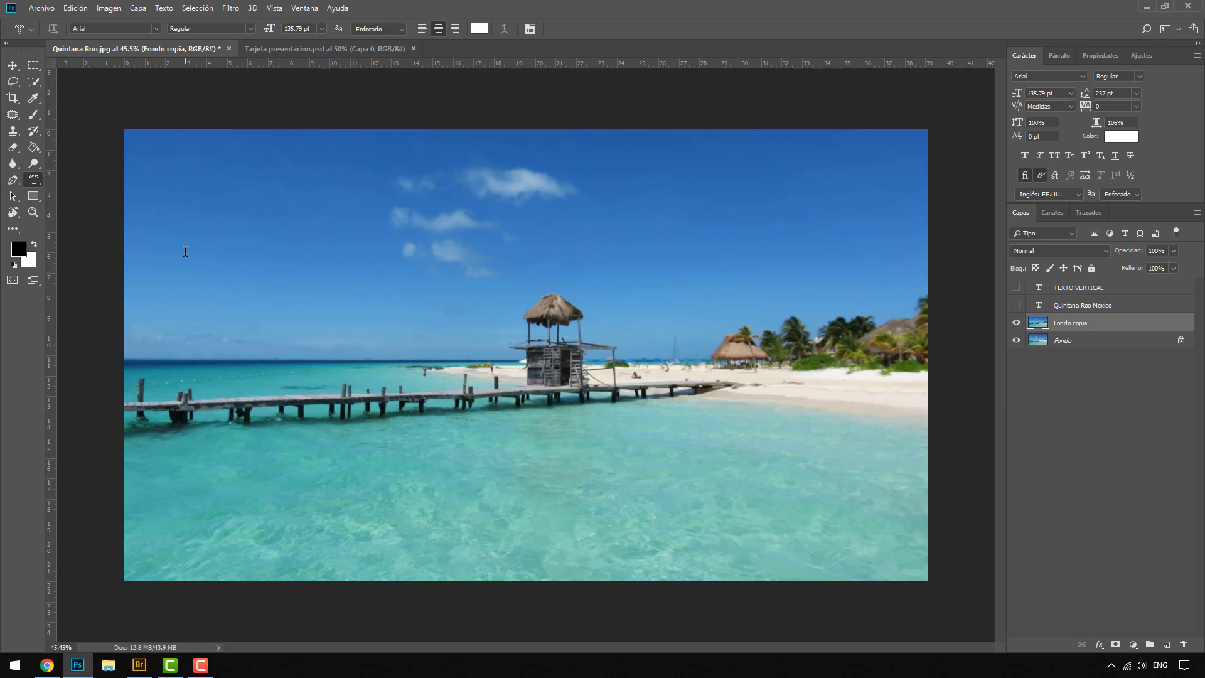
click(238, 314)
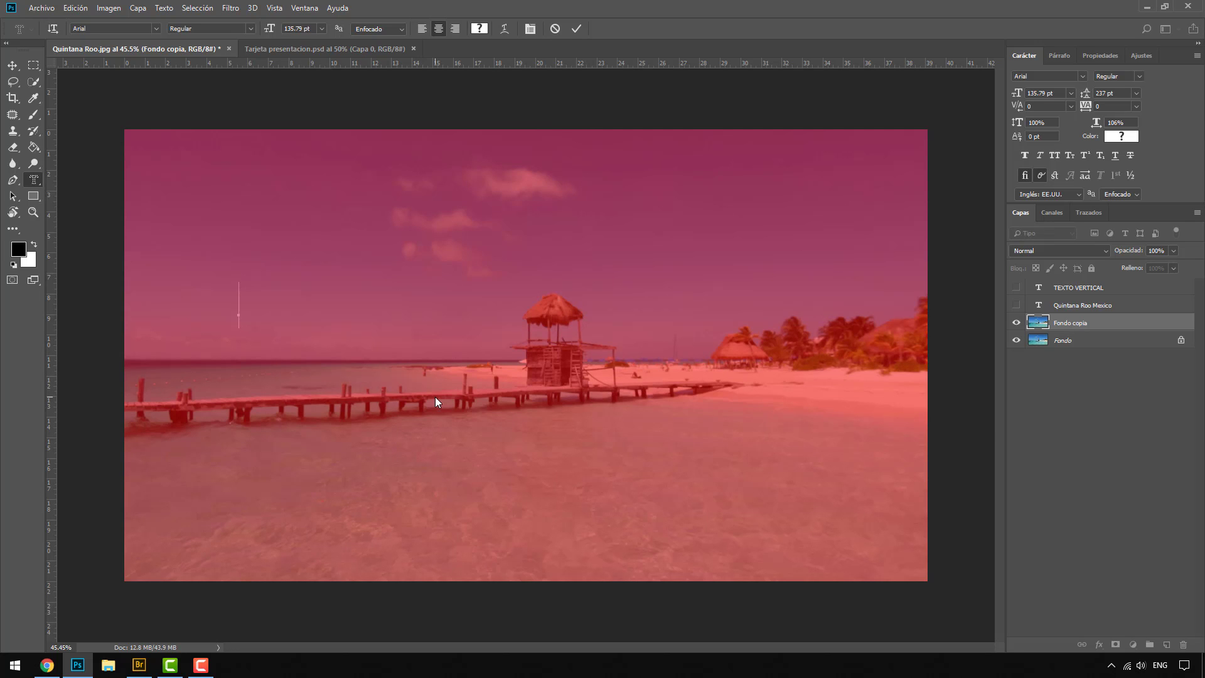
text(MASCARA)
text( DE TEXTO)
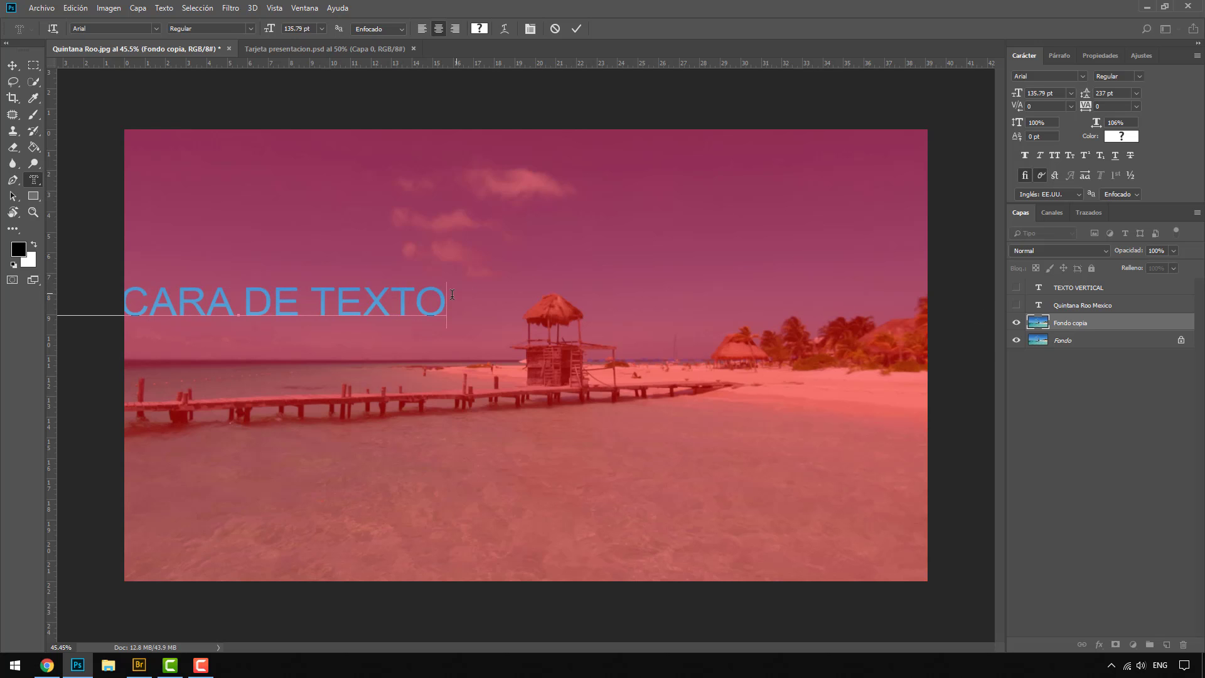
Step: Set the type mask text's font to Impact and commit it as a selection
drag(444, 300, 1, 290)
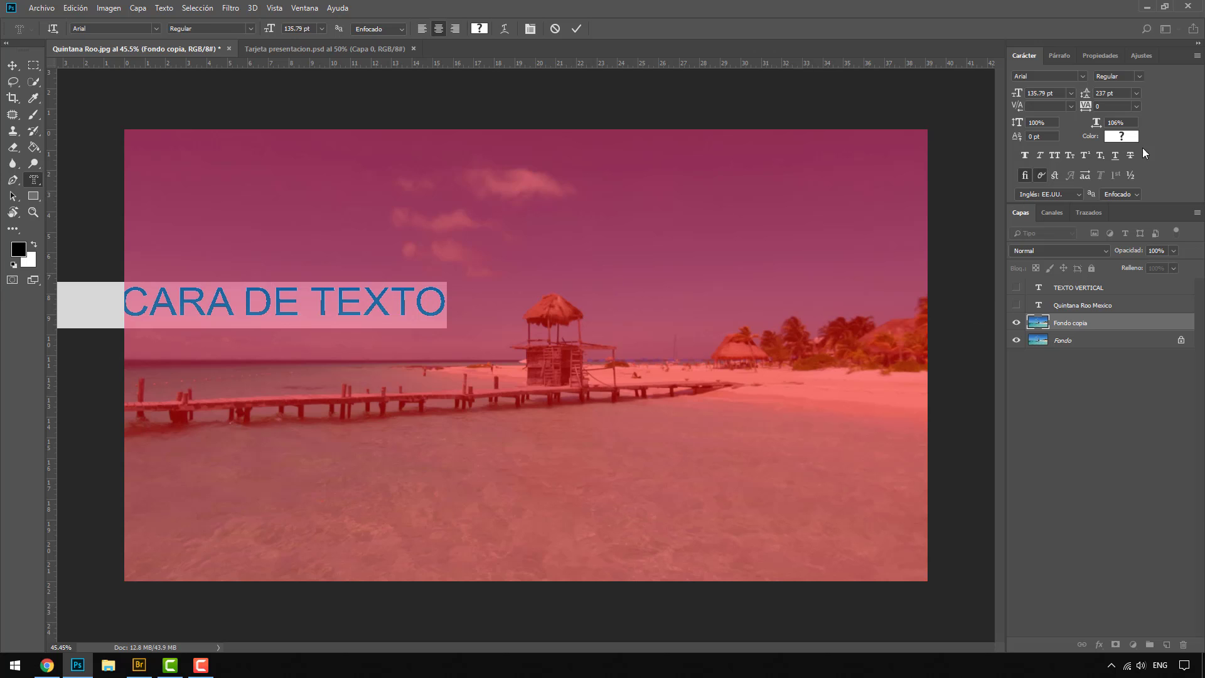
click(1082, 76)
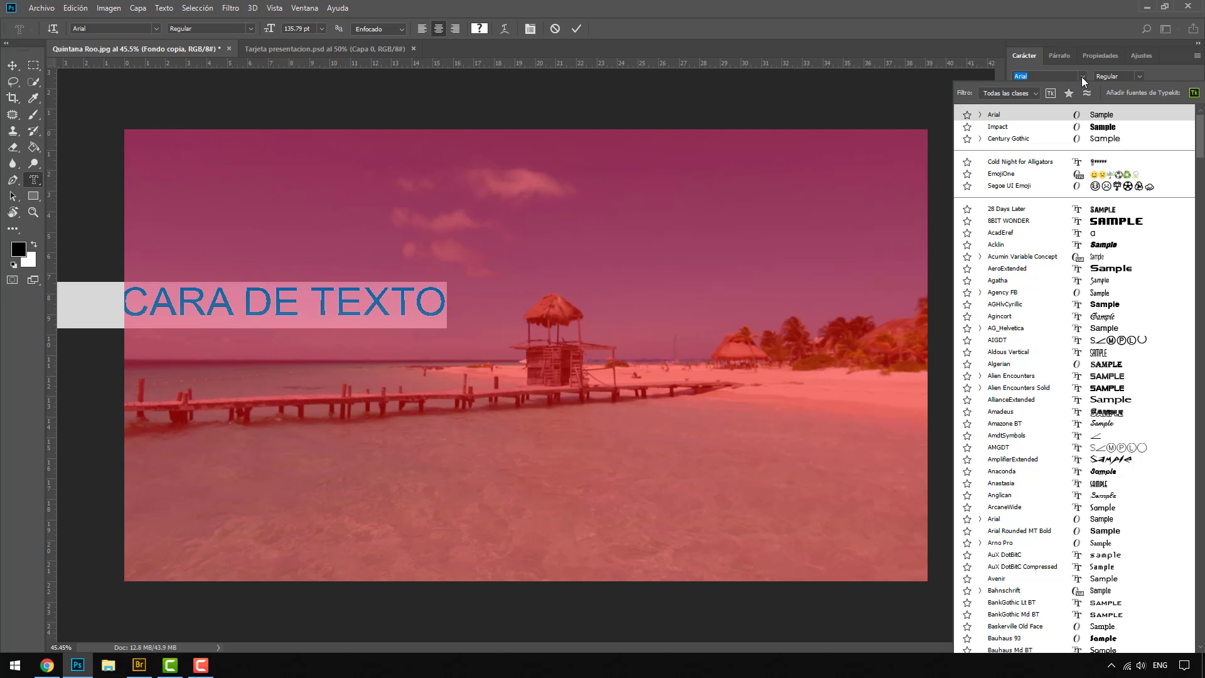
click(1033, 127)
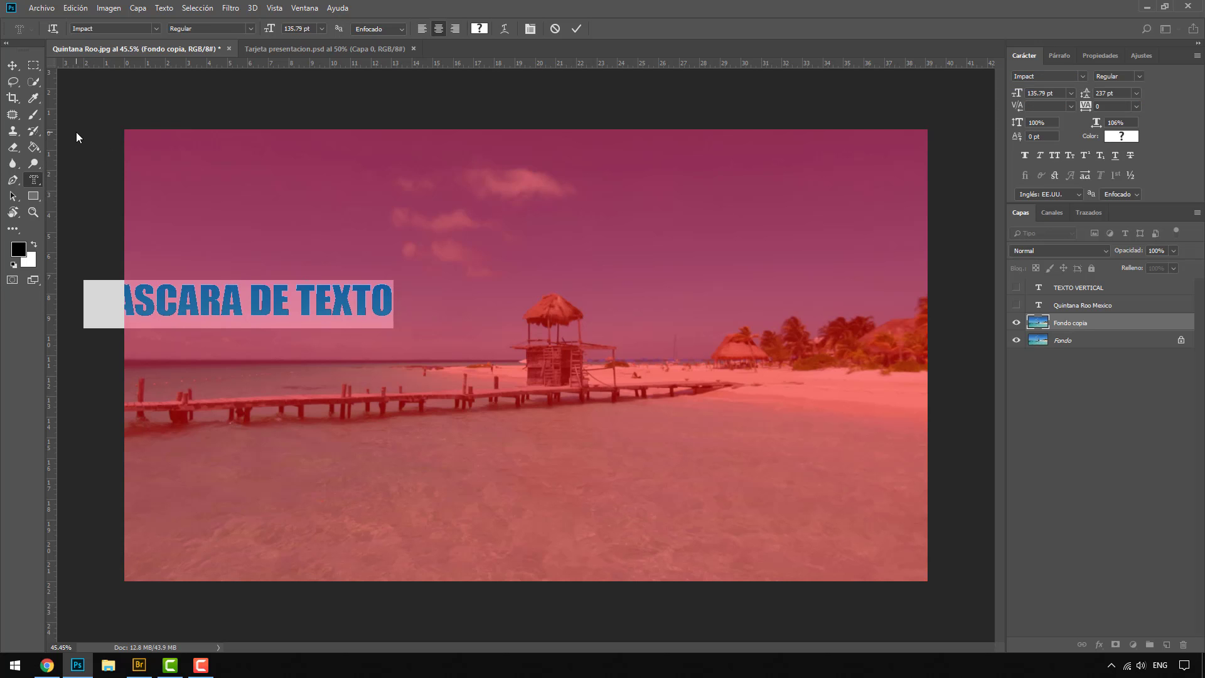
click(16, 66)
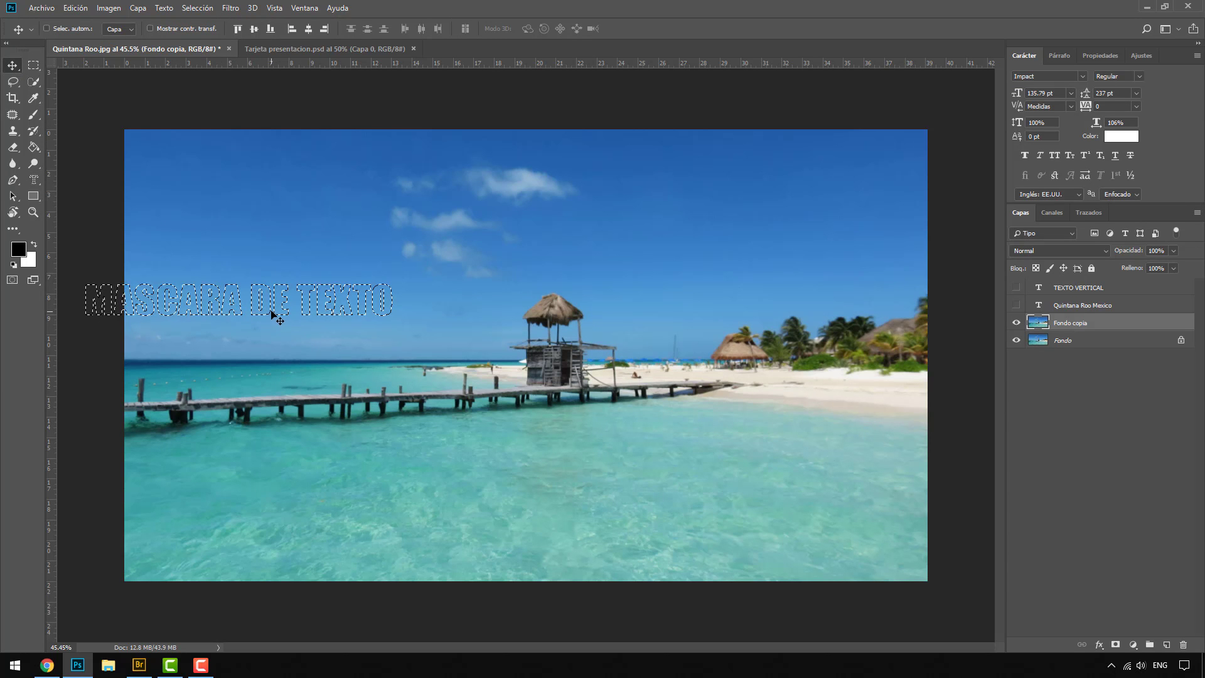
Step: Try moving the selected lettering down onto the water, inspect the cut-out with the Fondo layer hidden, and undo the move
drag(274, 316, 607, 476)
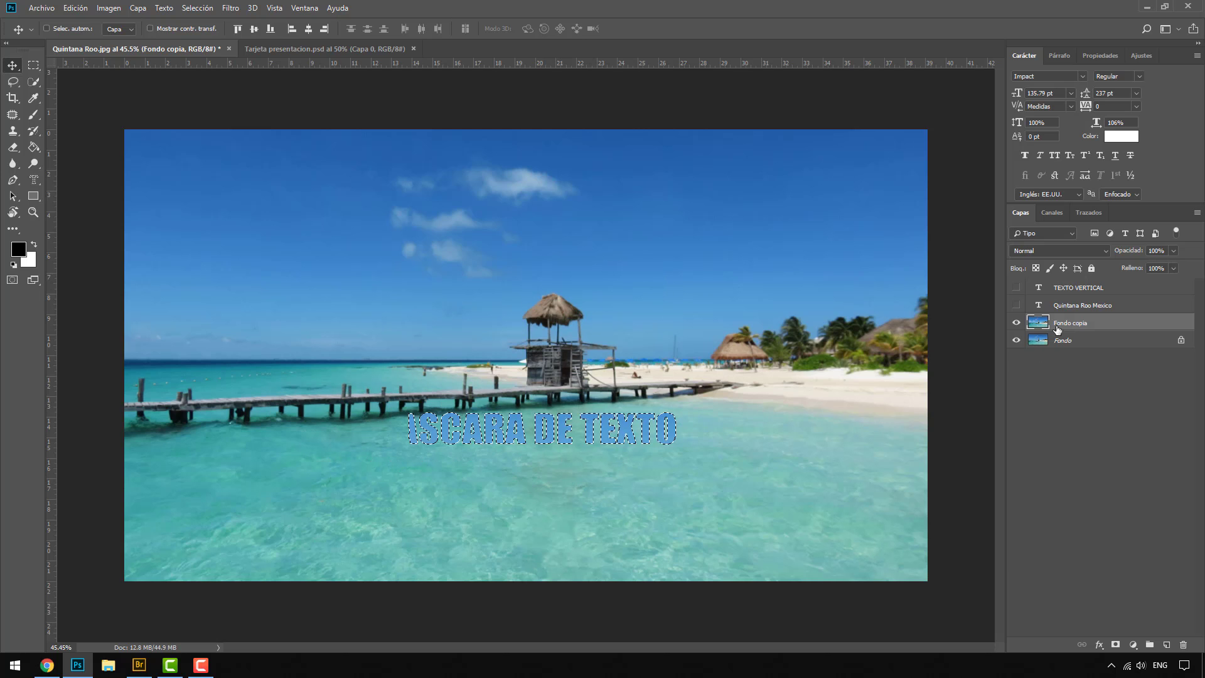
click(1016, 340)
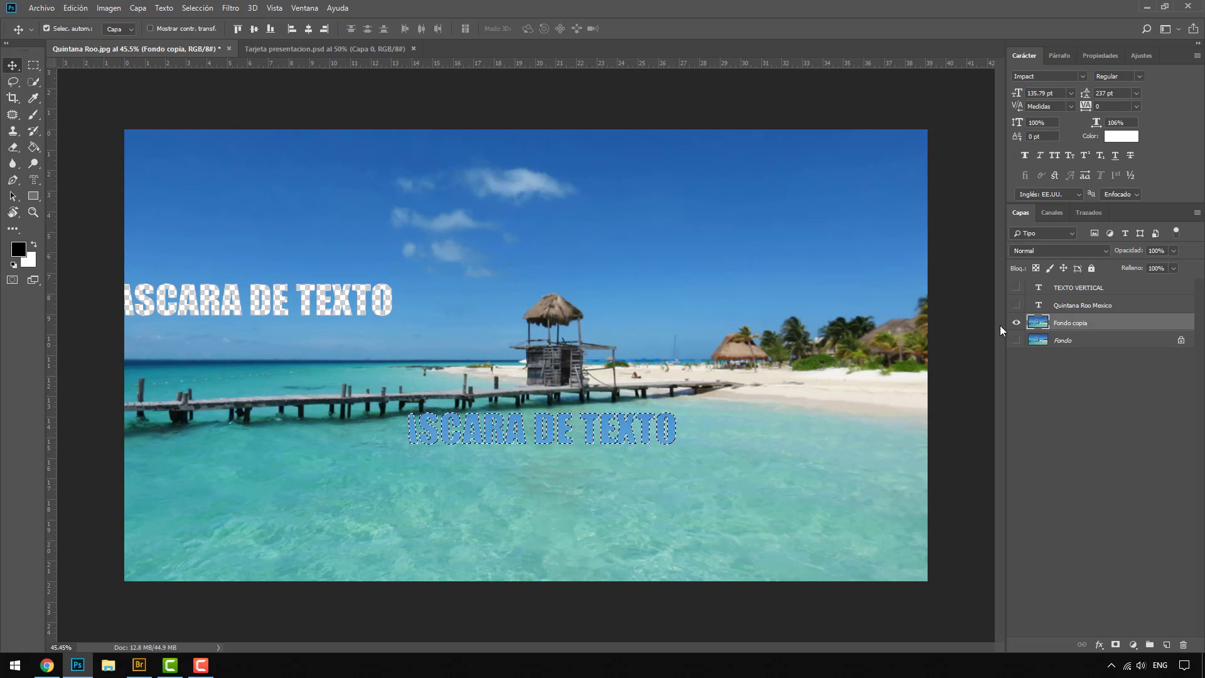
key(ctrl+z)
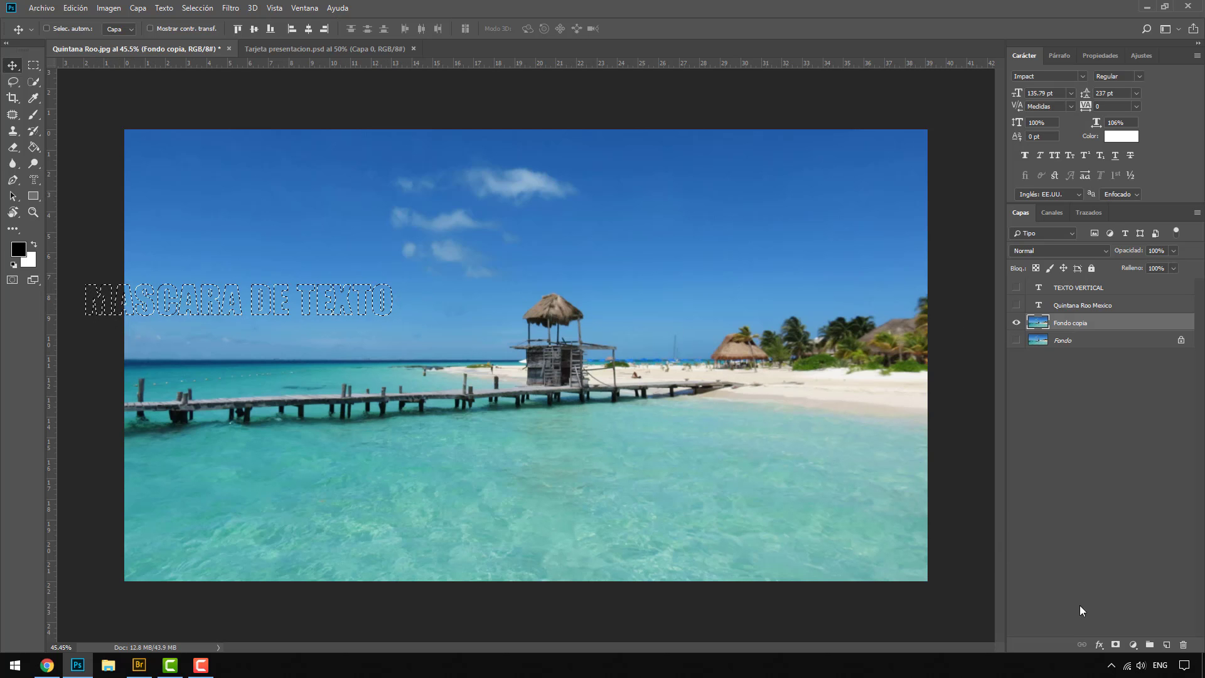
Step: Add a layer mask to Fondo copia from the text selection, view the mask alone, and return to the normal view
click(1116, 645)
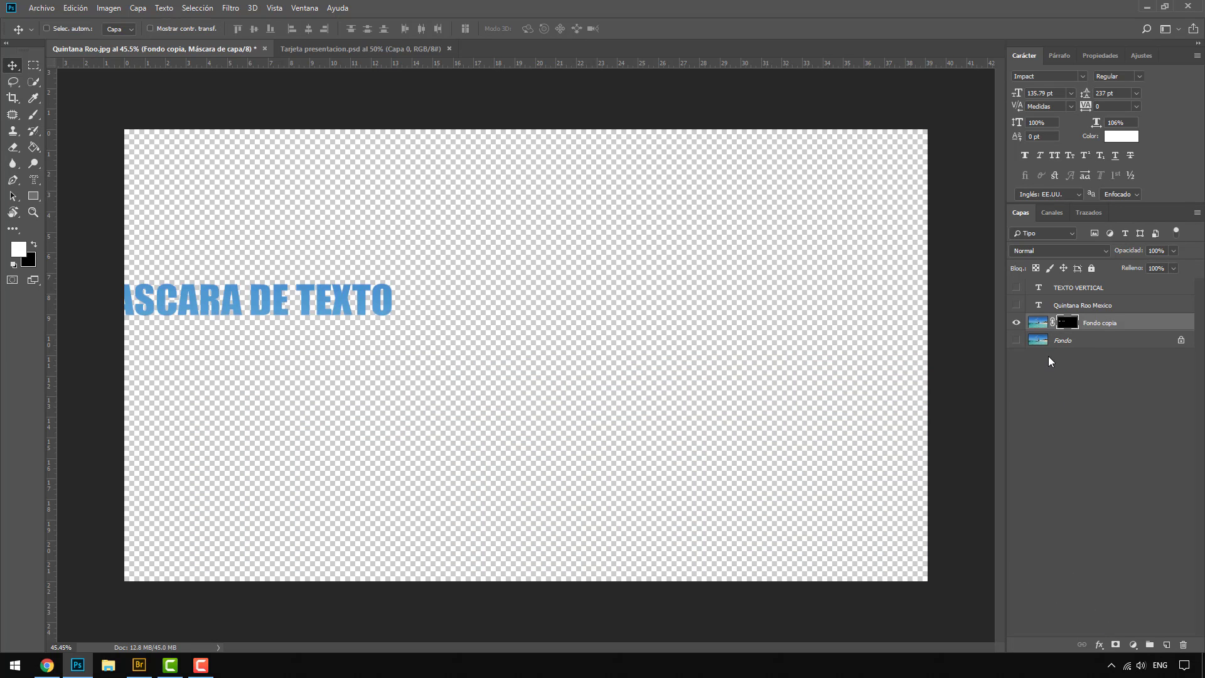
alt+click(1062, 323)
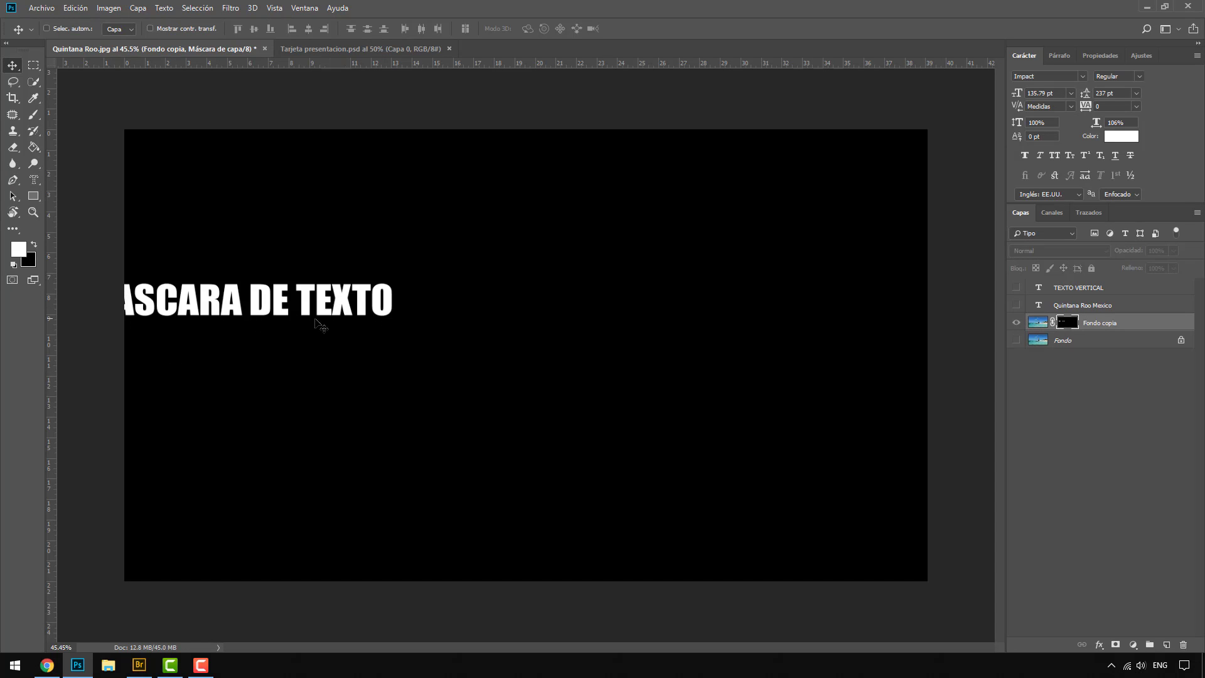
alt+click(1066, 323)
Step: Hide the Fondo copia layer and show the Fondo and Quintana Roo Mexico layers, leaving TEXTO VERTICAL hidden
click(1018, 323)
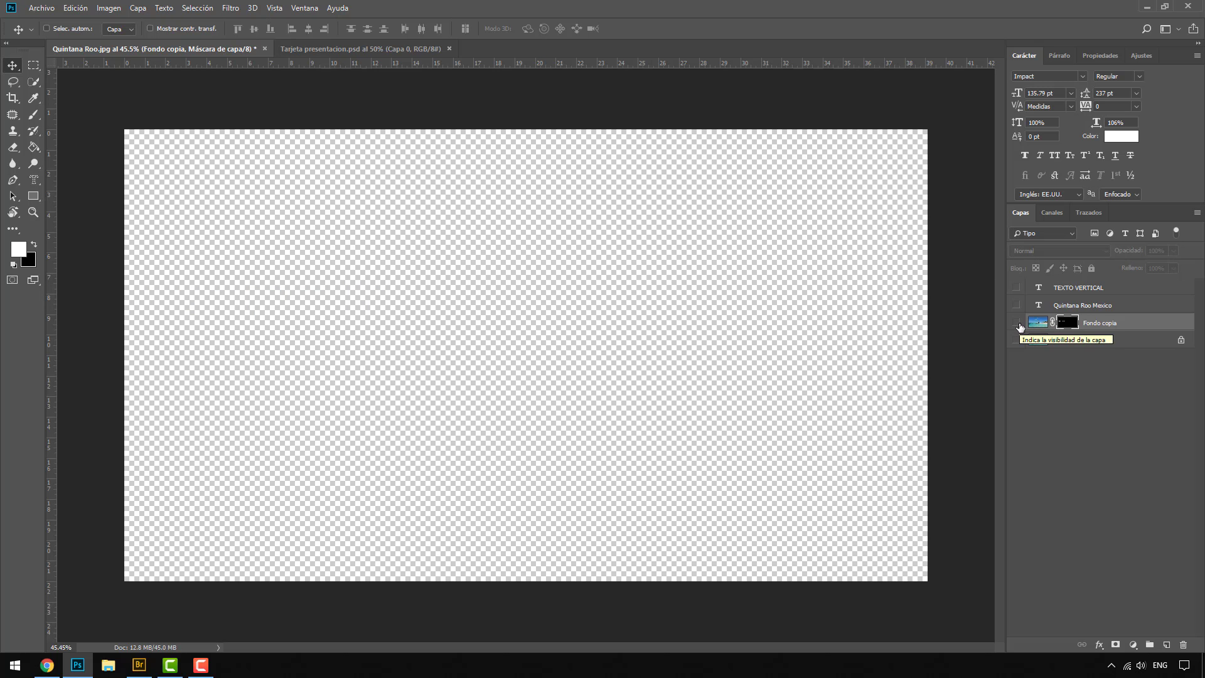
click(1017, 340)
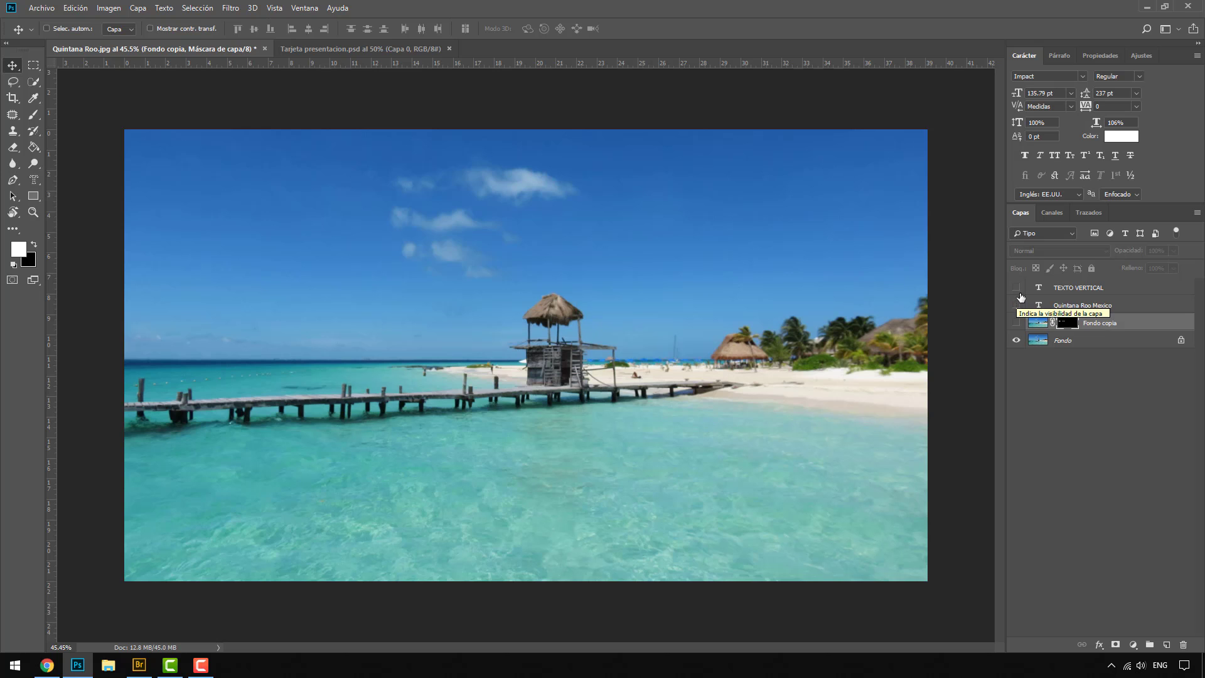
click(1017, 288)
click(1017, 289)
click(1017, 305)
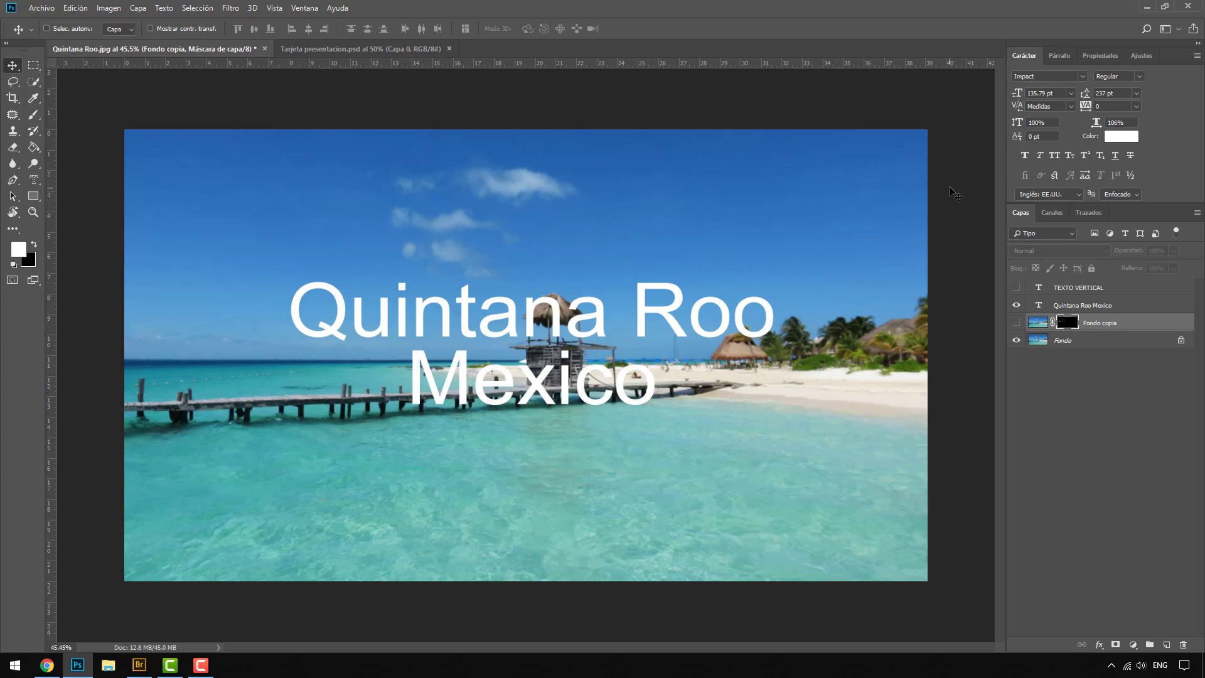
Step: Format the Quintana Roo Mexico title in all caps with the Impact font and nudge it slightly down
click(1076, 305)
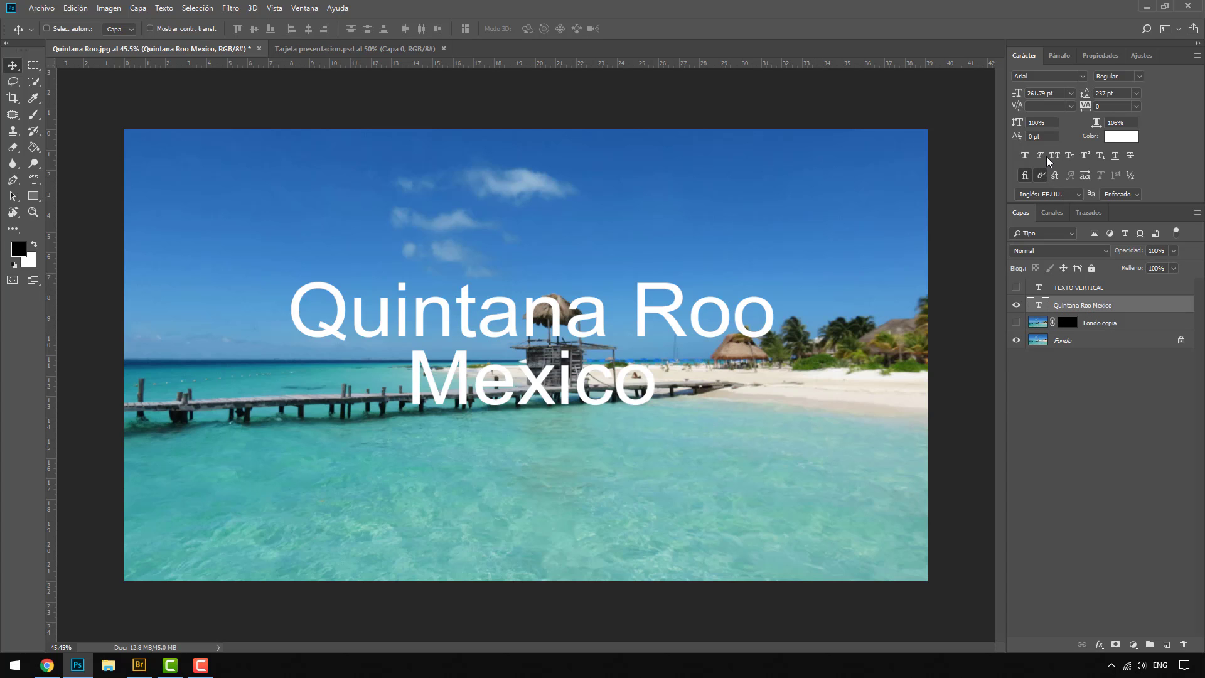
click(1057, 158)
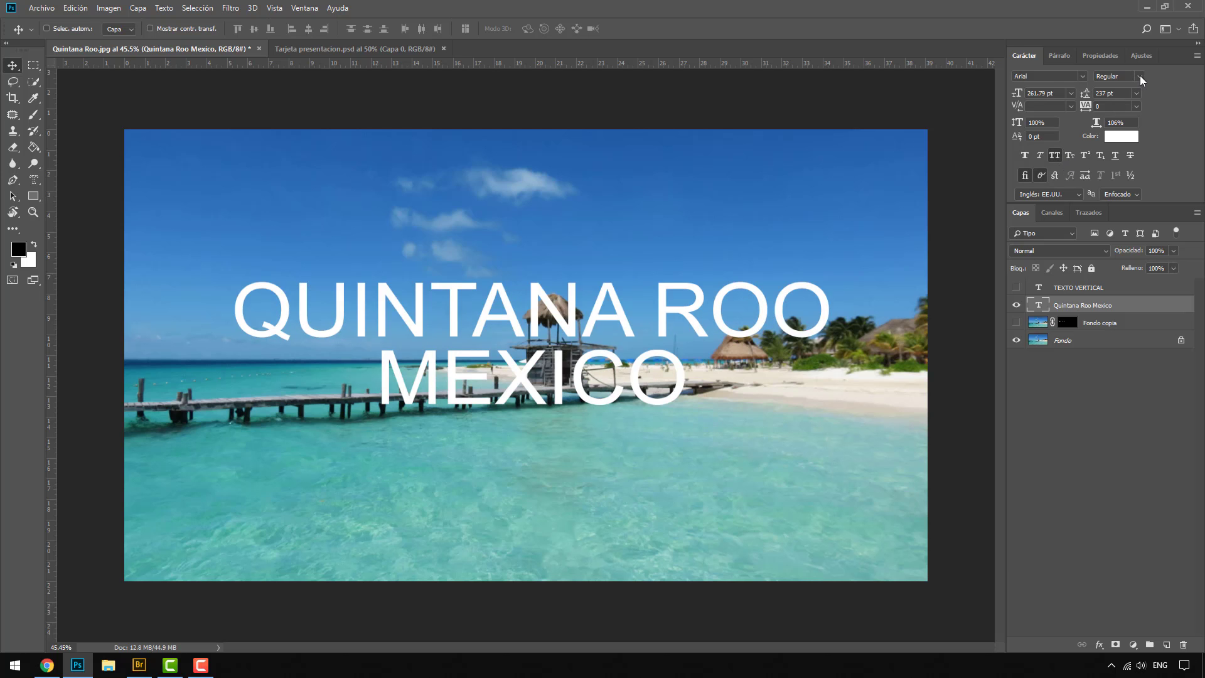
click(1140, 76)
click(1059, 82)
click(1063, 77)
click(1083, 76)
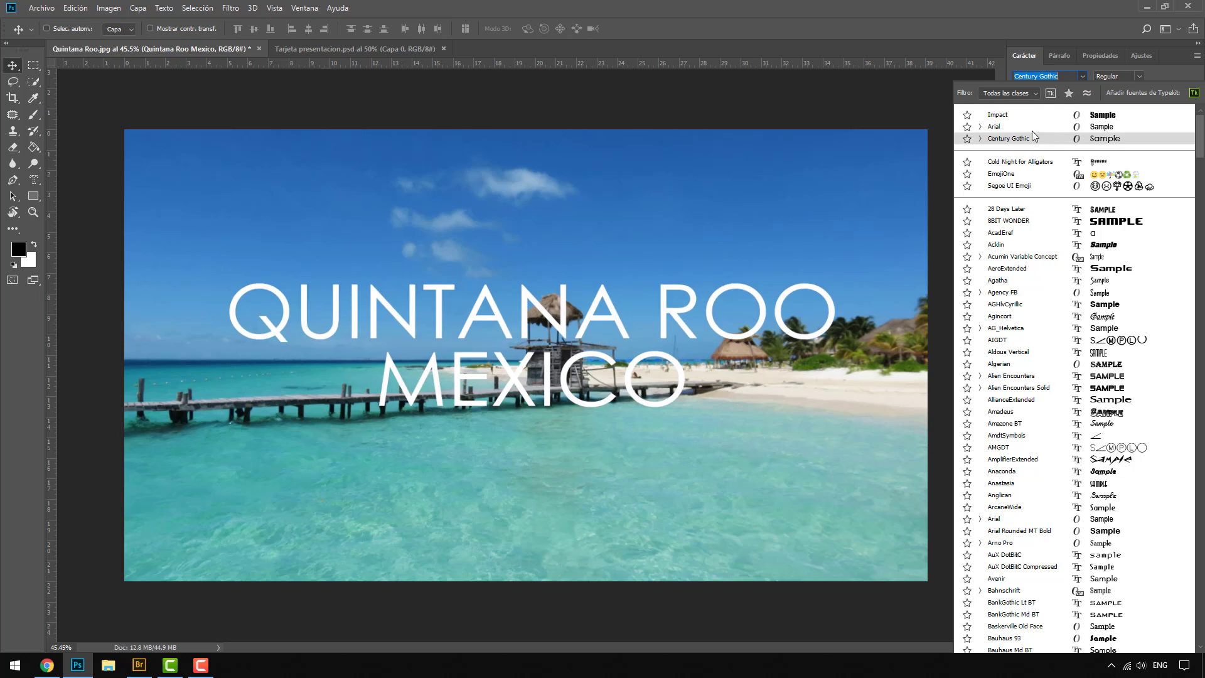
click(1033, 119)
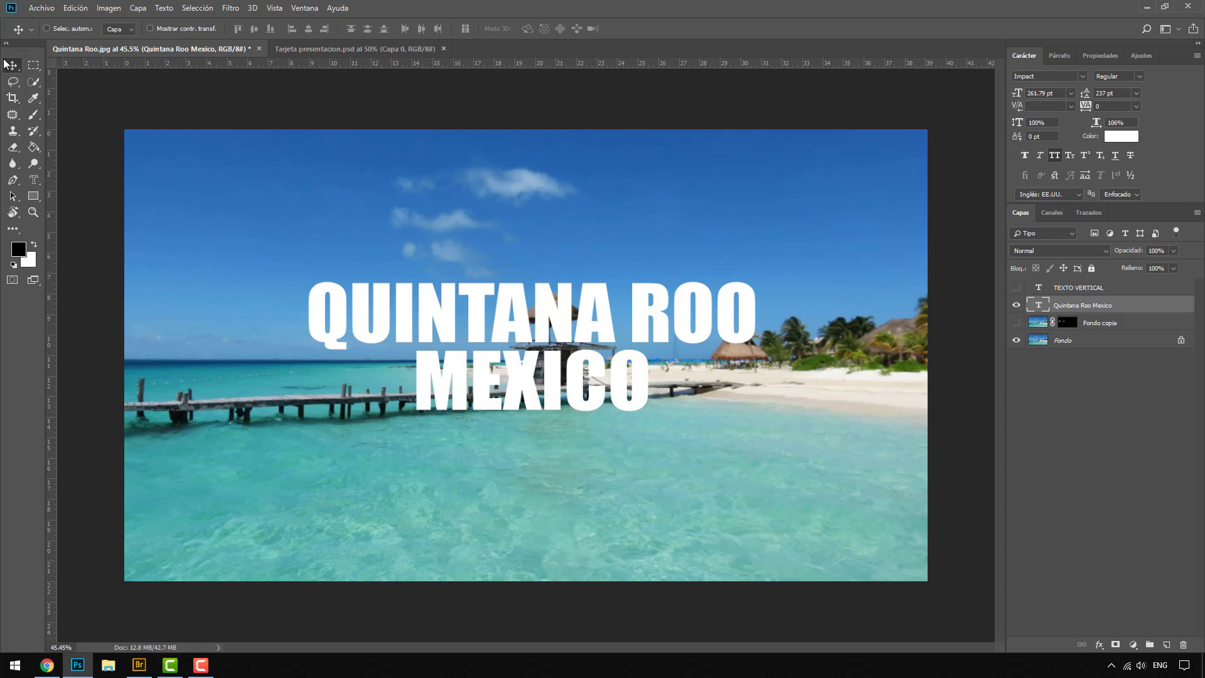
mouse_move(553, 332)
mouse_down()
mouse_move(579, 370)
mouse_move(568, 333)
mouse_move(552, 335)
mouse_up()
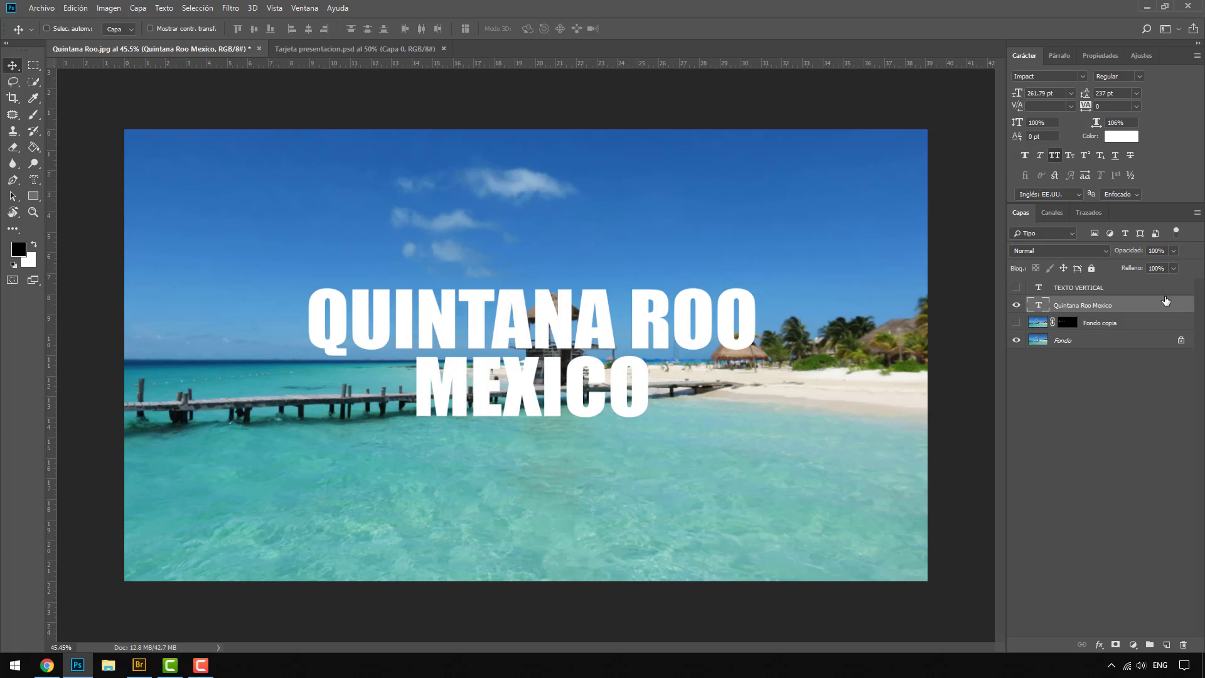
Step: Delete the TEXTO VERTICAL and Fondo copia layers and select the Quintana Roo Mexico layer
click(1092, 288)
key(Delete)
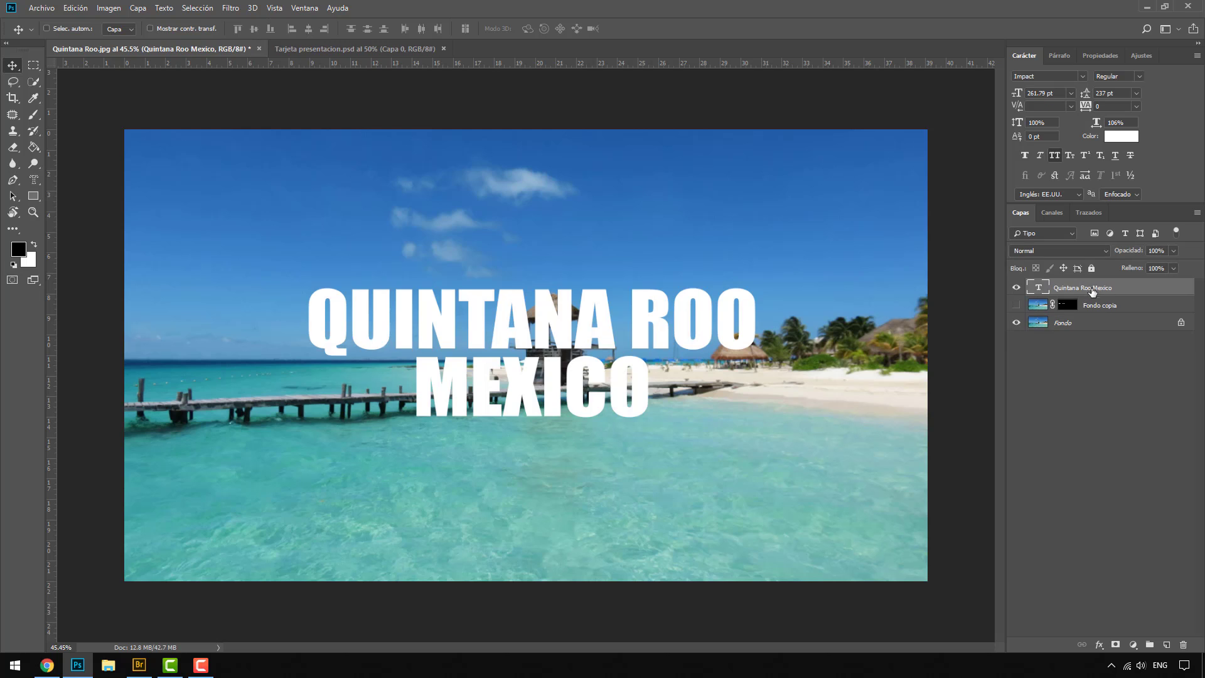
click(1100, 305)
key(Delete)
click(1081, 289)
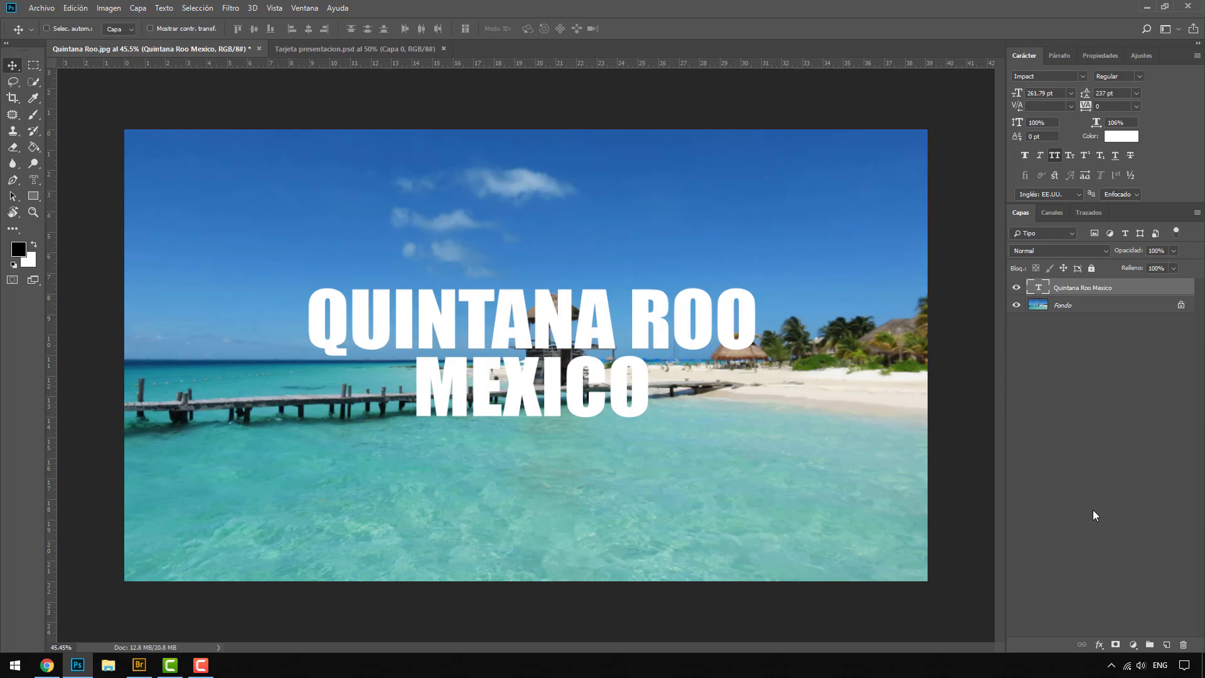
Step: Create a layer group named Textos and move the Quintana Roo Mexico text layer into it
click(1147, 647)
double_click(1065, 287)
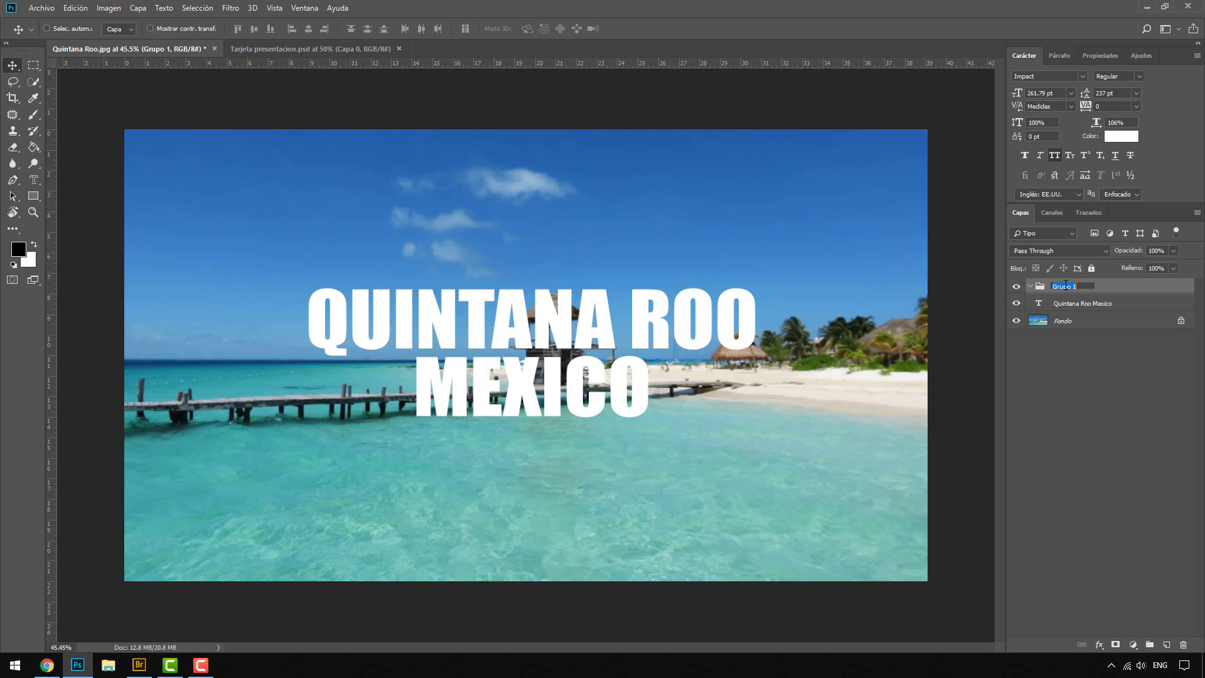
text(Textos)
key(Return)
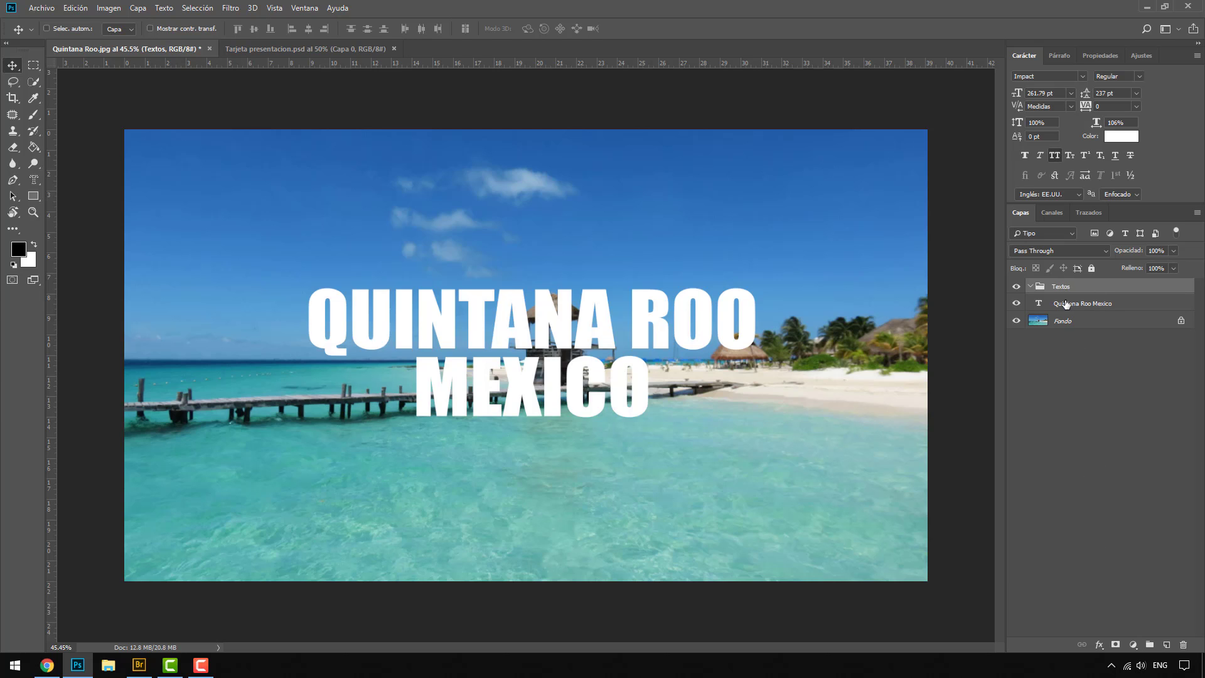
click(1062, 303)
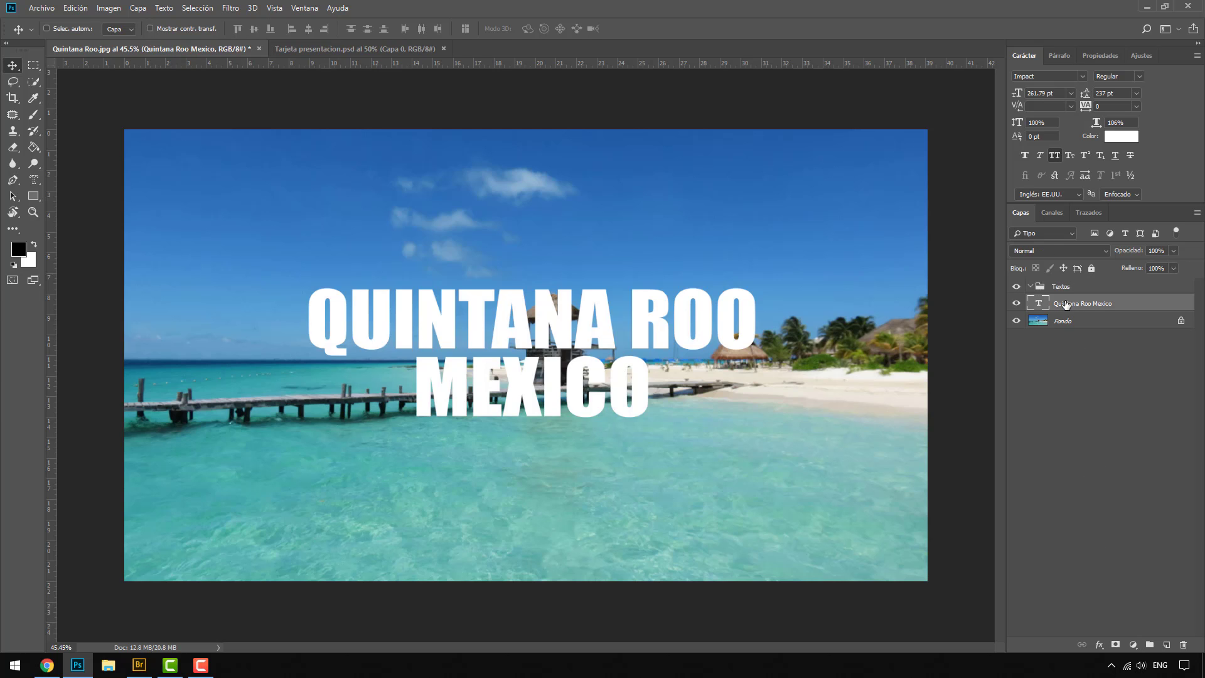
Step: Collapse the Textos group, check its effect by hiding and showing it, and expand it again
click(1030, 286)
click(1017, 287)
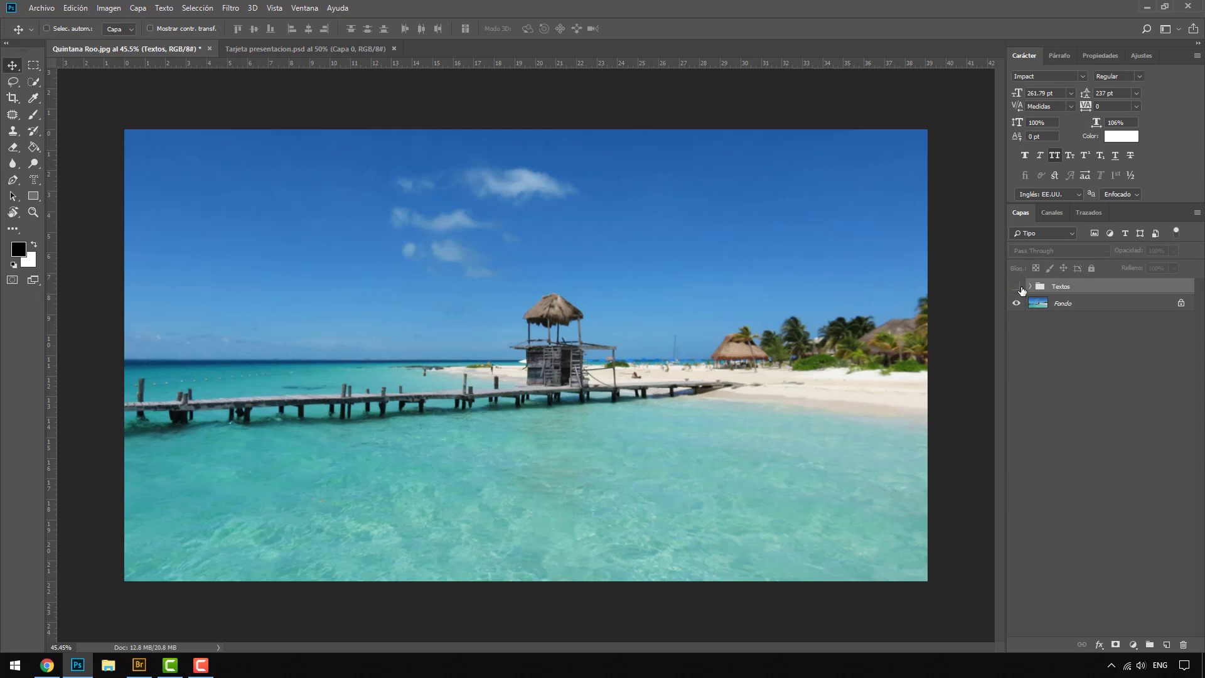
click(1018, 287)
click(1031, 288)
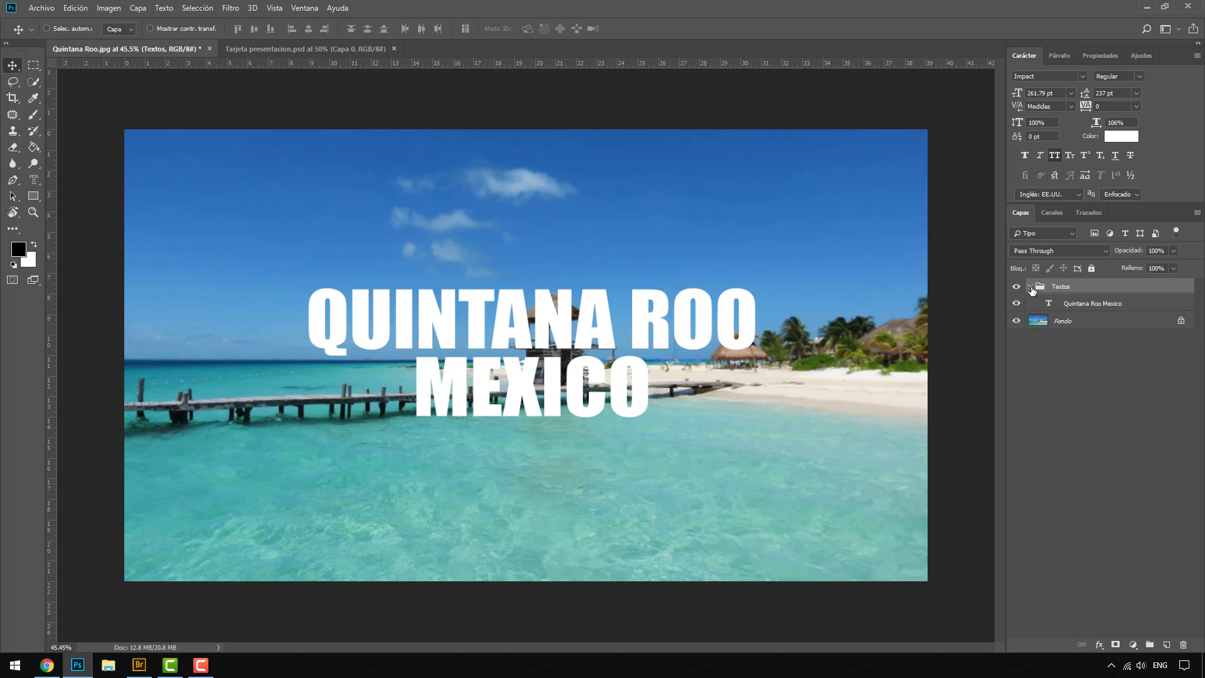
Step: Duplicate the Quintana Roo Mexico text layer, move the copy above the Textos group, and hide that group
click(1070, 303)
key(ctrl+j)
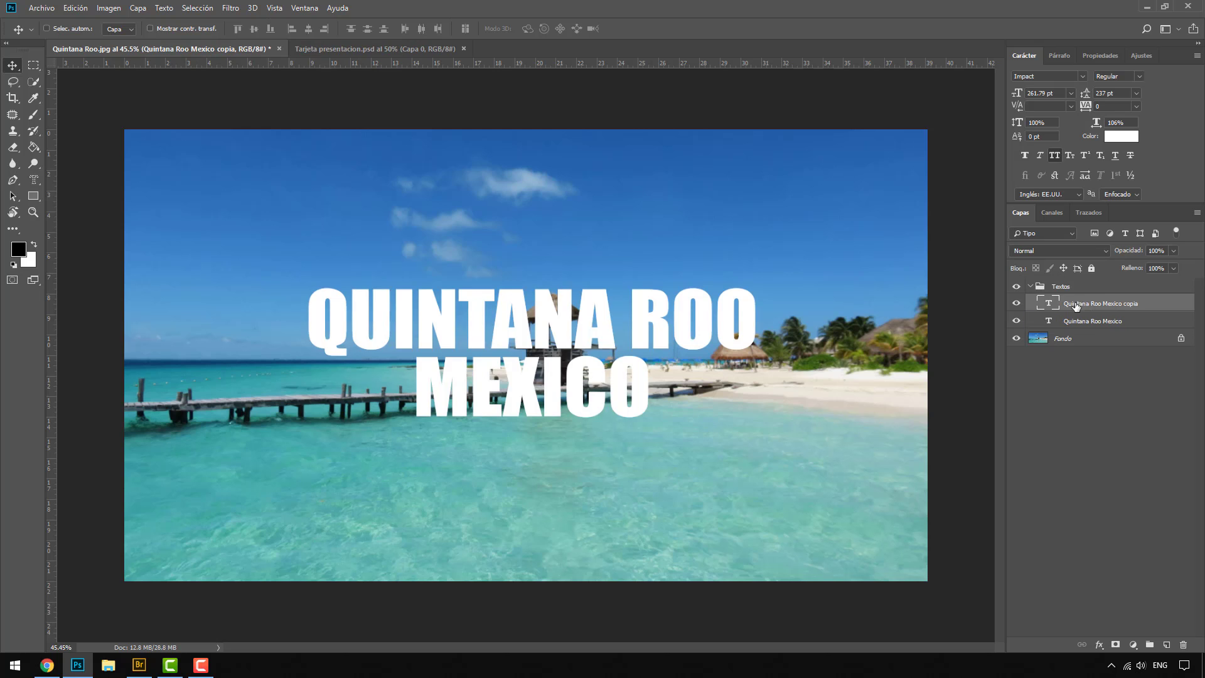
drag(1079, 303, 1070, 280)
click(1030, 304)
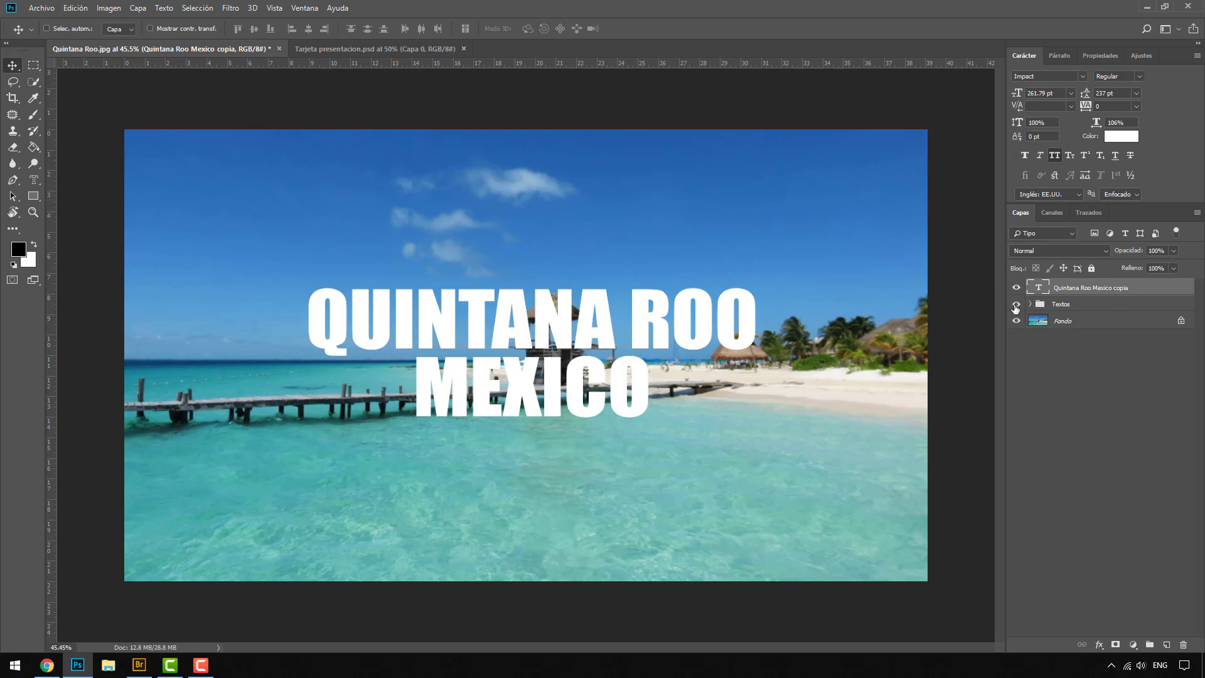
click(1016, 305)
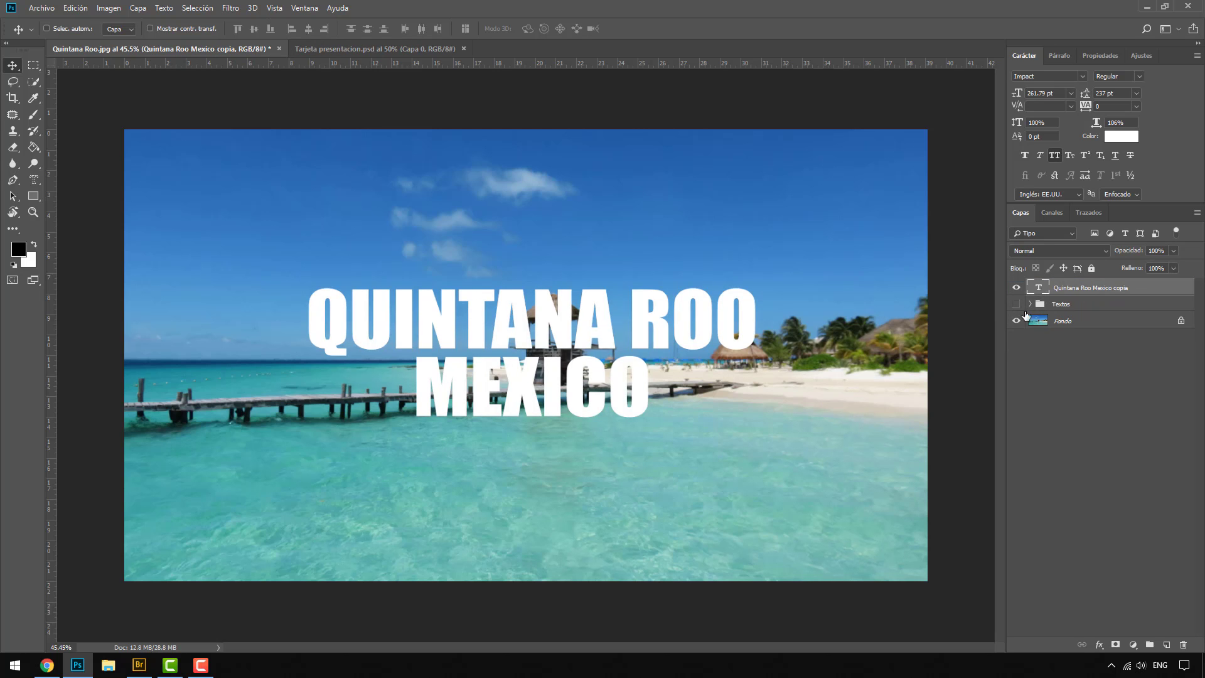
Step: Duplicate the Fondo layer, move the copy to the top of the layer stack, and hide it
click(1060, 326)
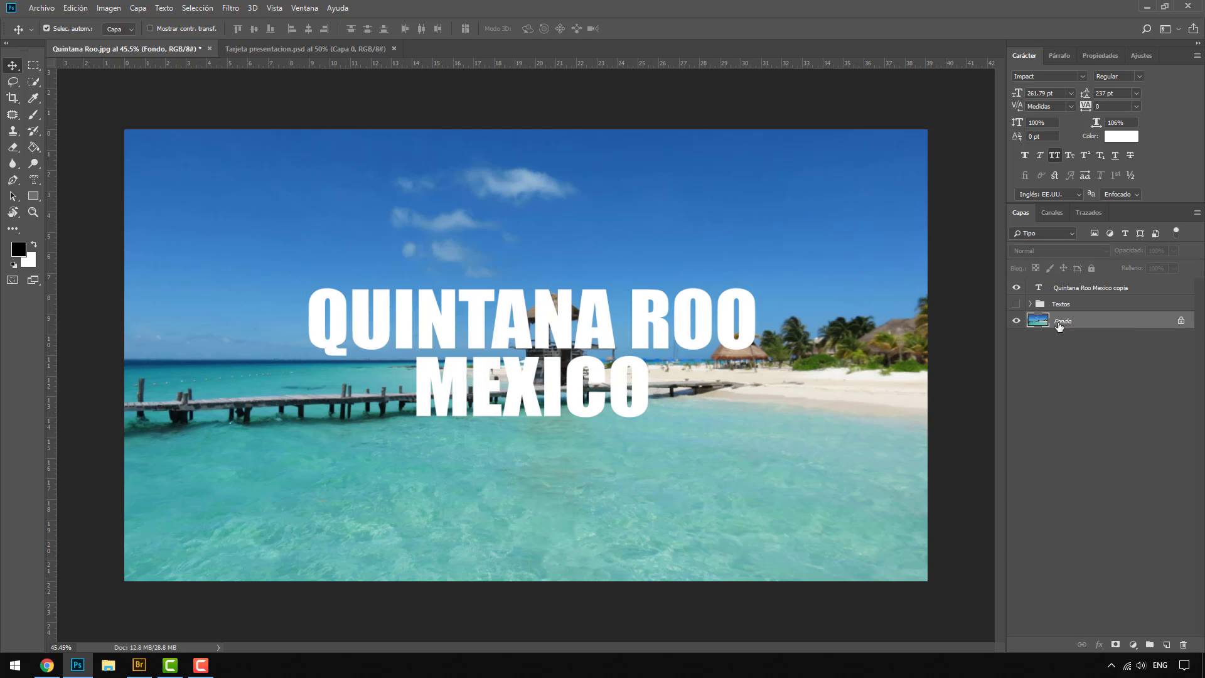
key(ctrl+j)
drag(1060, 326, 1065, 286)
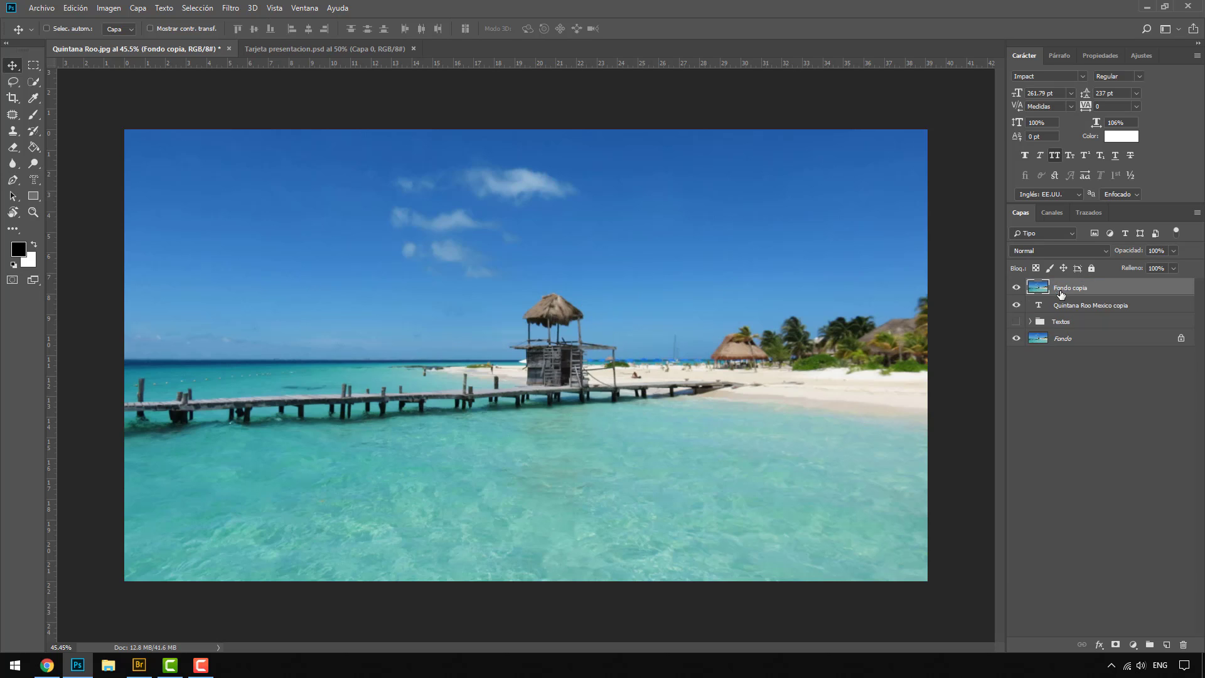
click(1017, 288)
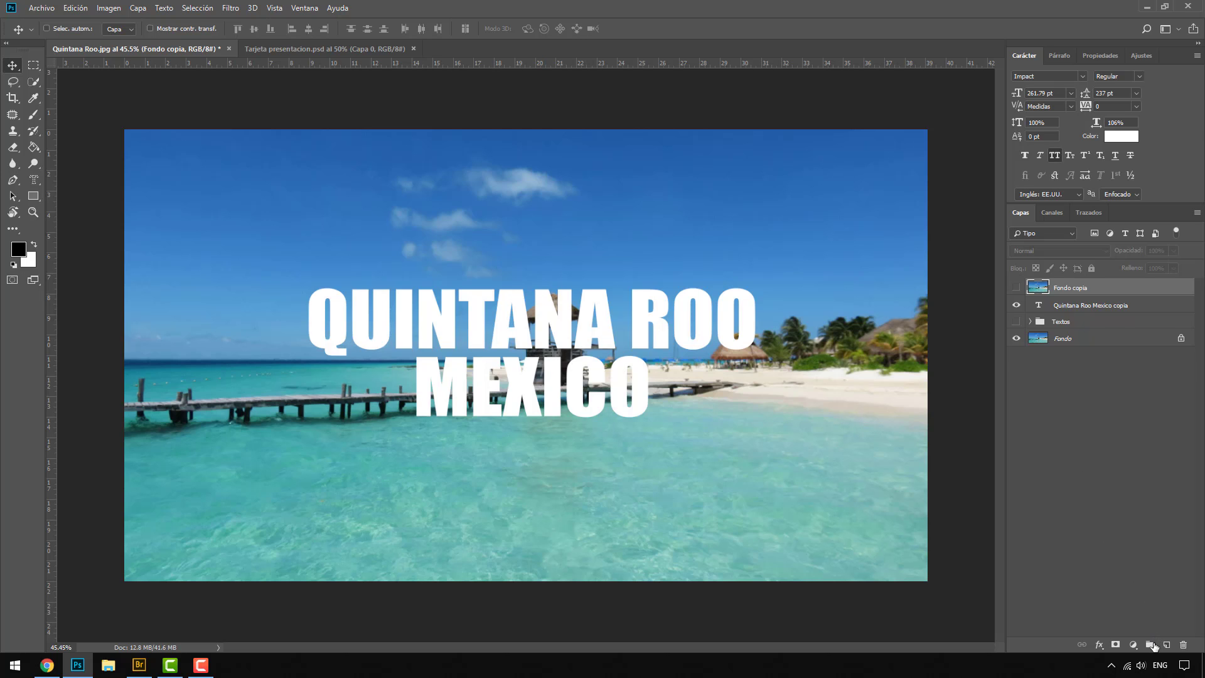
Step: Create a layer group named Comp Mask, move the Fondo copia layer into it, and show that layer
click(1149, 645)
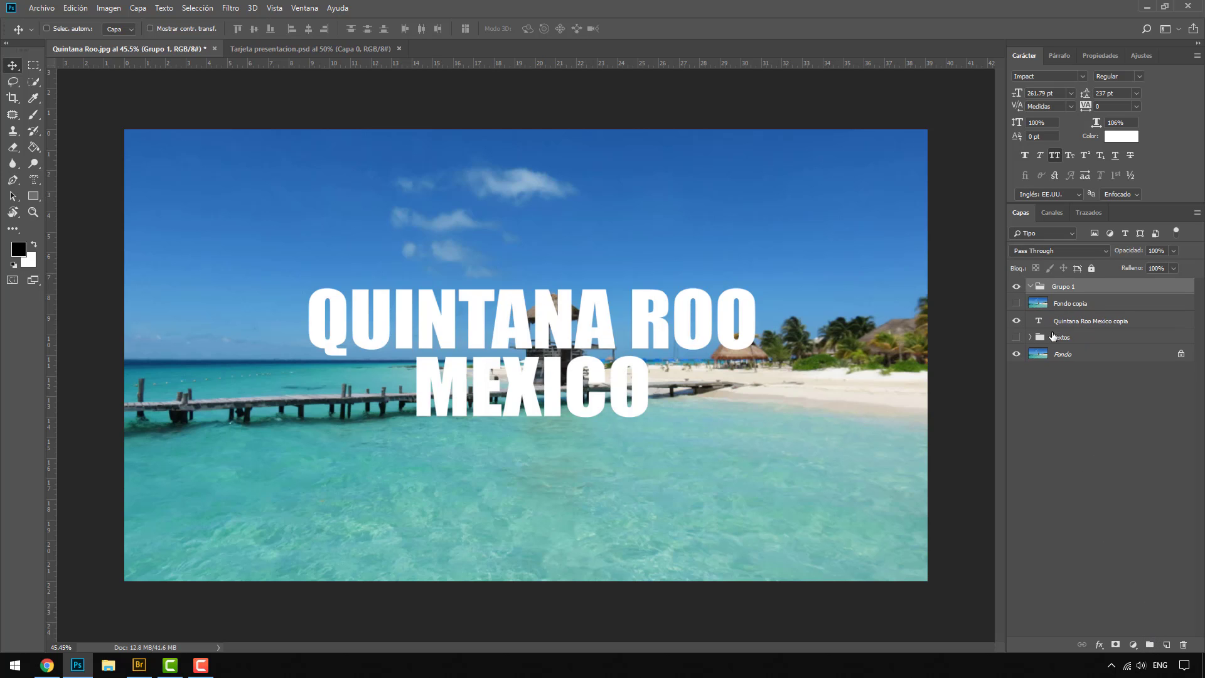
double_click(1062, 287)
text(Comp Mask)
key(Return)
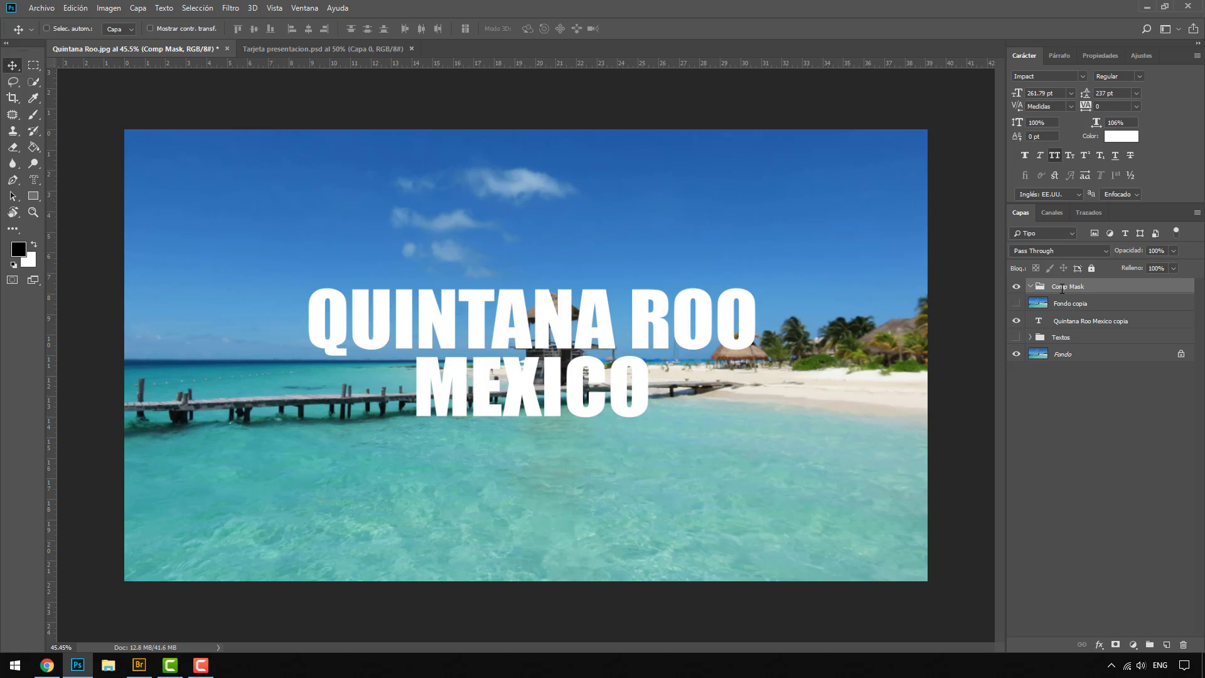
drag(1067, 304, 1070, 286)
click(1017, 302)
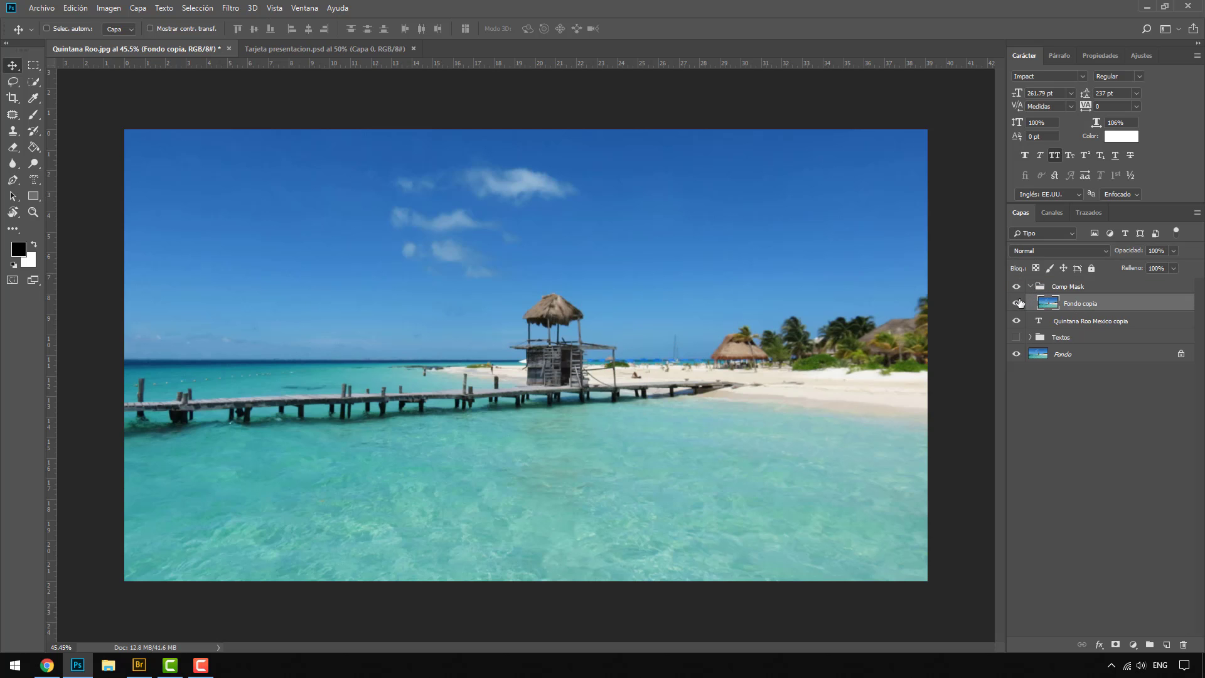
Step: Compare the image with the Comp Mask group hidden and shown, leaving the group collapsed and visible
click(1017, 287)
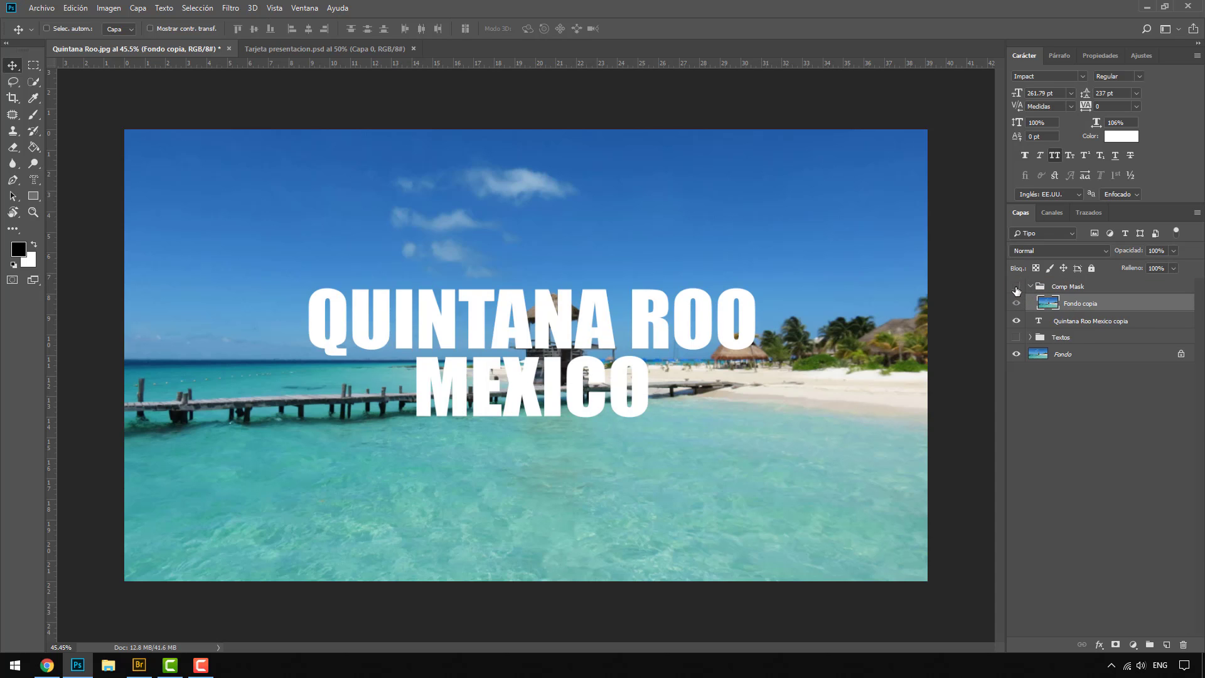
click(1017, 288)
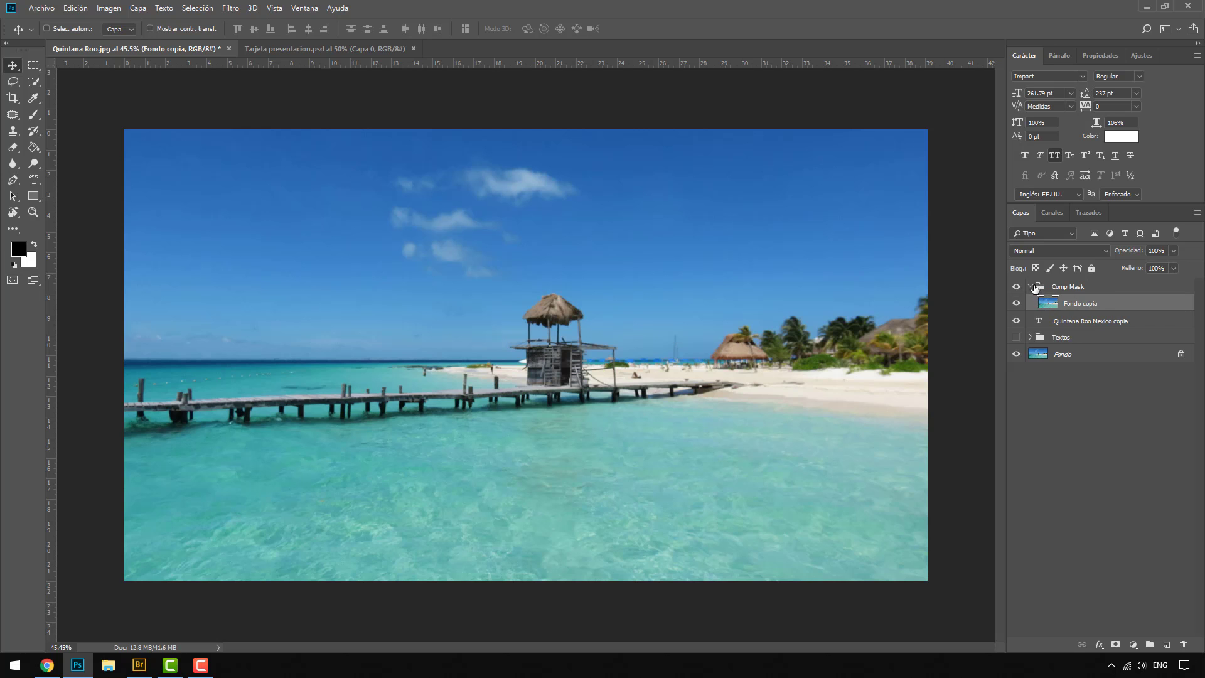
click(1035, 289)
click(1017, 287)
click(1031, 287)
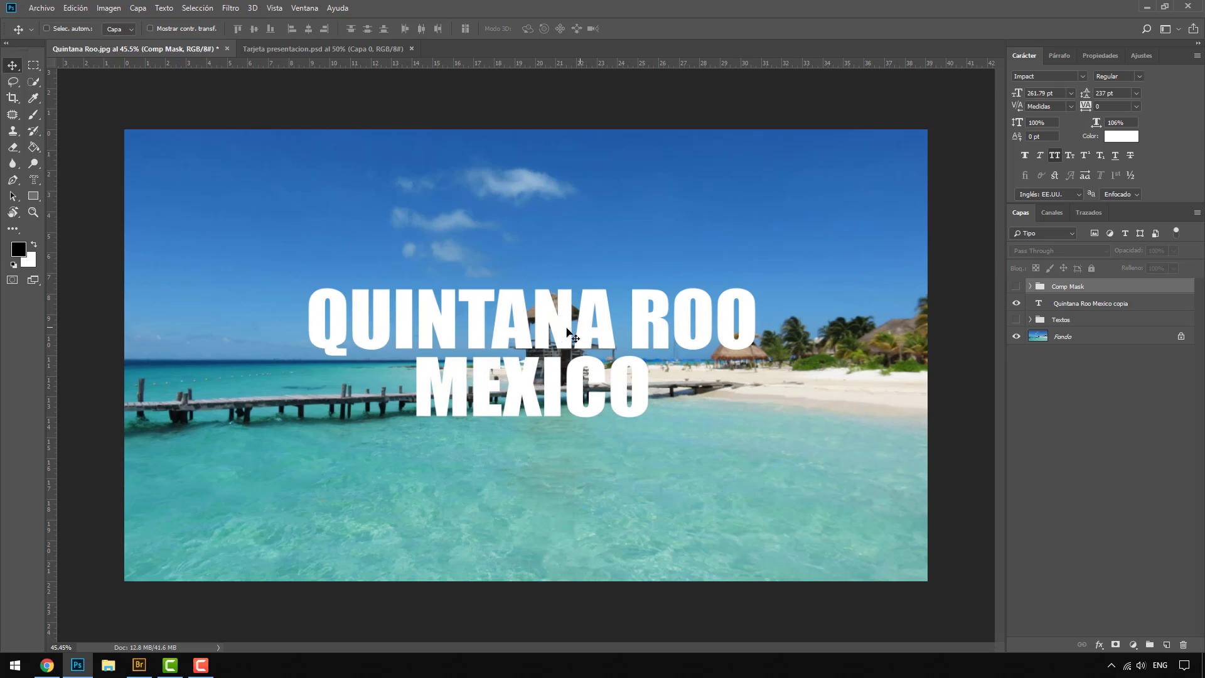
click(1073, 303)
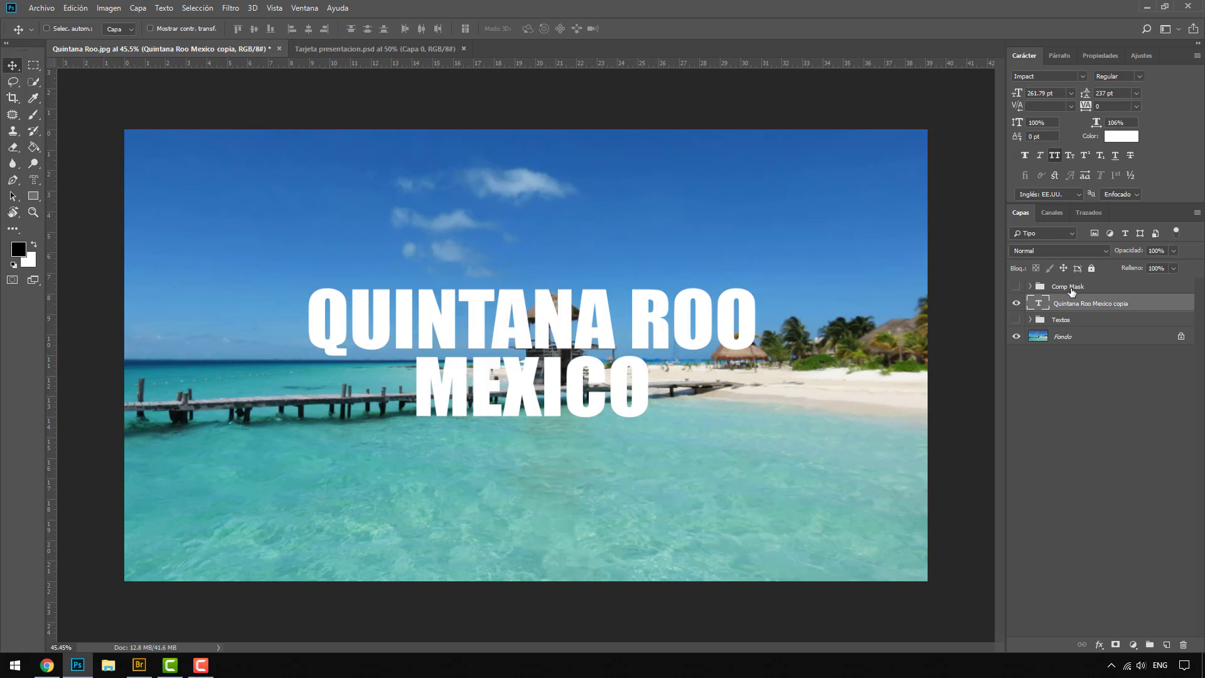
click(1016, 286)
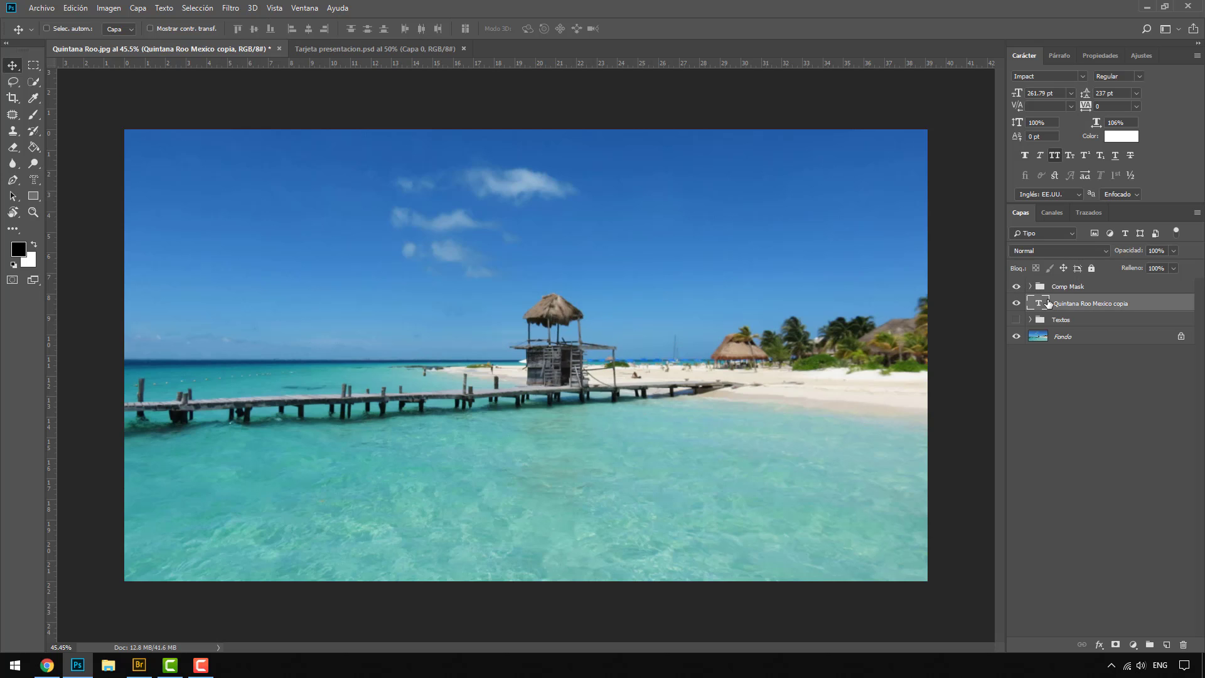
Step: Hide the Fondo layer and move the Quintana Roo Mexico copia layer into the Comp Mask group below Fondo copia
click(1016, 337)
shift+click(1069, 288)
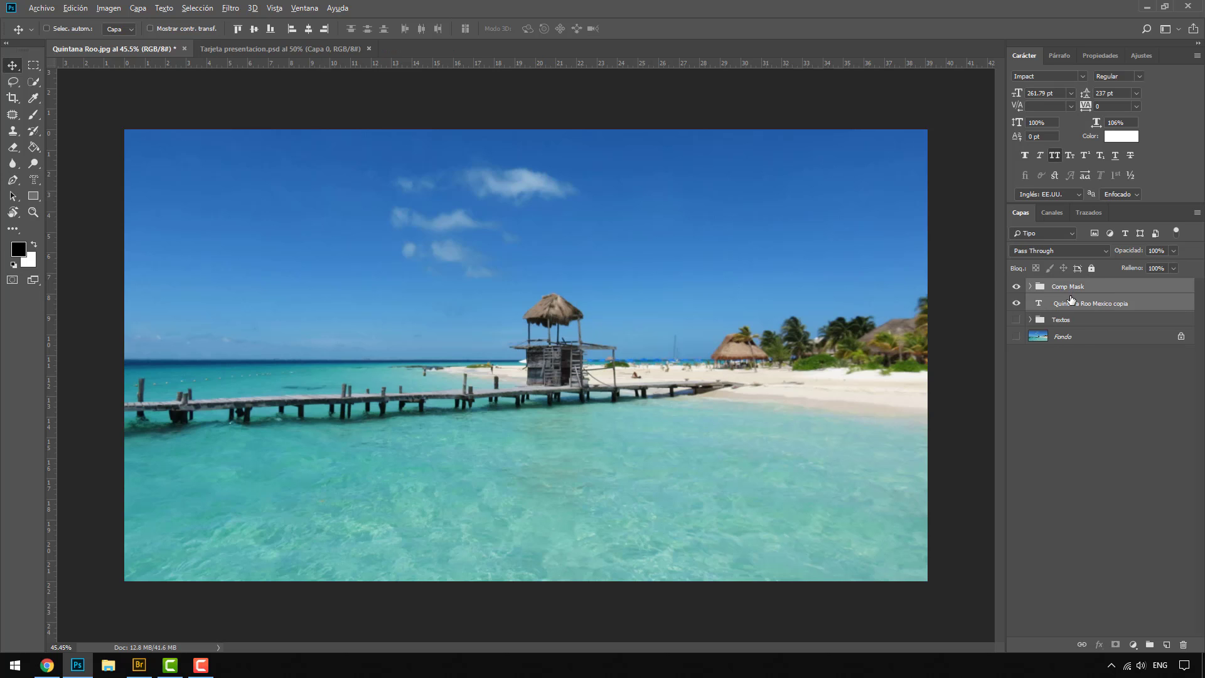
click(1030, 287)
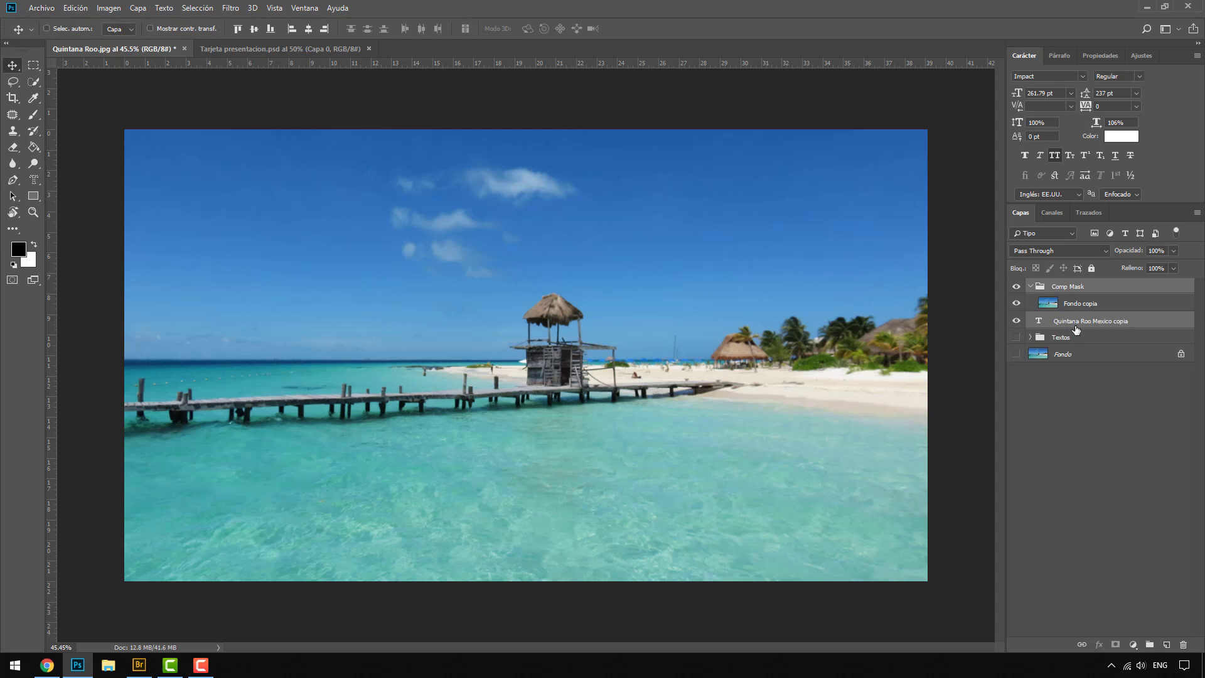
click(1084, 320)
click(1079, 305)
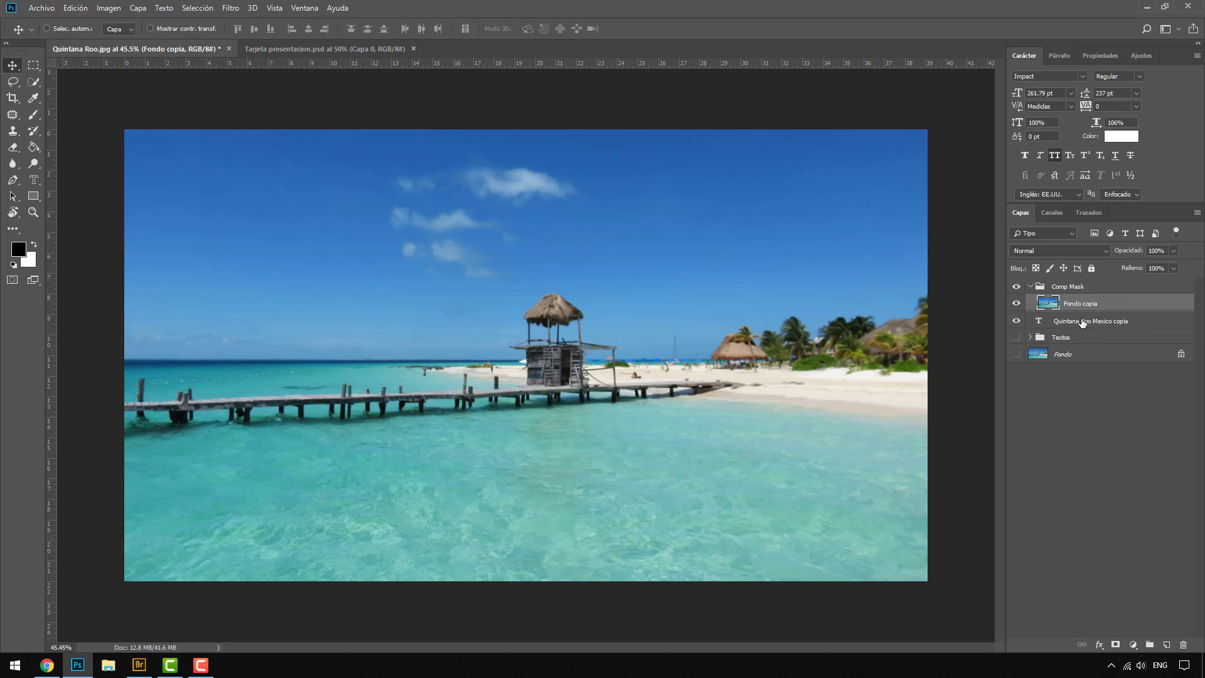
click(1072, 322)
mouse_move(1072, 324)
mouse_down()
mouse_move(1073, 300)
mouse_move(1077, 329)
mouse_up()
Step: Clip the Fondo copia photo to the Quintana Roo Mexico copia text layer with a clipping mask
click(1078, 305)
shift+click(1078, 321)
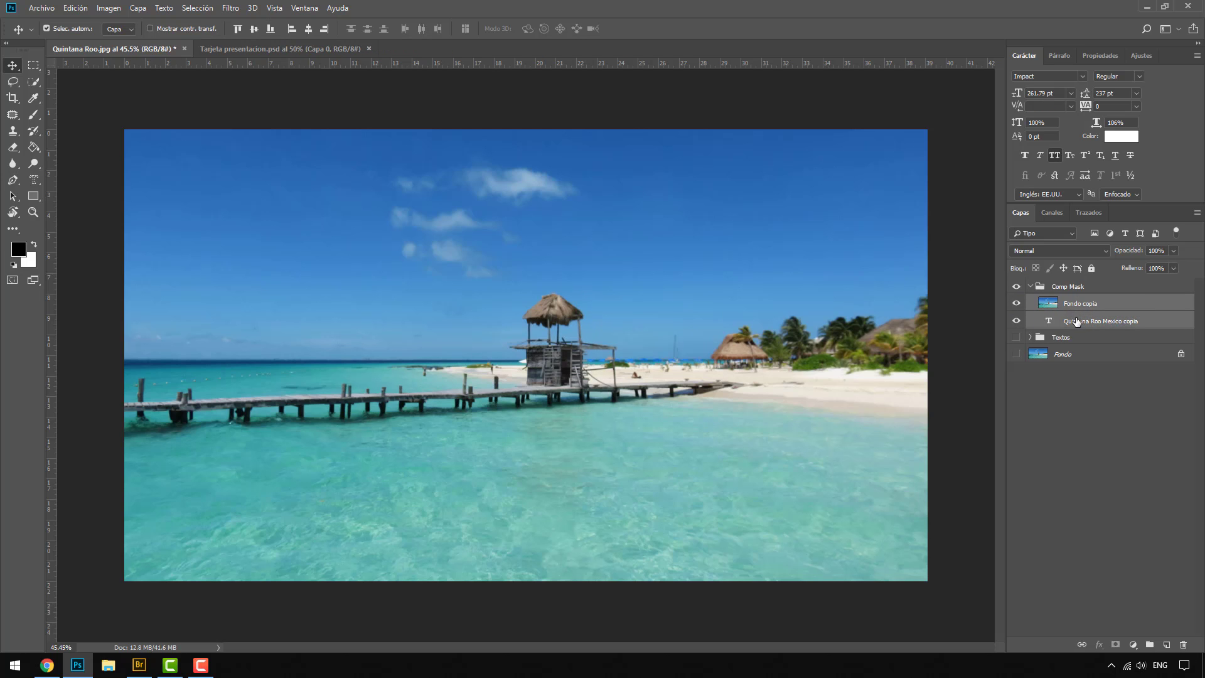
drag(1078, 313, 1073, 305)
alt+click(1073, 306)
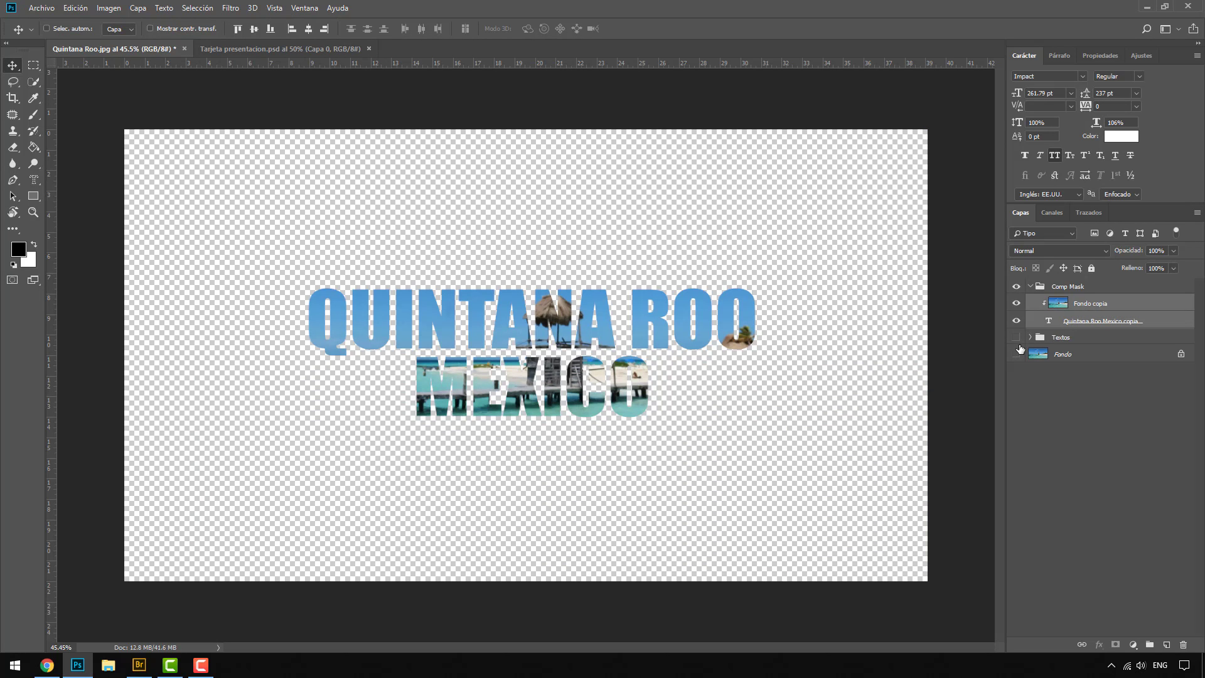
Step: Duplicate the hidden Fondo layer, place the copy between the Comp Mask and Textos groups, and make it visible
click(1067, 354)
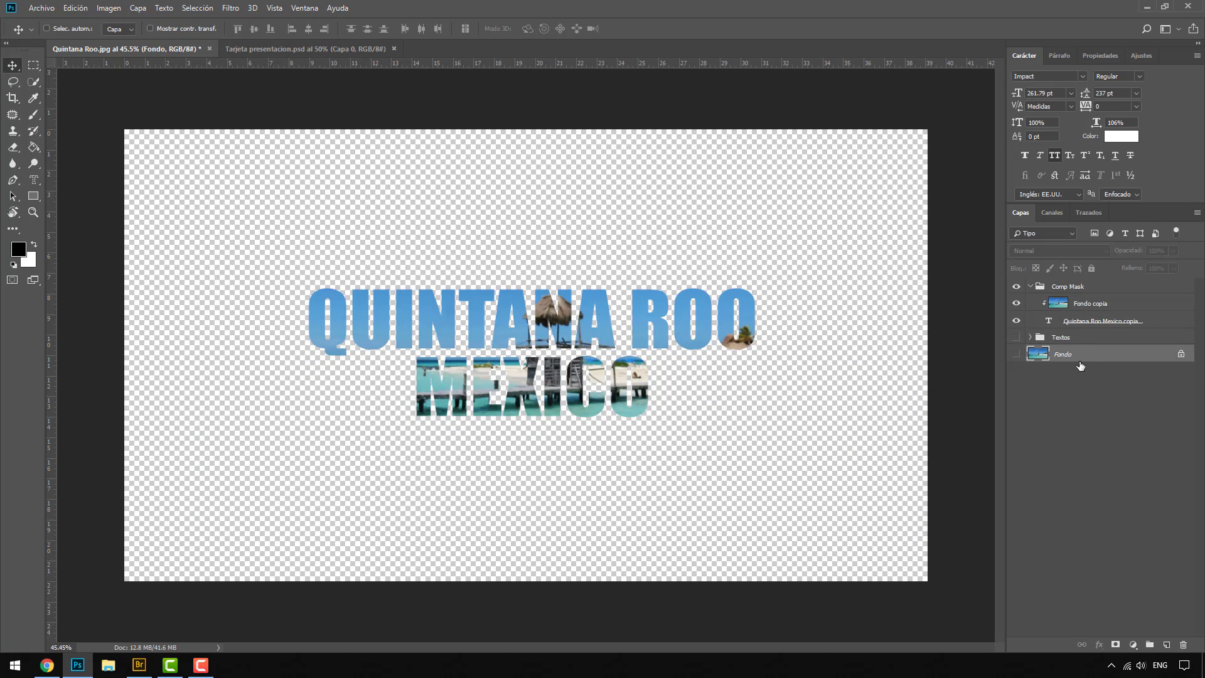
key(ctrl+j)
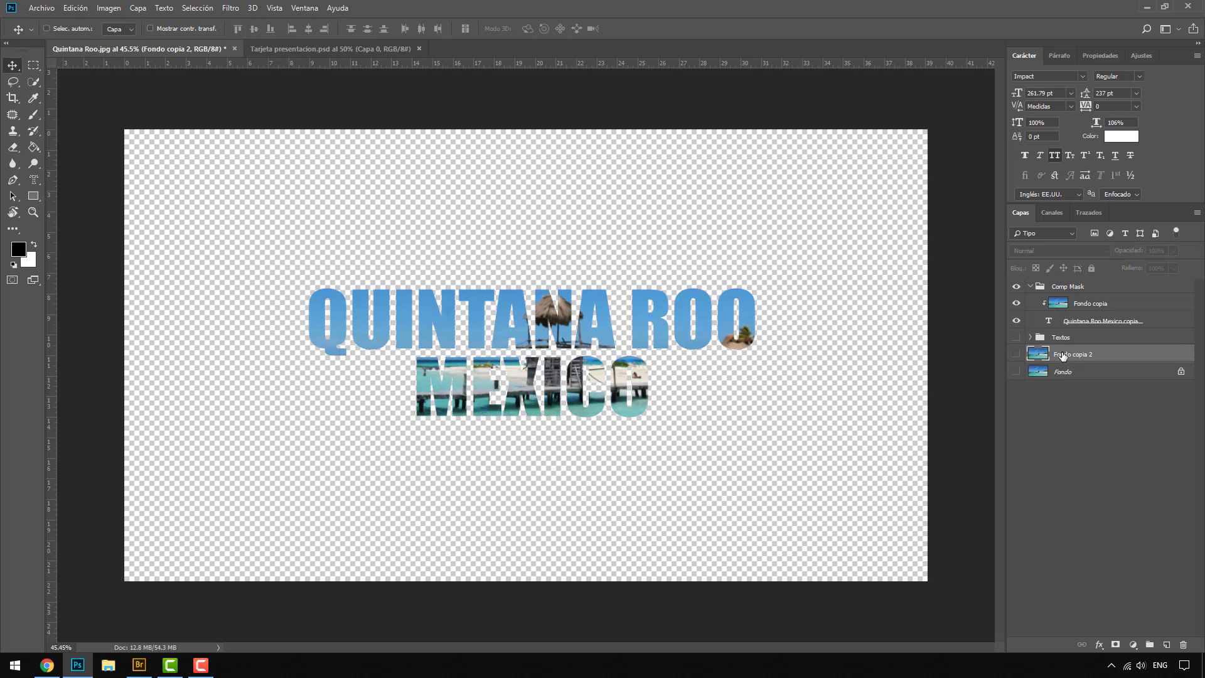
drag(1064, 355, 1067, 334)
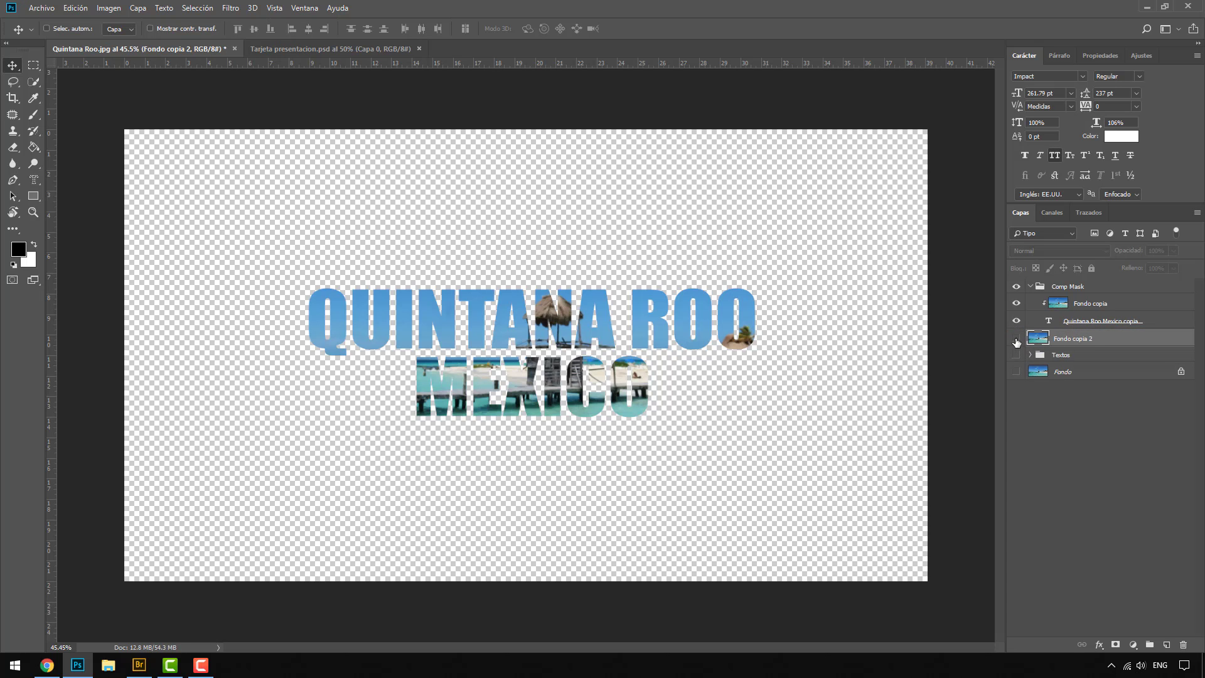
click(1016, 340)
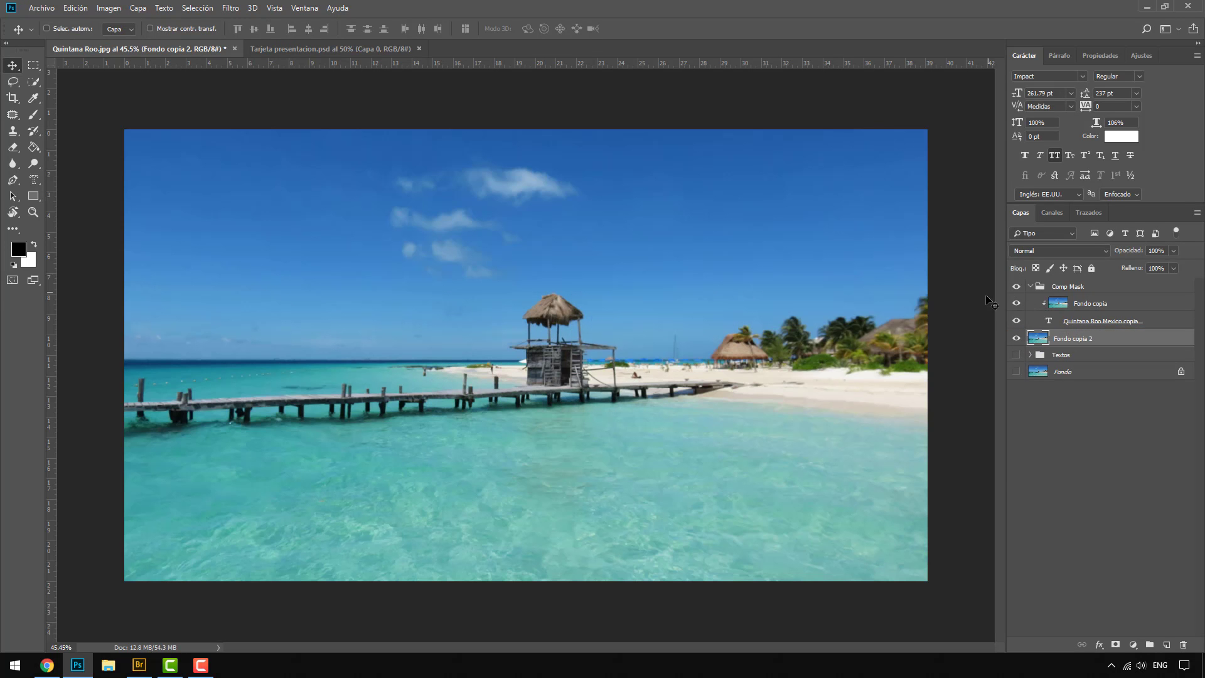
click(1017, 339)
click(1017, 339)
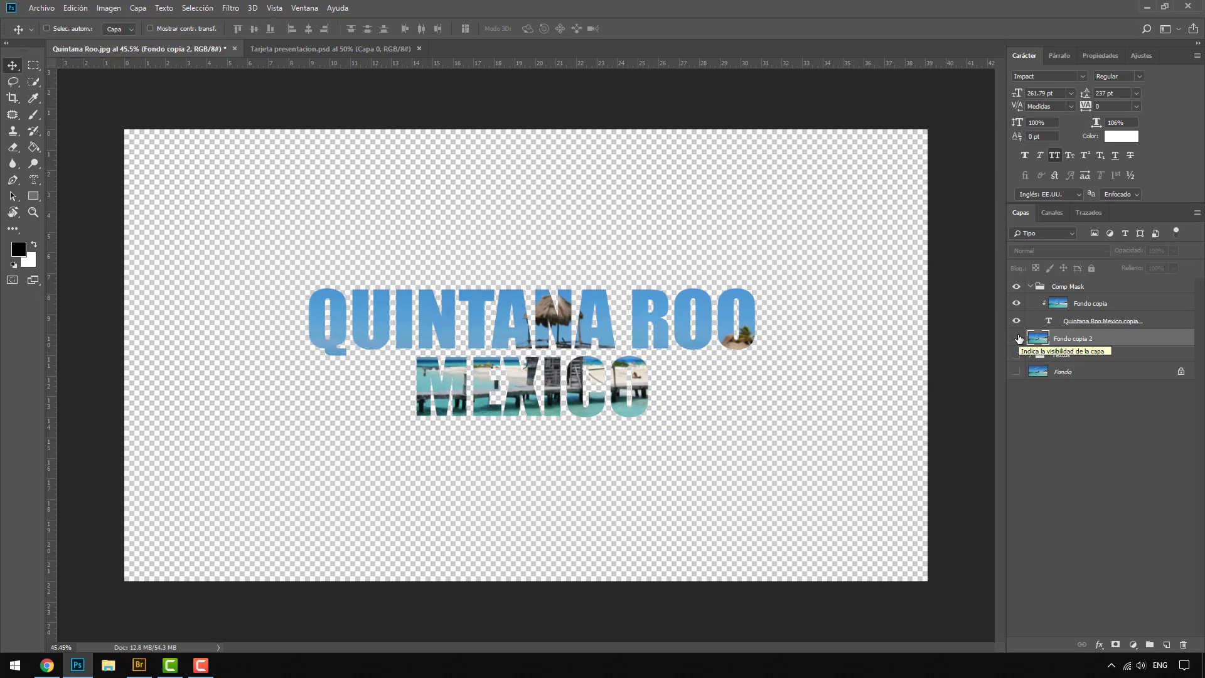
click(1016, 339)
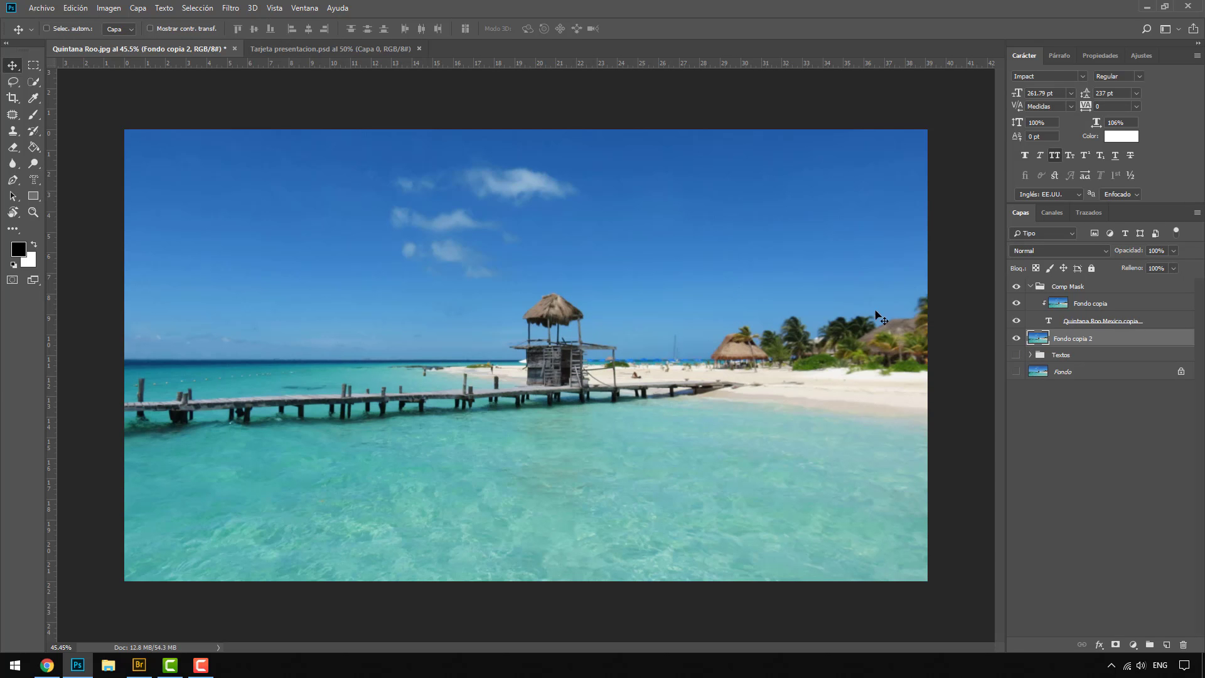
Step: Add a Brightness/Contrast adjustment layer at the top of the Comp Mask group and set its brightness to 7
click(1054, 291)
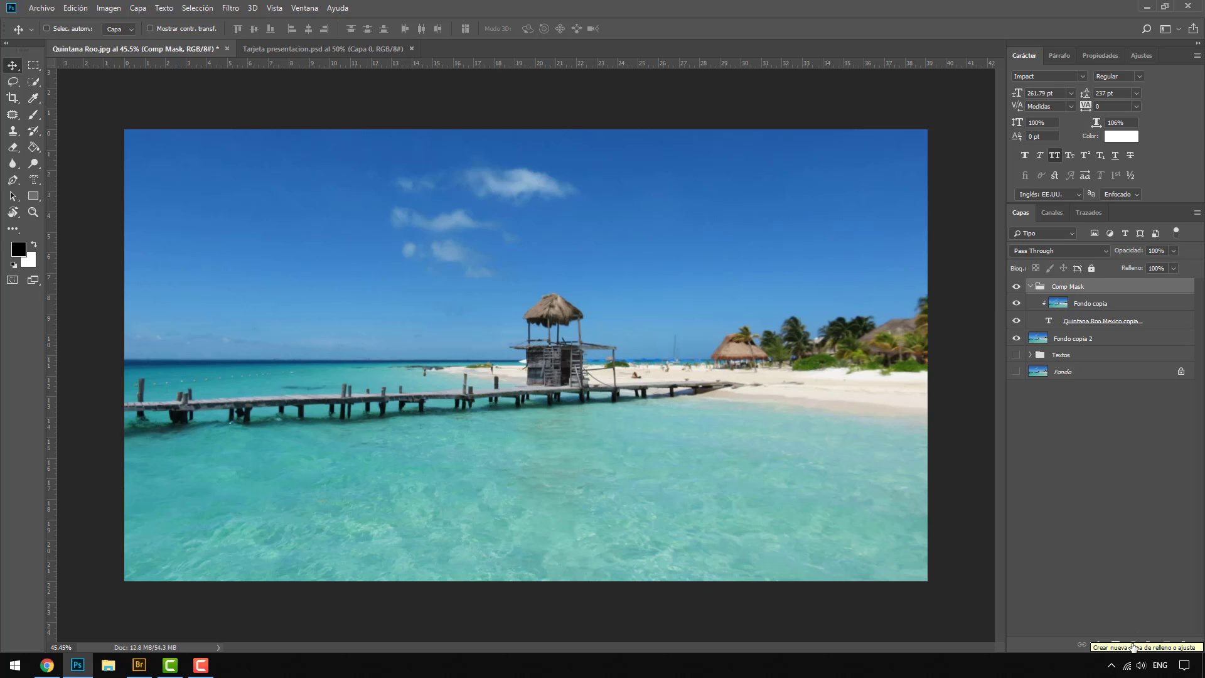
click(1132, 646)
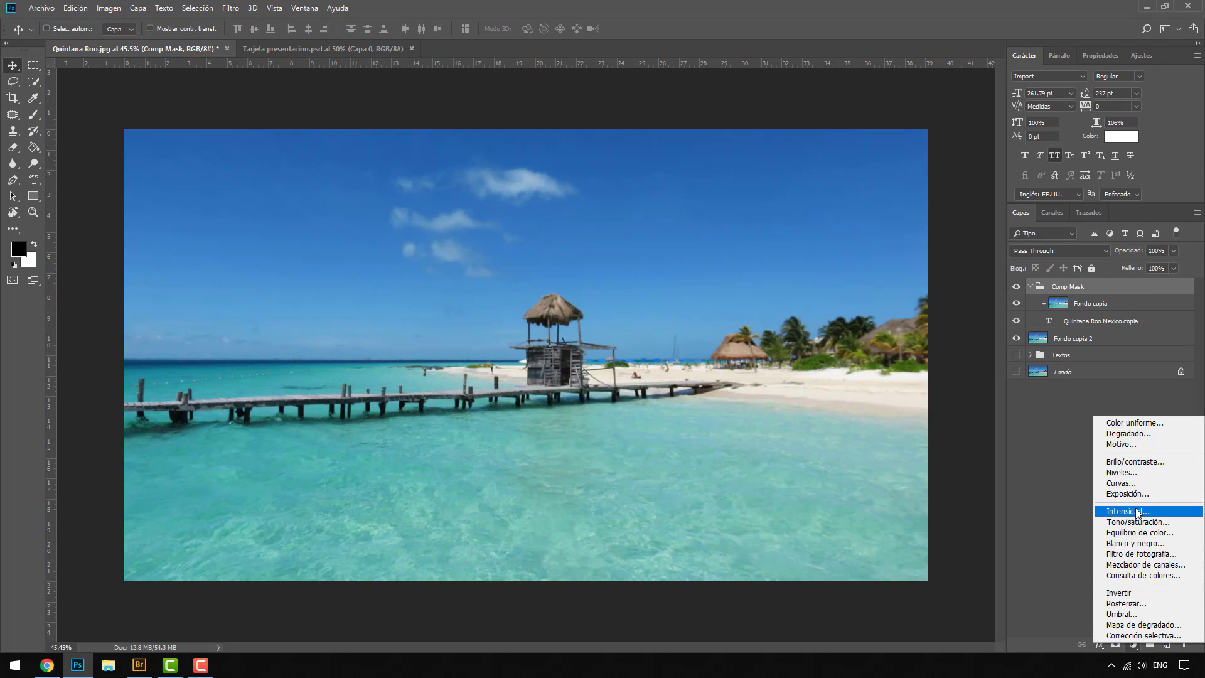
click(1135, 463)
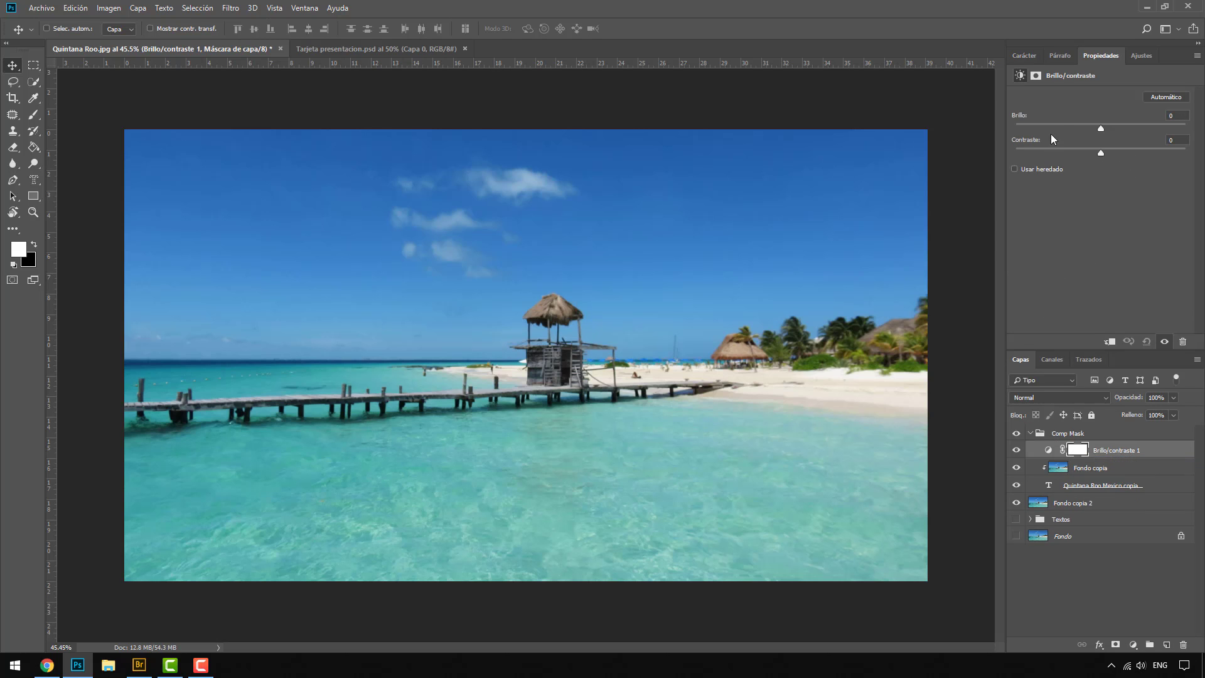
click(1092, 57)
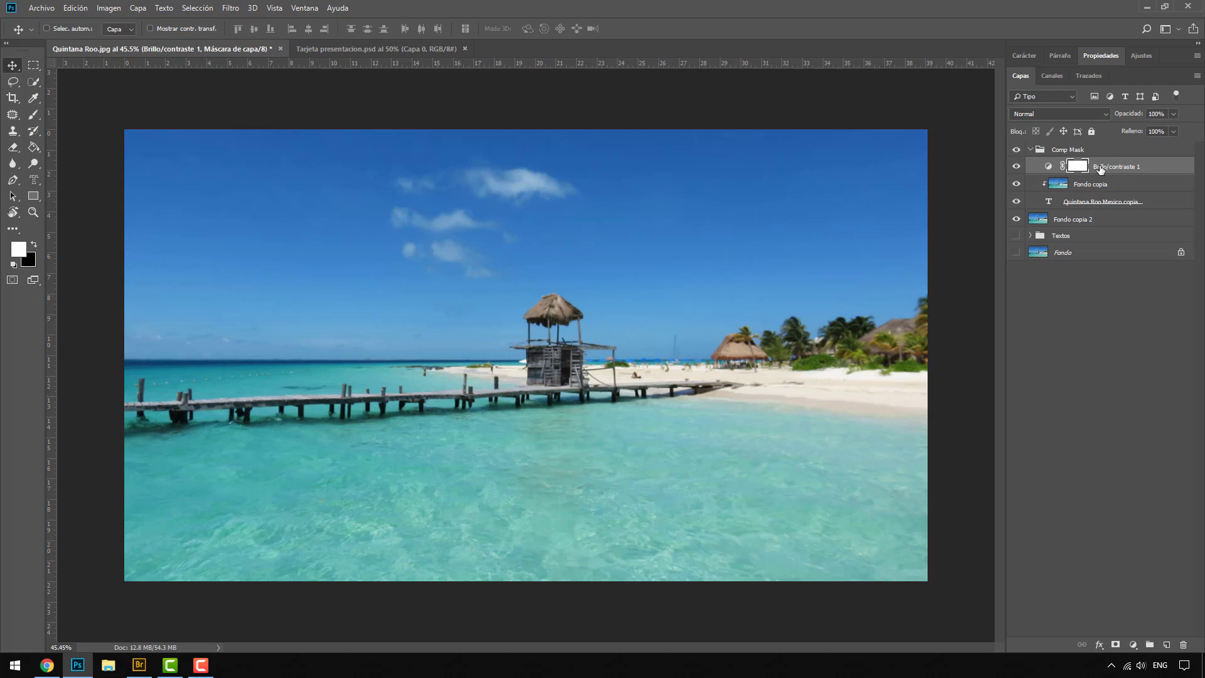
double_click(1050, 167)
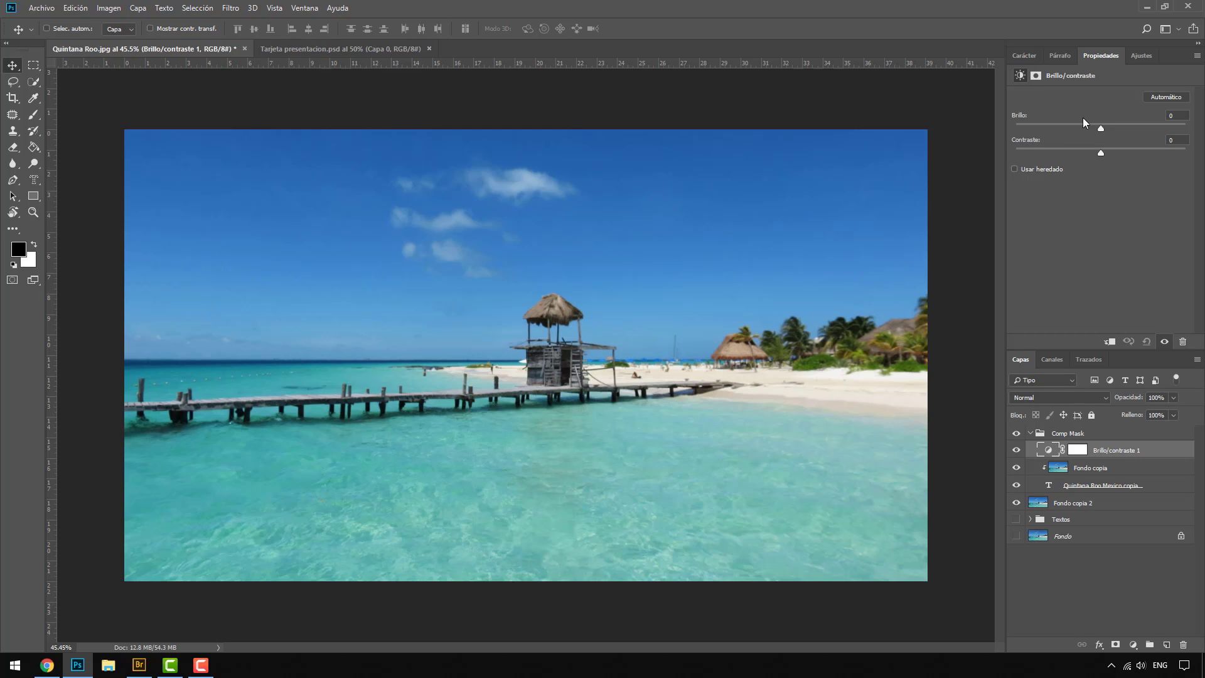
mouse_move(1101, 128)
mouse_down()
mouse_move(1119, 128)
mouse_move(1104, 125)
mouse_up()
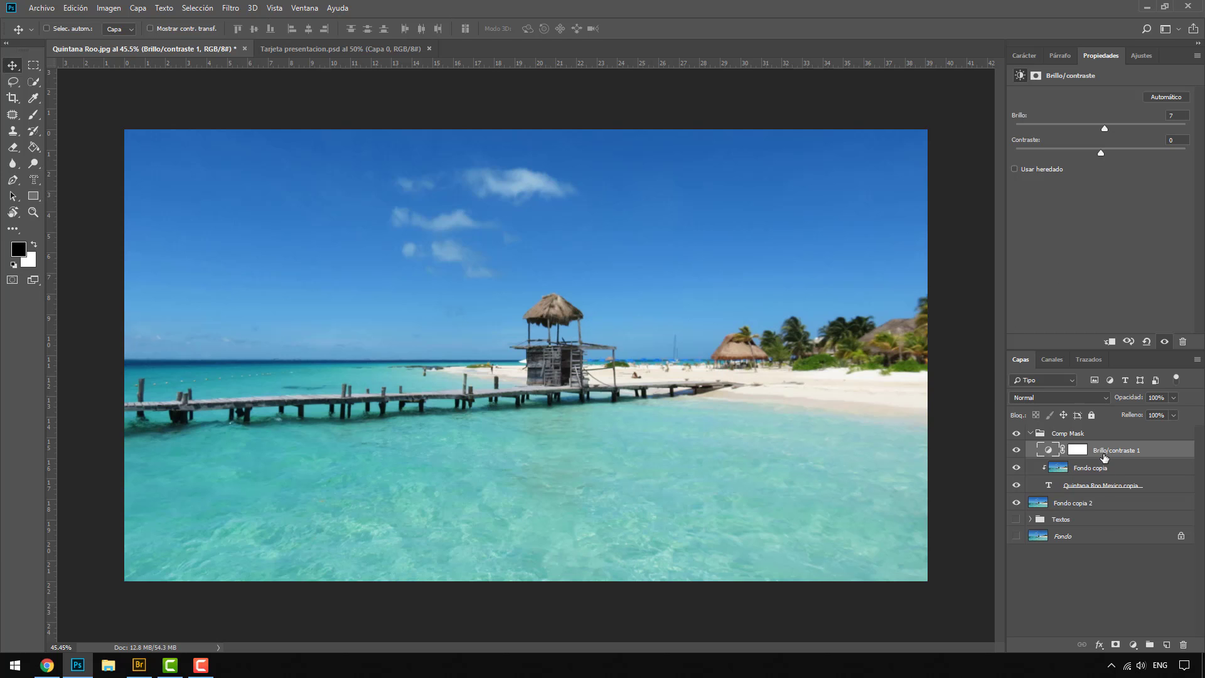
Step: Clip the Brightness/Contrast adjustment layer to the layers below it, set its brightness to 86, and compare with Fondo copia 2 hidden
right_click(1105, 458)
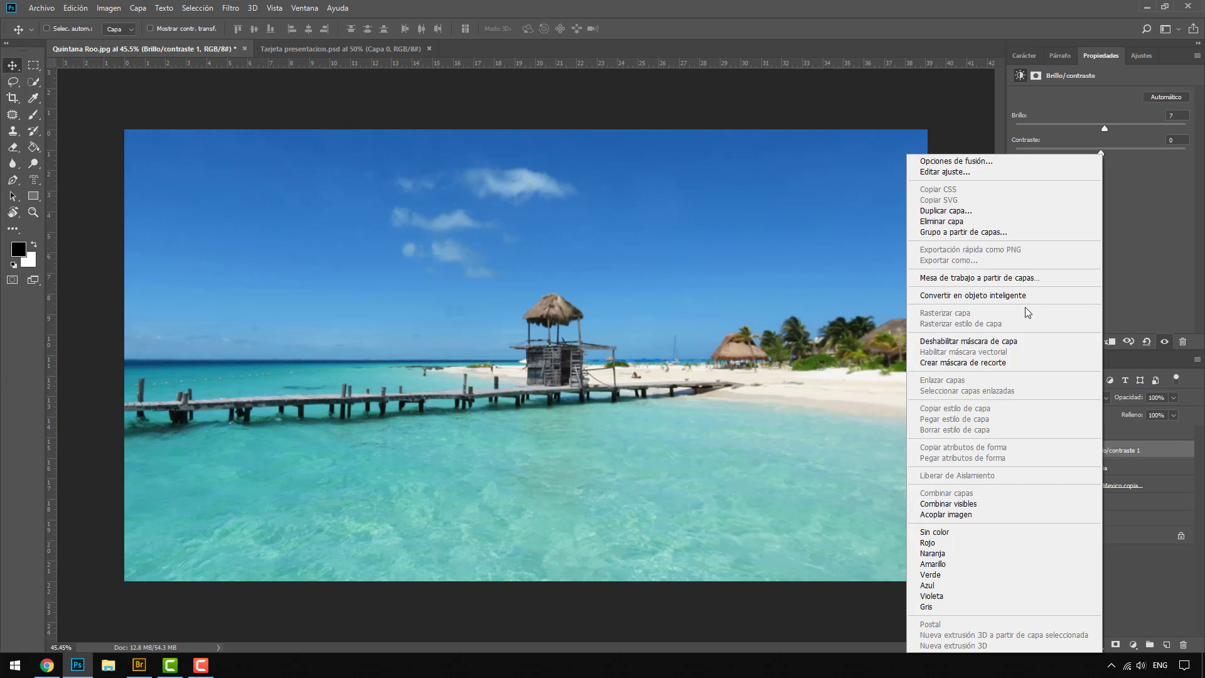
click(978, 364)
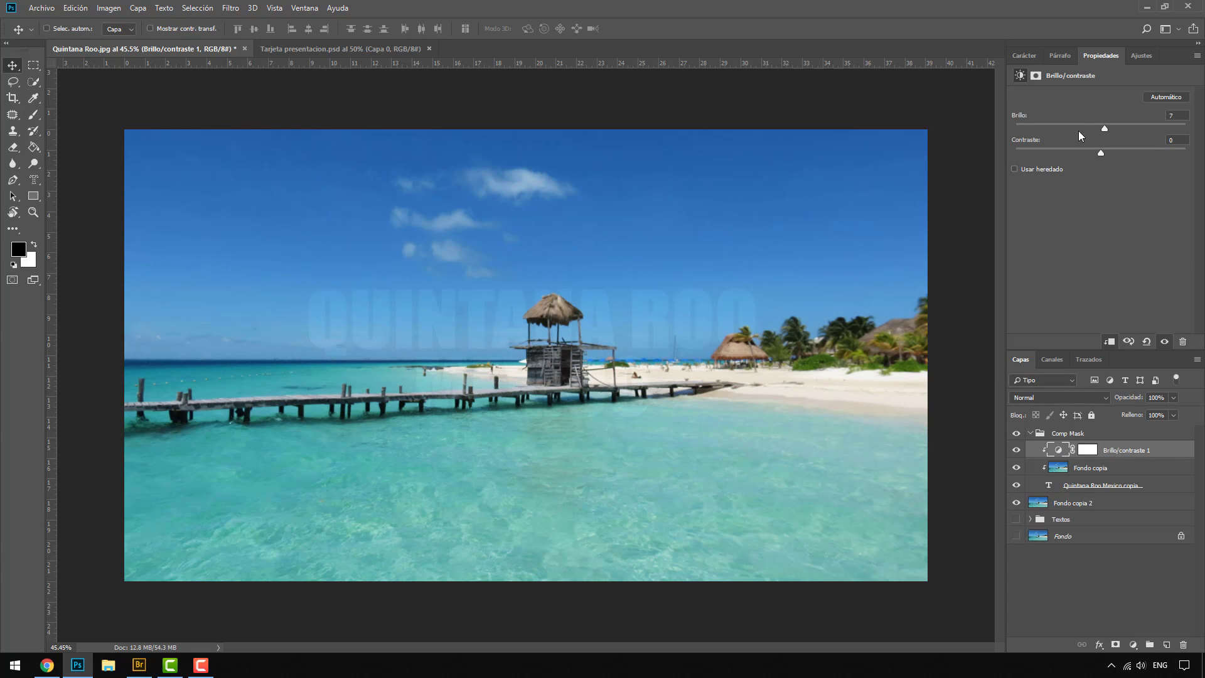
drag(1101, 124, 1141, 123)
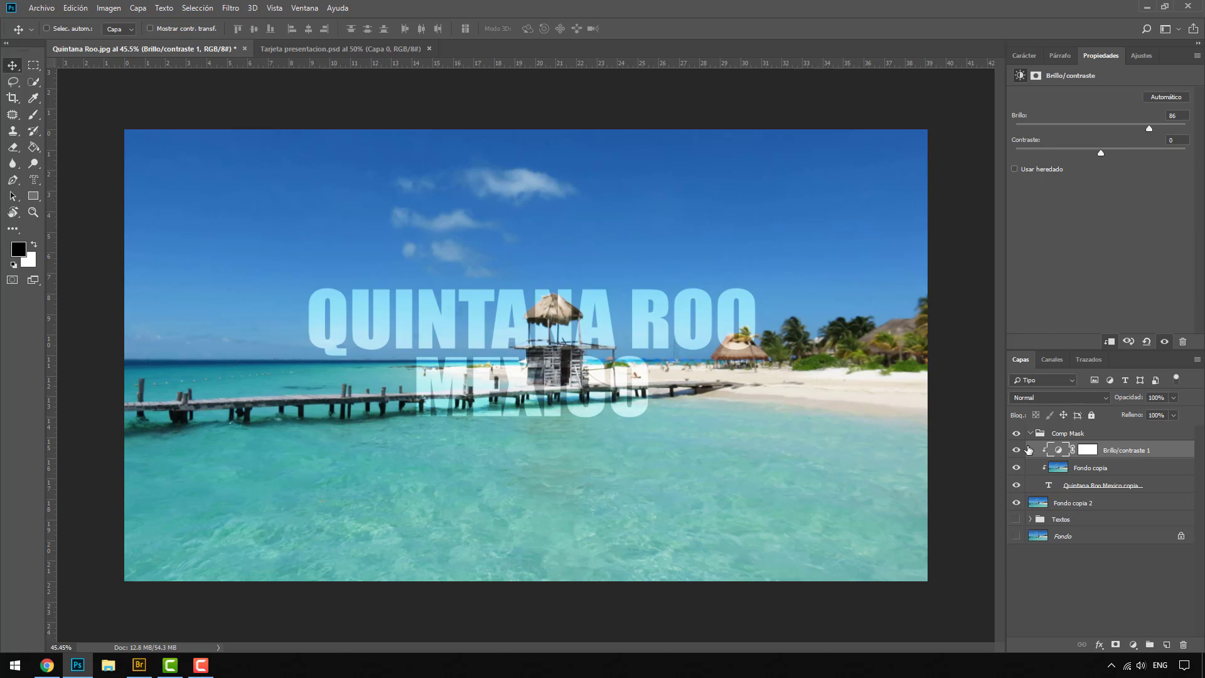
click(1016, 503)
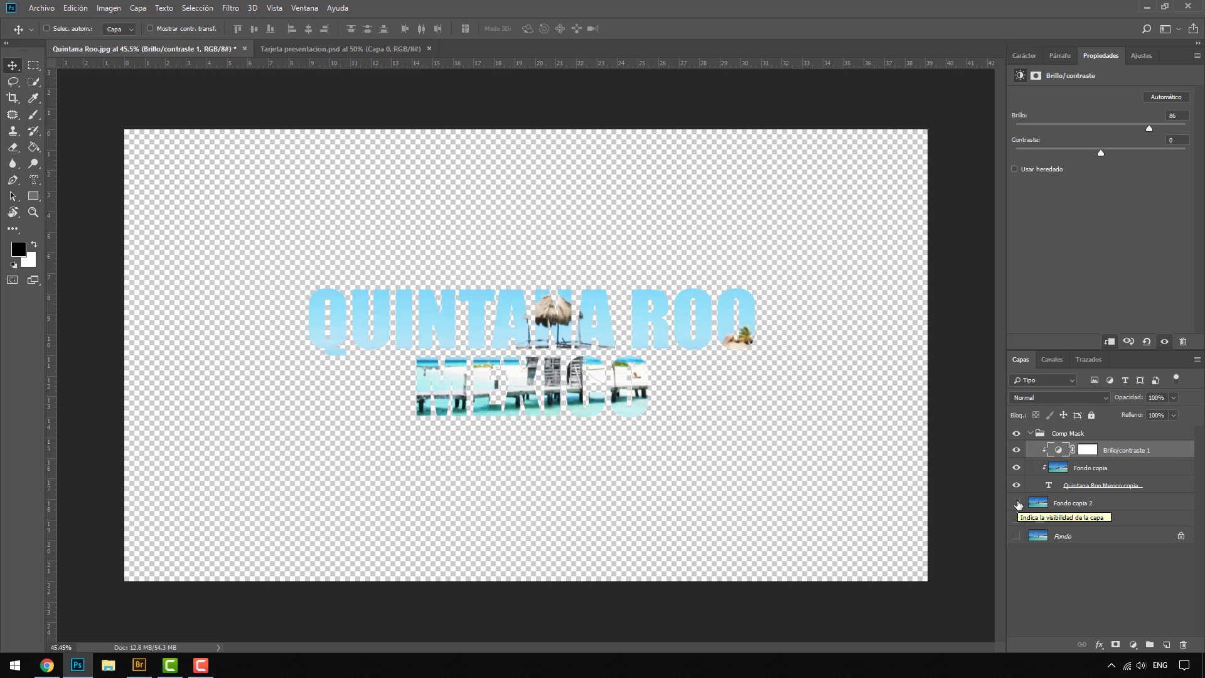
click(1016, 503)
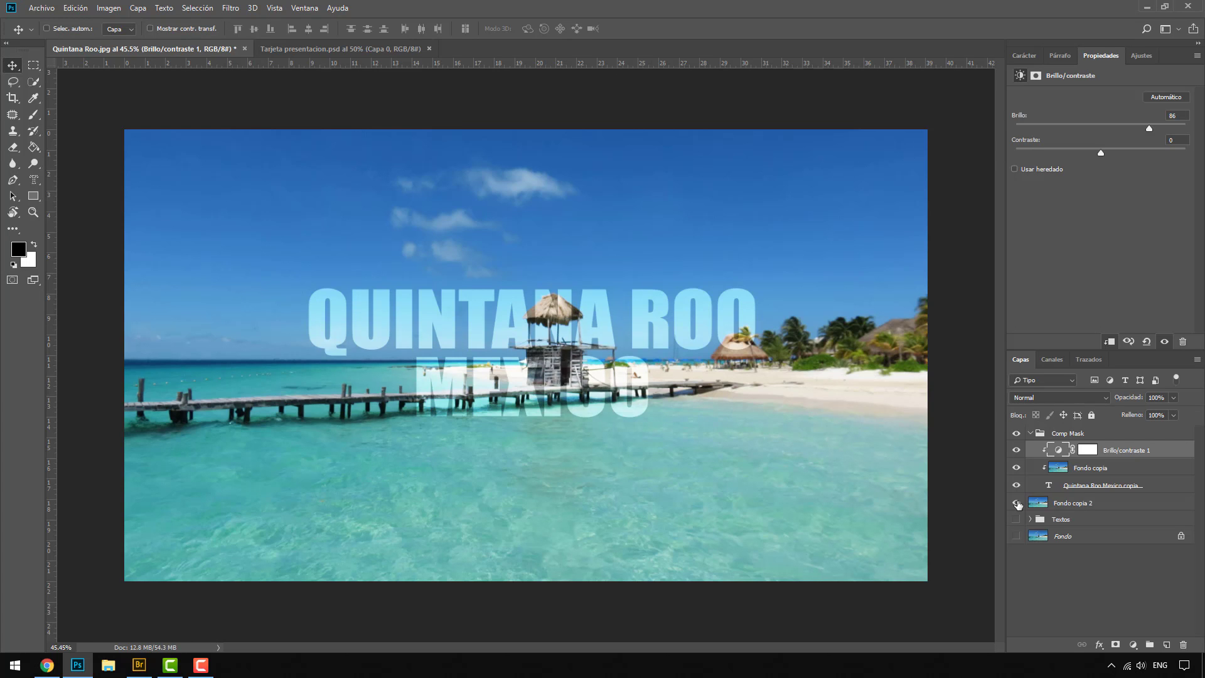
Step: Replace the Quintana Roo Mexico copia text in the Comp Mask group with VENEZUELA and set its font size to 410.79 pt
double_click(1048, 485)
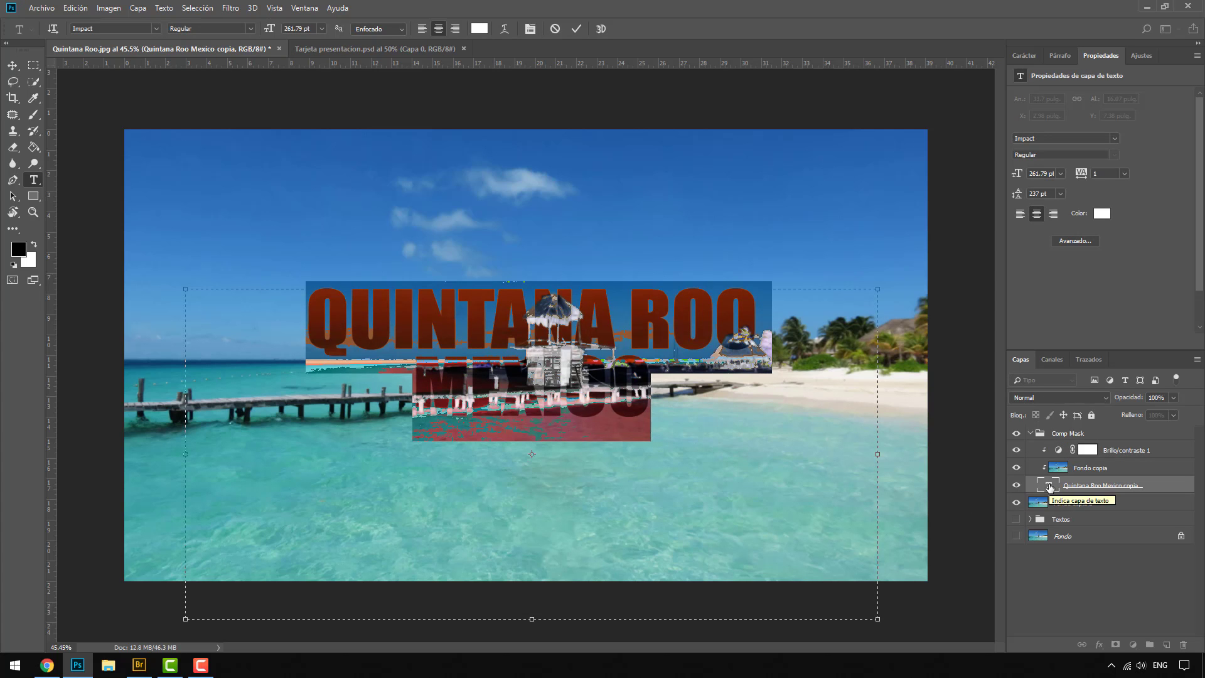
text(VENEZUELA)
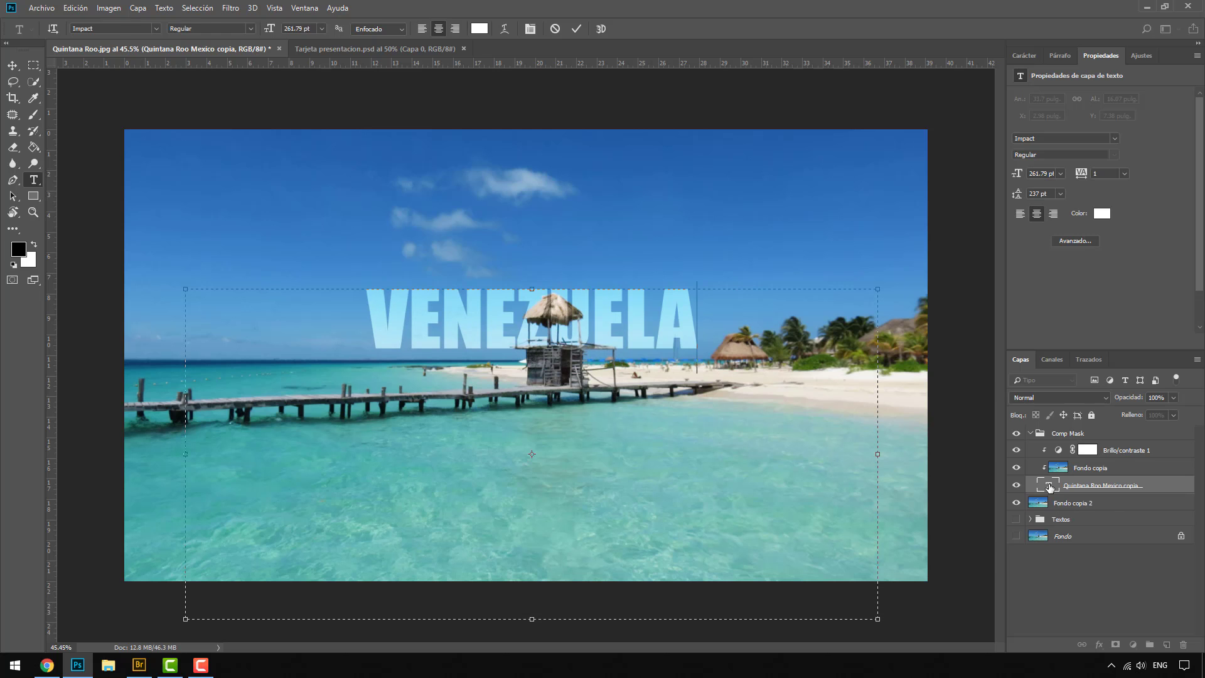
double_click(1049, 488)
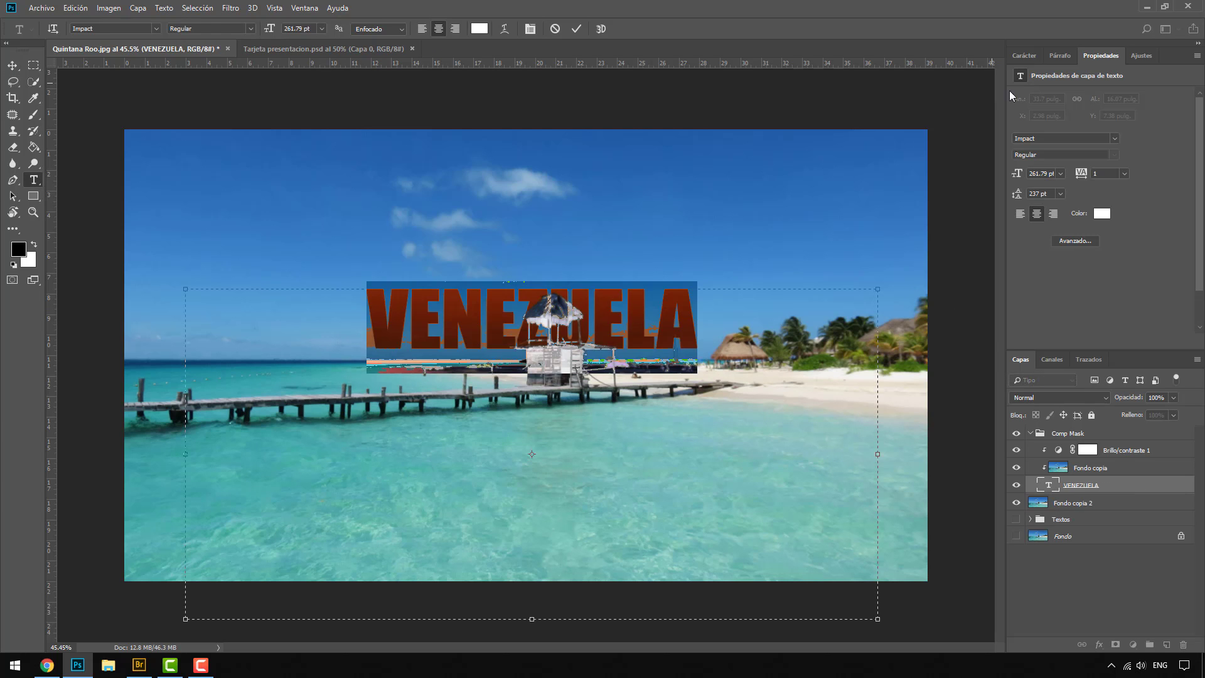
click(1023, 55)
drag(1018, 94, 1111, 102)
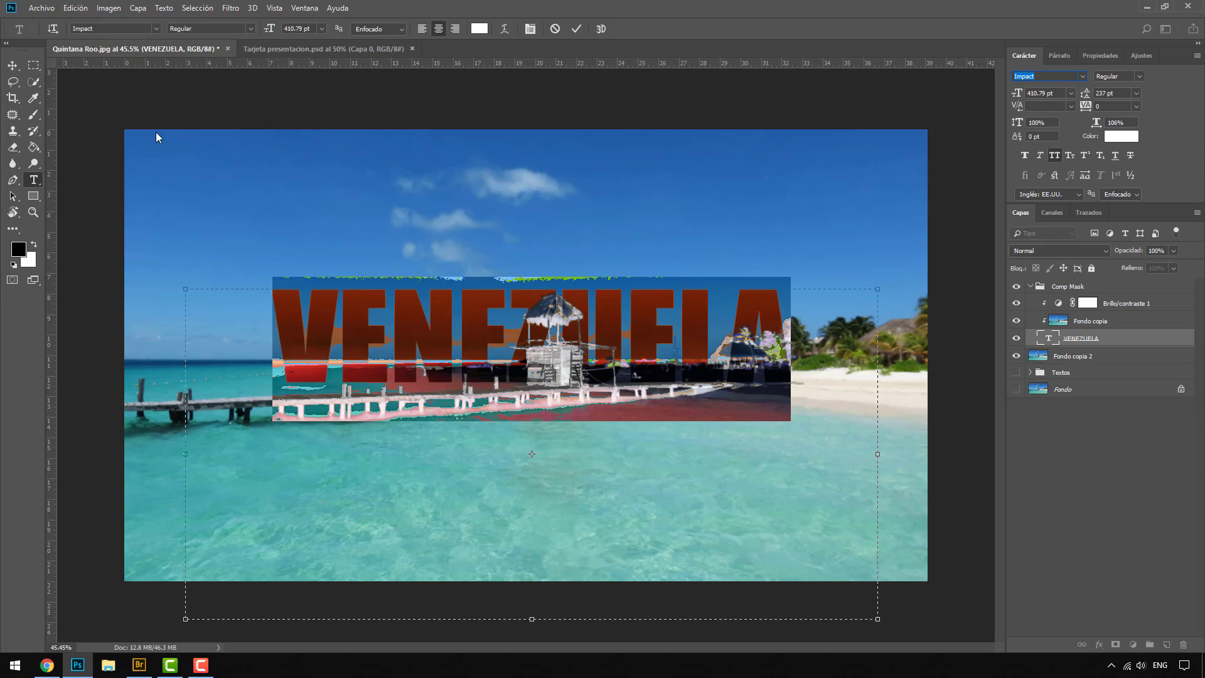
click(14, 65)
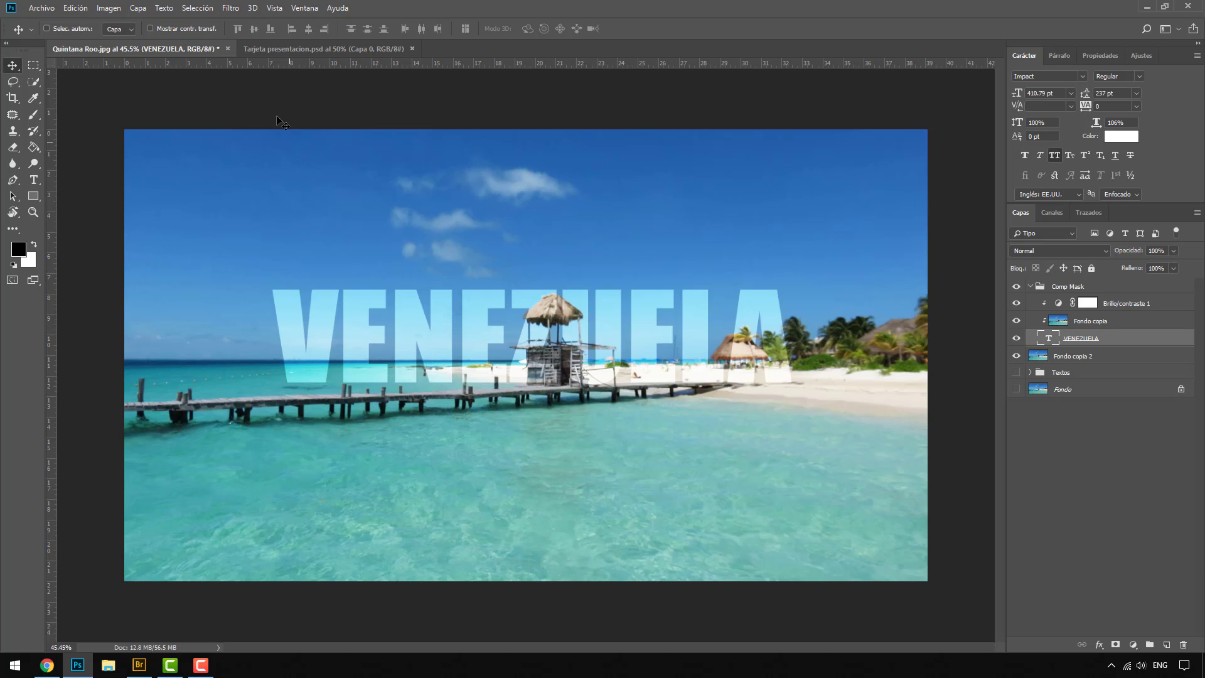
Step: In Tarjeta presentacion.psd, collapse the Empresa and Nombre / Cargo groups and hide all three text groups, leaving only Capa 0 visible
click(291, 50)
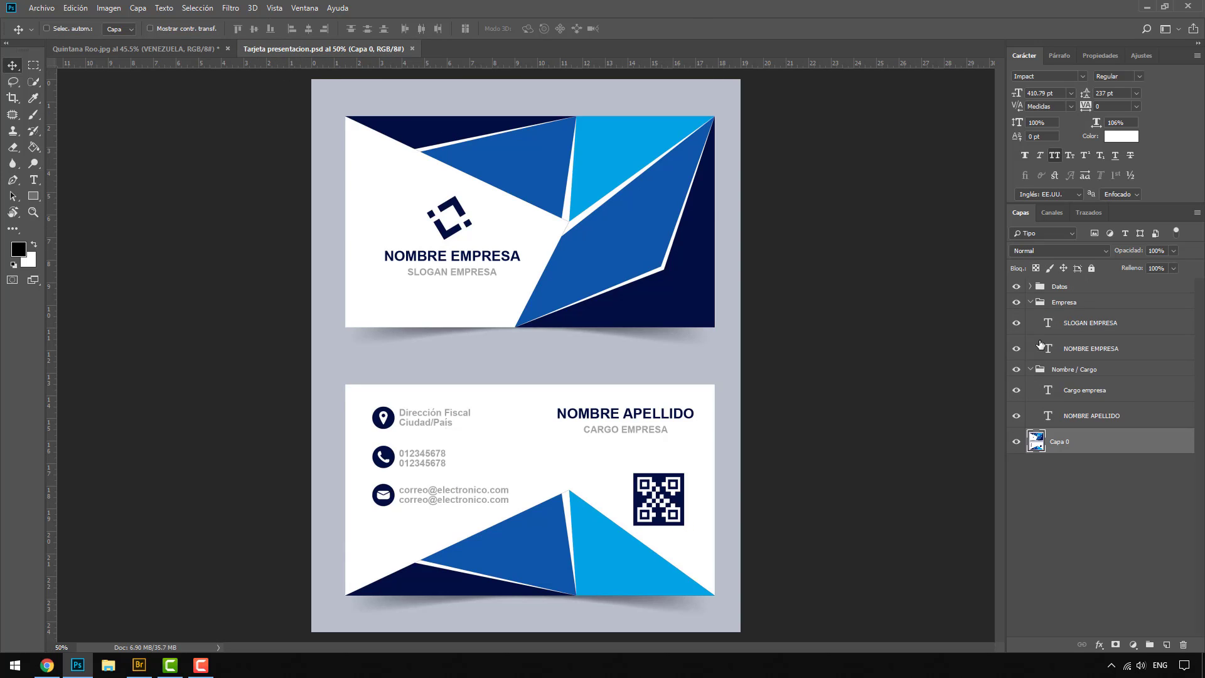
click(1030, 302)
click(1031, 318)
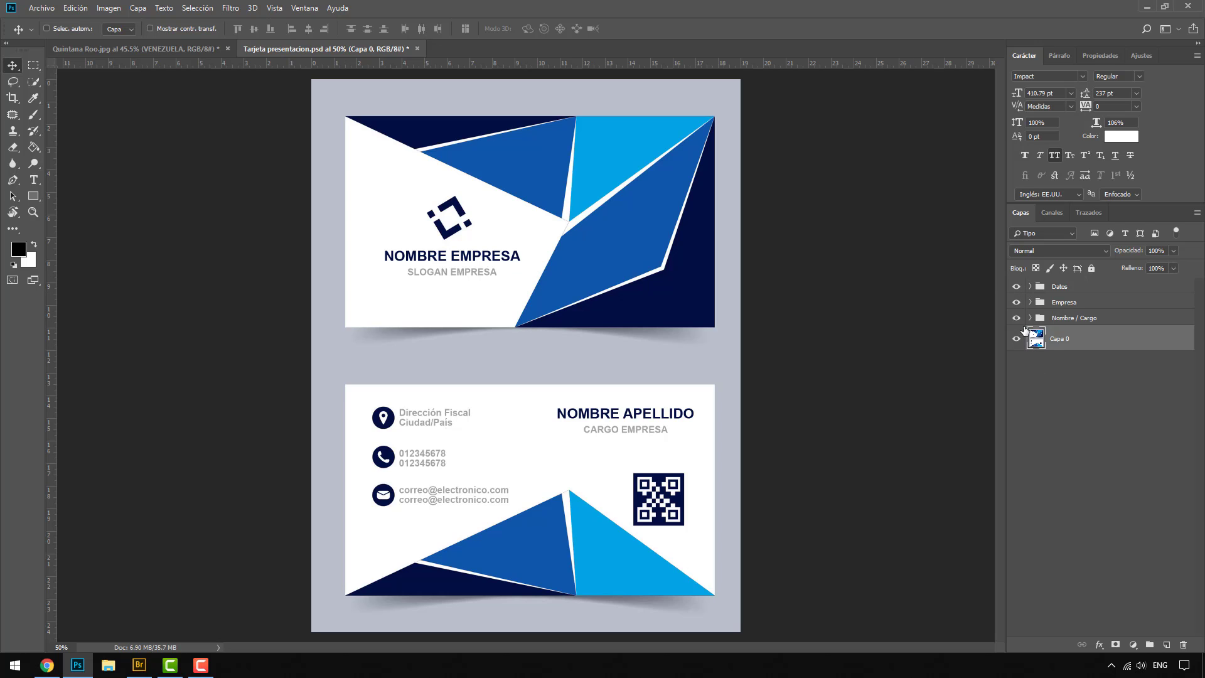
drag(1016, 318, 1016, 286)
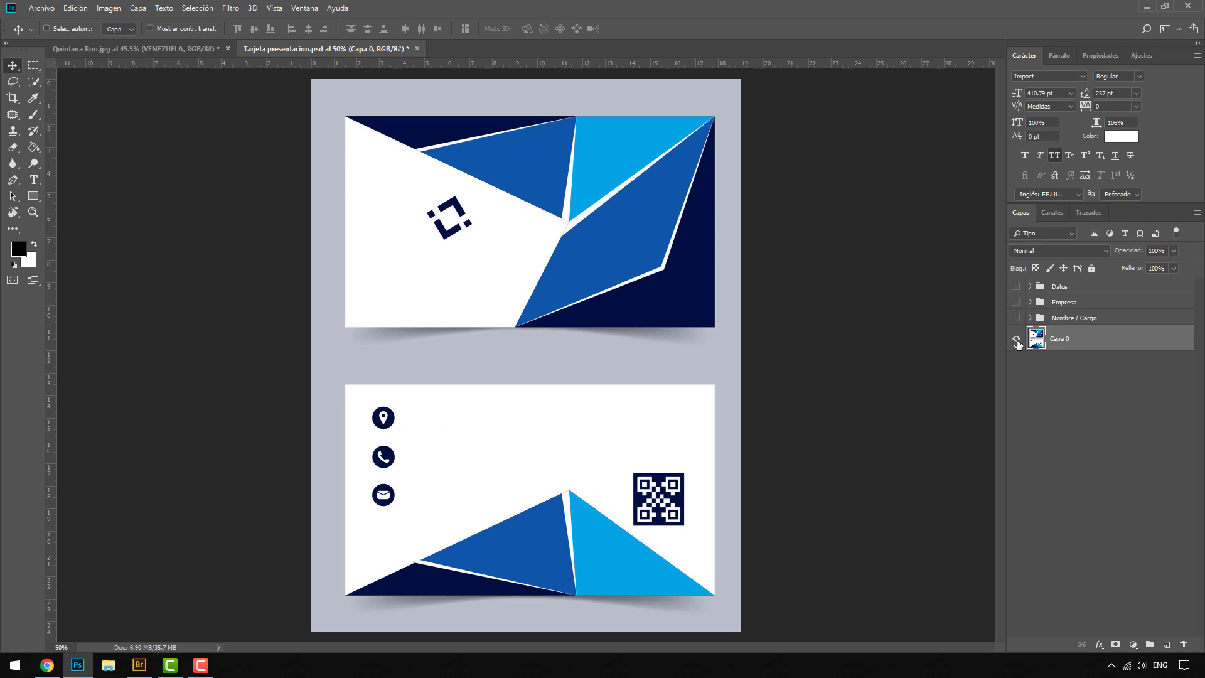
click(1016, 340)
click(1017, 340)
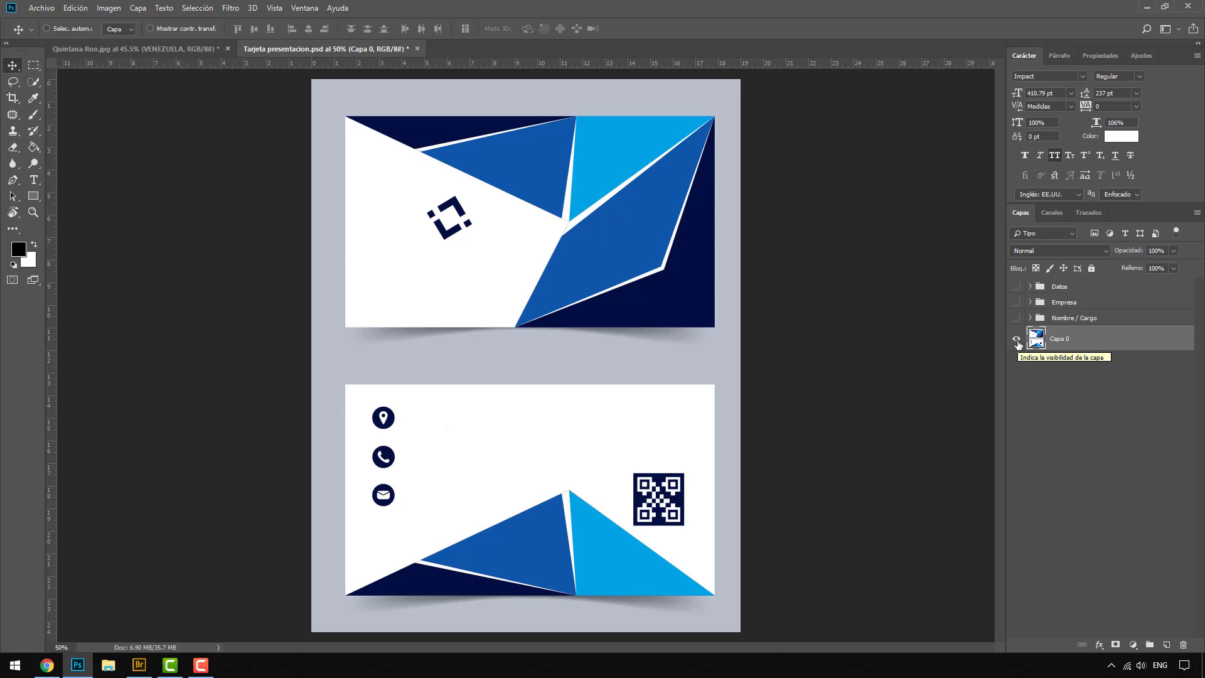
Step: Preview the Nombre / Cargo, Empresa and Datos groups one at a time over the card artwork
click(1017, 318)
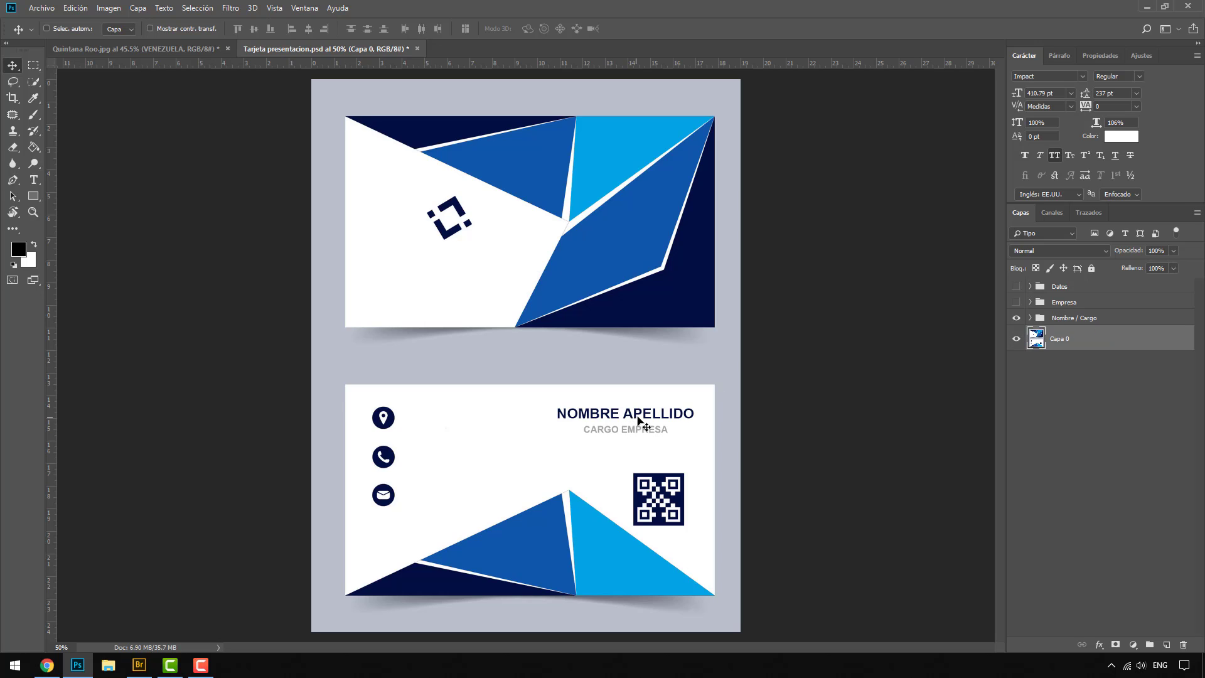
click(1016, 317)
click(1017, 303)
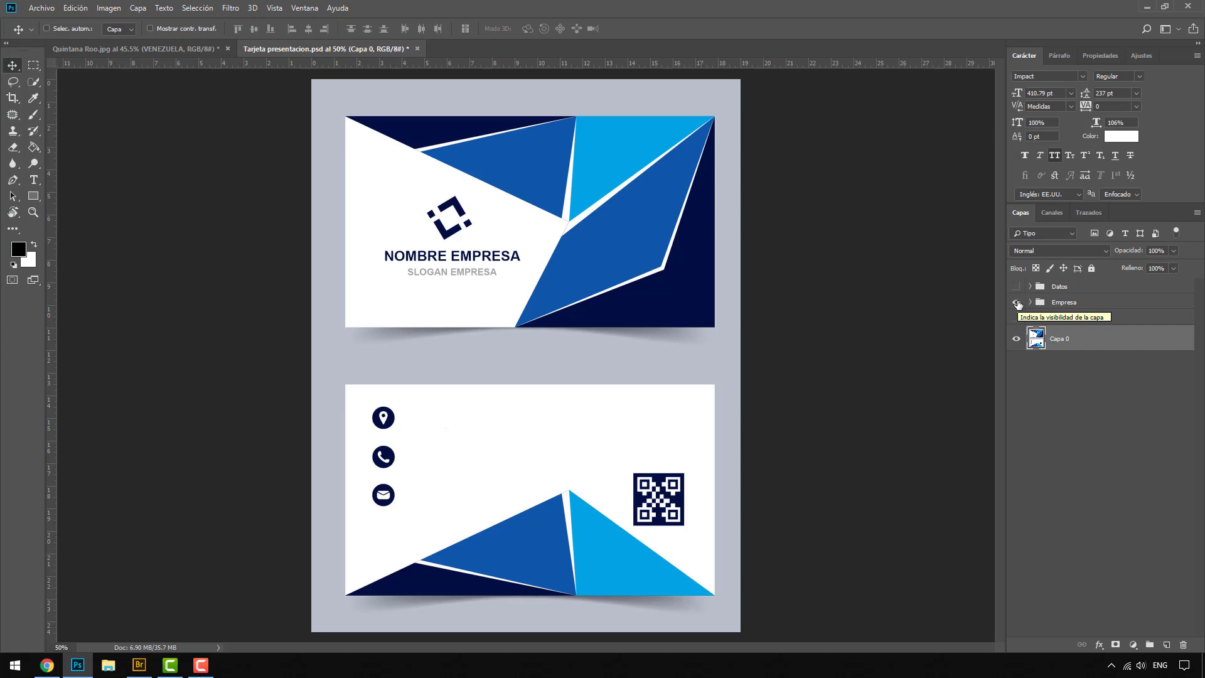
click(1017, 302)
click(1017, 286)
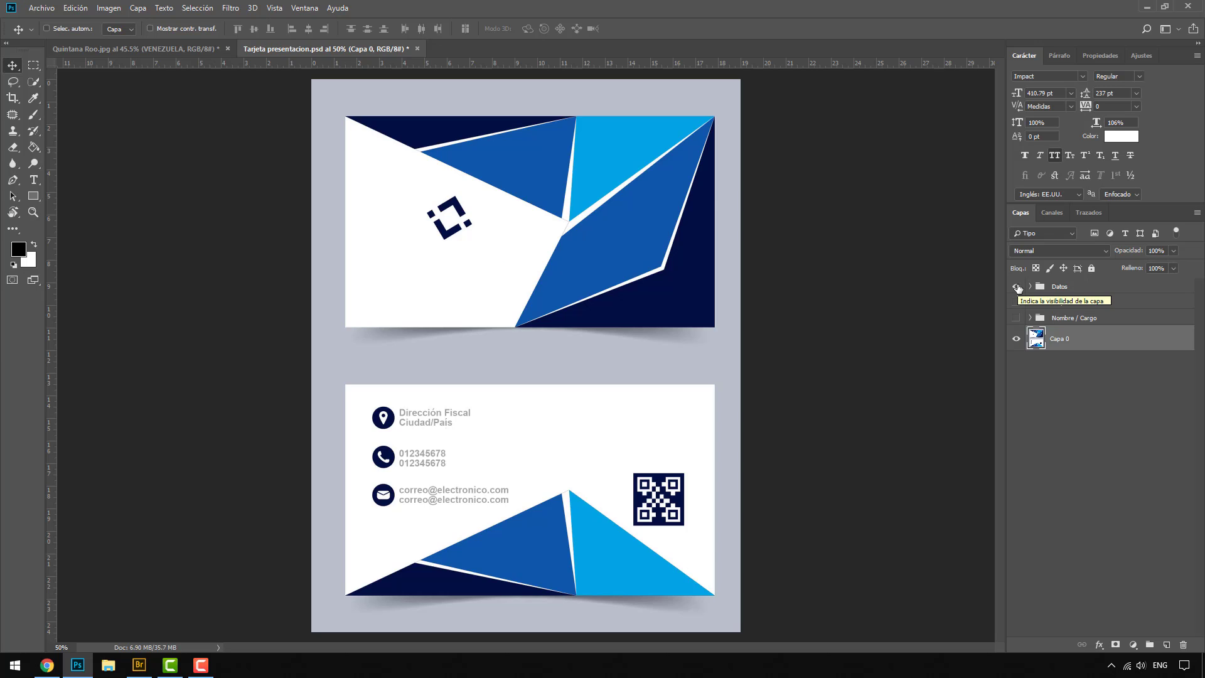
click(1017, 286)
Step: Show and expand the Empresa group and replace the SLOGAN EMPRESA text with CURSOS EN ESPAÑOL
click(1016, 302)
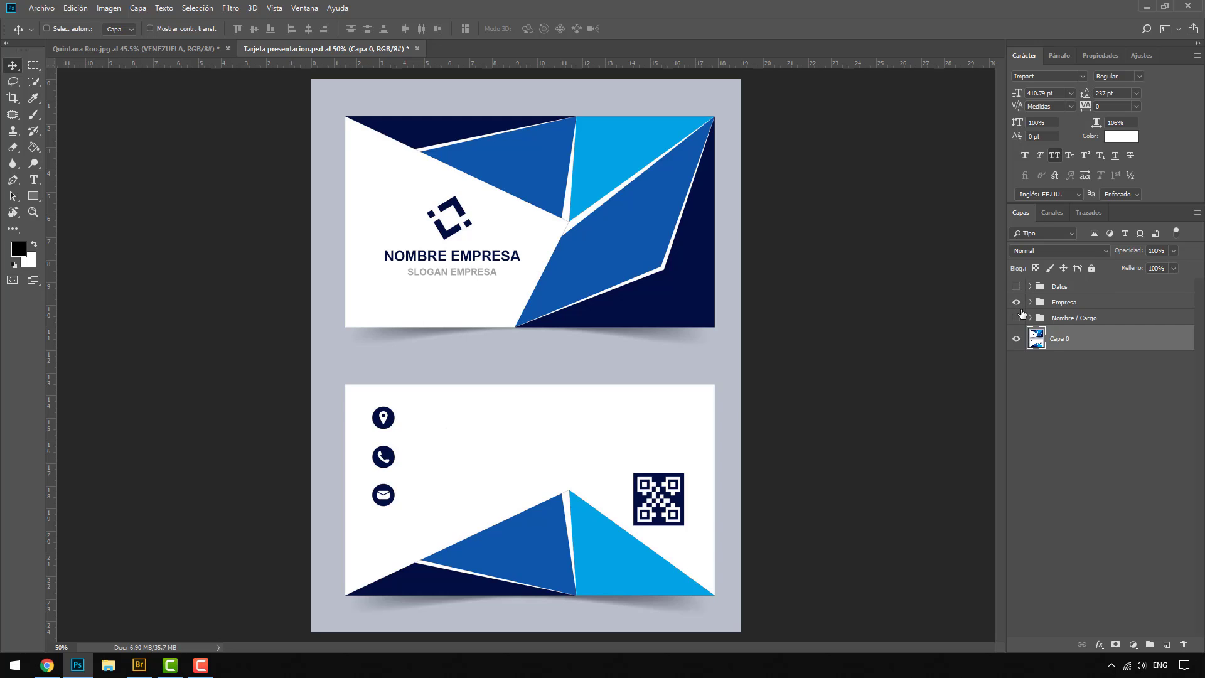
click(1029, 302)
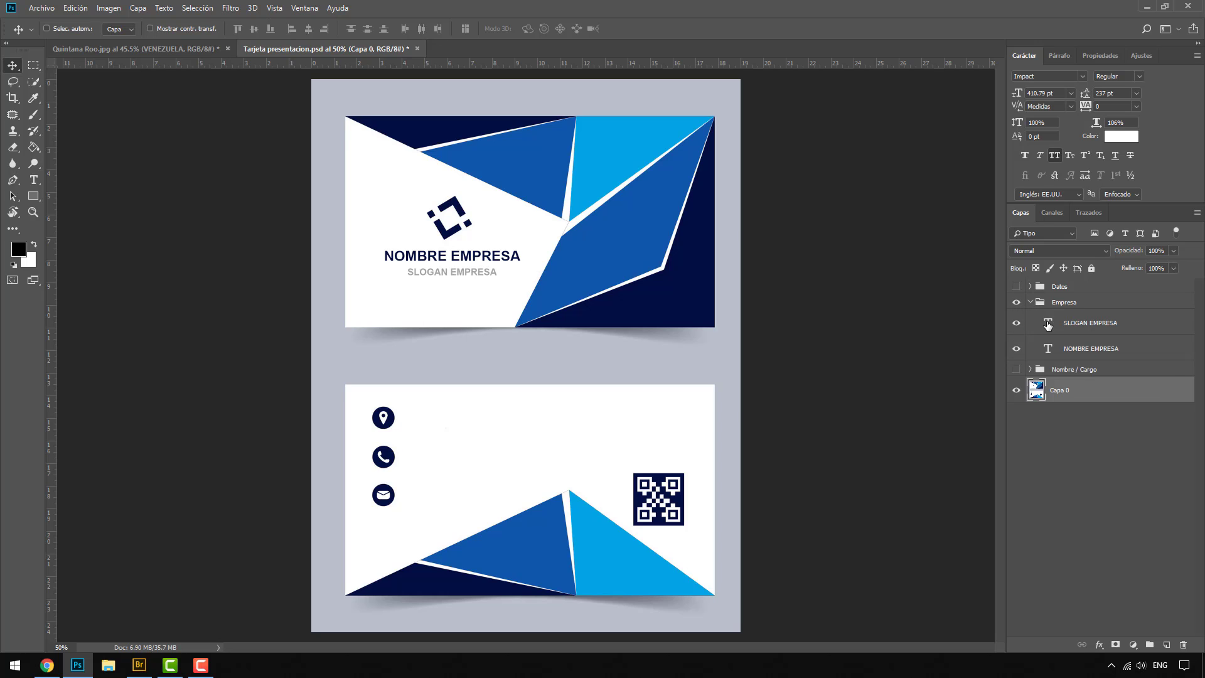
double_click(1047, 324)
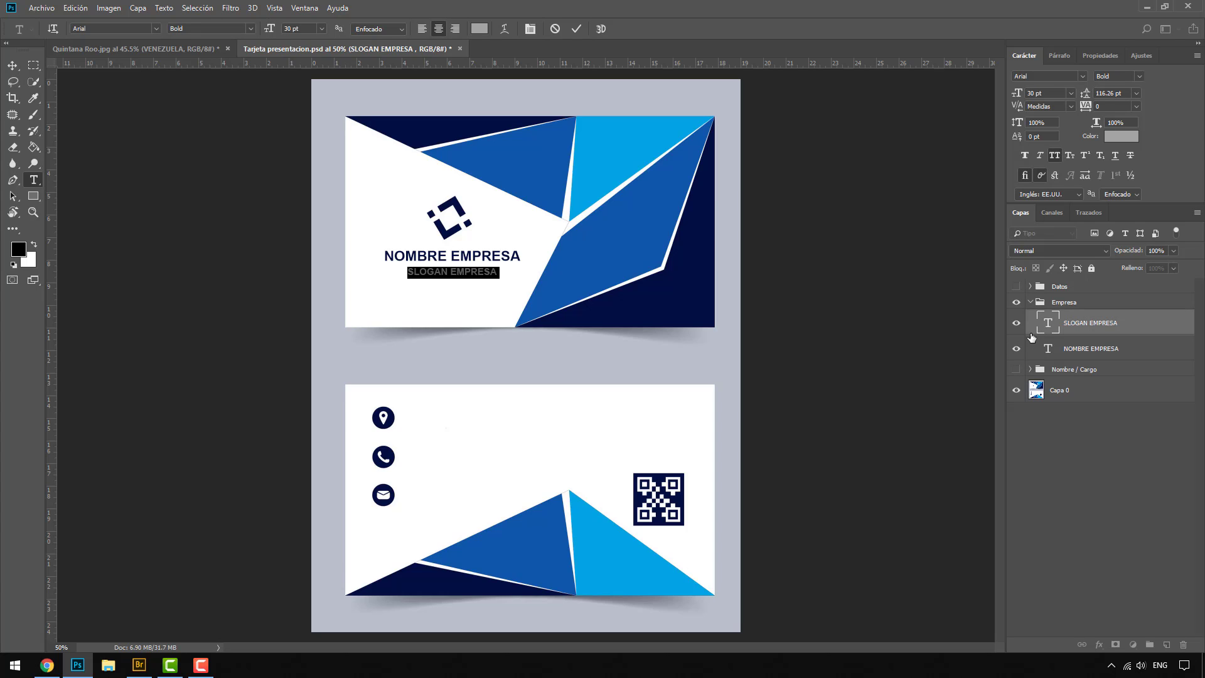
text(CURSOS EN)
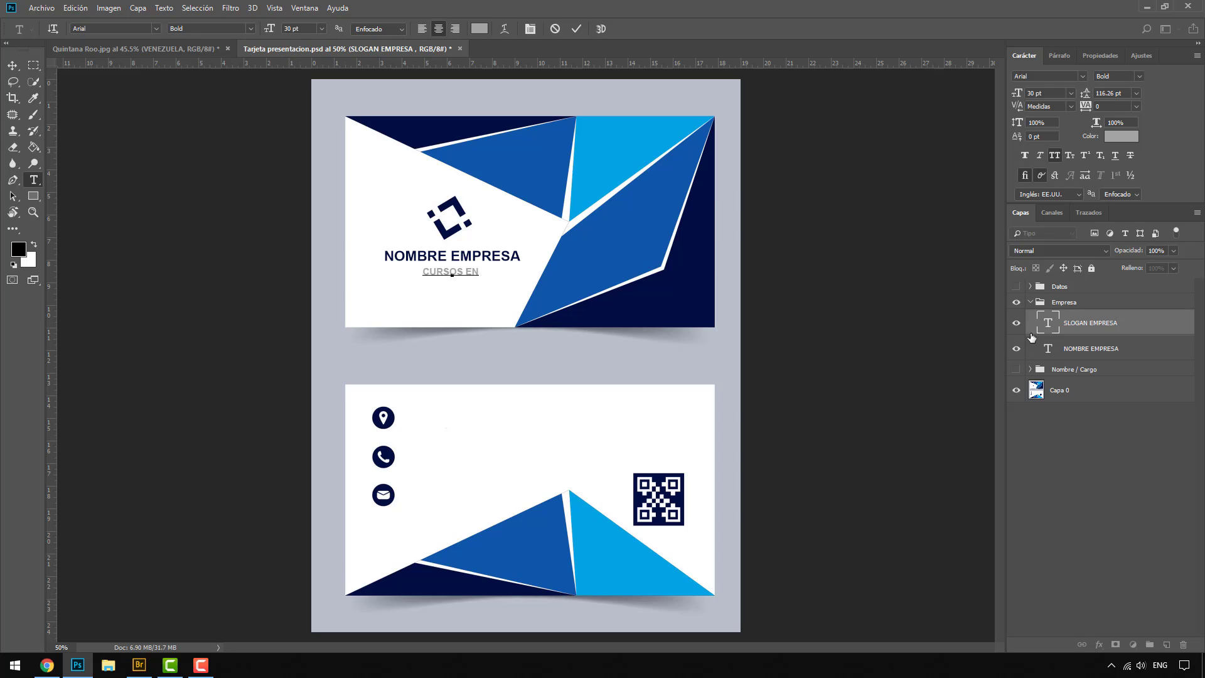
text( ESPAÑOL)
Step: Replace the NOMBRE EMPRESA text with GOV3DSTUDIO, commit it, and collapse and hide the Empresa group
double_click(1048, 349)
text(GOV3D)
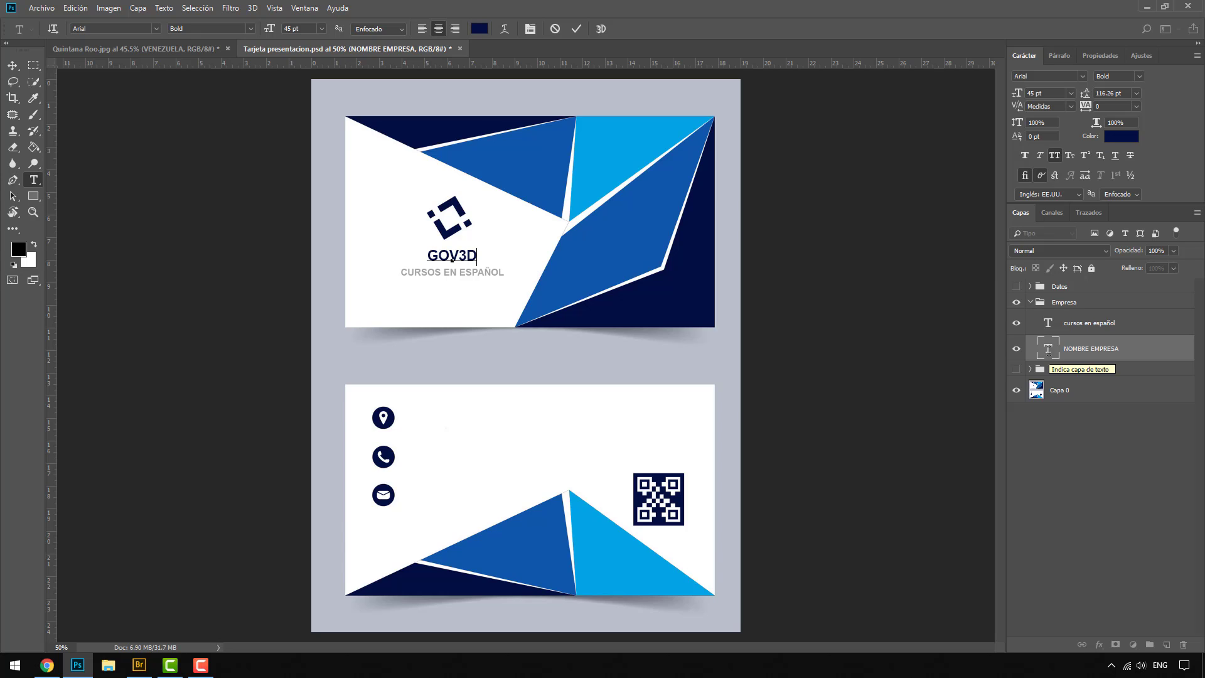
text(STUDIO)
key(ctrl+Return)
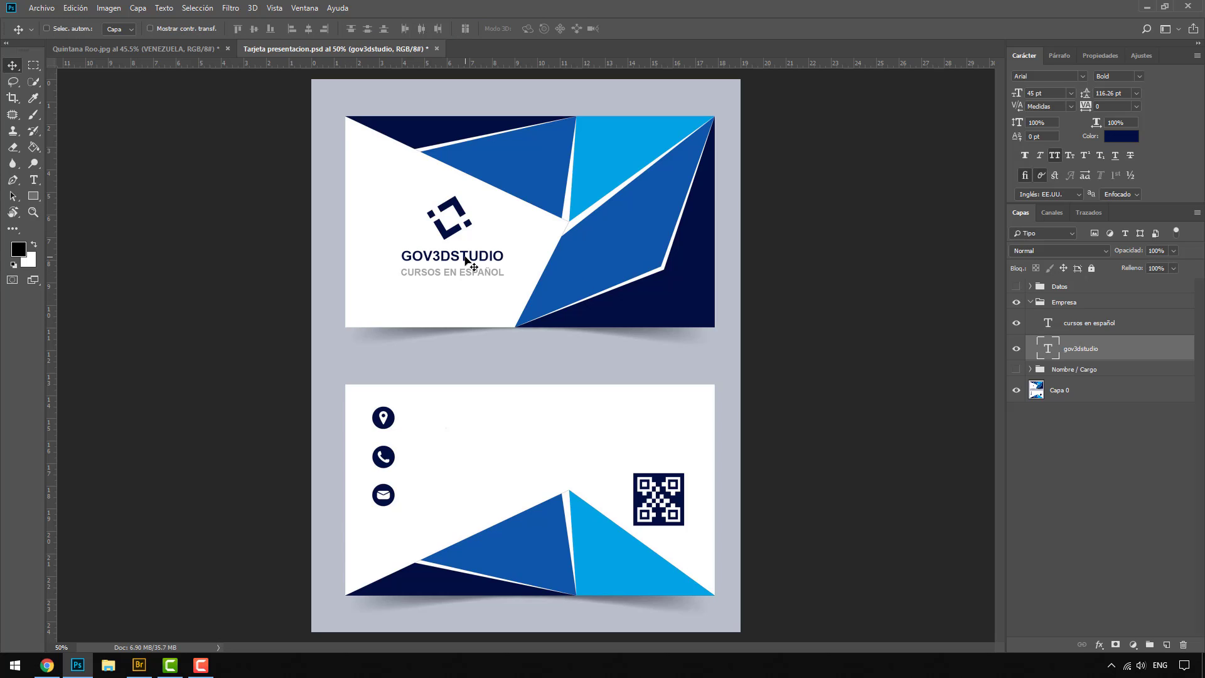
click(1030, 302)
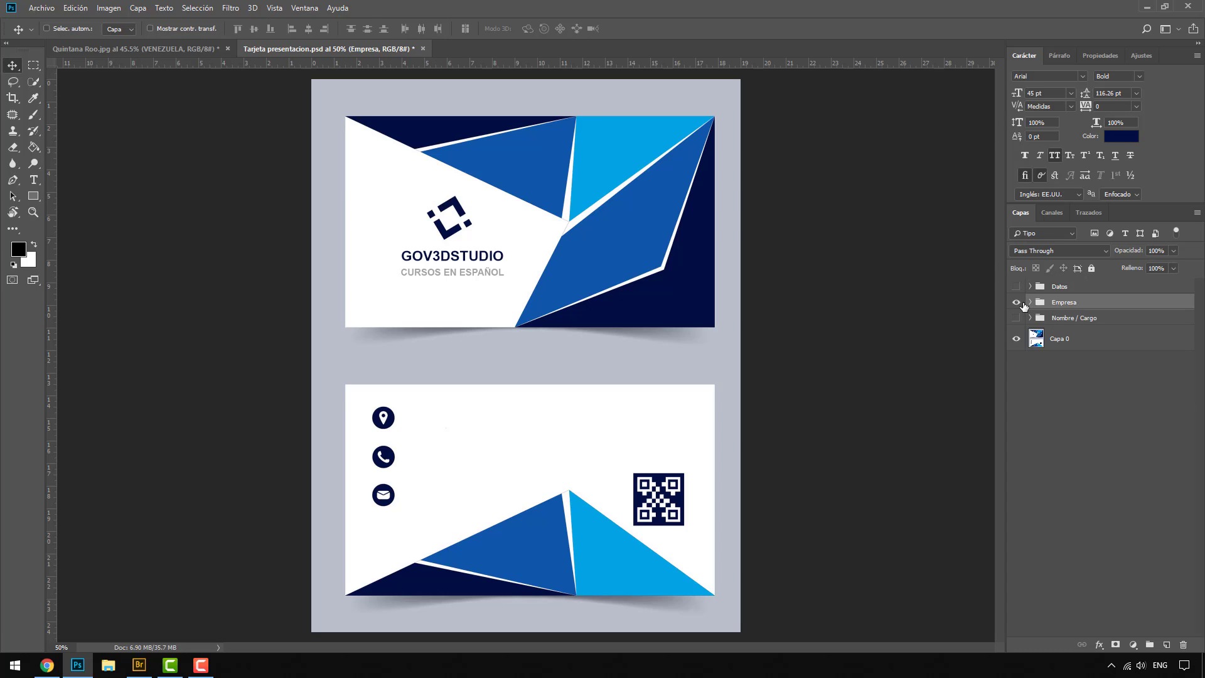
click(1017, 303)
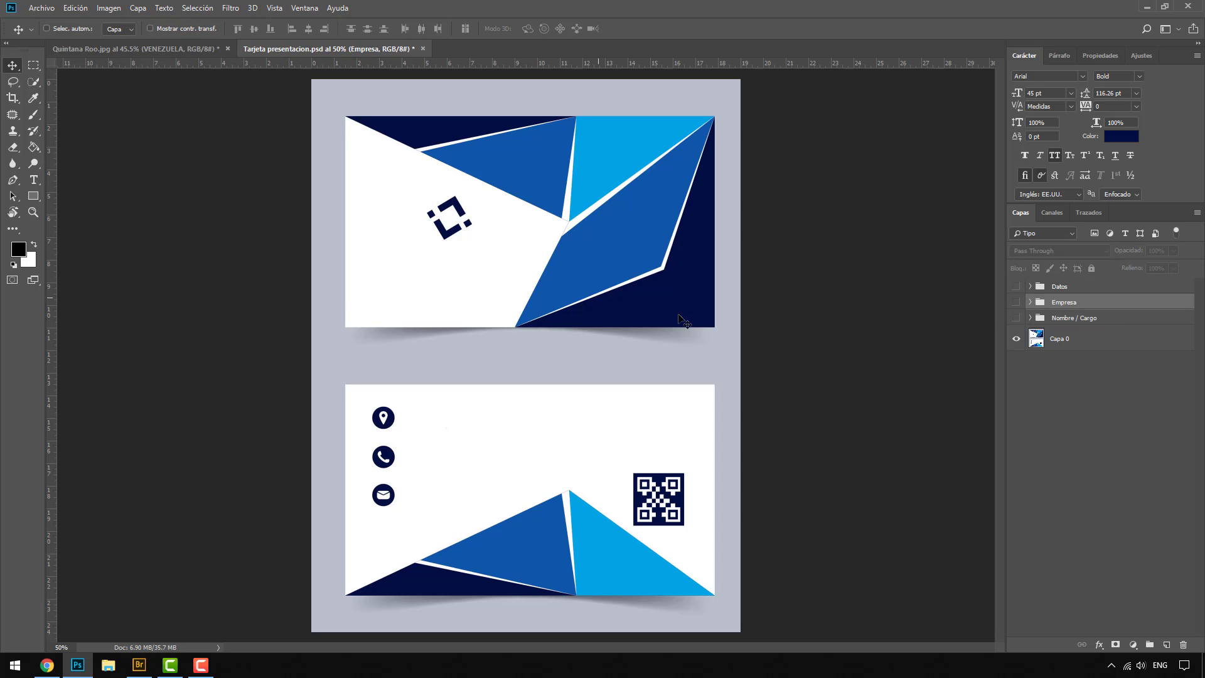
Step: Show and expand the Nombre / Cargo group and replace the NOMBRE APELLIDO text with the cardholder's full name
click(1017, 318)
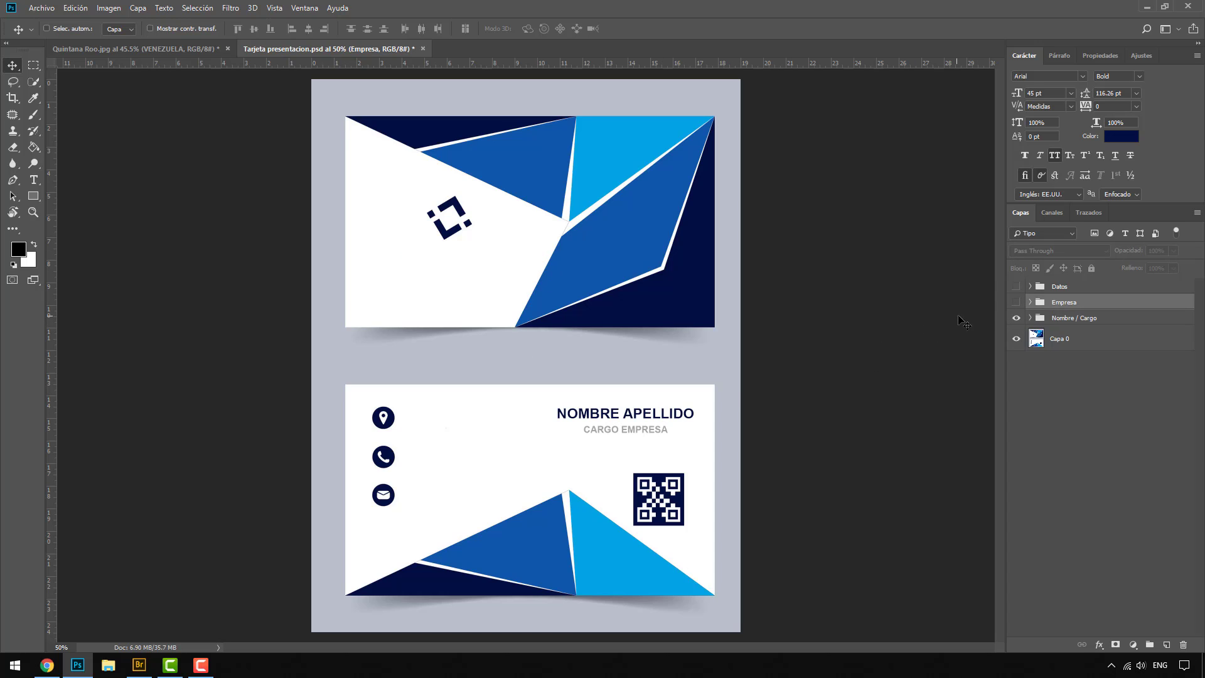
click(1030, 318)
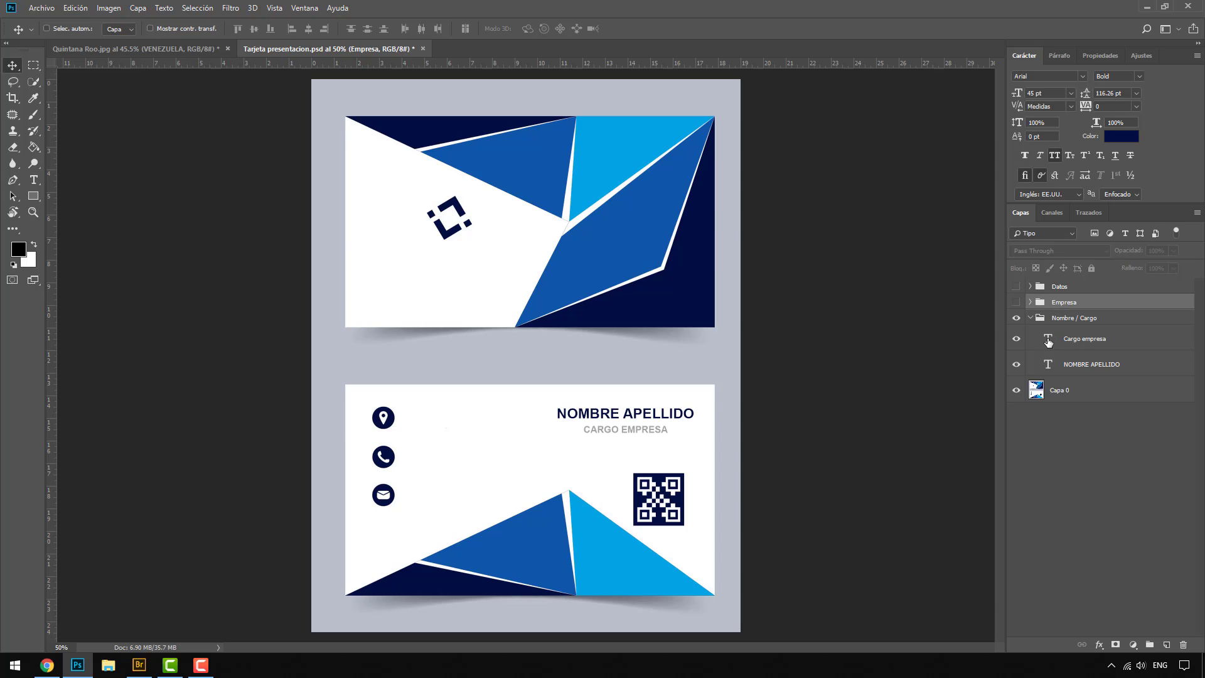
double_click(1048, 364)
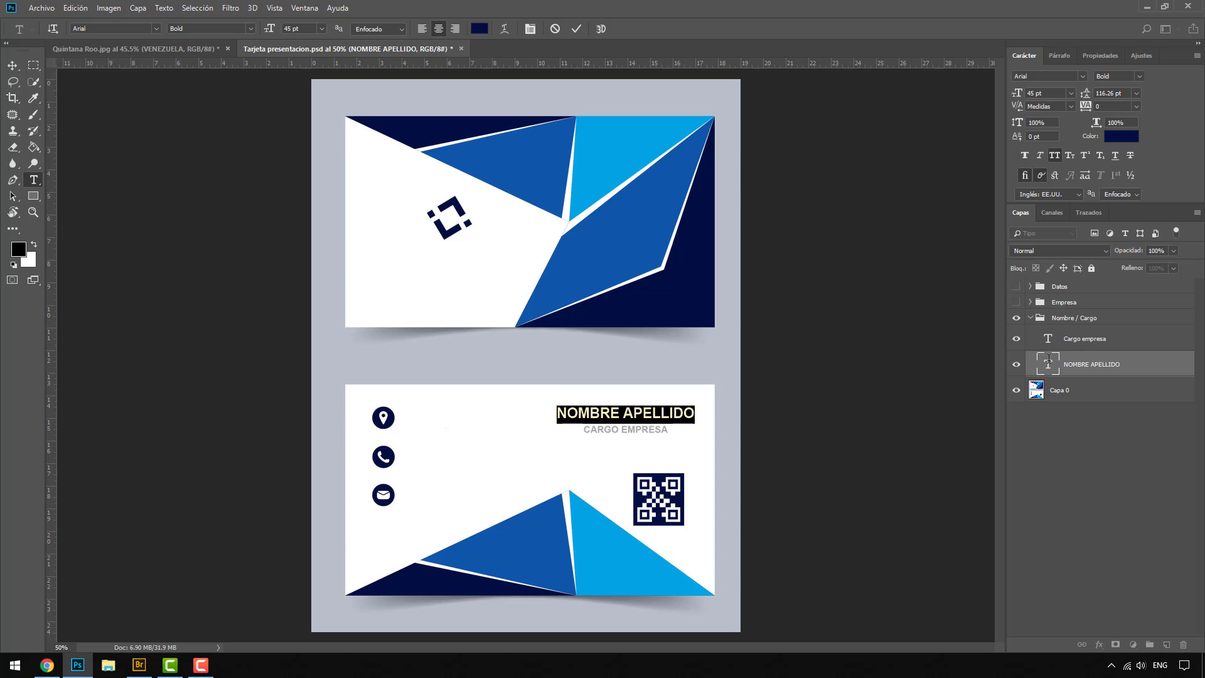
text(GOVINDA VALB)
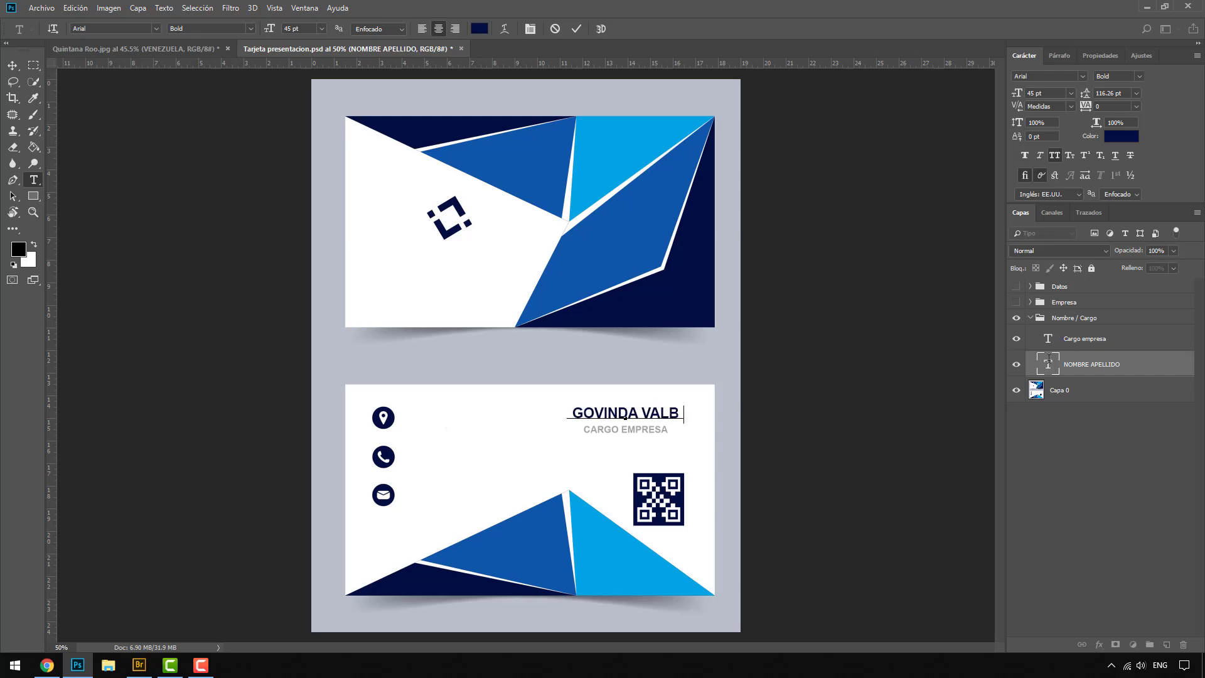
text(UENA)
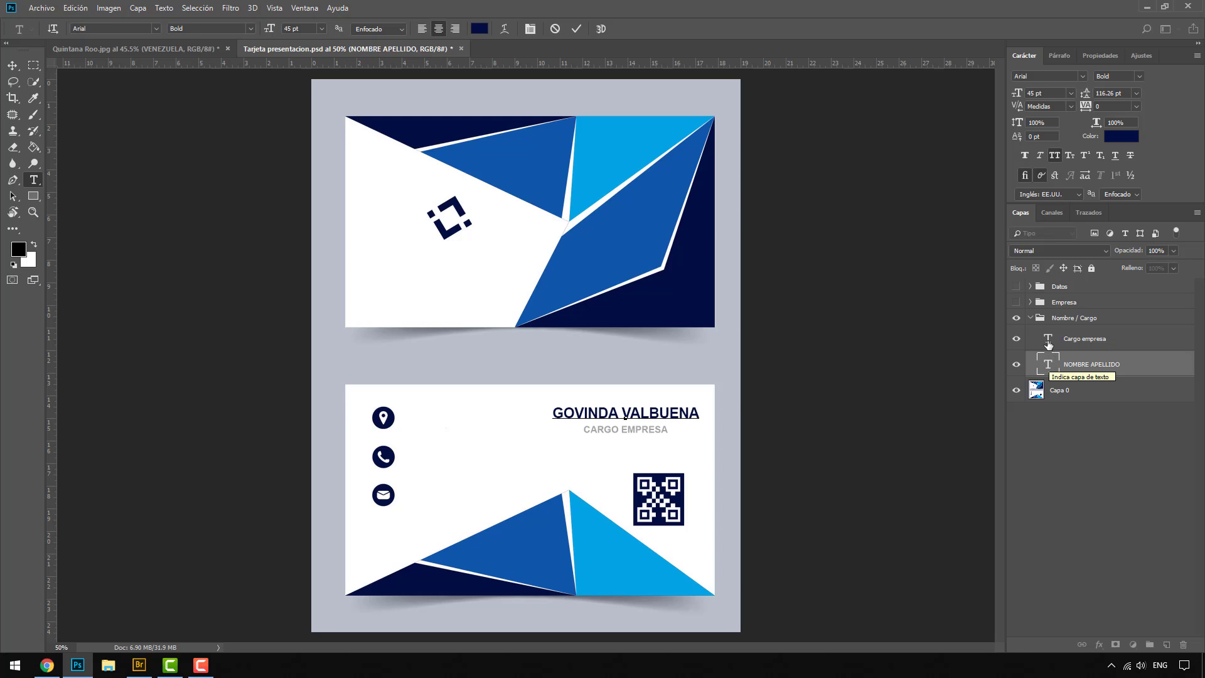
Step: Replace the Cargo empresa text with INSTRUCTOR, commit it, and collapse and hide the Nombre / Cargo group
double_click(1048, 345)
text(INSTRUC)
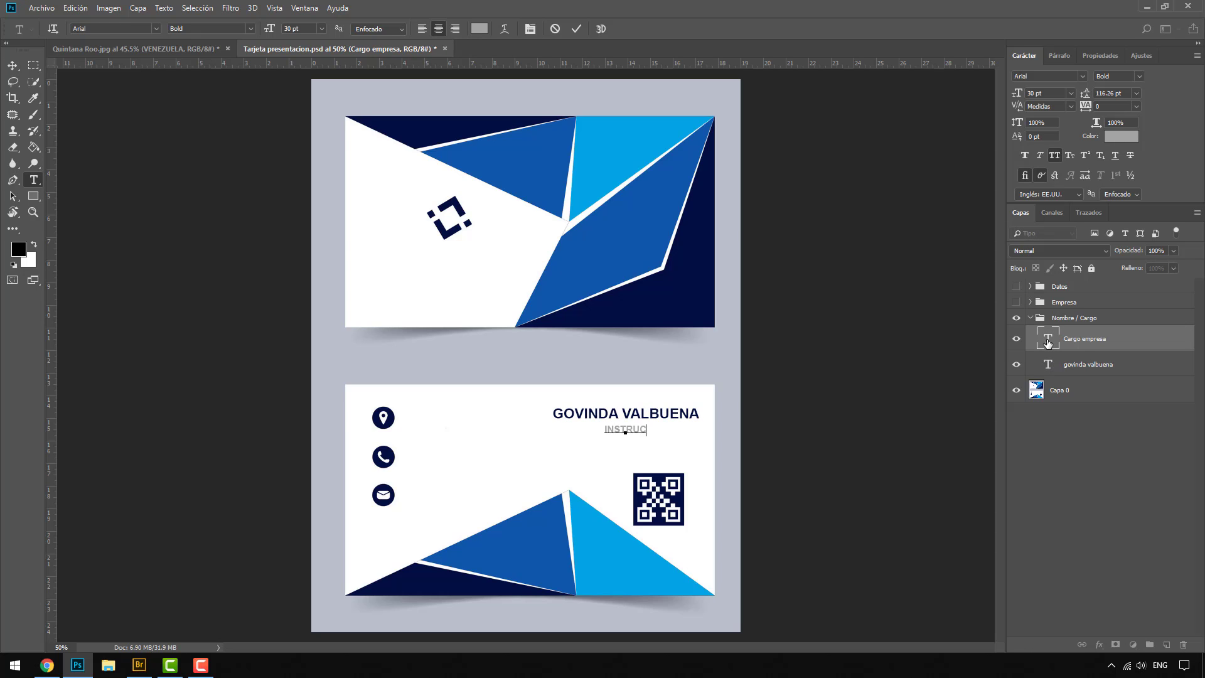
text(TOR)
key(ctrl+Return)
key(v)
click(1029, 318)
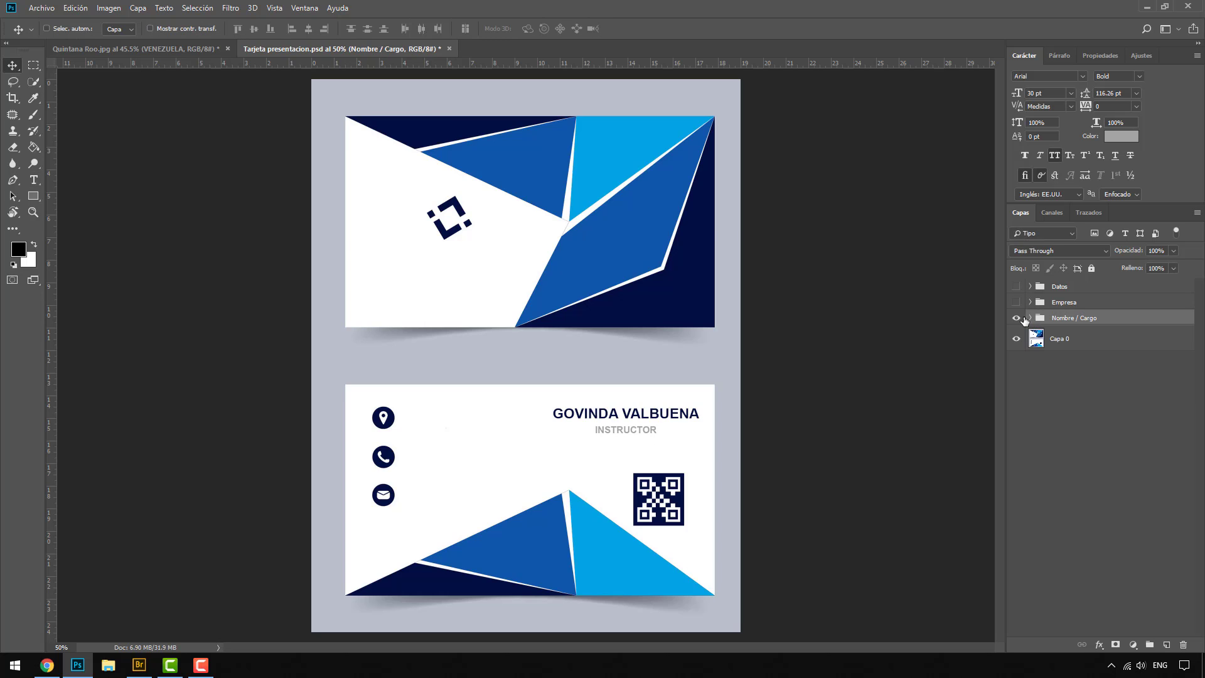
click(1016, 318)
Step: Show the Datos group and open its phone, address and e-mail text layers for editing in turn, leaving them unedited and collapsing the group
click(1017, 286)
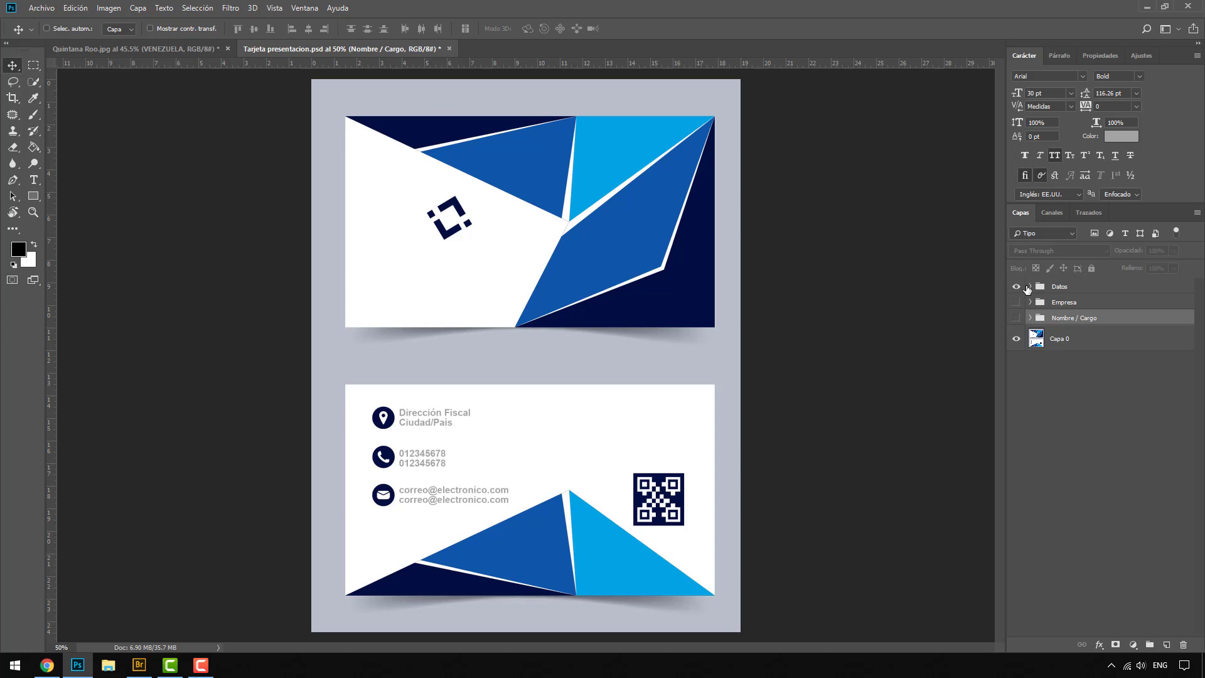
click(1030, 286)
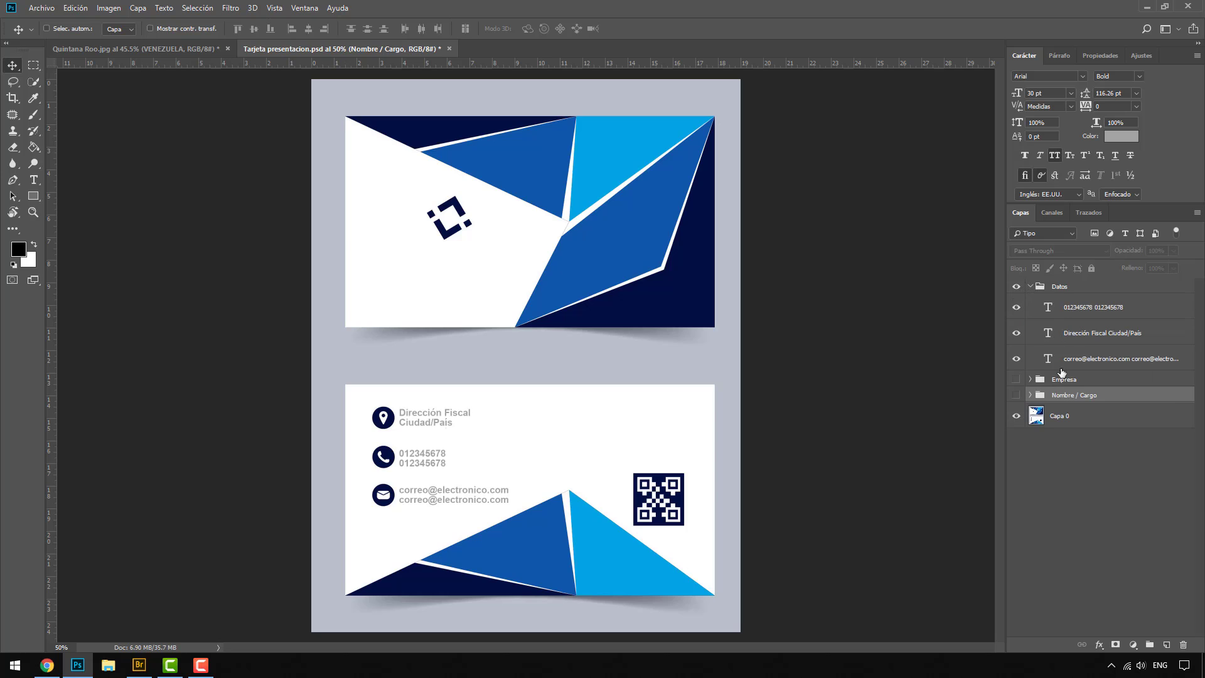
click(1050, 312)
double_click(1050, 312)
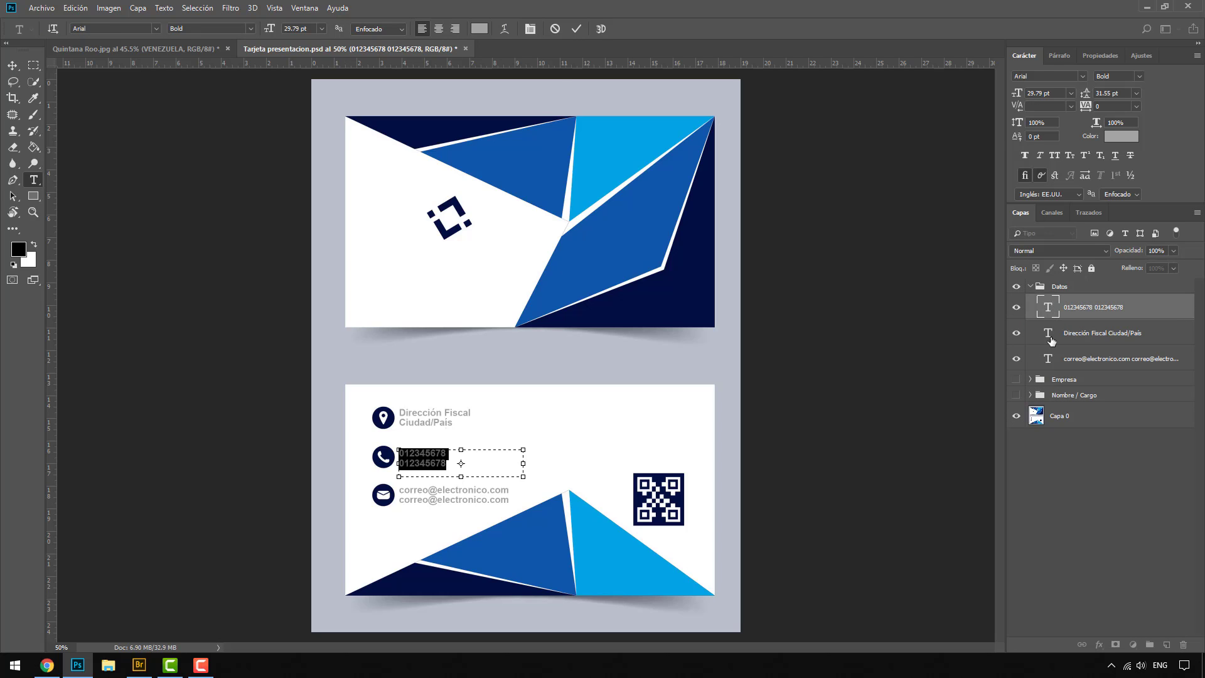
double_click(1048, 333)
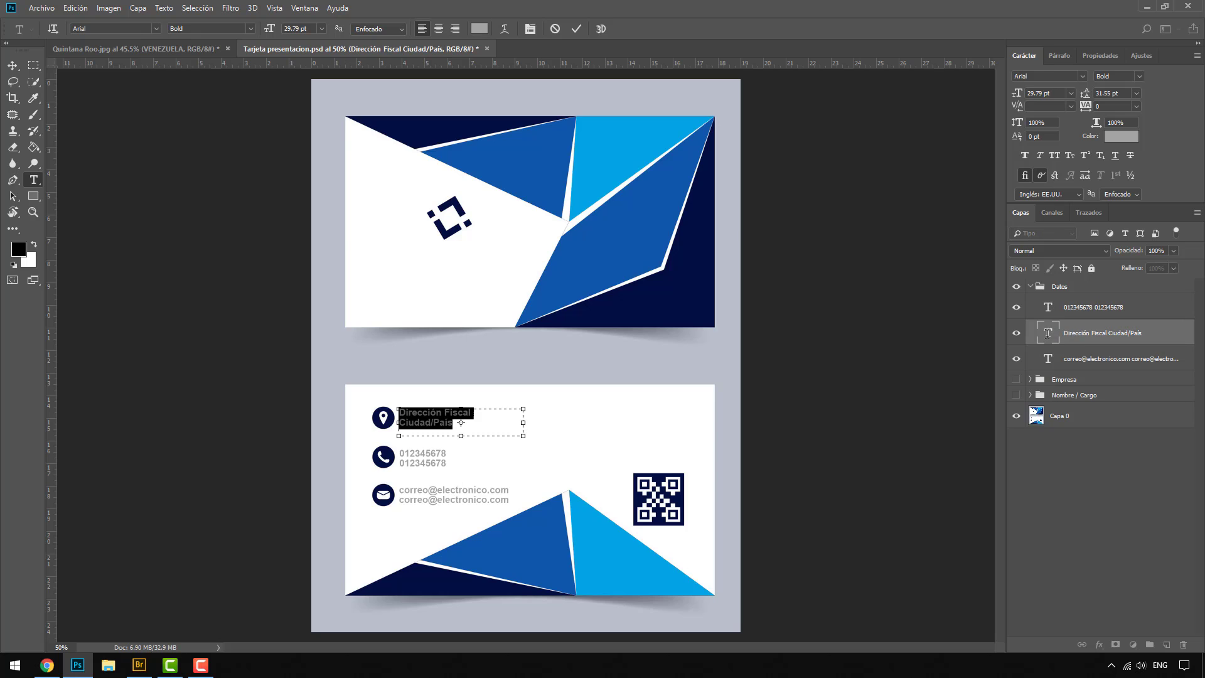
double_click(1046, 360)
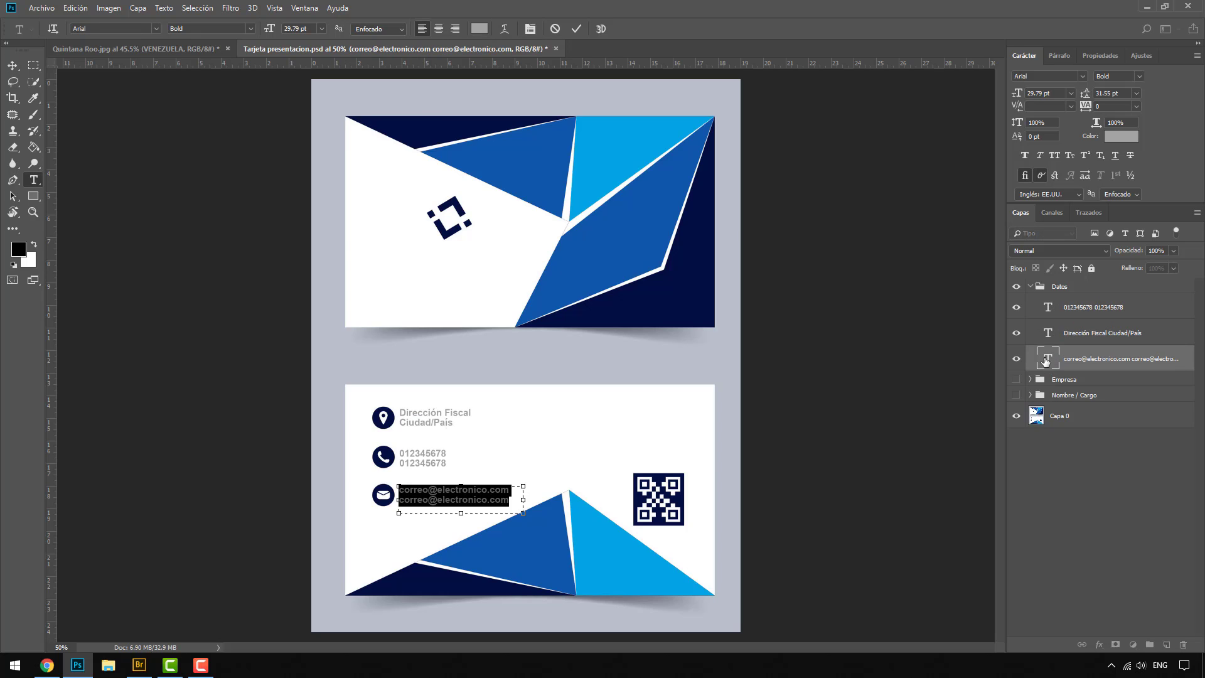
click(1030, 287)
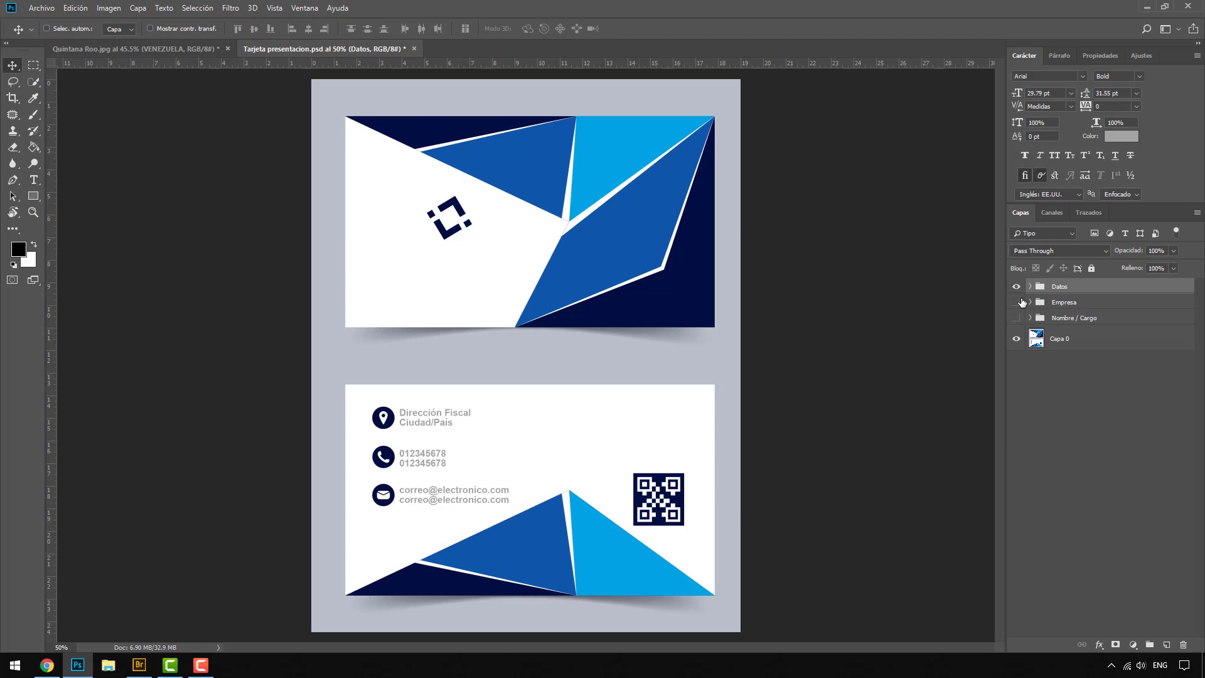
Step: Make the Empresa and Nombre / Cargo groups visible on the card and switch back to the Quintana Roo.jpg document
click(1017, 302)
click(1017, 318)
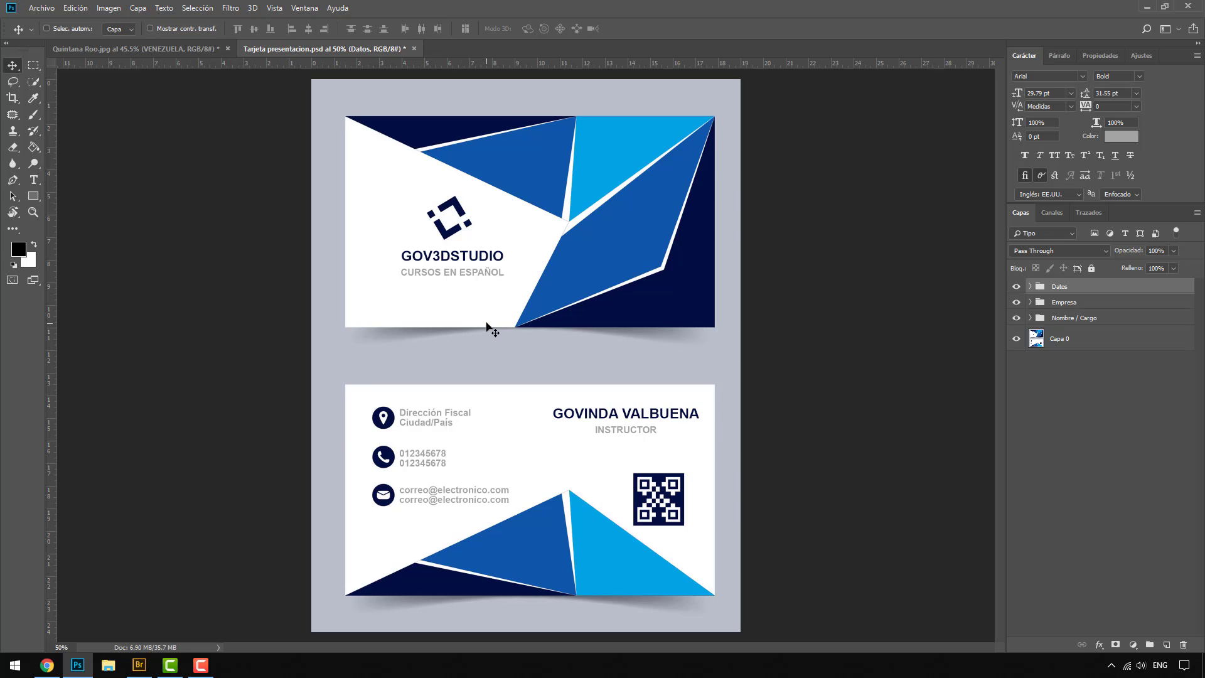
click(204, 49)
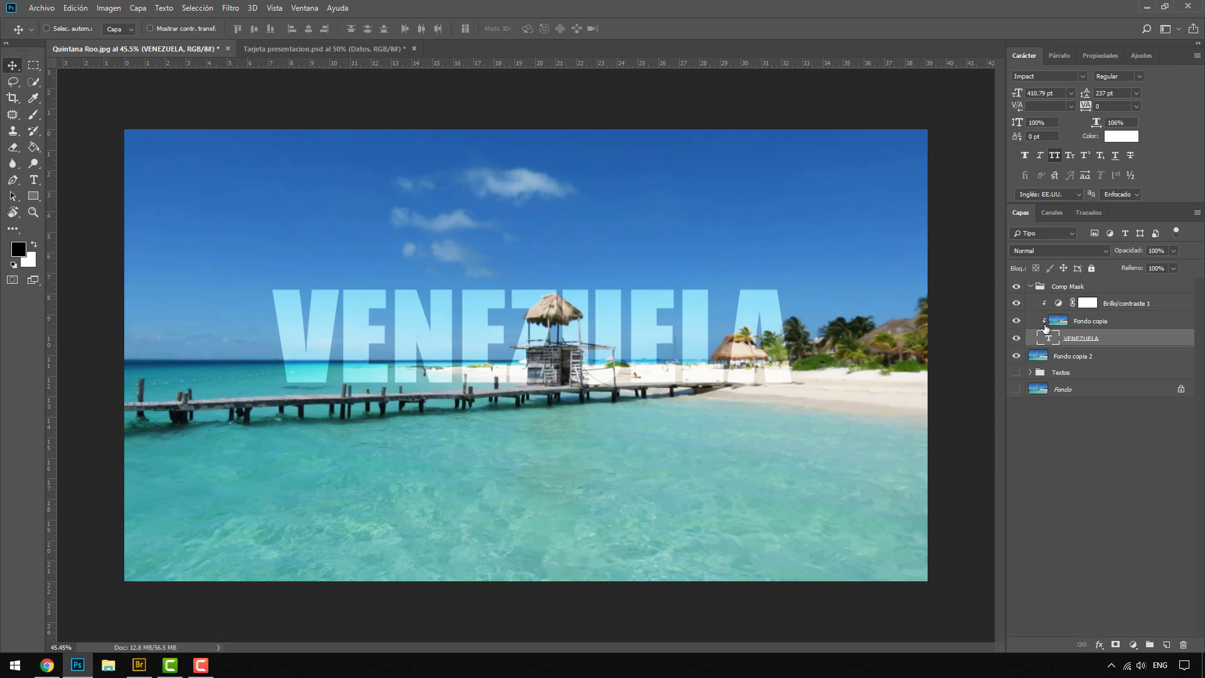